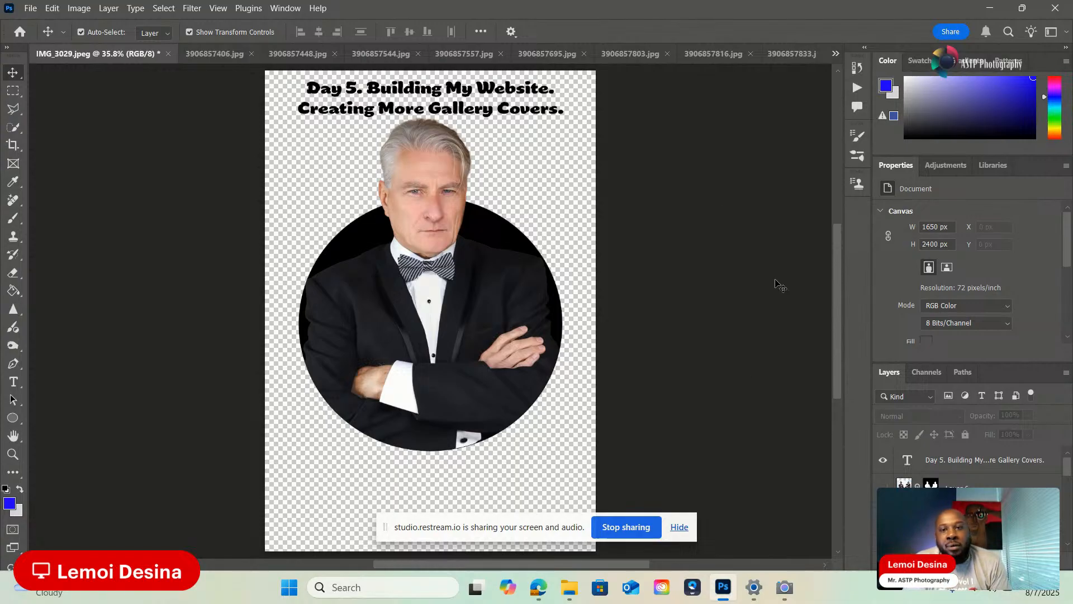
- Hide the "Day 5. Building My Website. Creating More Gallery Covers." text layer
{"action": "left_click", "coordinate": [883, 460]}
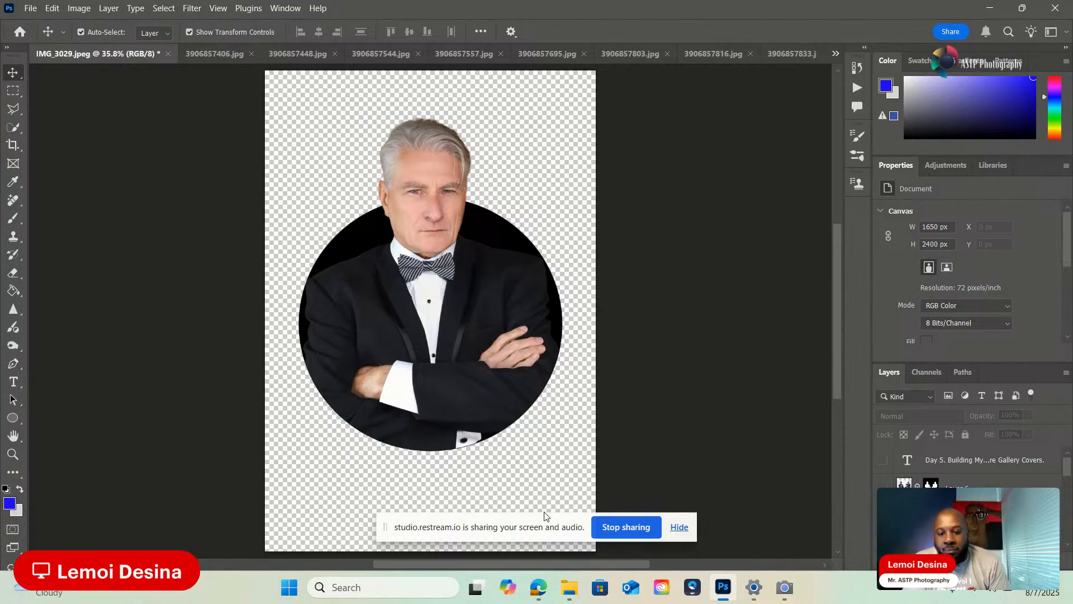
- Switch to File Explorer, open the Cover Images folder under A Storytellers Promotion Projects, 2025 Home Photoshoots, and enlarge its thumbnails
{"action": "mouse_move", "coordinate": [566, 599]}
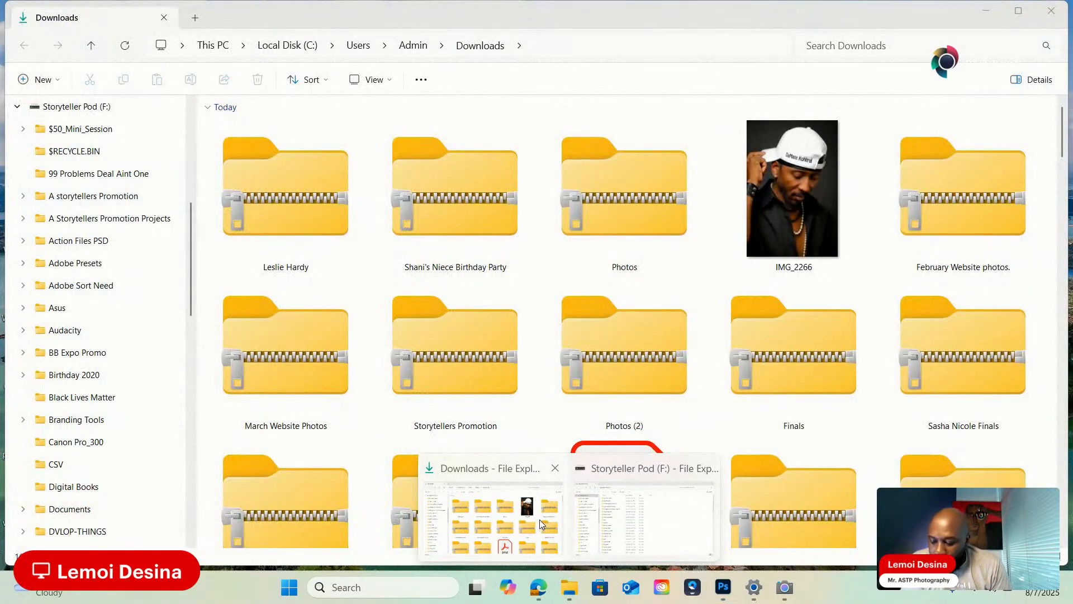
{"action": "left_click", "coordinate": [539, 519]}
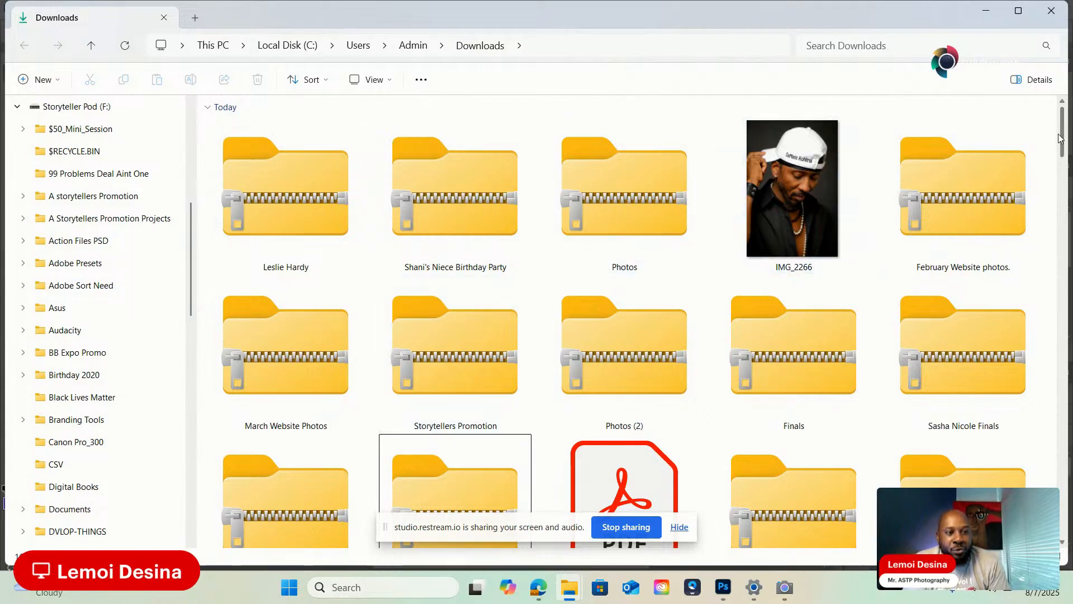
{"action": "mouse_move", "coordinate": [1064, 143]}
{"action": "left_mouse_down"}
{"action": "mouse_move", "coordinate": [1068, 180]}
{"action": "mouse_move", "coordinate": [1065, 143]}
{"action": "left_mouse_up"}
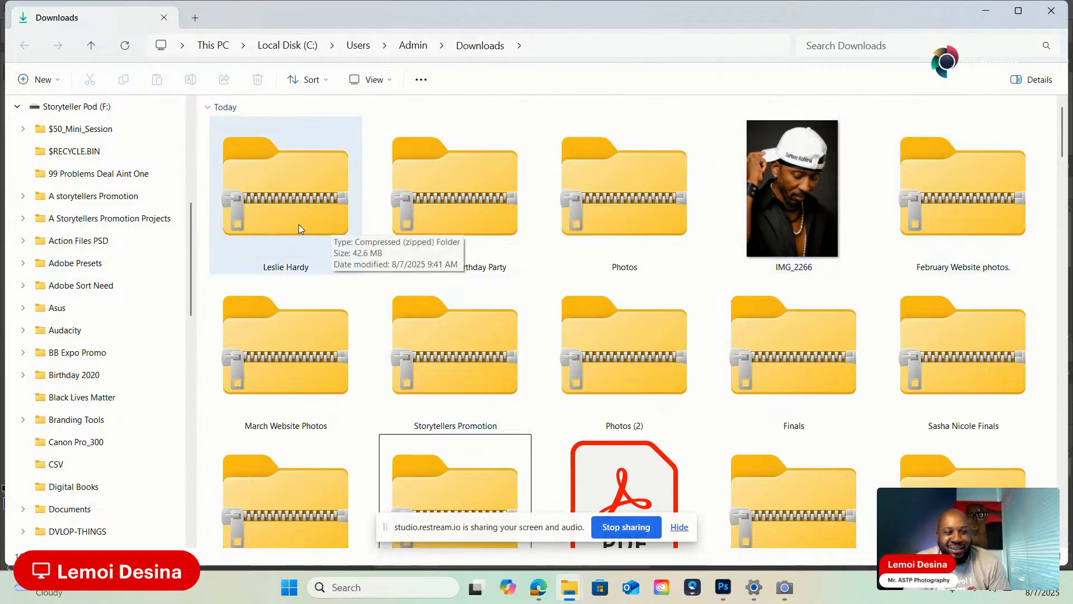
{"action": "left_click", "coordinate": [166, 222]}
{"action": "left_click", "coordinate": [250, 128]}
{"action": "double_click", "coordinate": [250, 130]}
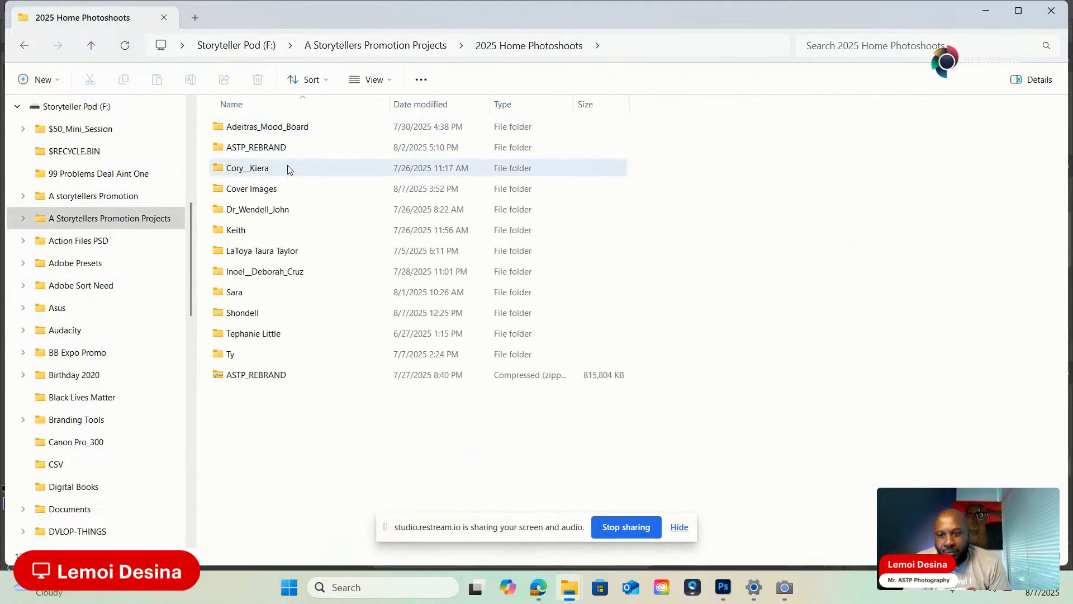
{"action": "double_click", "coordinate": [258, 191]}
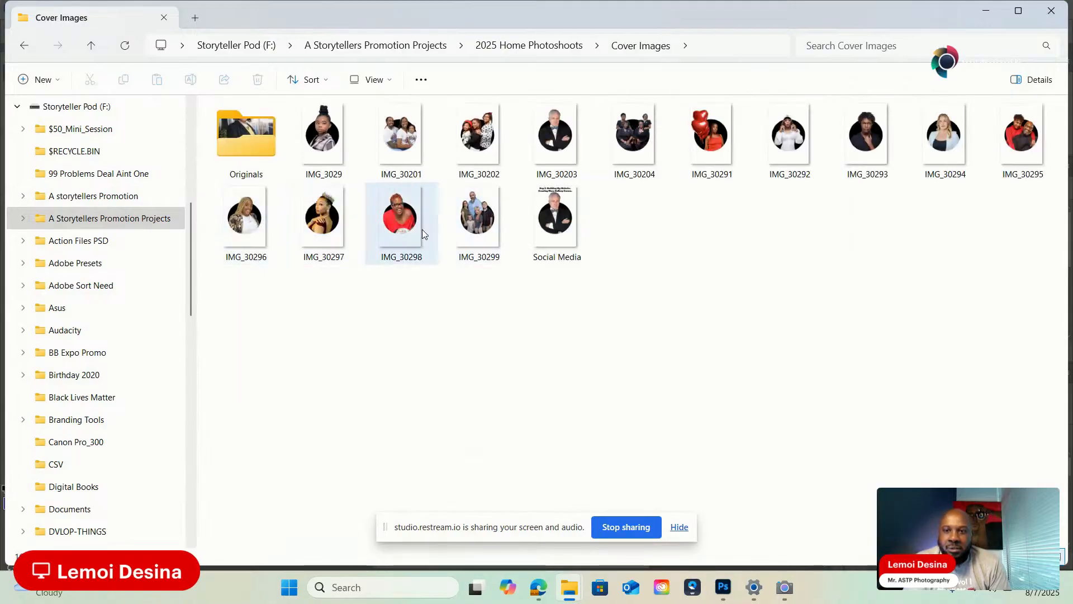
{"action": "left_click", "coordinate": [371, 80]}
{"action": "left_click", "coordinate": [407, 111]}
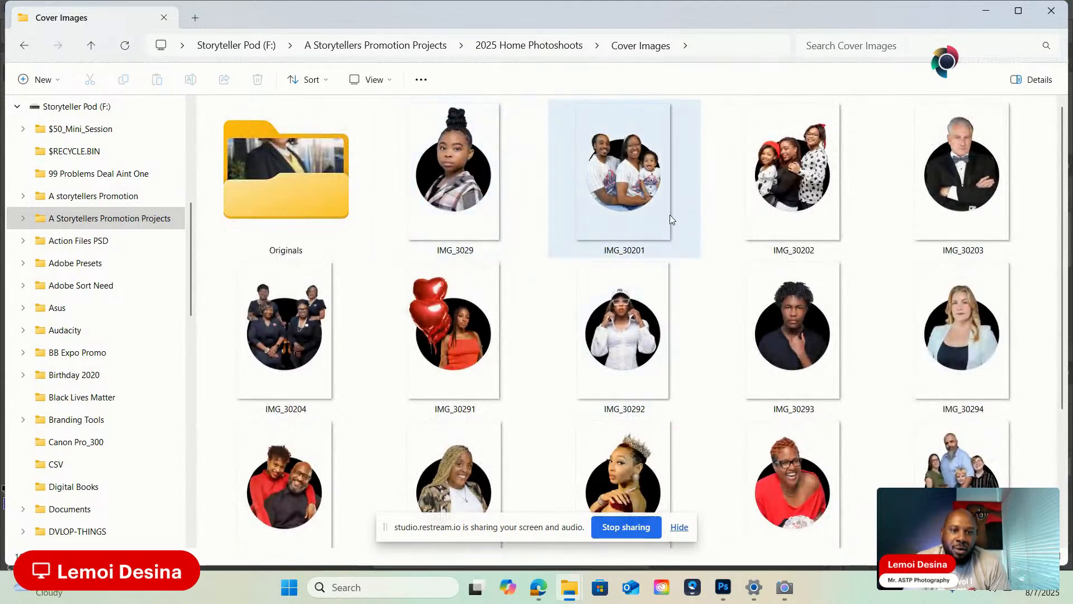
- Review the finished gallery covers one by one at full size, from IMG_3029 through Social Media, and close the image viewer
{"action": "double_click", "coordinate": [449, 188]}
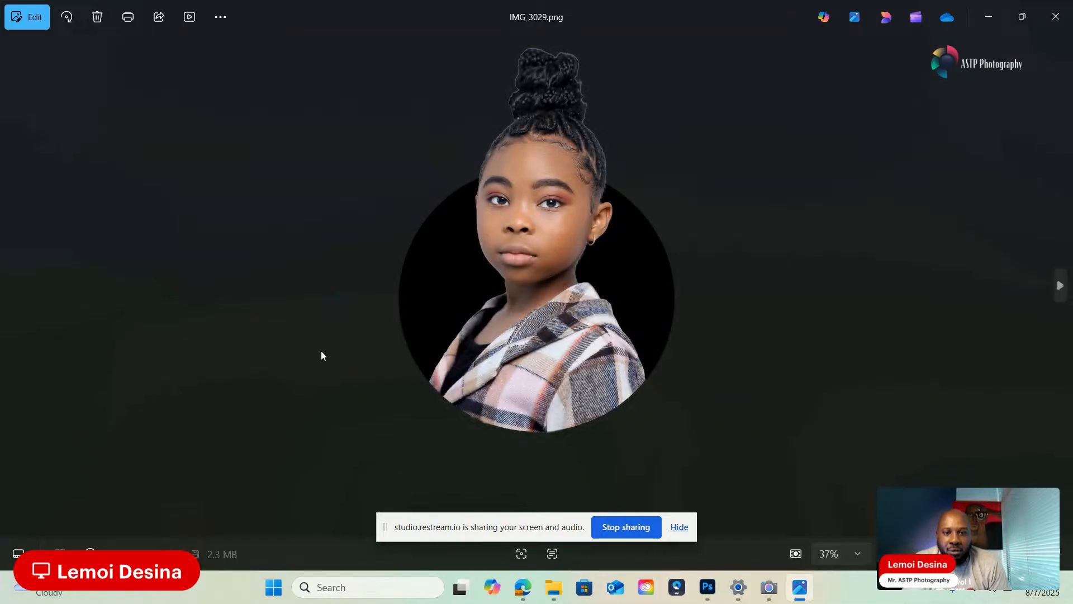
{"action": "key", "text": "Right"}
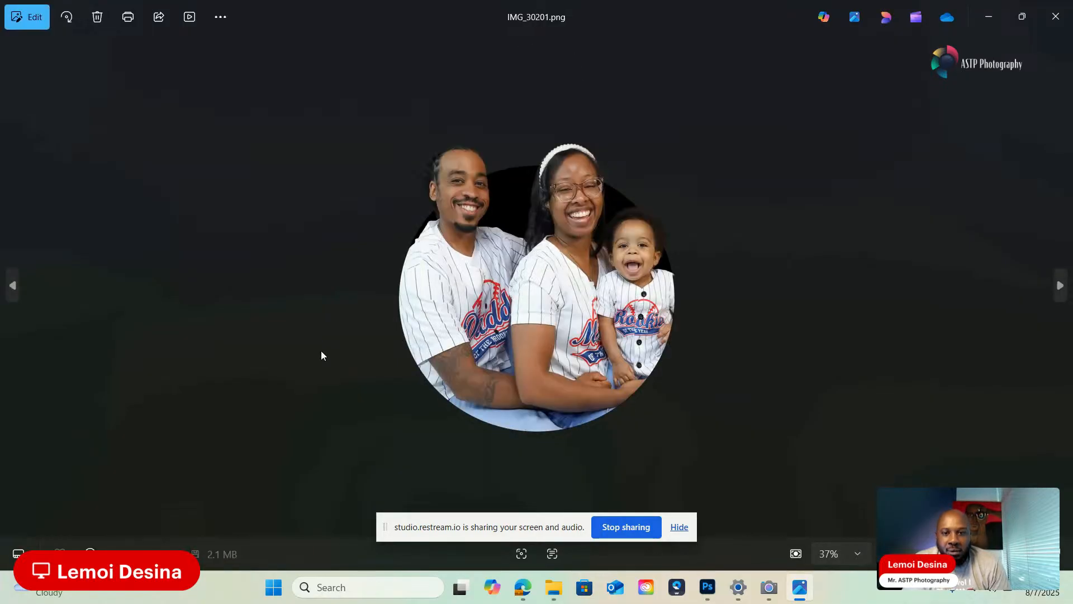
{"action": "key", "text": "Left"}
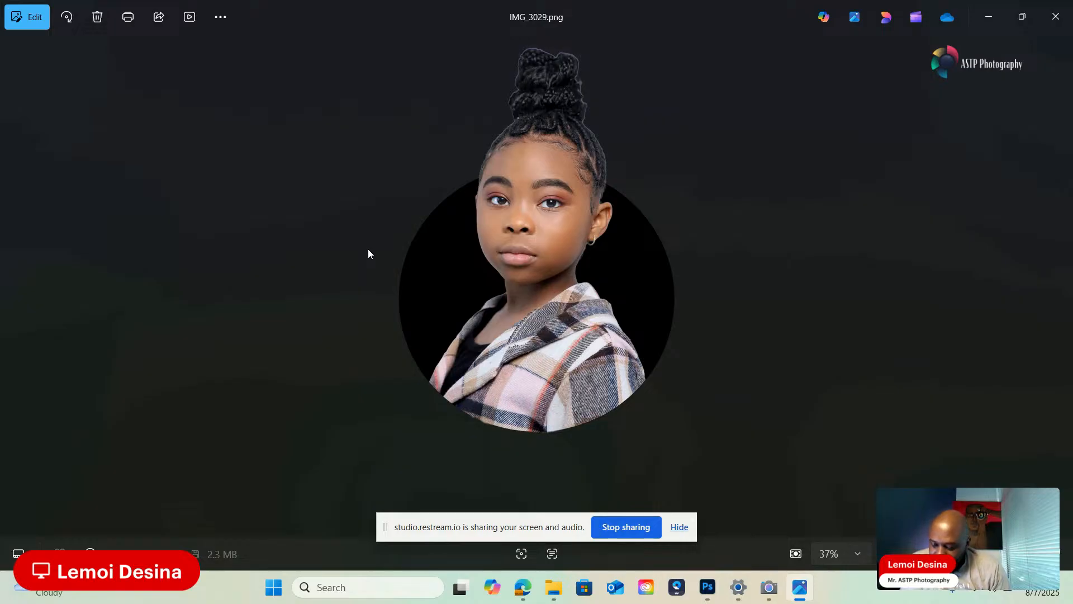
{"action": "key", "text": "Right"}
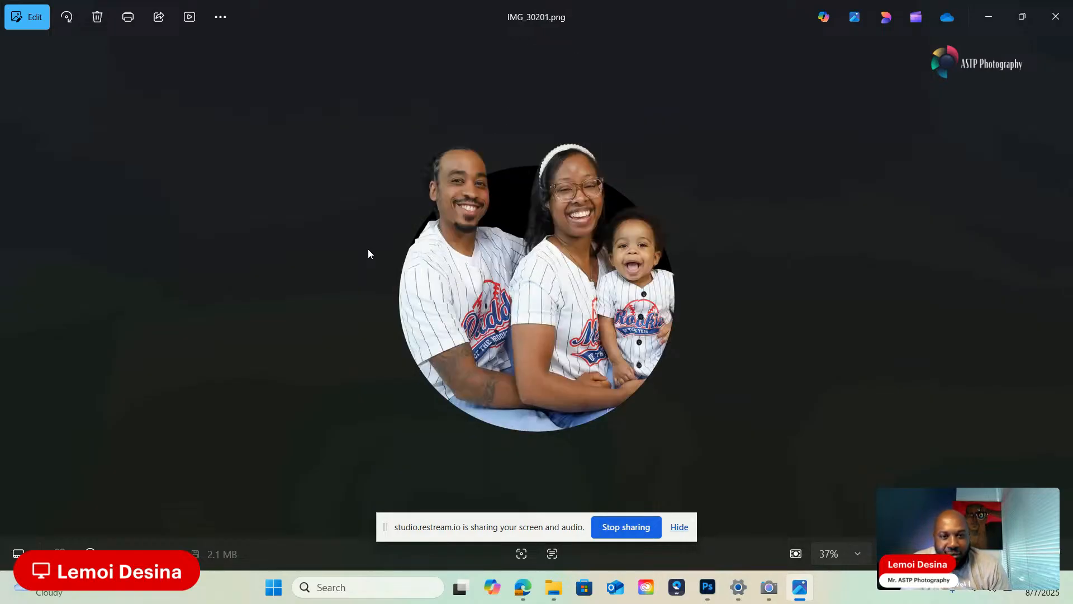
{"action": "key", "text": "Right"}
{"action": "key", "text": "Left"}
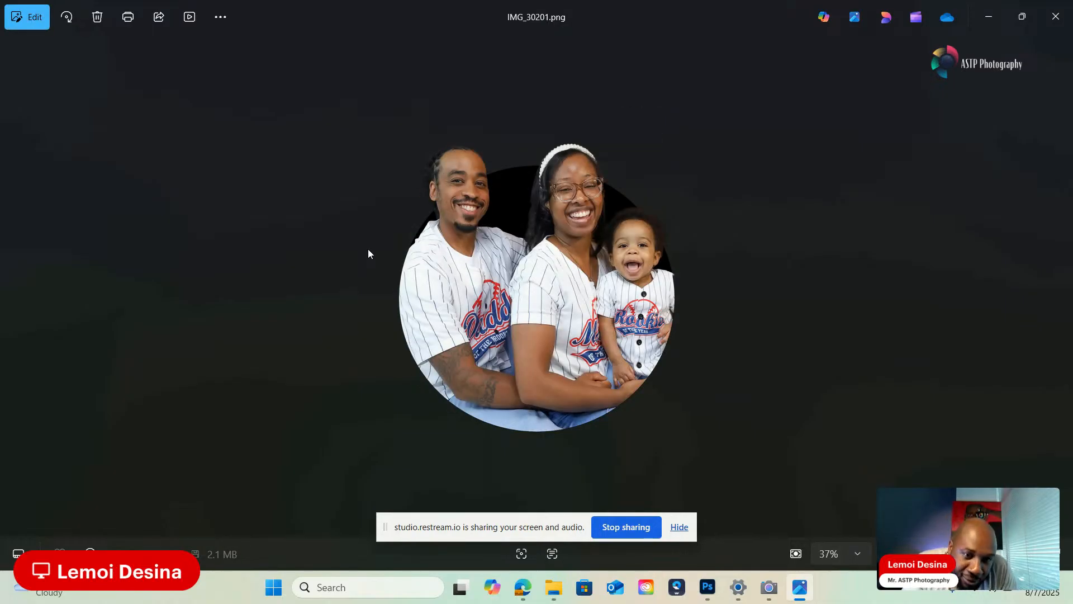
{"action": "key", "text": "Right"}
{"action": "key", "text": "Left"}
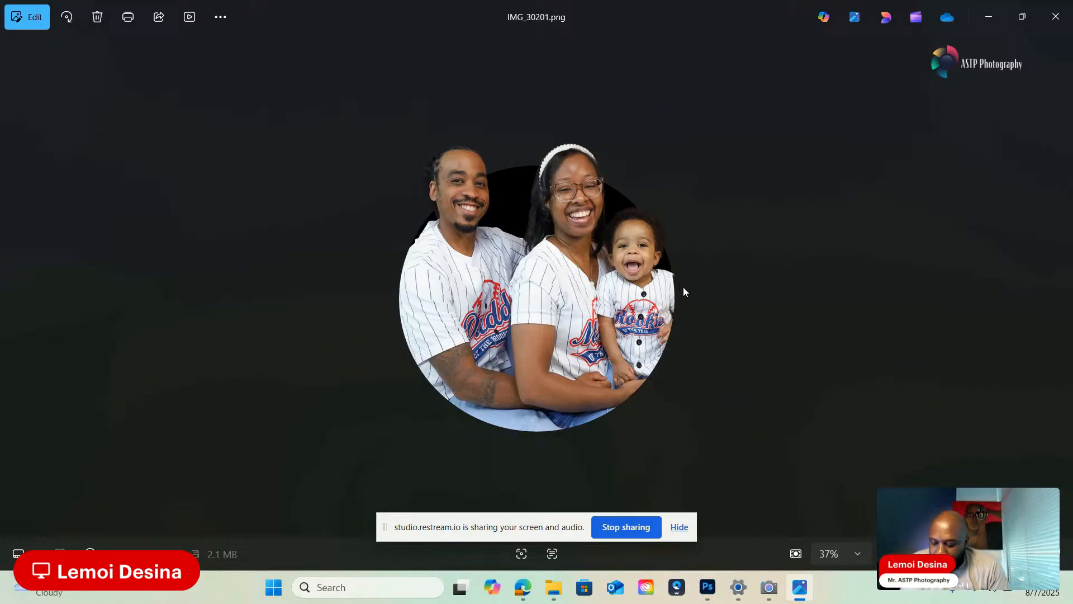
{"action": "key", "text": "Right"}
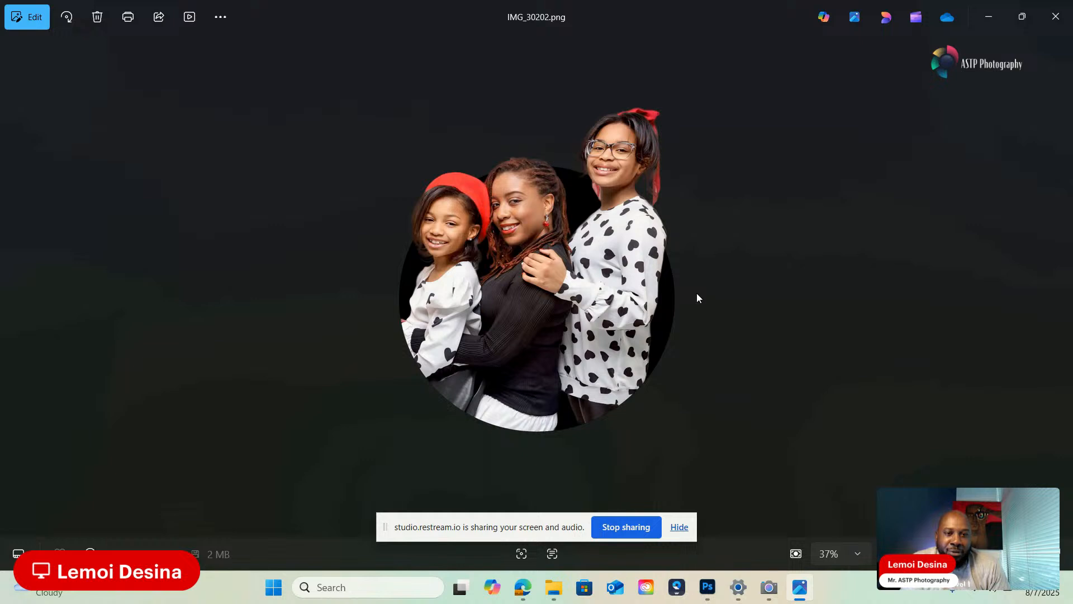
{"action": "key", "text": "Right"}
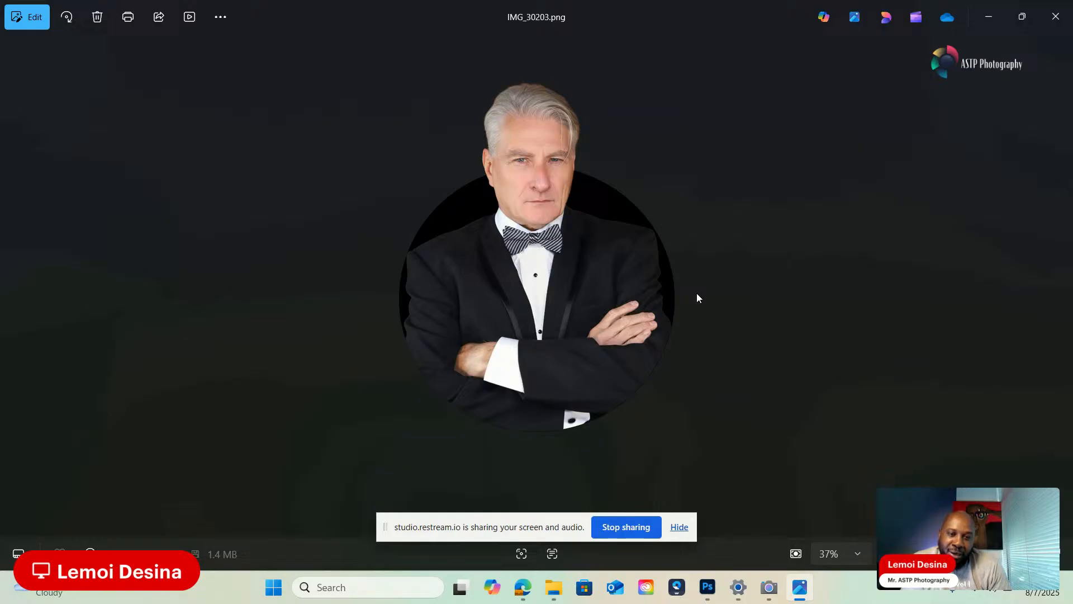
{"action": "key", "text": "Right"}
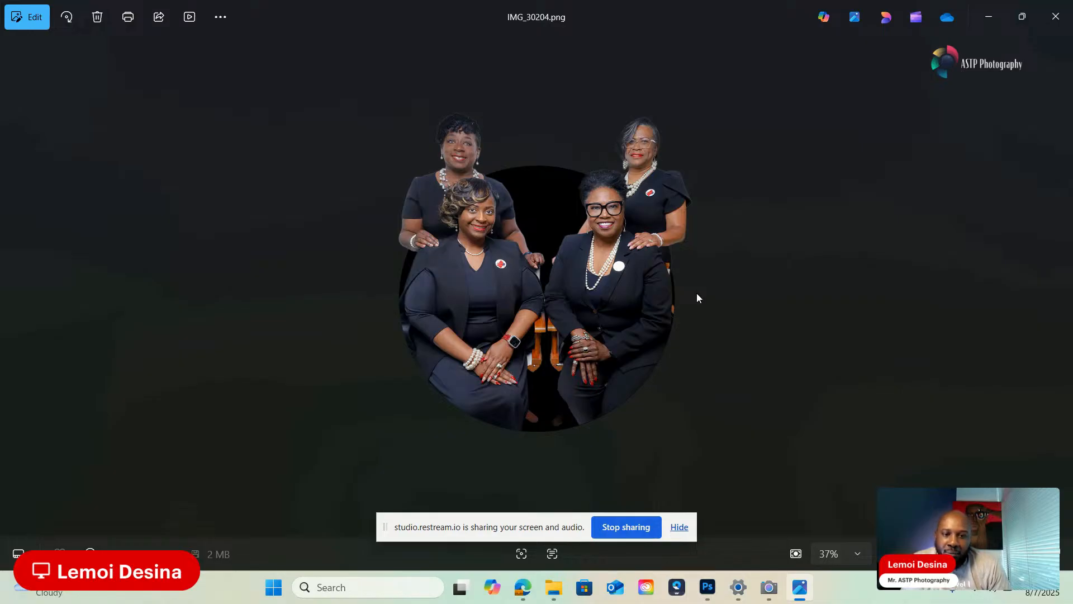
{"action": "key", "text": "Right"}
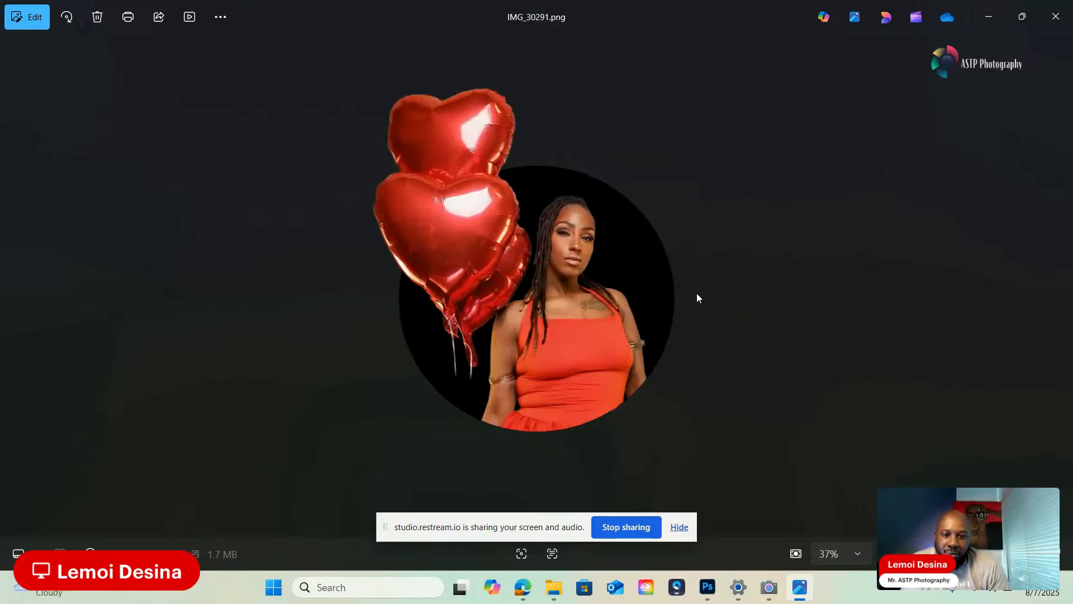
{"action": "key", "text": "Right"}
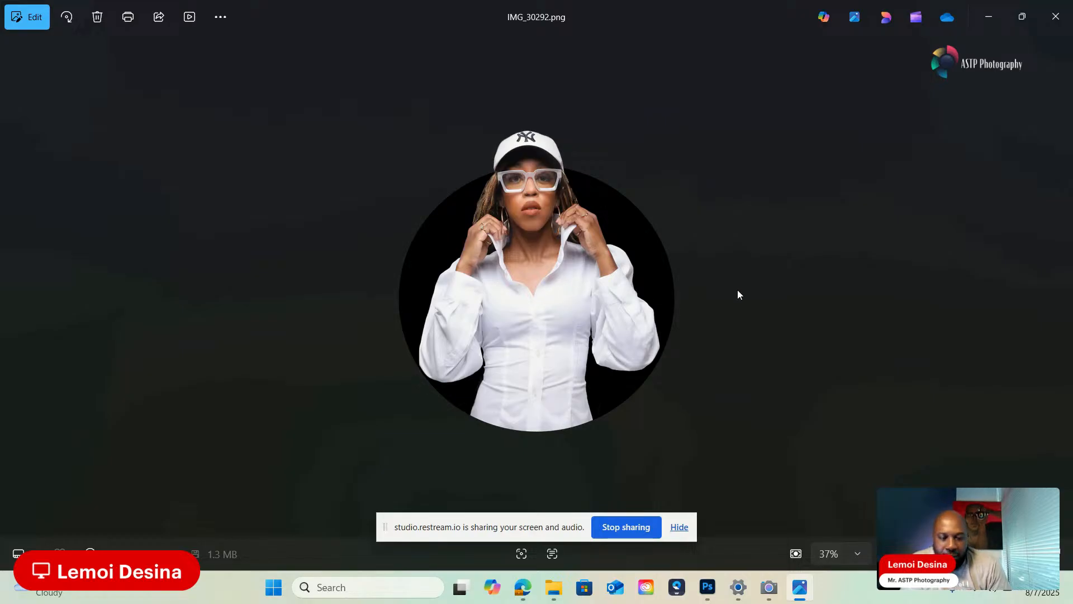
{"action": "key", "text": "Right"}
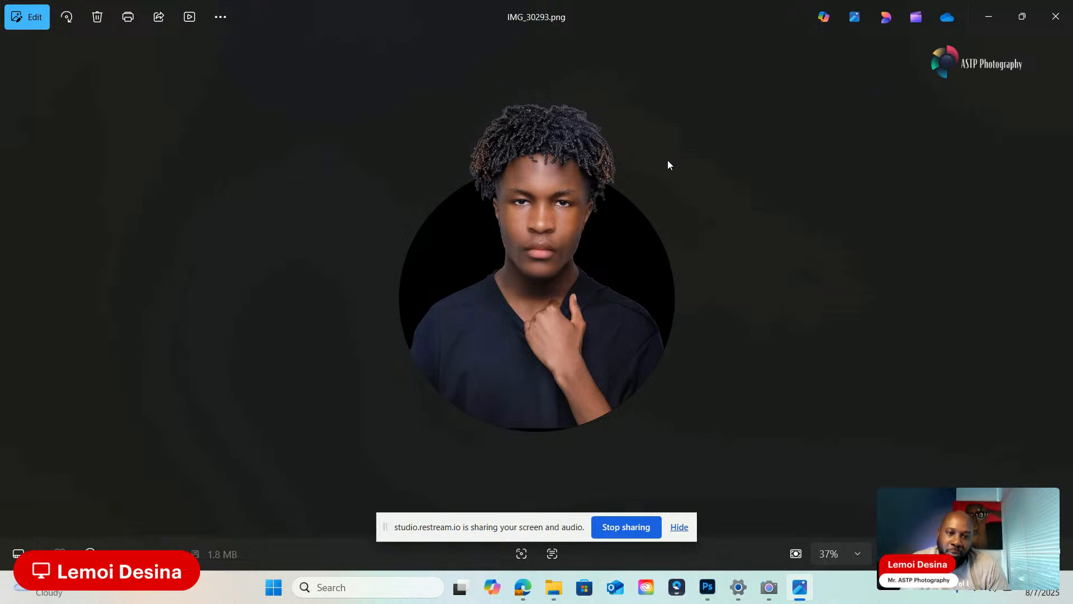
{"action": "key", "text": "Right"}
{"action": "key", "text": "Left"}
{"action": "key", "text": "Right"}
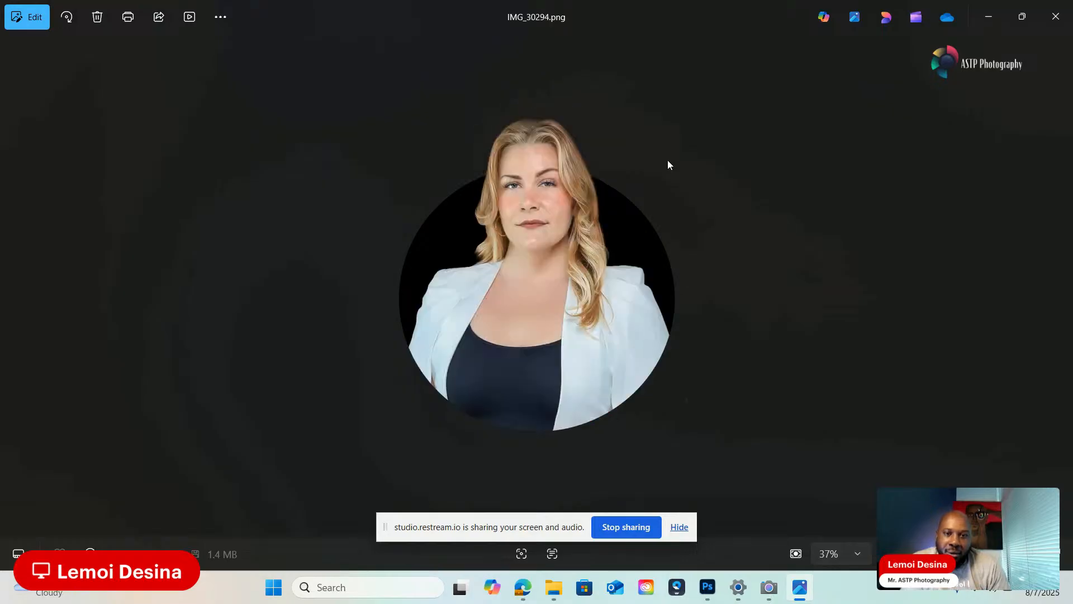
{"action": "key", "text": "Right"}
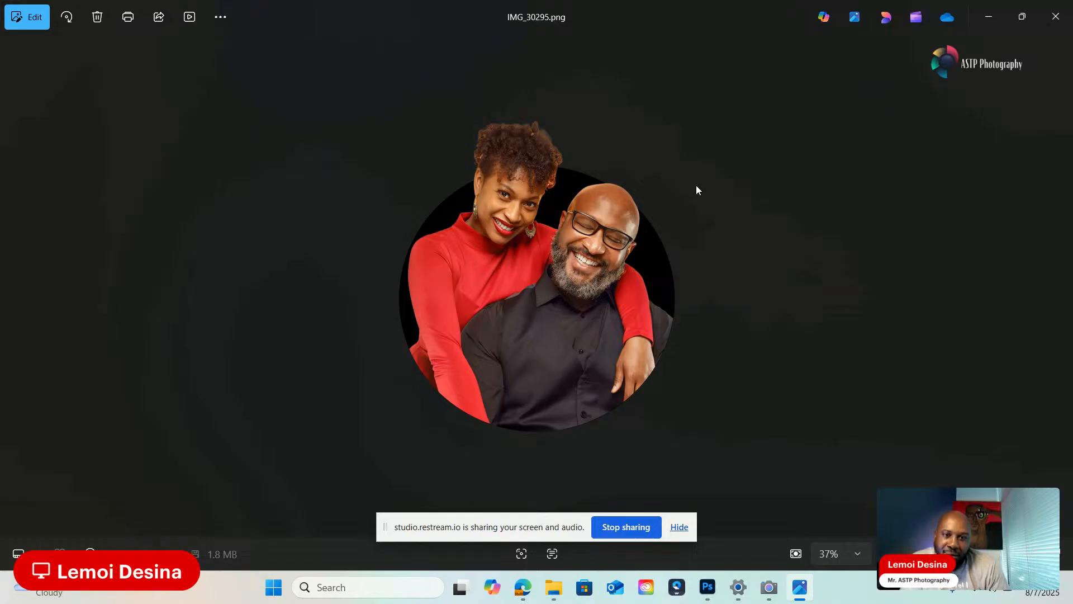
{"action": "key", "text": "Right"}
{"action": "key", "text": "Right"}
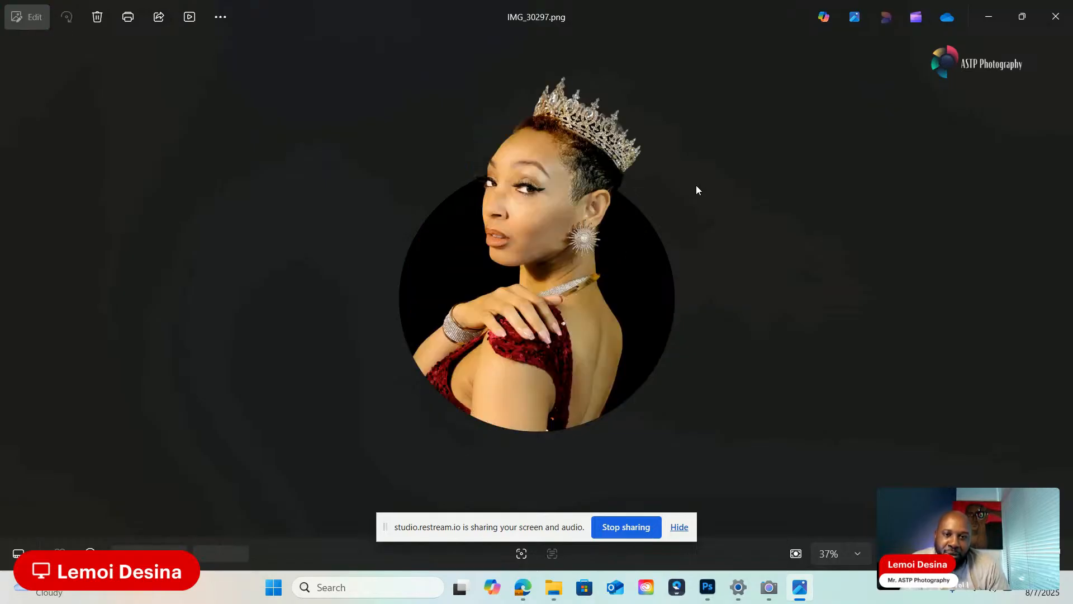
{"action": "key", "text": "Right"}
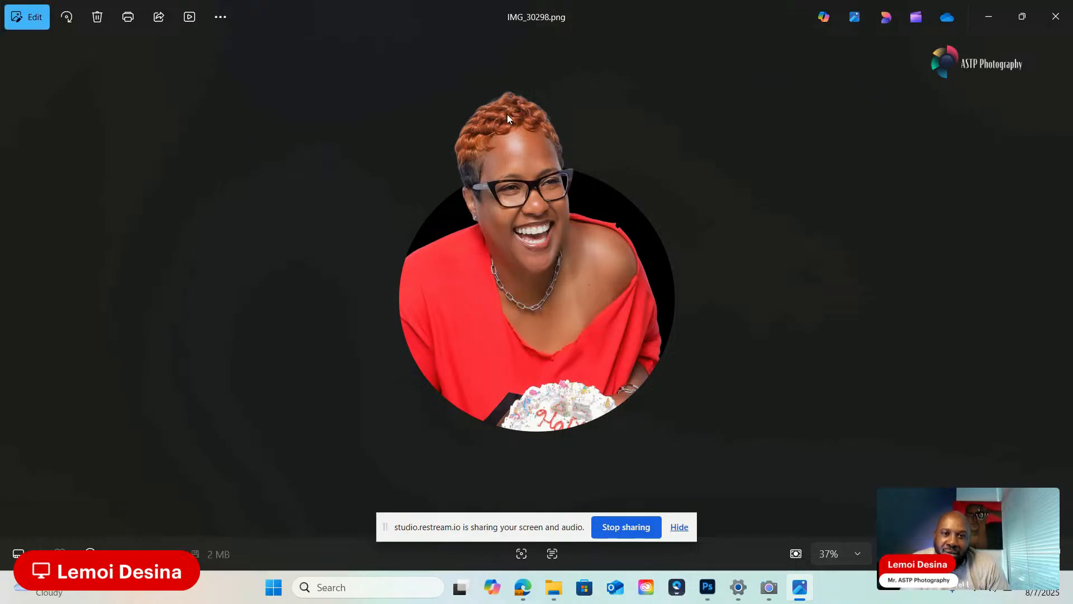
{"action": "key", "text": "Right"}
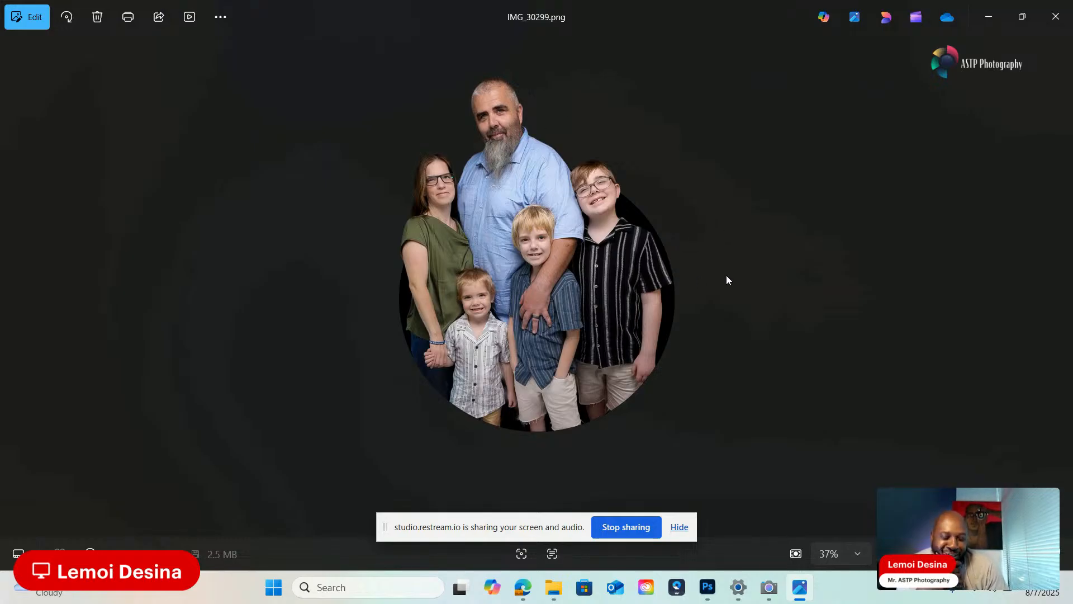
{"action": "key", "text": "Right"}
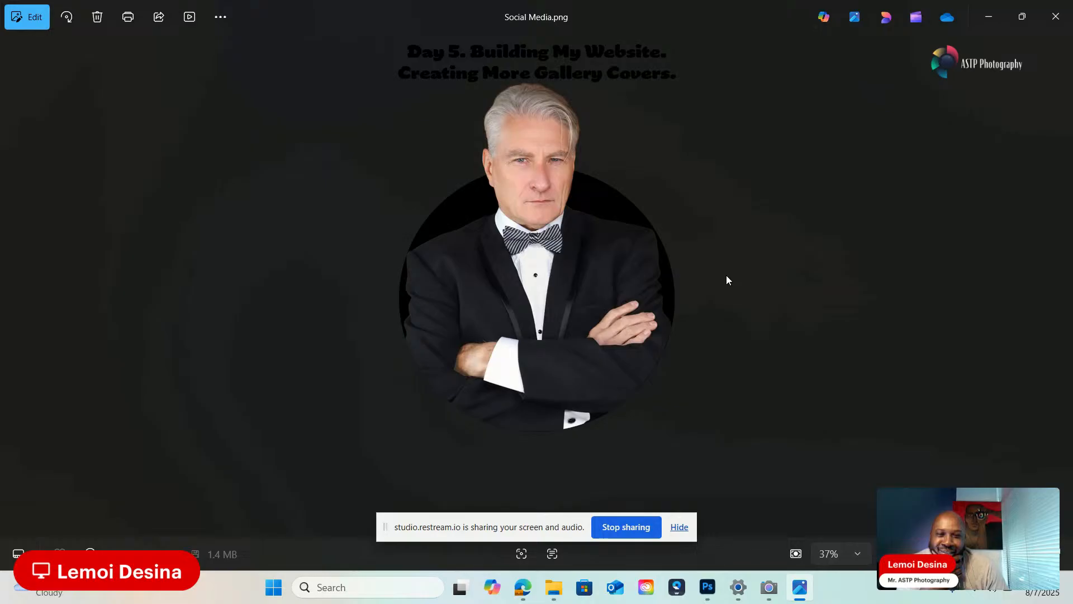
{"action": "key", "text": "Left"}
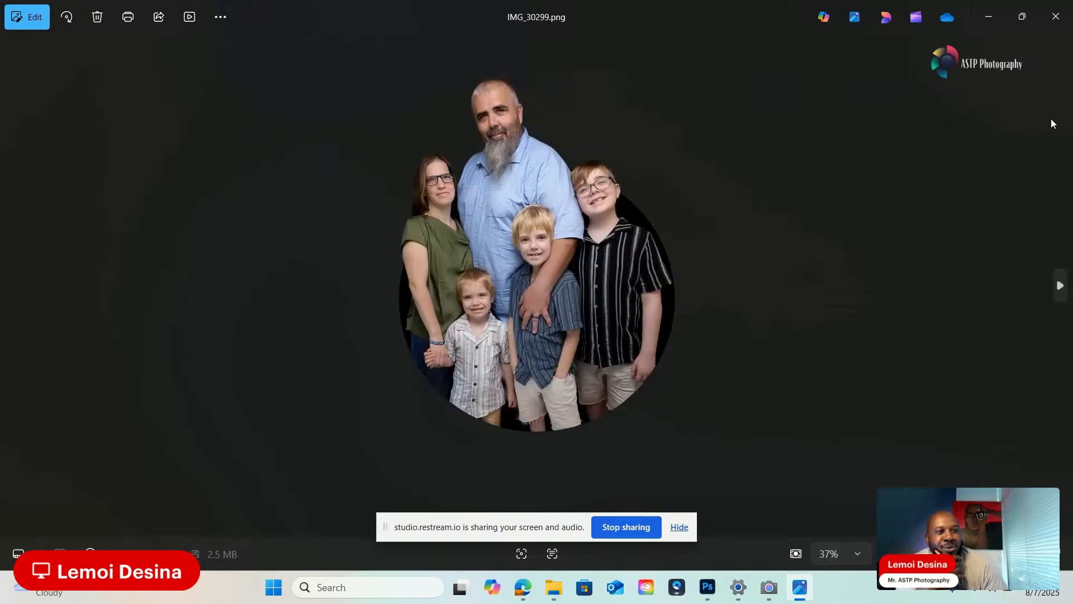
{"action": "left_click", "coordinate": [1053, 21]}
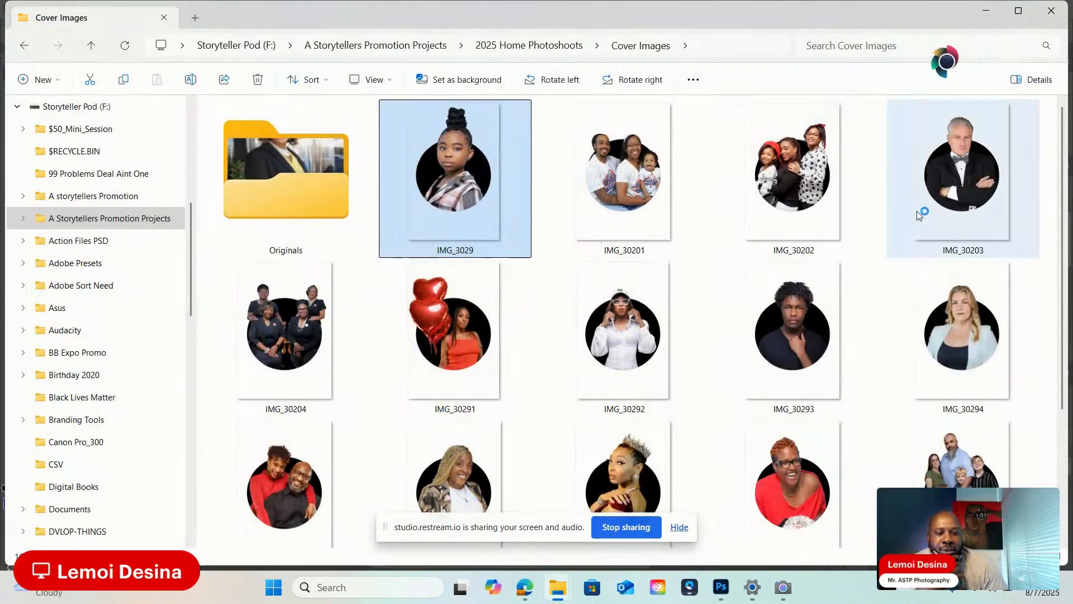
- Switch back to Photoshop and hide the tuxedo portrait layer in IMG_3029.jpeg, leaving only the black circle
{"action": "left_click", "coordinate": [719, 586]}
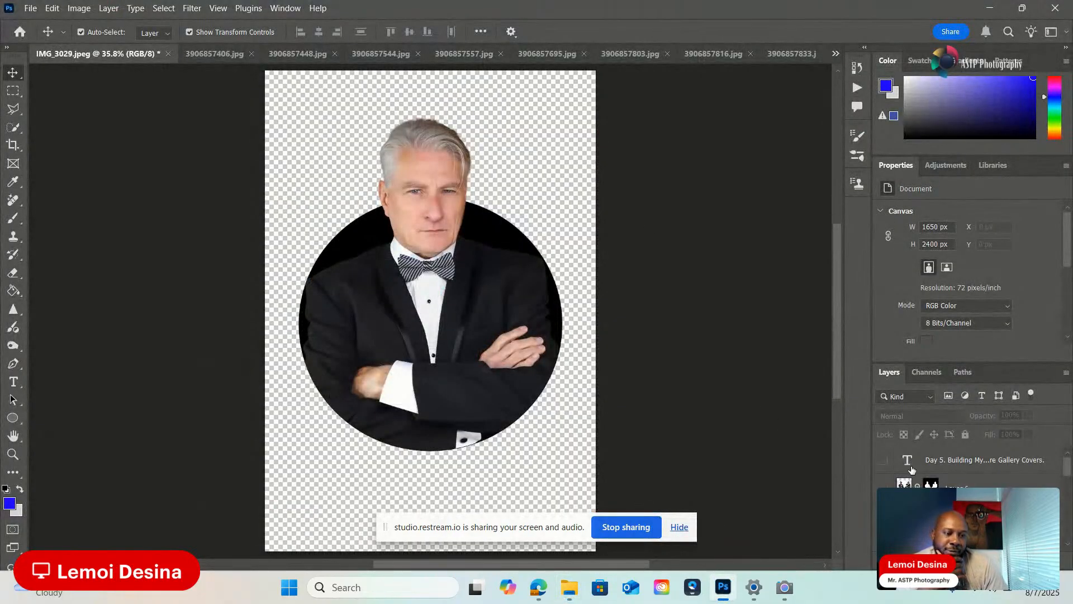
{"action": "left_click", "coordinate": [884, 517]}
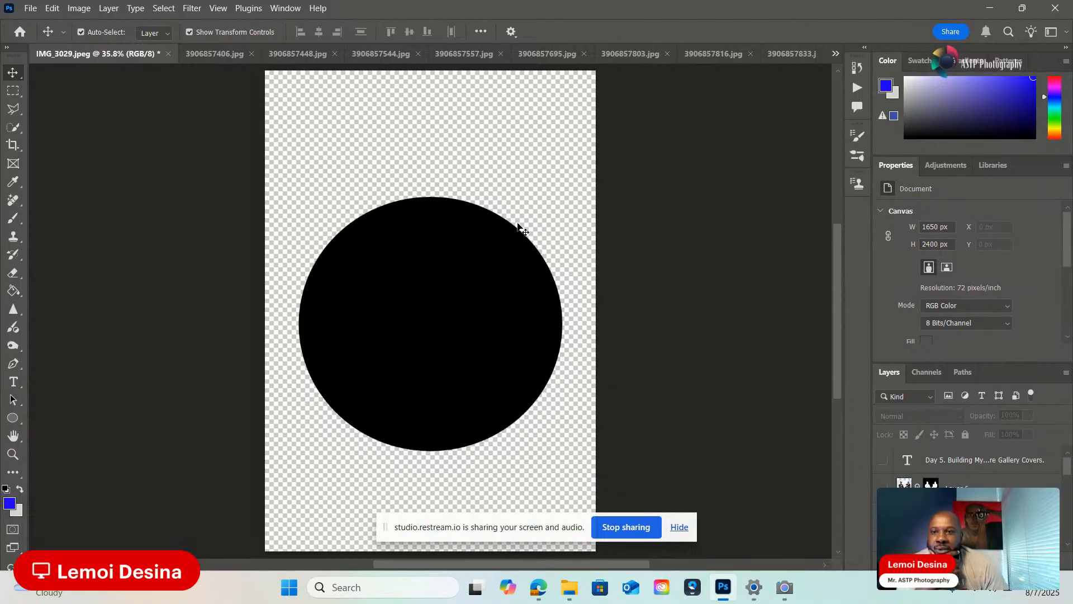
- Look through the open birthday photos to compare candidates for the next cover, ending on 3906858023.jpg
{"action": "left_click", "coordinate": [218, 53]}
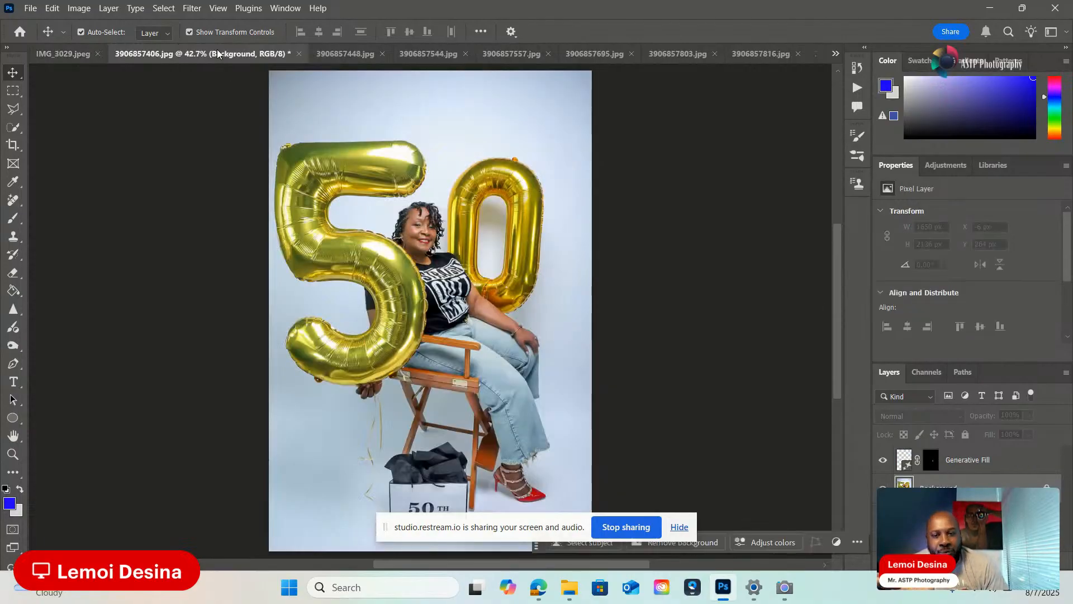
{"action": "left_click", "coordinate": [347, 59]}
{"action": "left_click", "coordinate": [447, 53]}
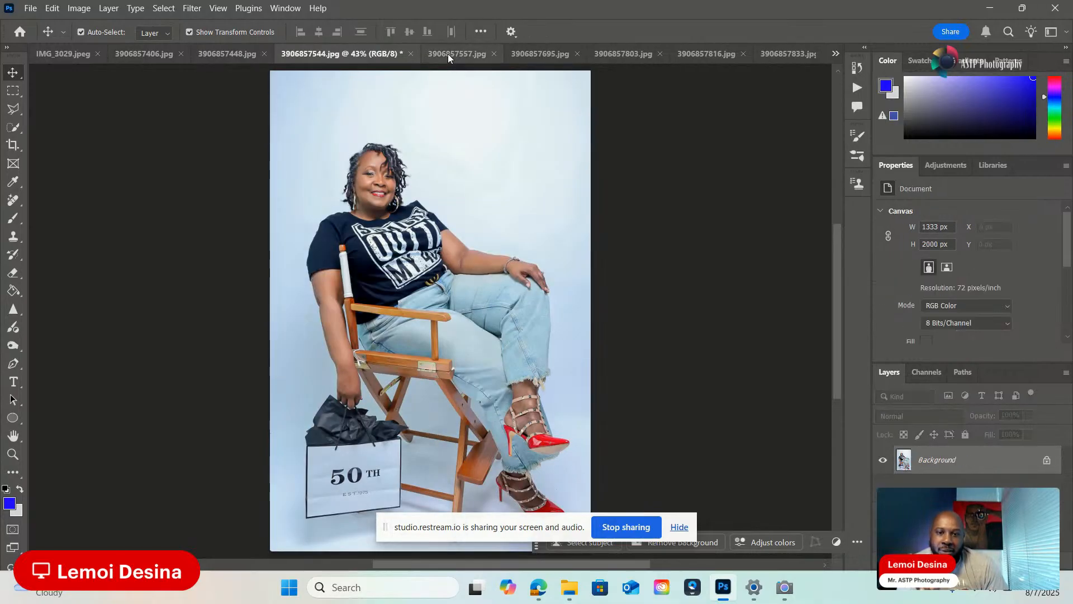
{"action": "left_click", "coordinate": [535, 55]}
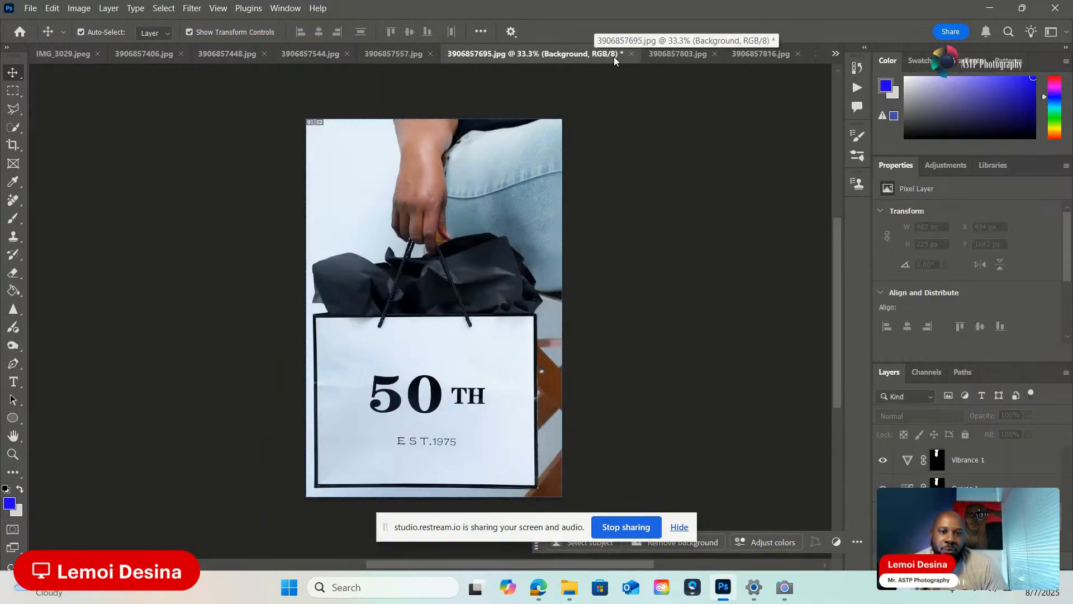
{"action": "left_click", "coordinate": [679, 58]}
{"action": "left_click", "coordinate": [762, 52]}
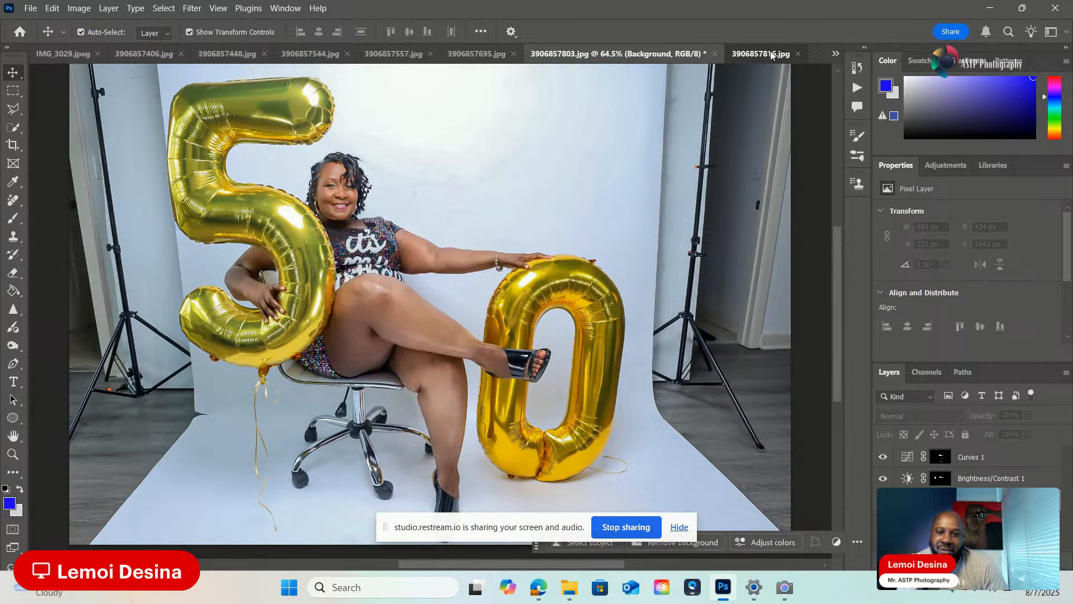
{"action": "left_click", "coordinate": [814, 53]}
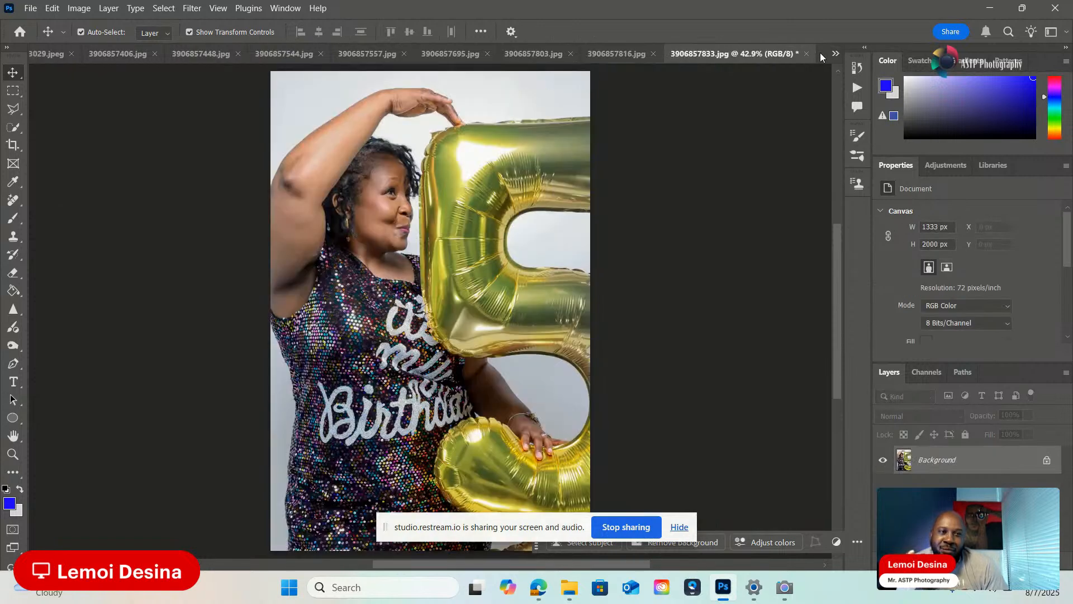
{"action": "left_click", "coordinate": [836, 53]}
{"action": "left_click", "coordinate": [896, 219]}
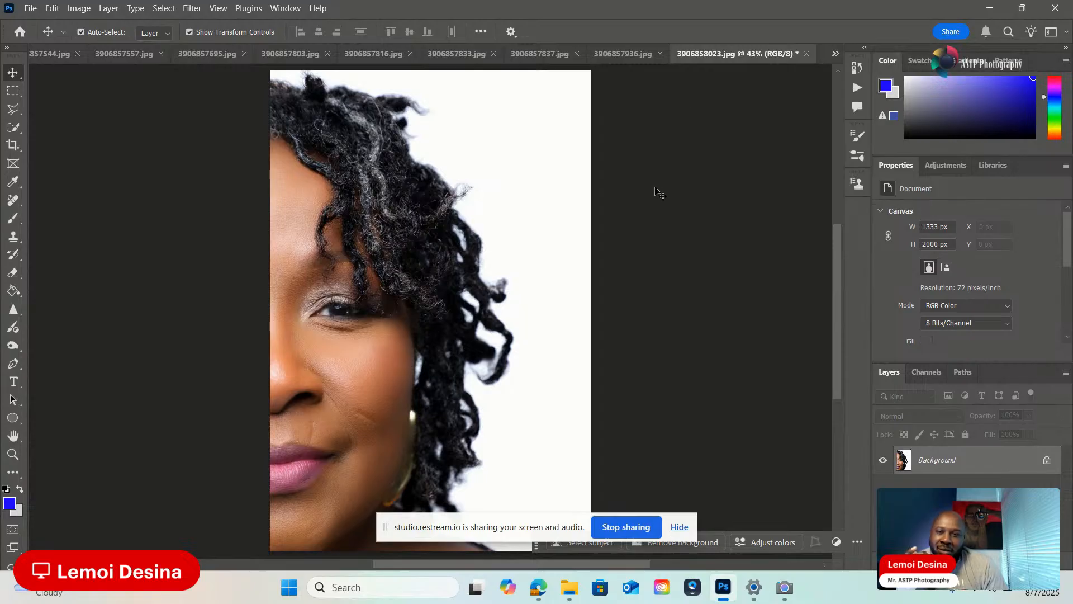
- Compare the close-up 3906858023.jpg with the balloon photos 3906857936.jpg, 3906857837.jpg and 3906857833.jpg, moving the screen-sharing bar out of the way
{"action": "left_click", "coordinate": [629, 50]}
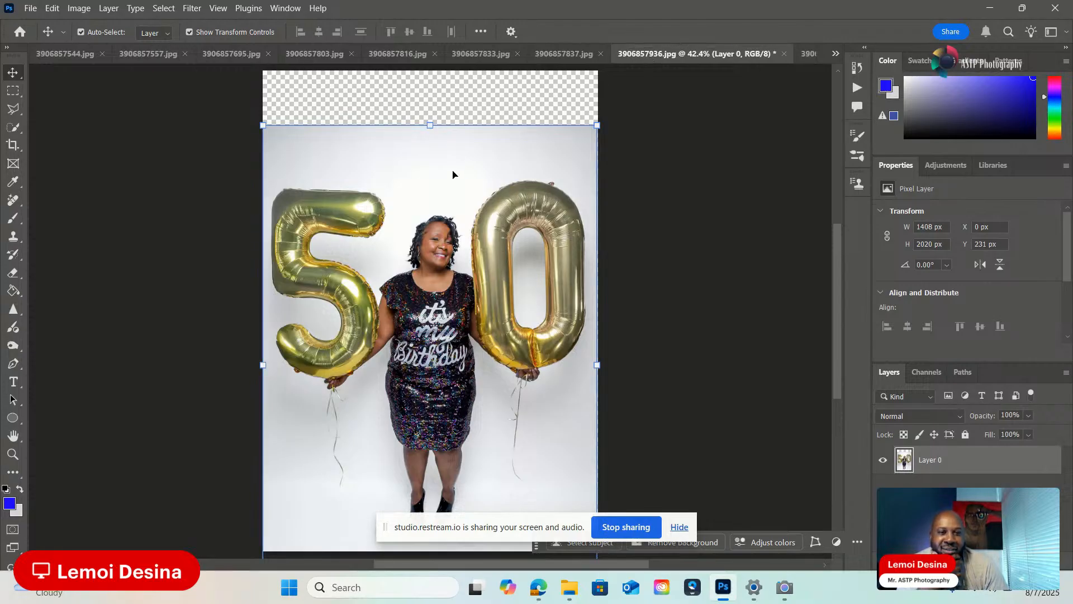
{"action": "left_click", "coordinate": [813, 54]}
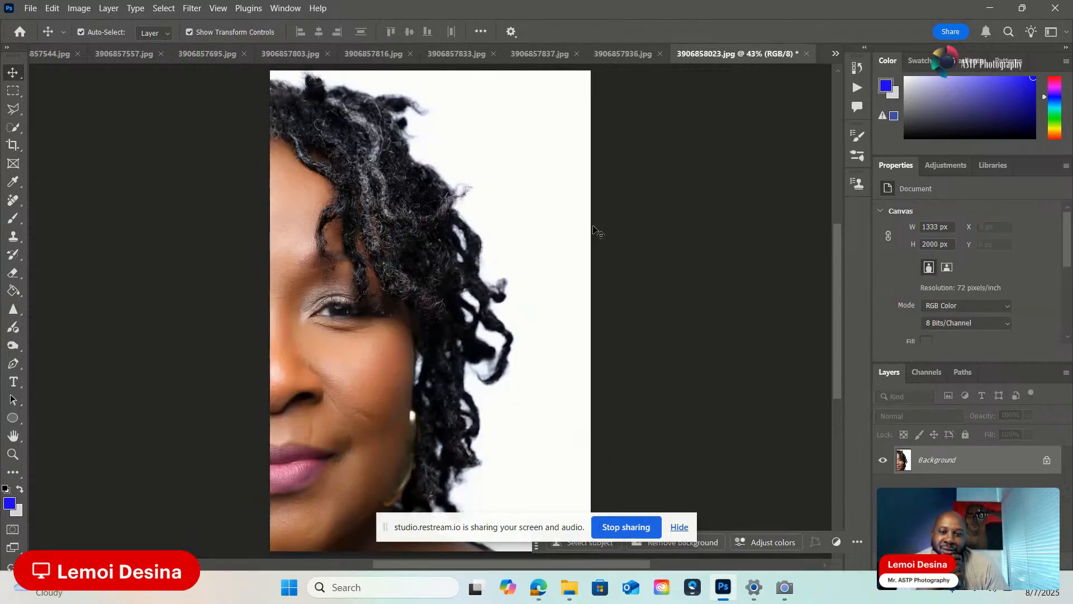
{"action": "left_click_drag", "start_coordinate": [386, 528], "coordinate": [533, 539]}
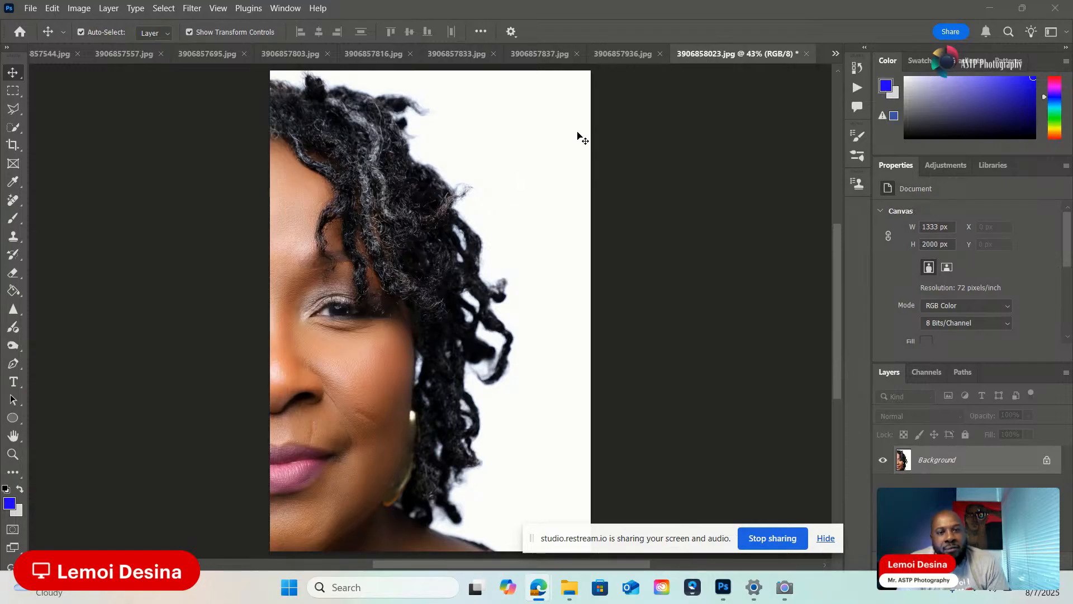
{"action": "left_click", "coordinate": [619, 62]}
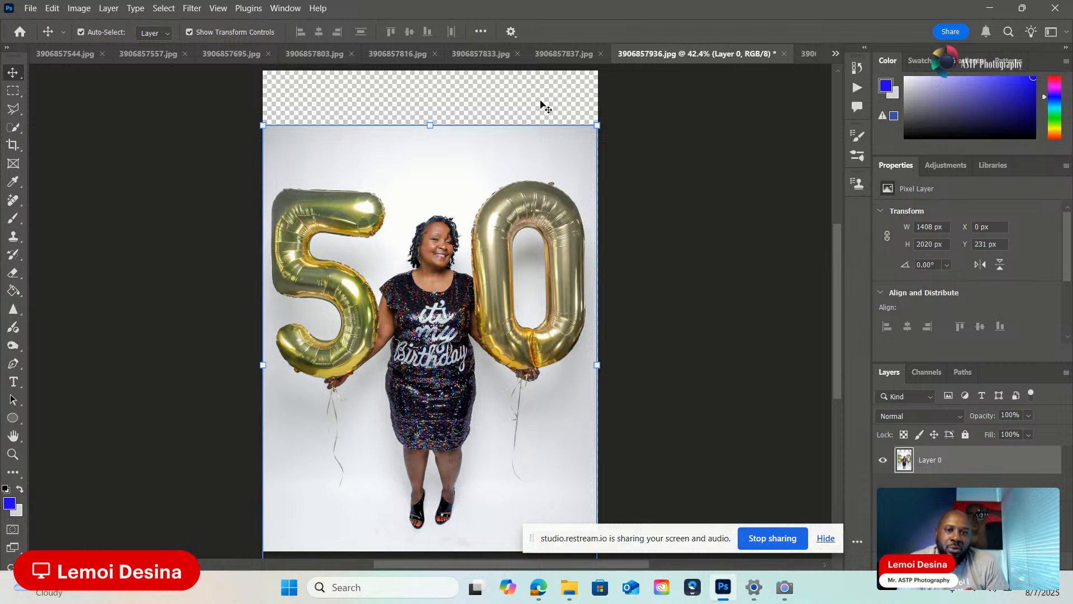
{"action": "left_click", "coordinate": [580, 53]}
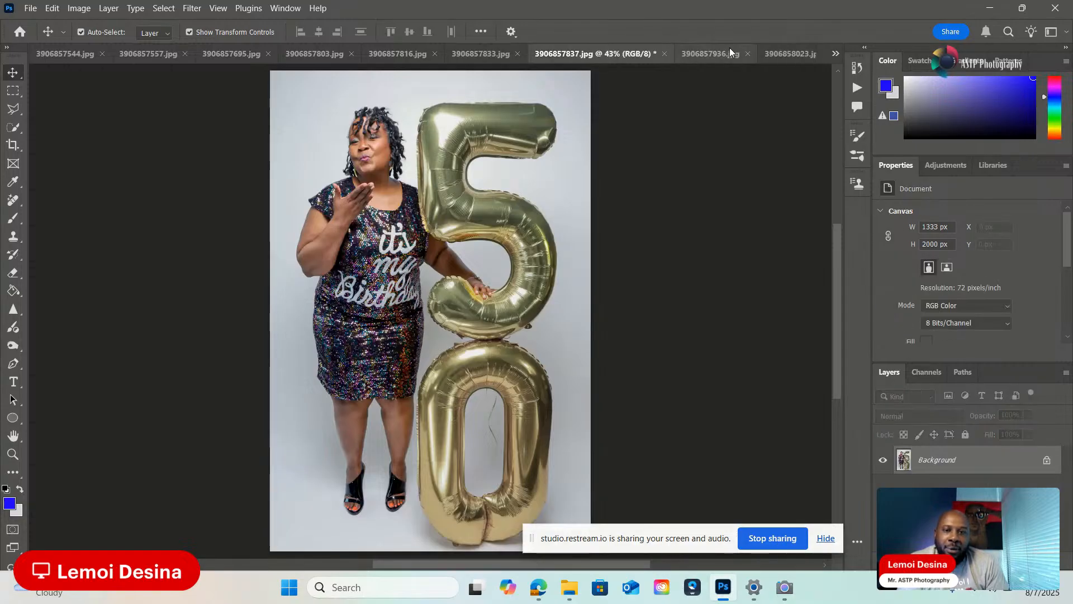
{"action": "left_click", "coordinate": [727, 53]}
{"action": "left_click", "coordinate": [805, 53]}
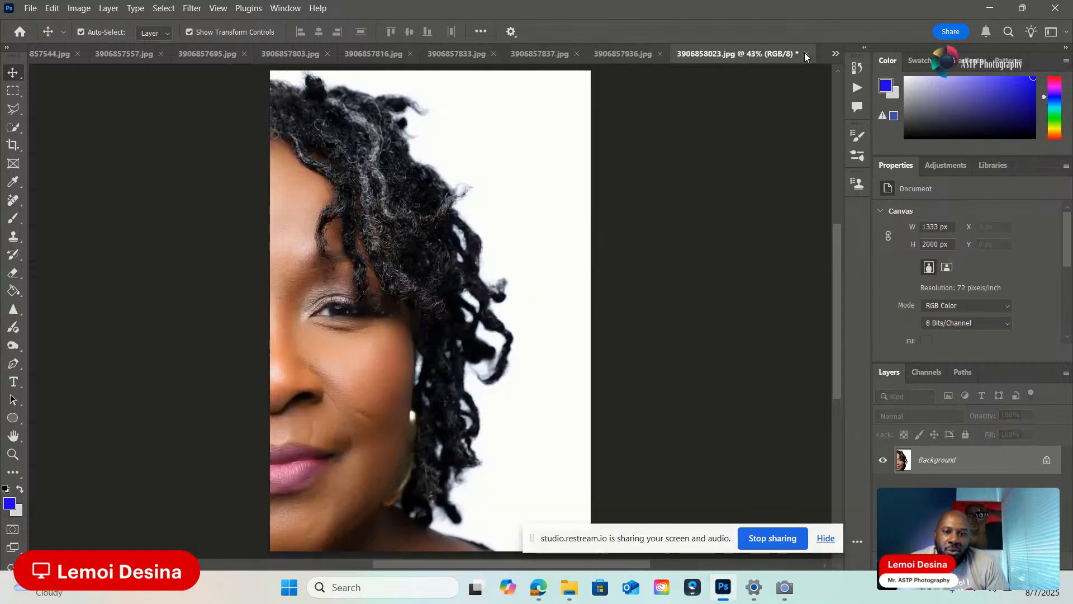
{"action": "left_click", "coordinate": [620, 56]}
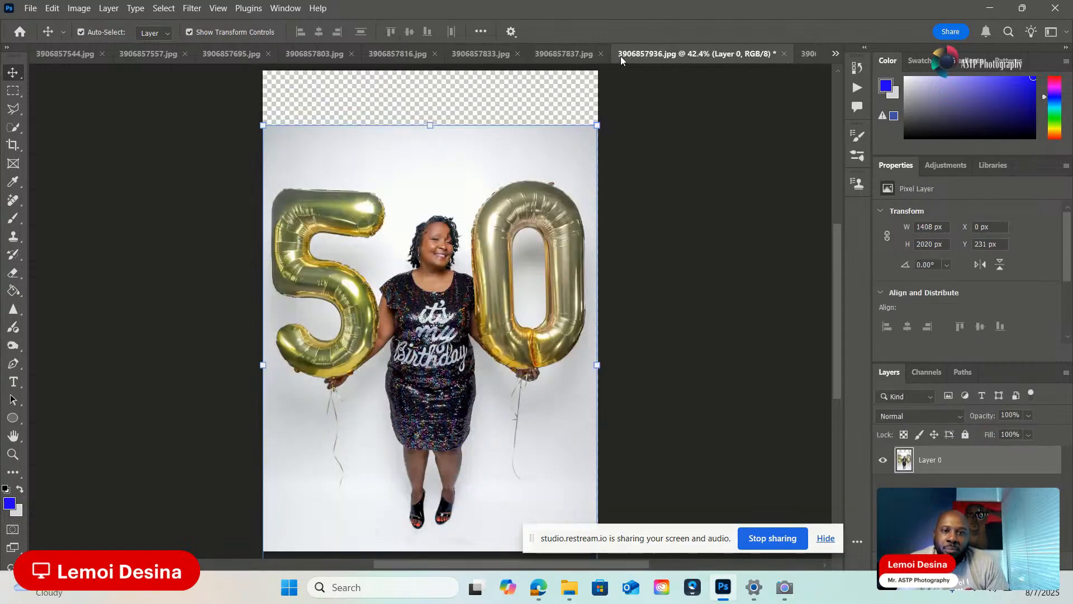
{"action": "left_click", "coordinate": [566, 55]}
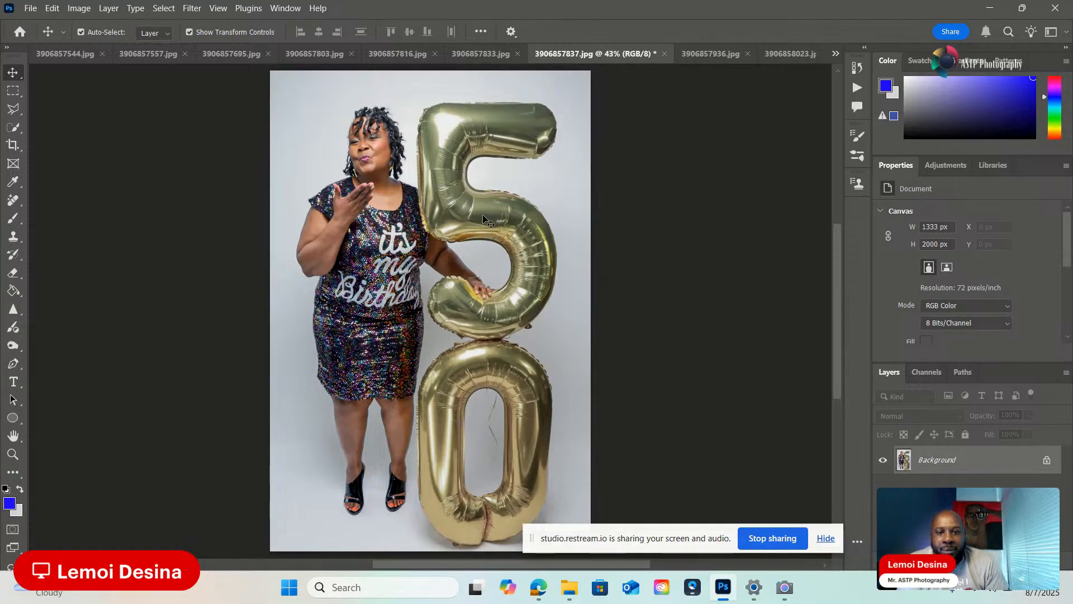
{"action": "left_click", "coordinate": [474, 56]}
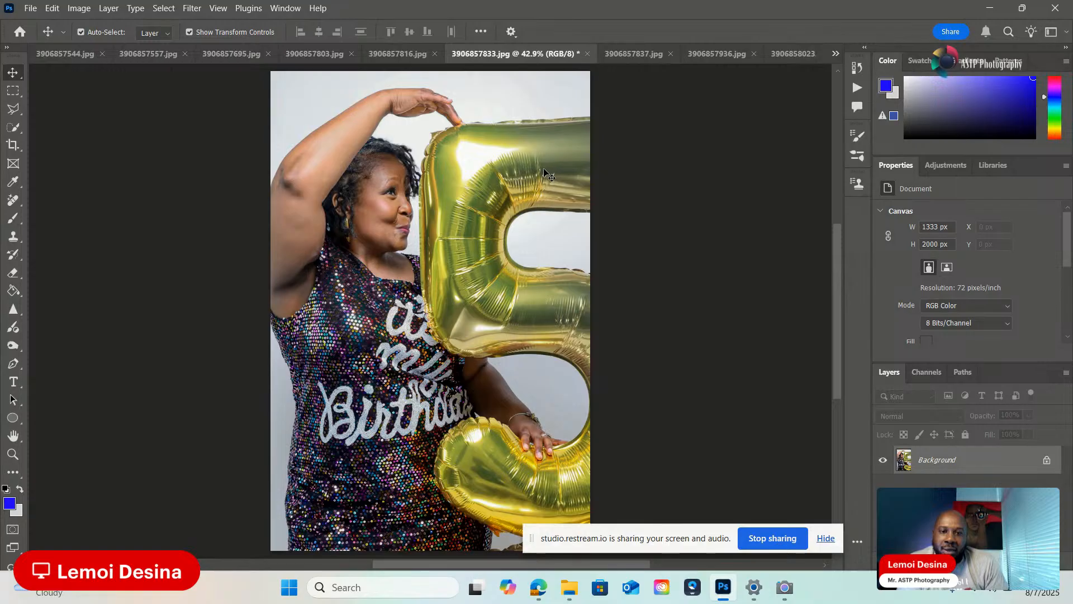
{"action": "left_click", "coordinate": [626, 55]}
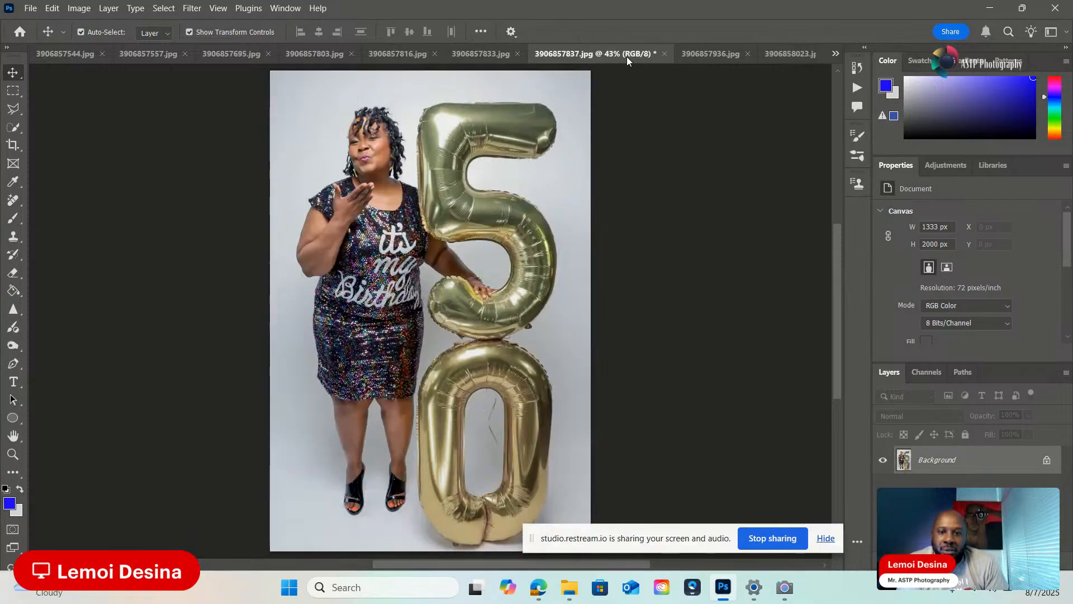
{"action": "left_click", "coordinate": [489, 53]}
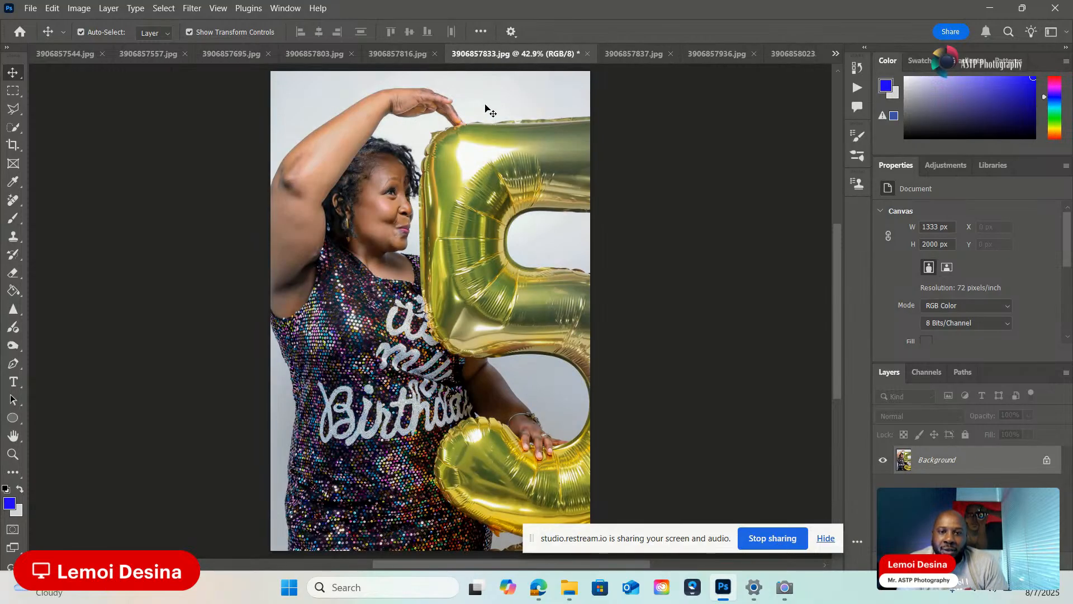
{"action": "left_click", "coordinate": [635, 55]}
{"action": "left_click", "coordinate": [478, 55]}
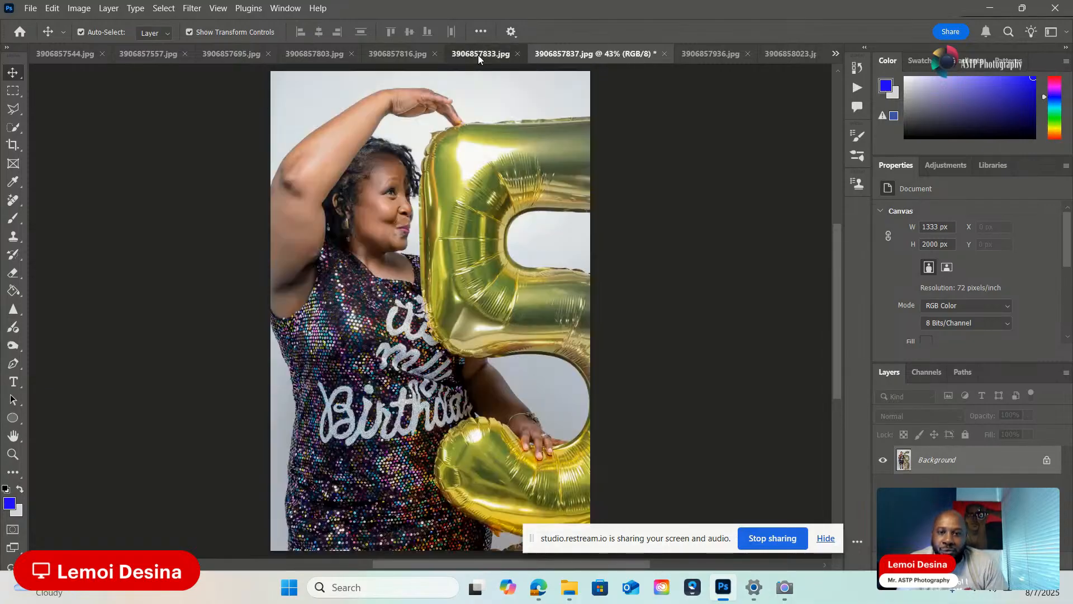
- Look through the remaining birthday photos from 3906857816.jpg back to 3906857544.jpg, then compare 3906857448.jpg with 3906857406.jpg
{"action": "left_click", "coordinate": [401, 53]}
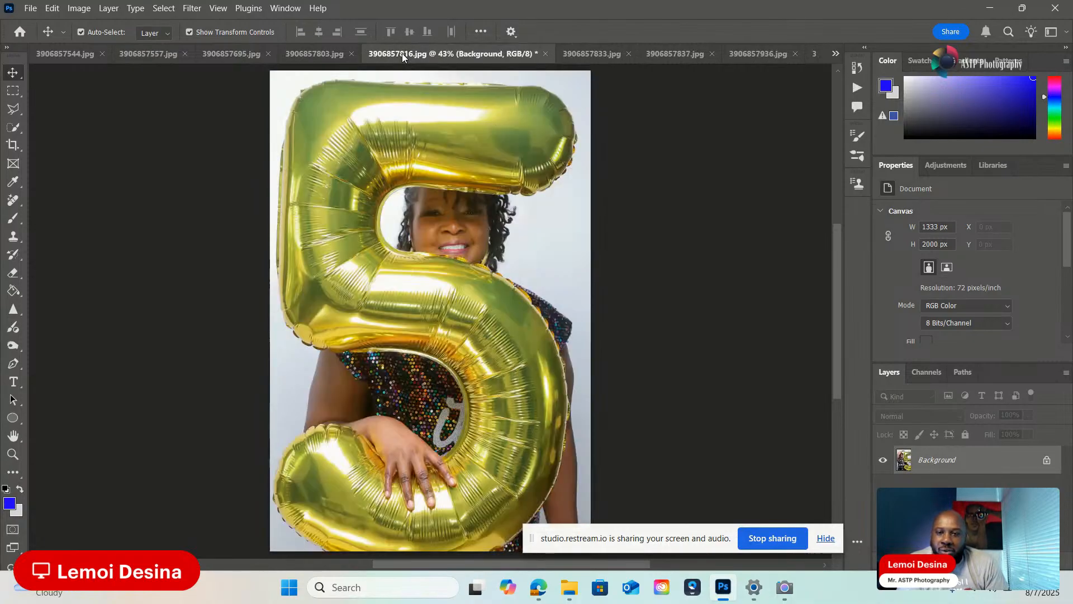
{"action": "left_click", "coordinate": [314, 54]}
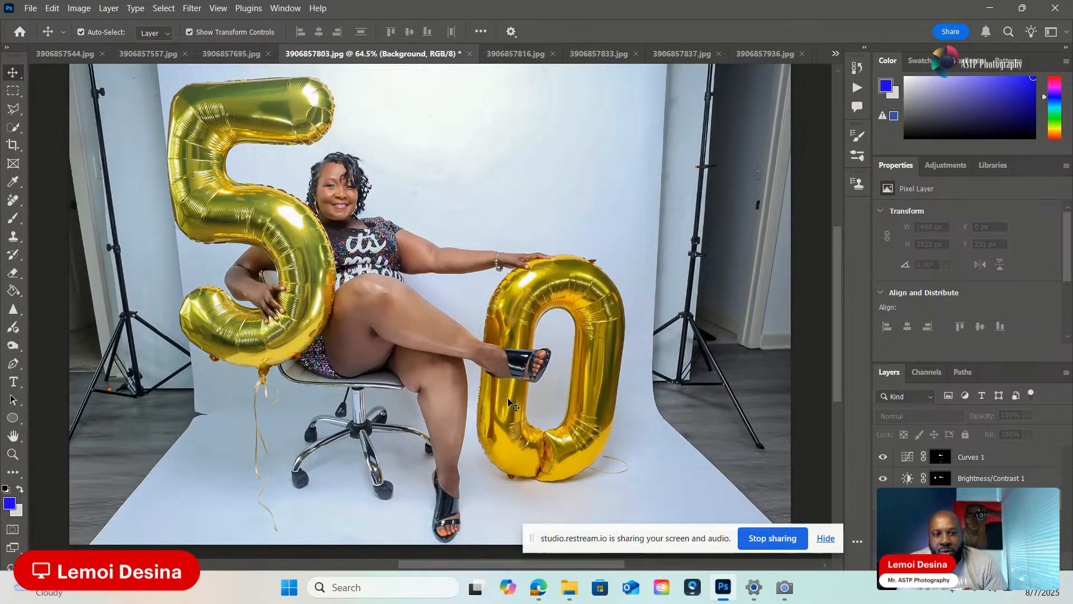
{"action": "left_click", "coordinate": [235, 54]}
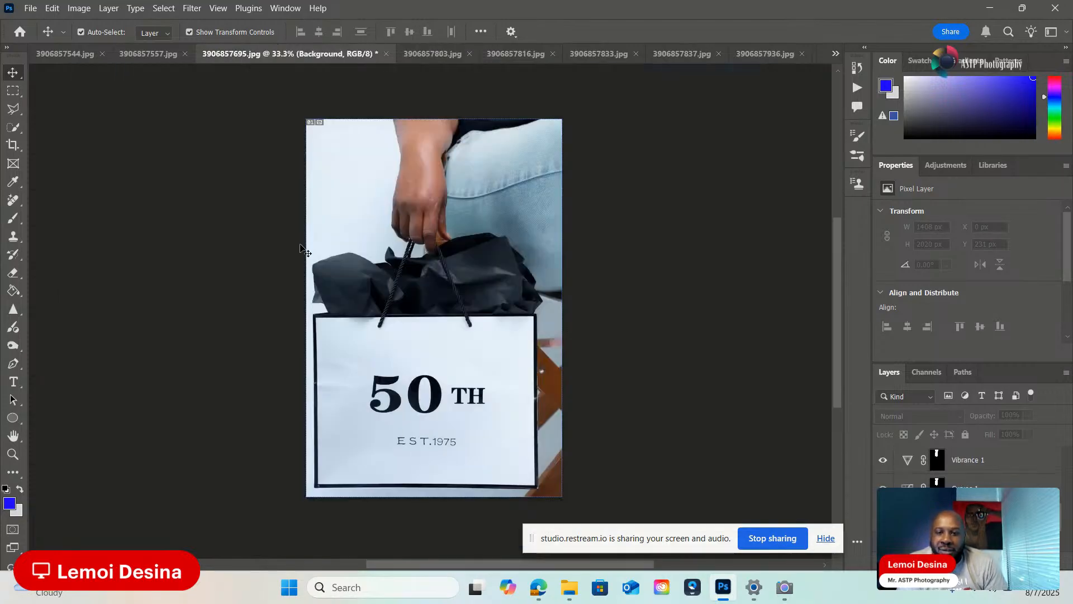
{"action": "left_click", "coordinate": [155, 51]}
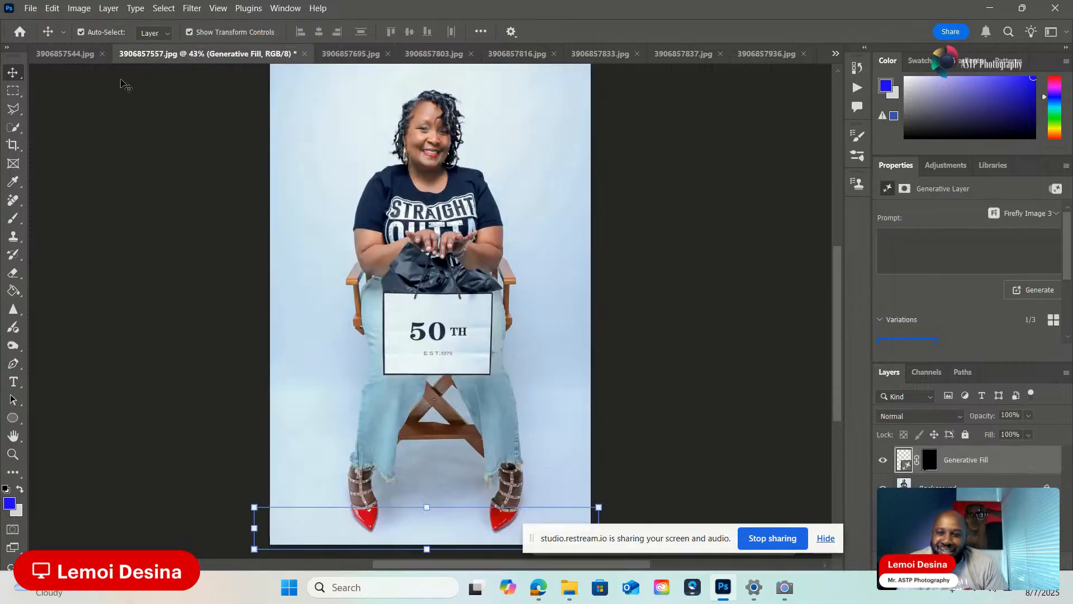
{"action": "left_click", "coordinate": [70, 56]}
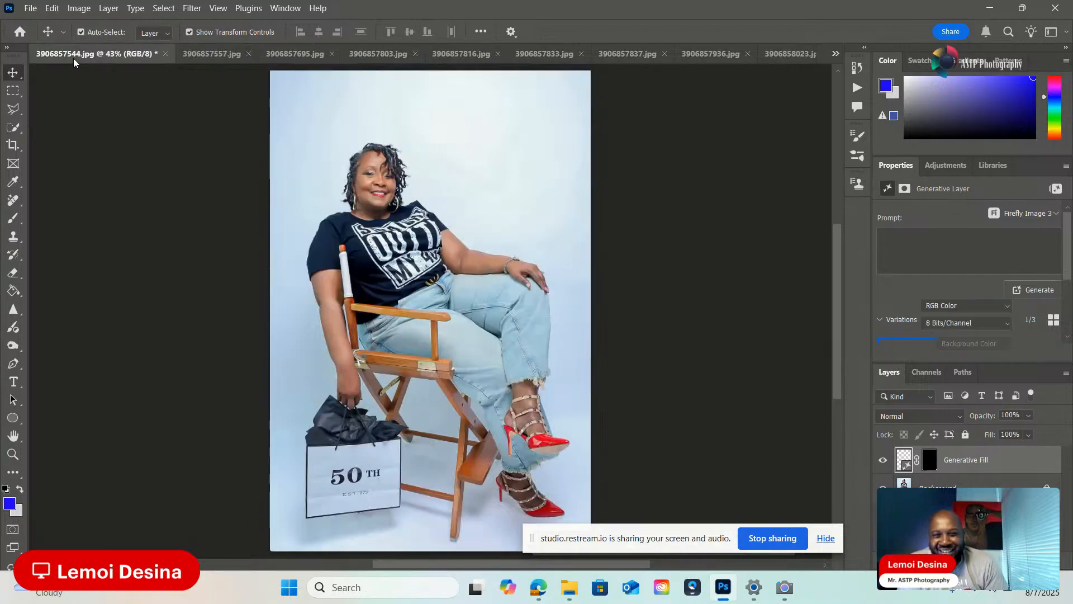
{"action": "left_click", "coordinate": [836, 53]}
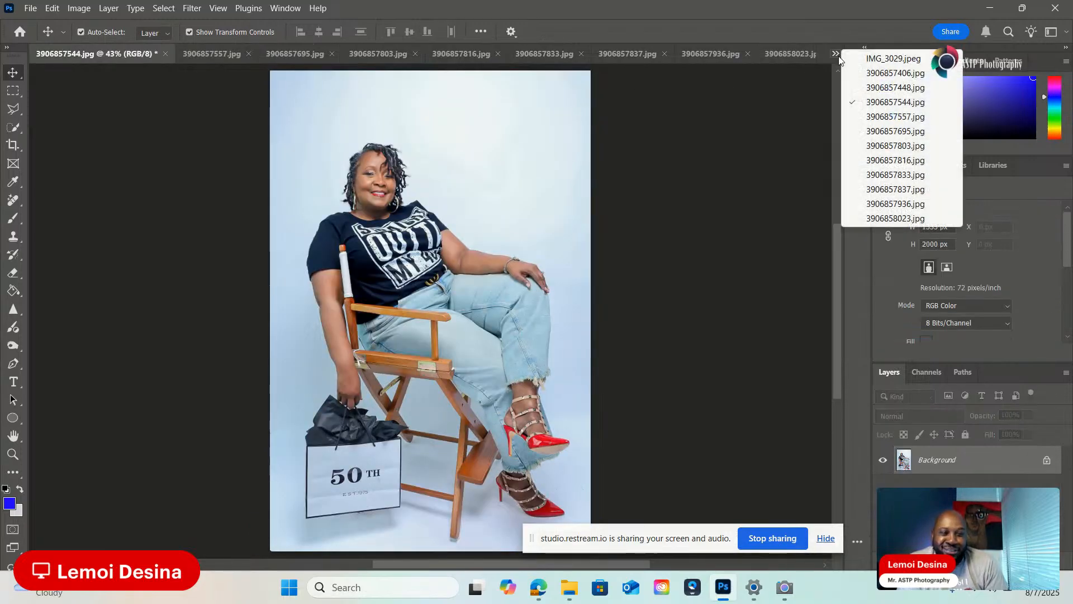
{"action": "left_click", "coordinate": [875, 73]}
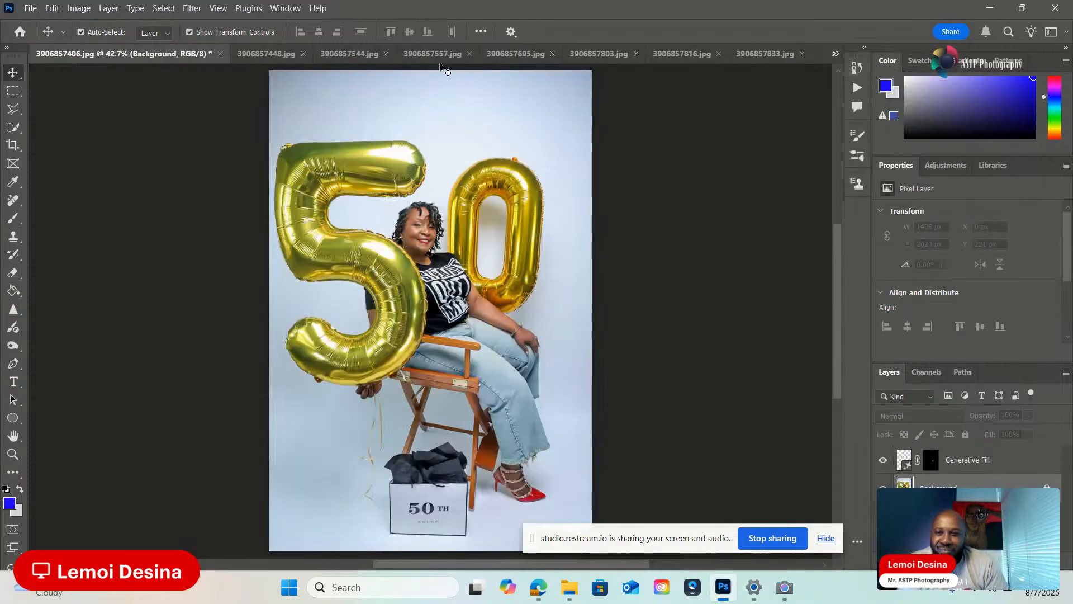
{"action": "left_click", "coordinate": [271, 50]}
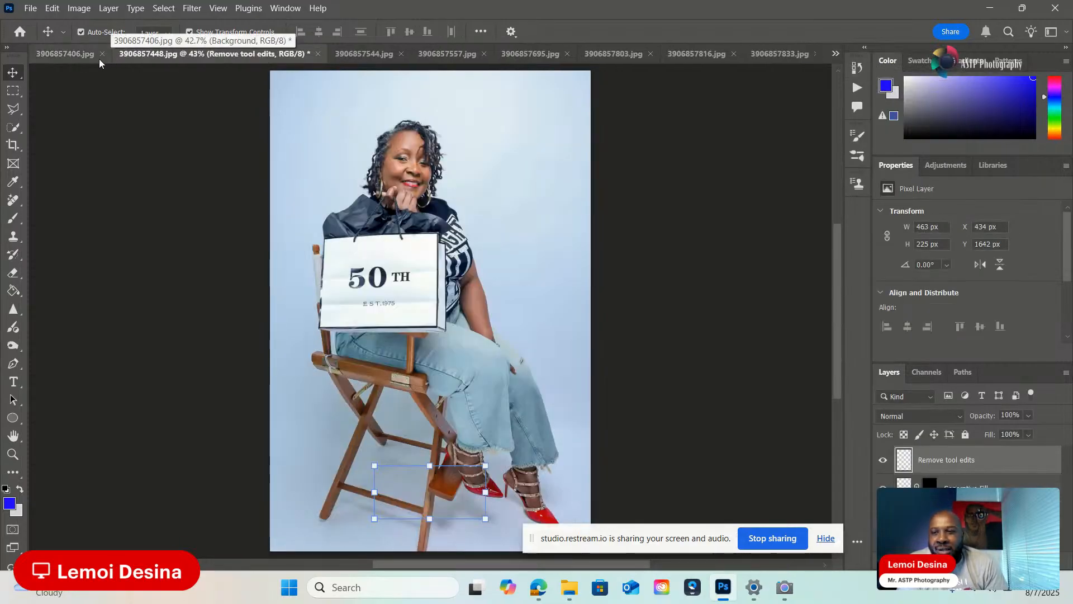
{"action": "left_click", "coordinate": [71, 53]}
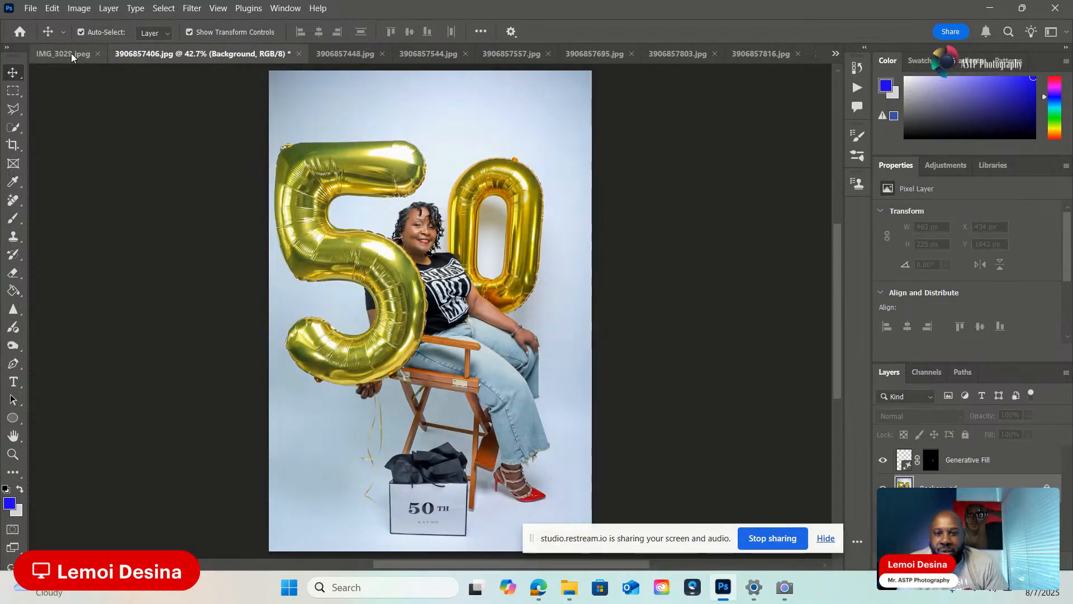
{"action": "left_click", "coordinate": [352, 51]}
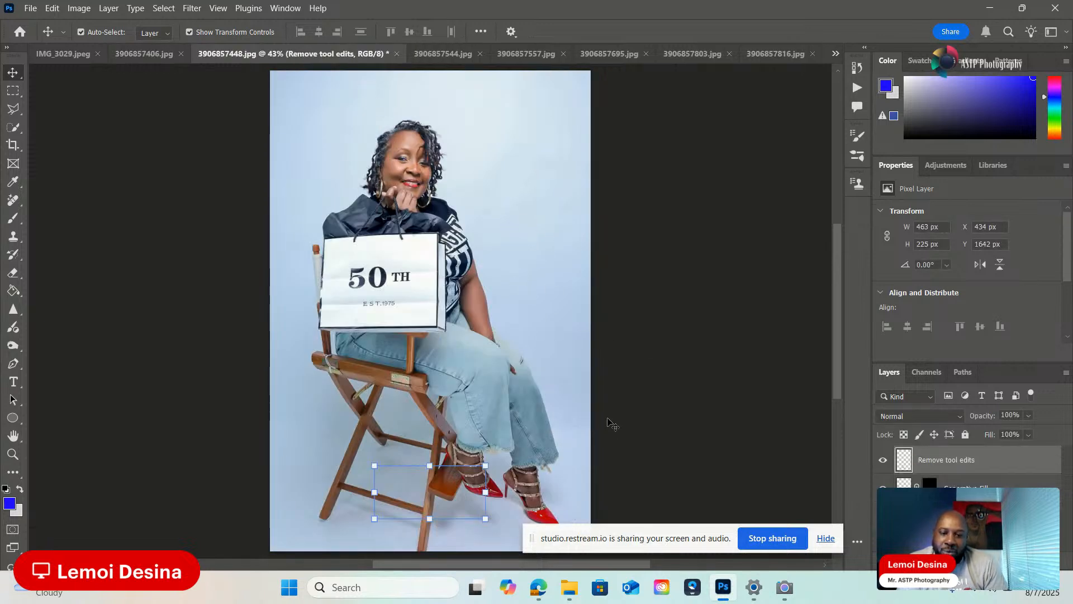
{"action": "left_click", "coordinate": [687, 460]}
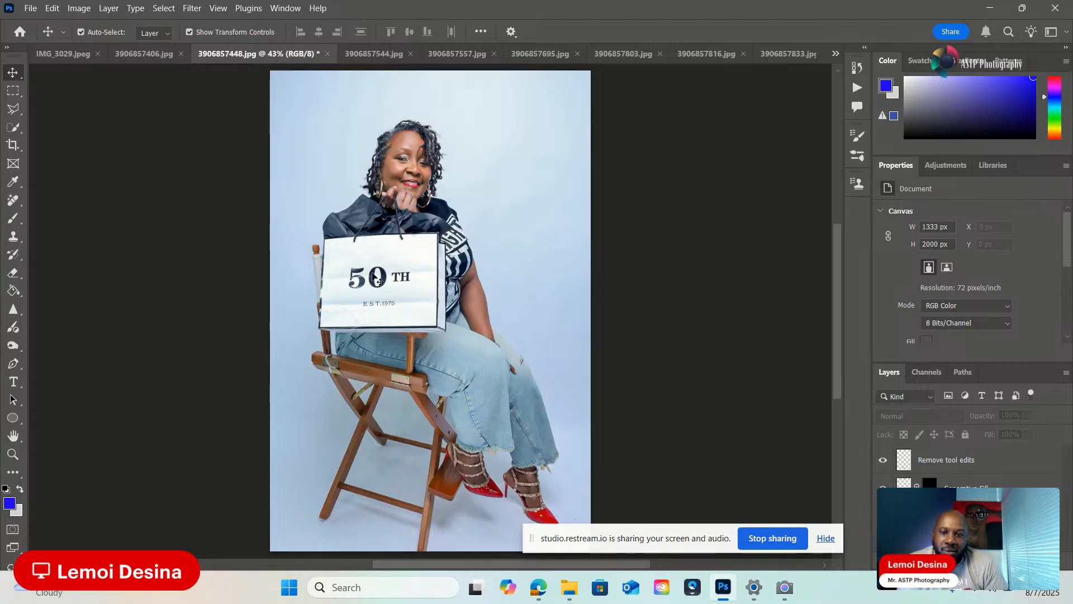
{"action": "left_click", "coordinate": [139, 56]}
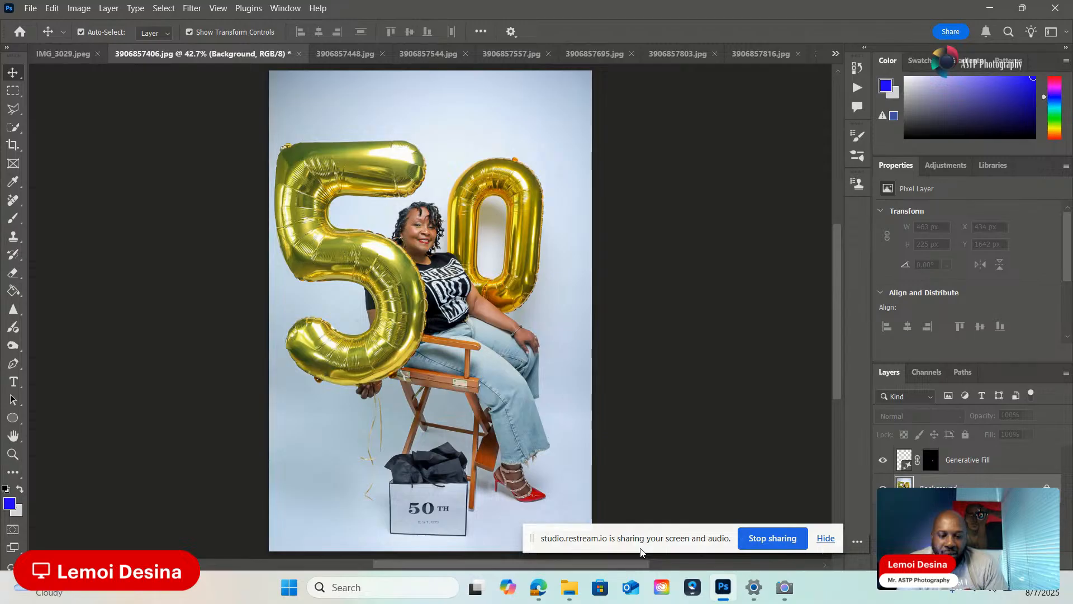
- Switch to the Restream studio in Edge and show the ticker caption "Website Updates. (Reboot). Join the conversation." on the stream
{"action": "mouse_move", "coordinate": [535, 592]}
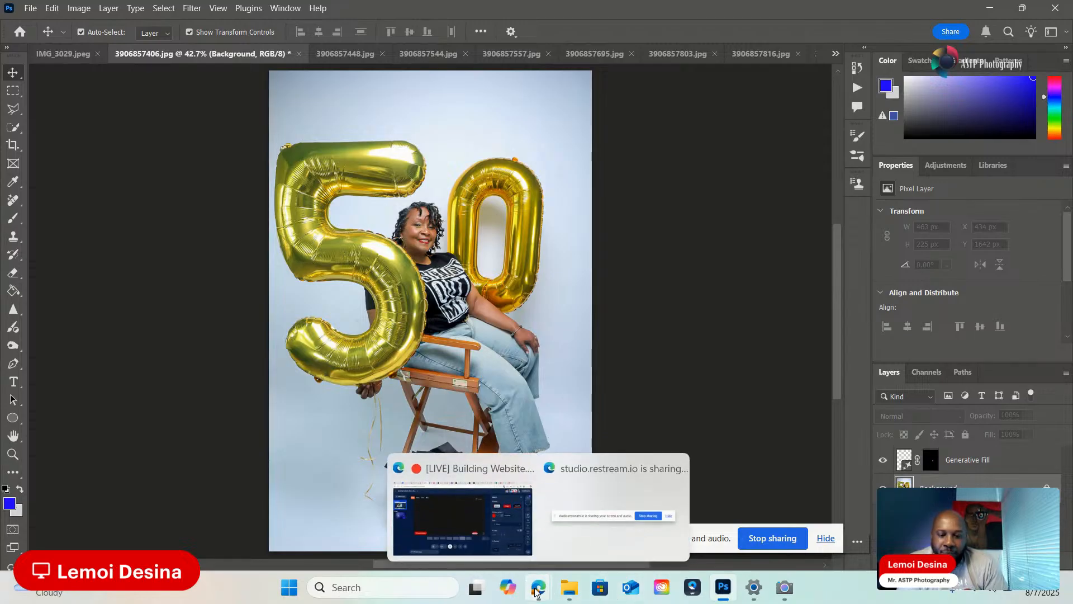
{"action": "left_click", "coordinate": [486, 497]}
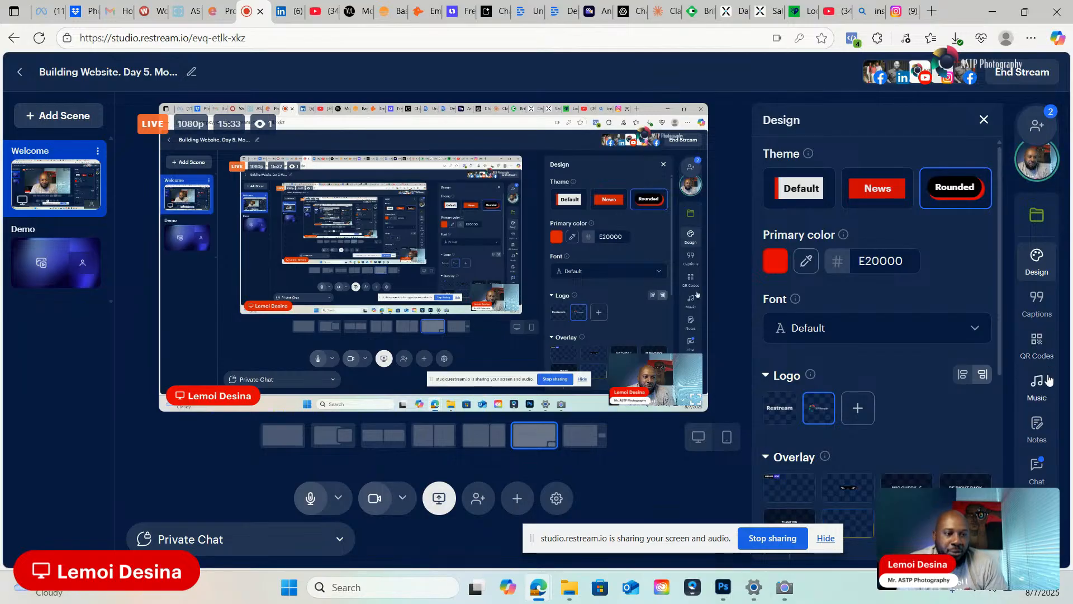
{"action": "left_click", "coordinate": [1038, 313]}
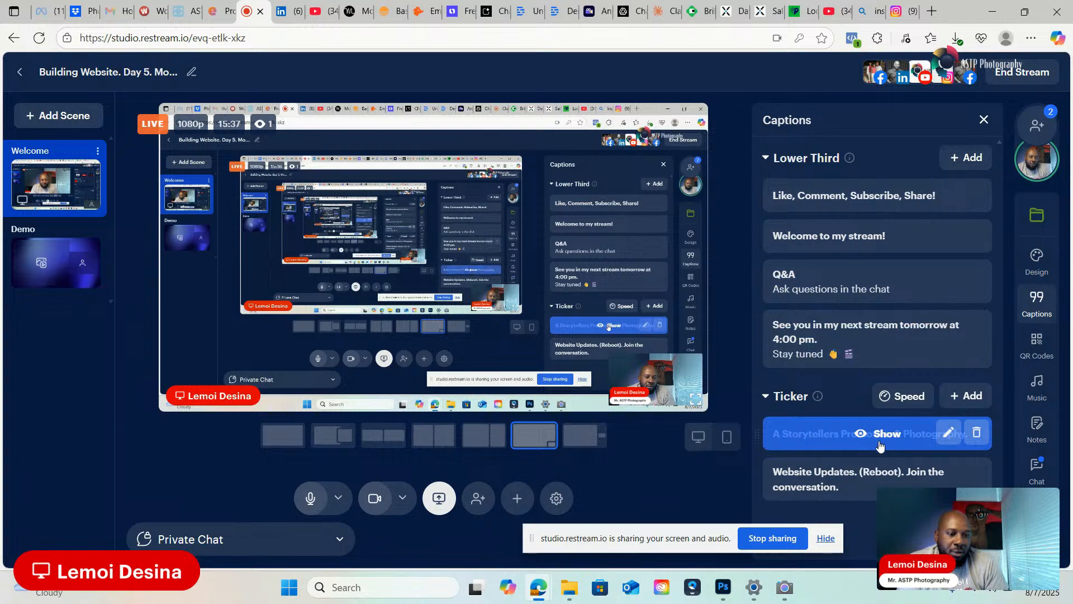
{"action": "left_click", "coordinate": [884, 479]}
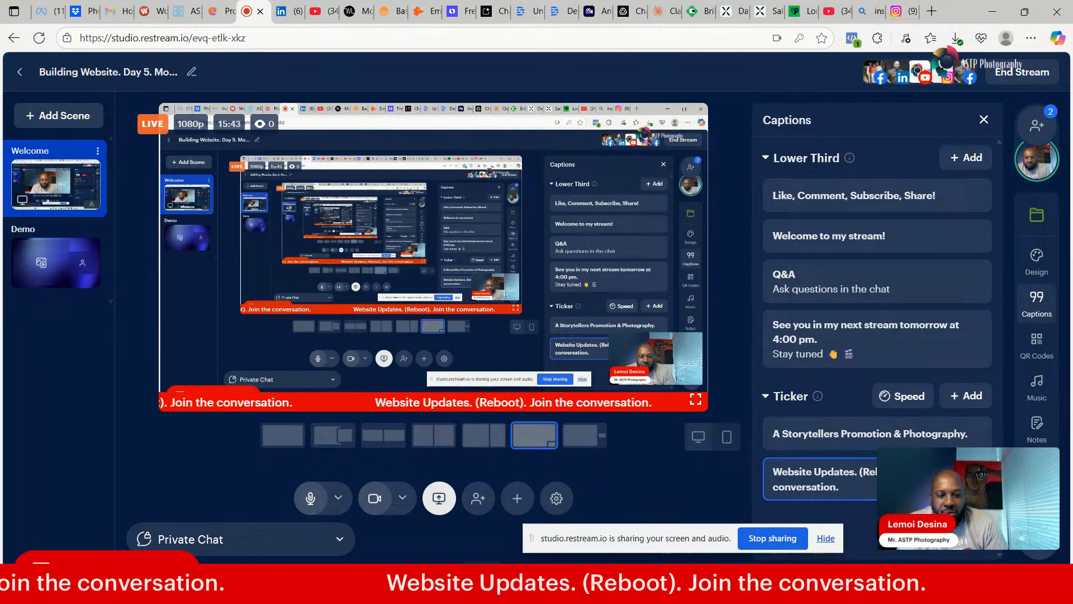
- Switch back to Photoshop and bring up the black circle document IMG_3029.jpeg
{"action": "key", "text": "alt+Tab"}
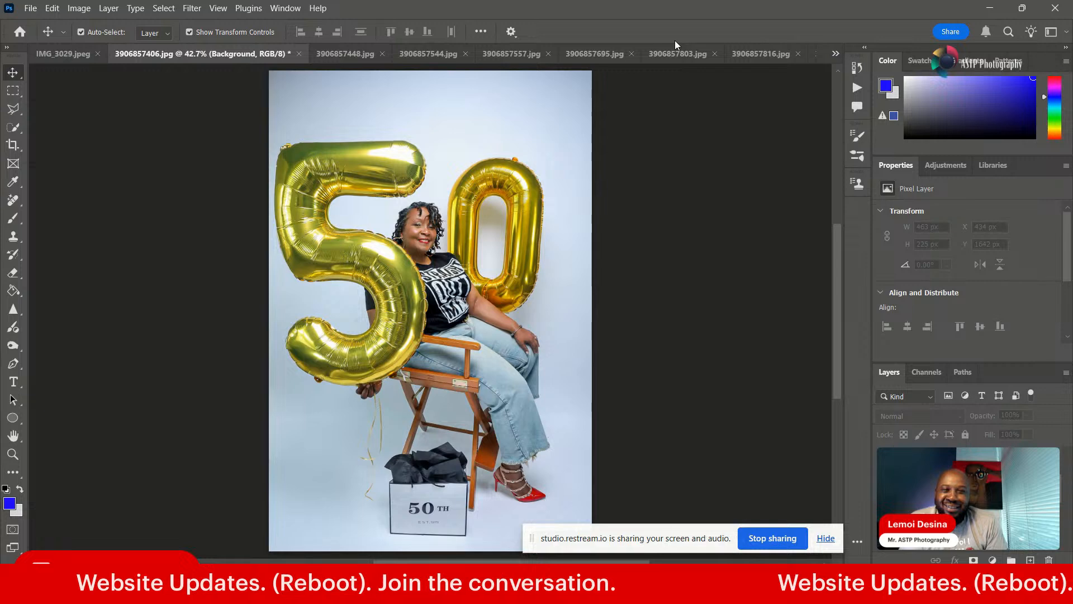
{"action": "left_click", "coordinate": [837, 53]}
{"action": "left_click", "coordinate": [893, 58]}
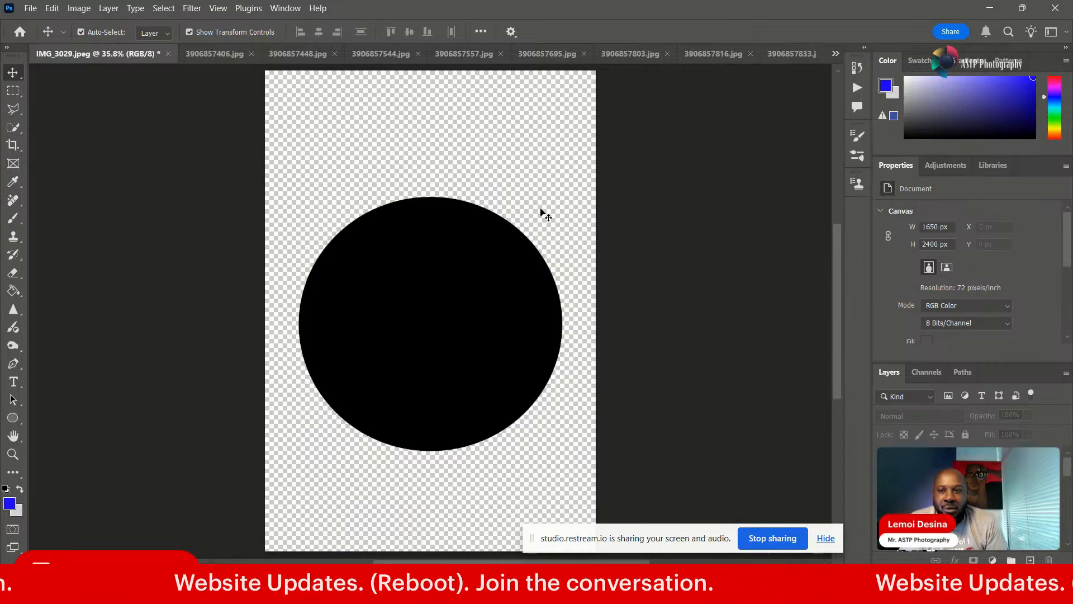
- Browse for a file to open in the Originals folder inside 2025 Home Photoshoots > Cover Images
{"action": "left_click", "coordinate": [31, 10]}
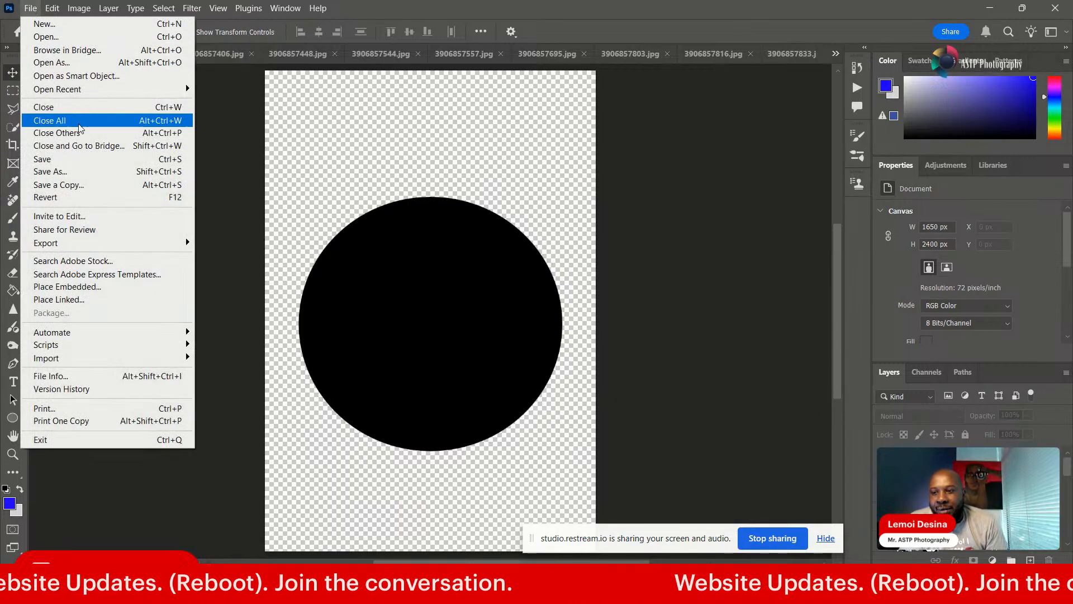
{"action": "left_click", "coordinate": [50, 36]}
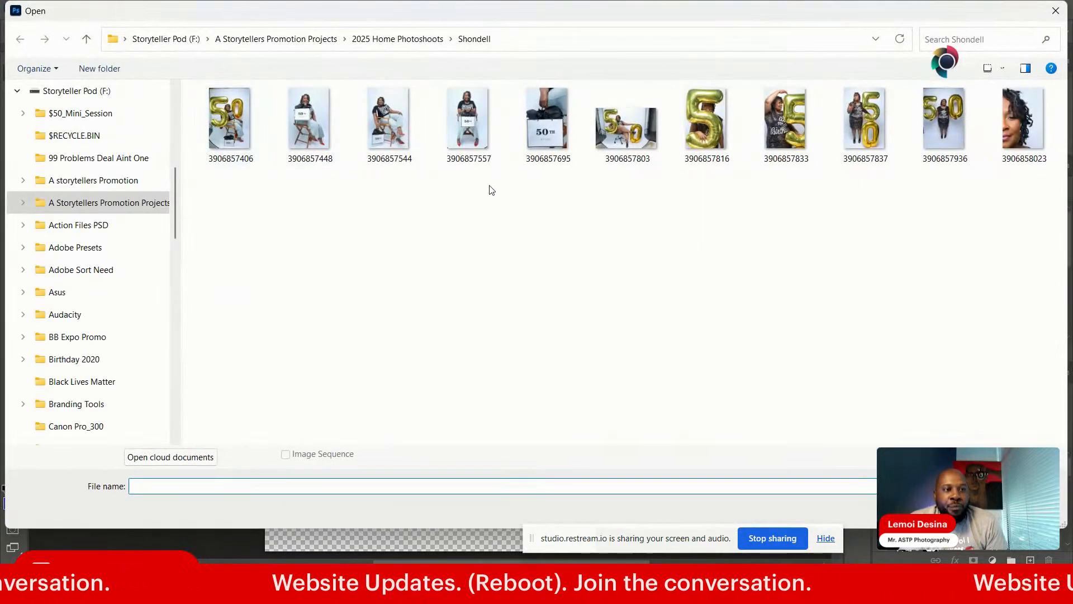
{"action": "left_click", "coordinate": [380, 39]}
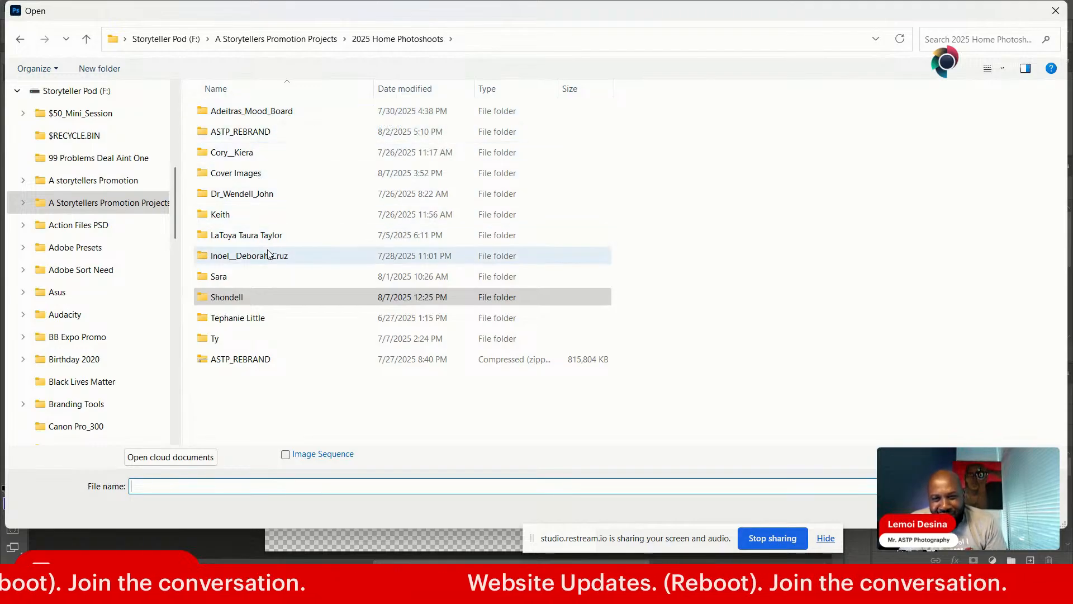
{"action": "left_click", "coordinate": [261, 174]}
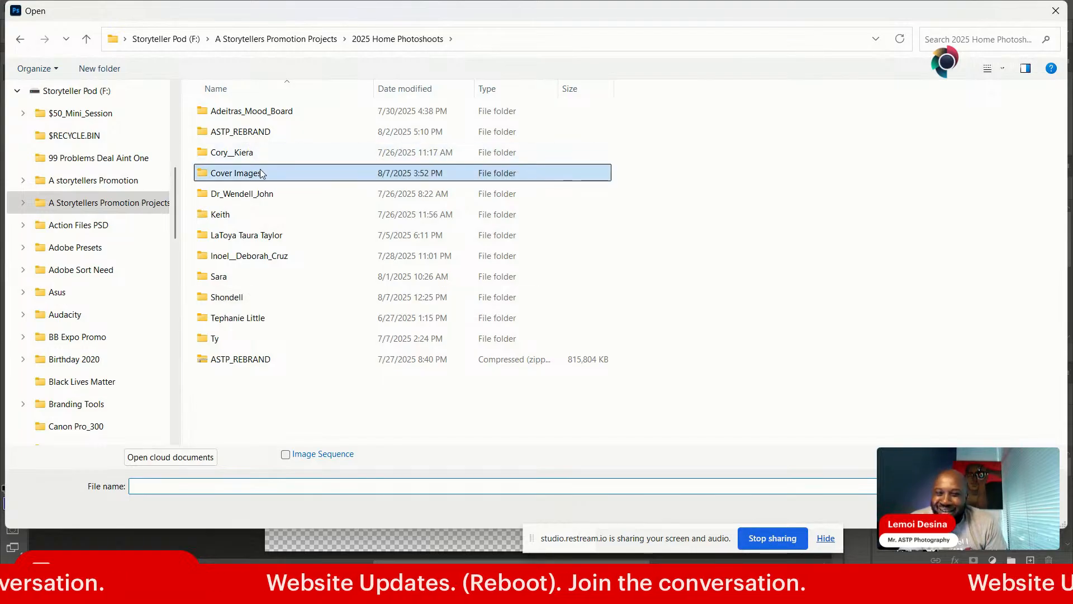
{"action": "double_click", "coordinate": [261, 173]}
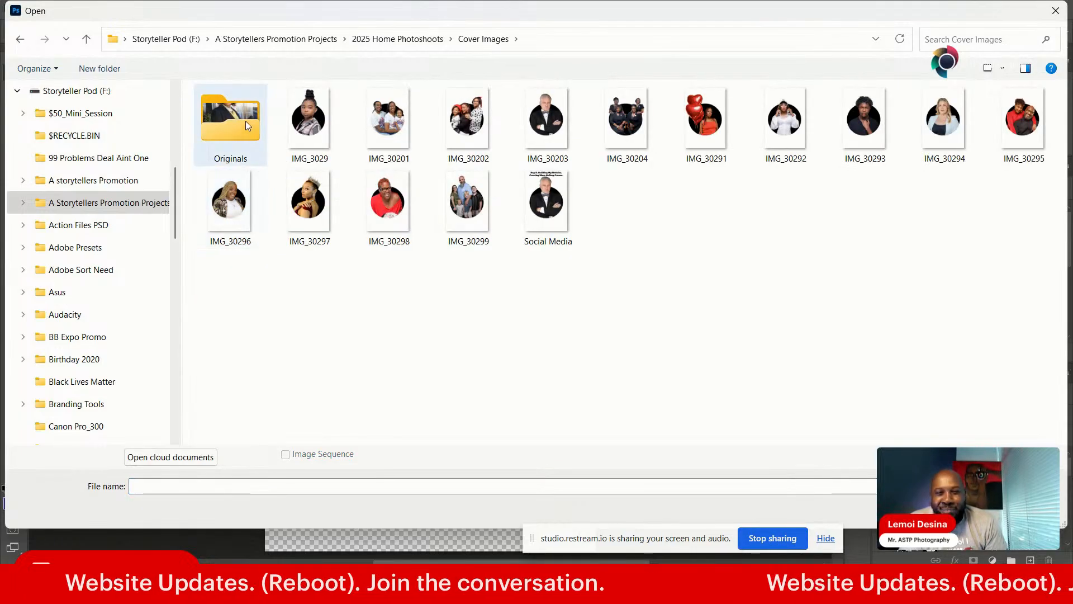
{"action": "double_click", "coordinate": [248, 125]}
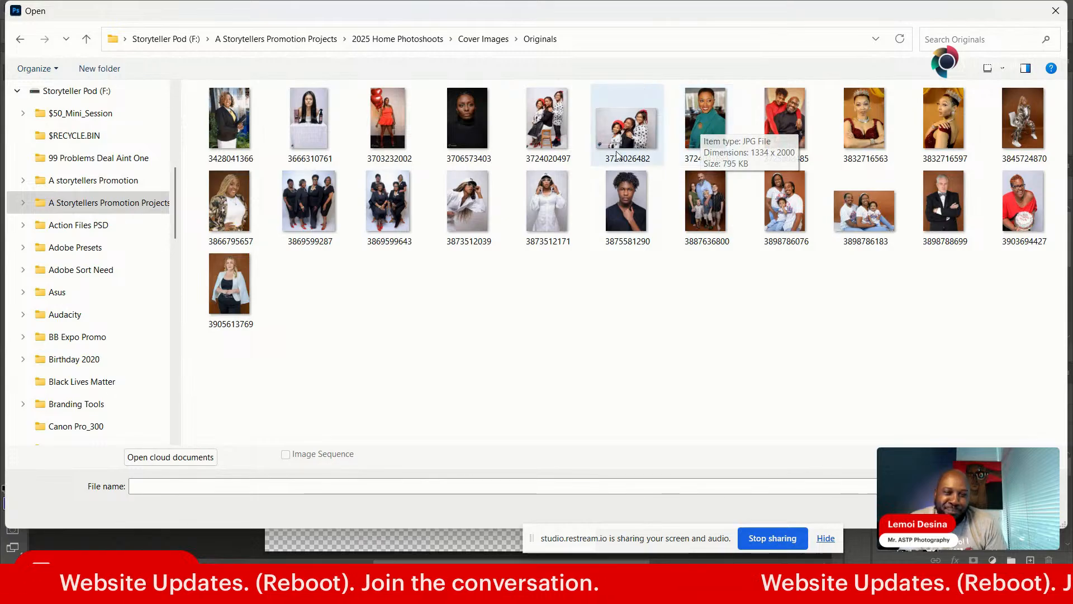
- Open the portrait 3428041366.jpg of the woman in the black blazer and fit it on screen
{"action": "left_click", "coordinate": [223, 116]}
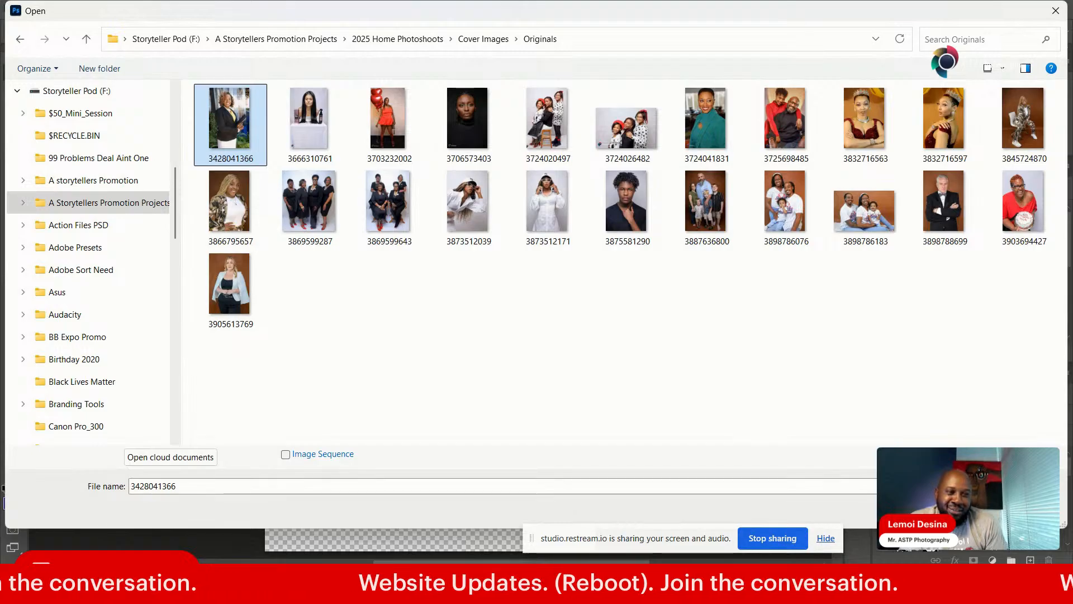
{"action": "left_click", "coordinate": [961, 509]}
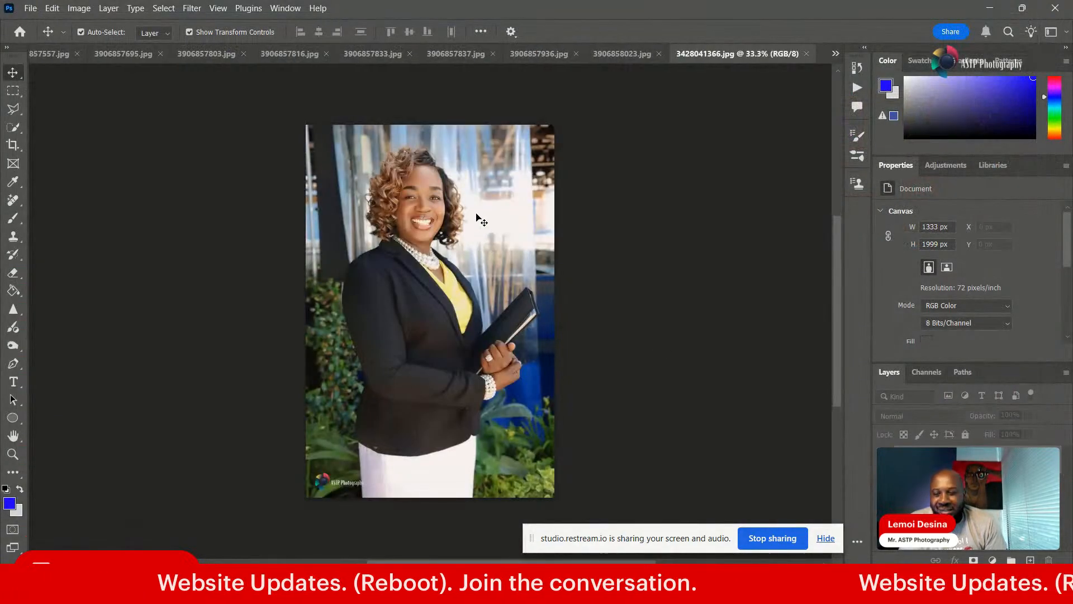
{"action": "left_click", "coordinate": [13, 453]}
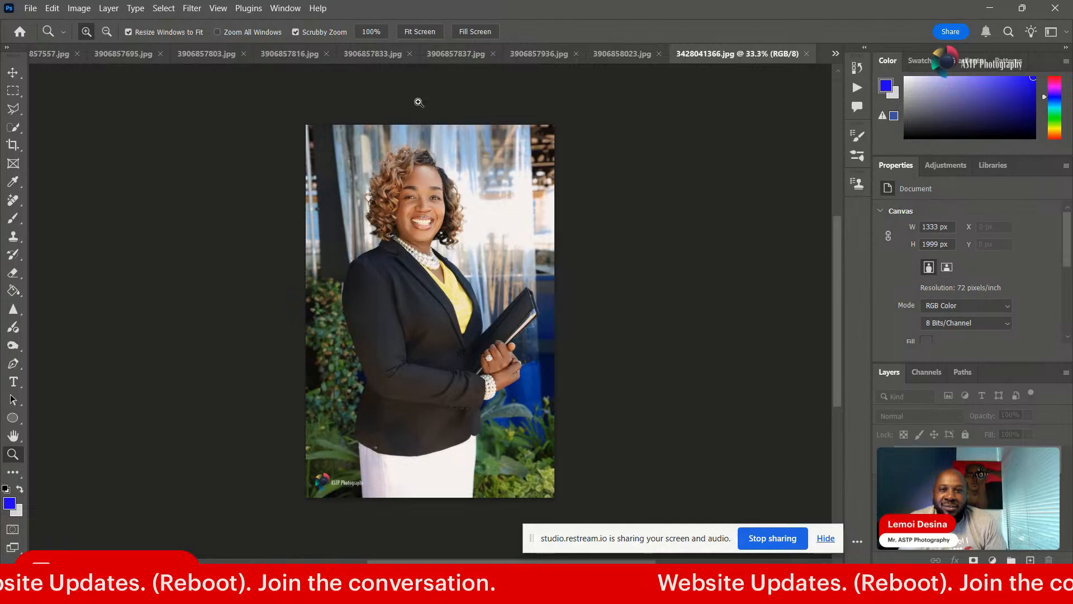
{"action": "left_click", "coordinate": [413, 32]}
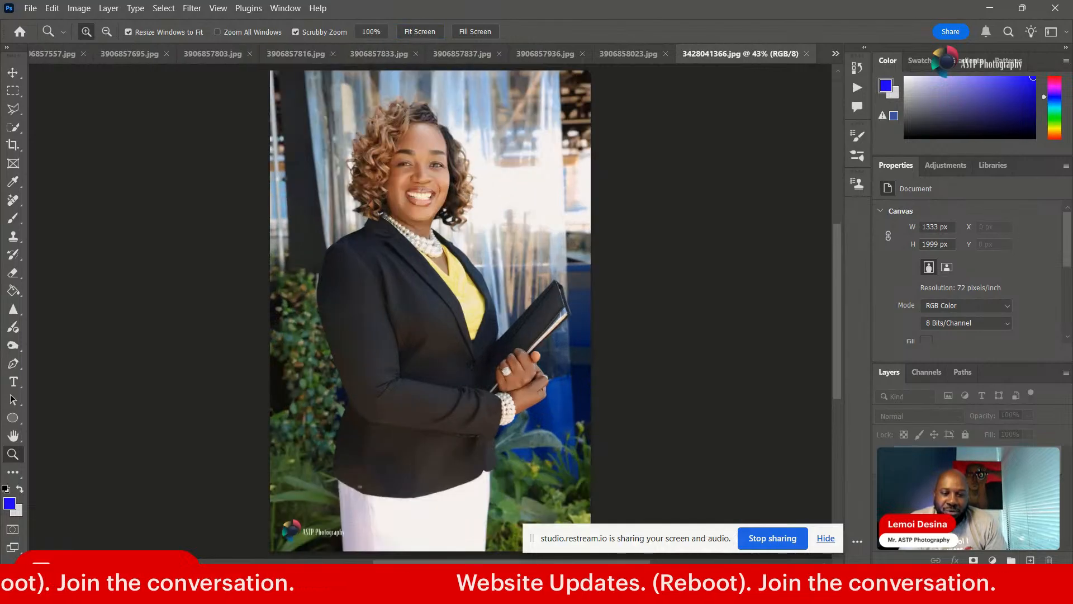
- Switch to ShootProof in Edge and go back from the birthday mood board to the list of all galleries
{"action": "mouse_move", "coordinate": [483, 584]}
{"action": "left_click", "coordinate": [473, 519]}
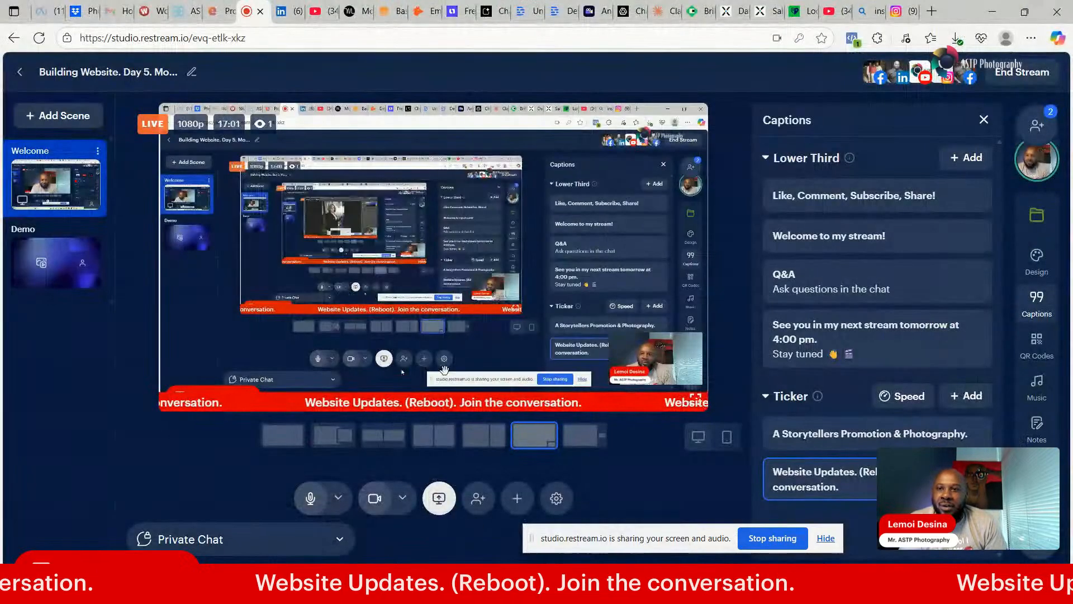
{"action": "left_click", "coordinate": [178, 11]}
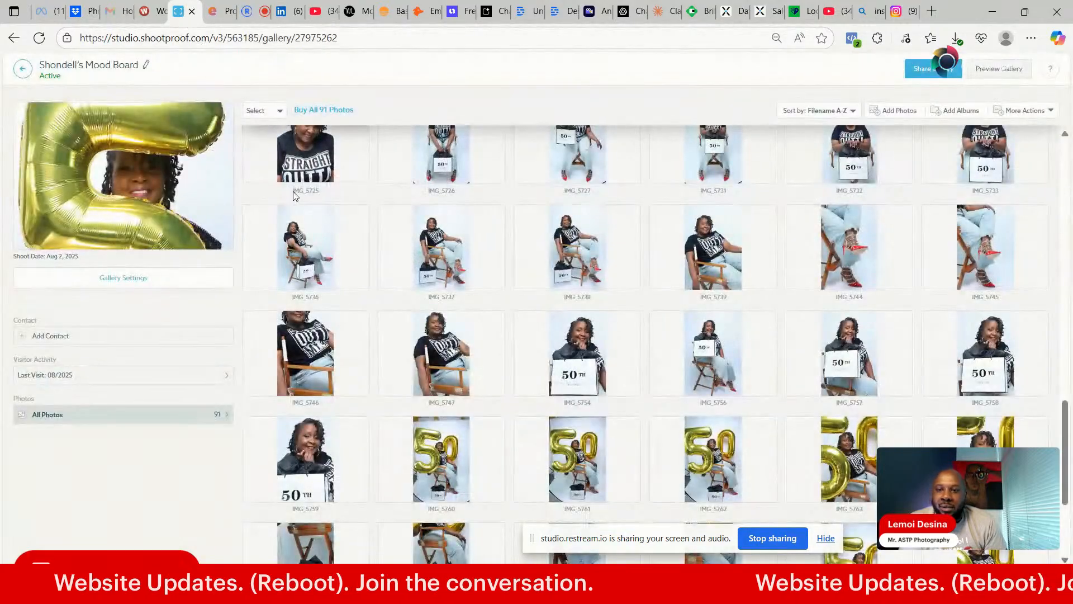
{"action": "left_click", "coordinate": [23, 70]}
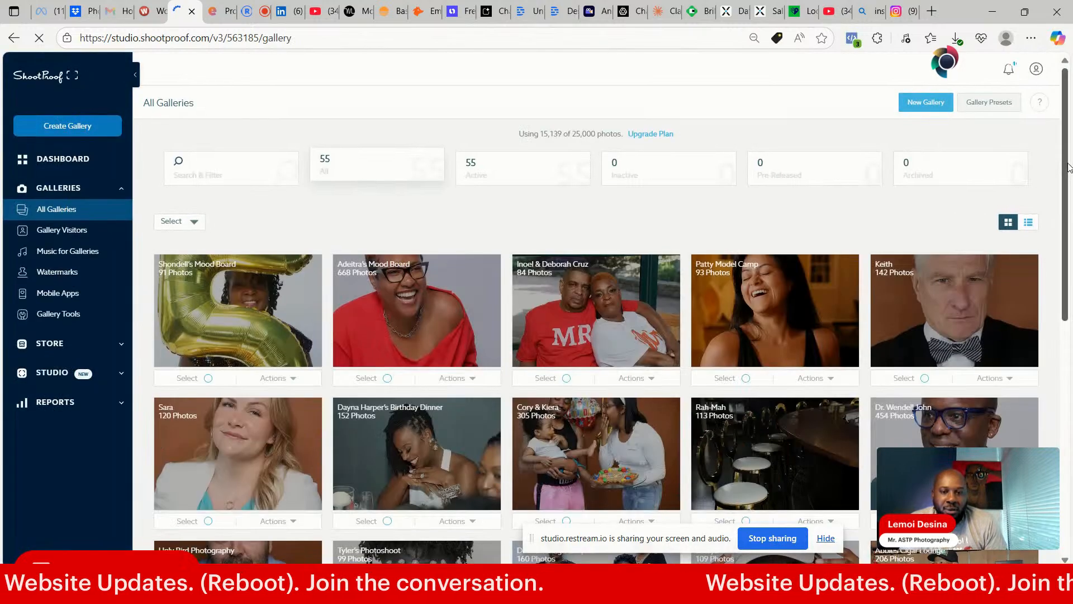
- Go to page 3 of the gallery list and open the gallery with the violinist in white on its cover
{"action": "scroll", "coordinate": [1069, 218], "scroll_direction": "down", "scroll_amount": 2}
{"action": "left_click_drag", "start_coordinate": [1069, 218], "coordinate": [1068, 394]}
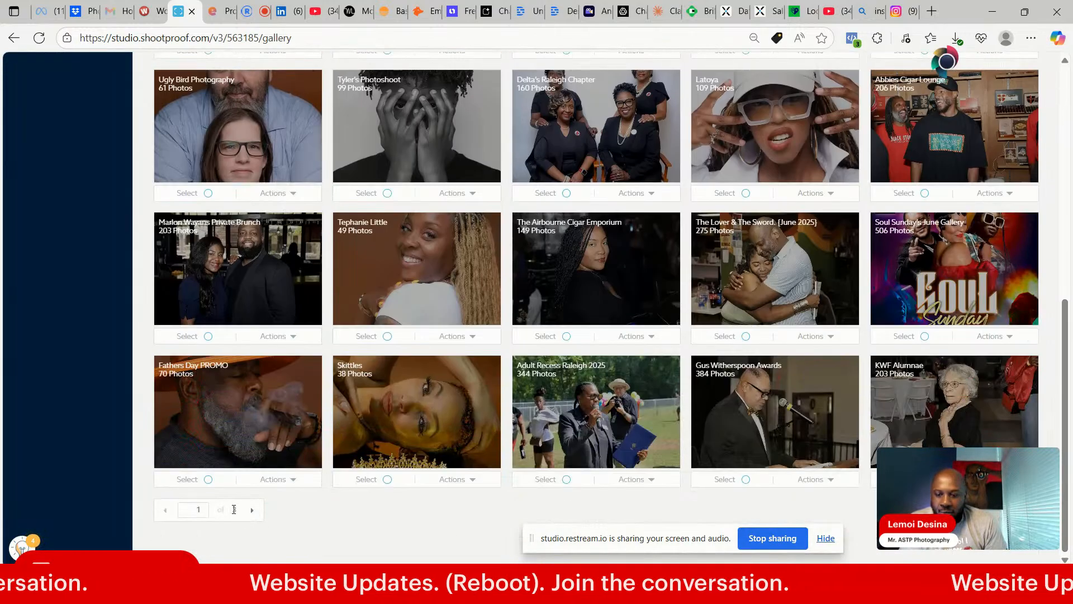
{"action": "left_click", "coordinate": [251, 510]}
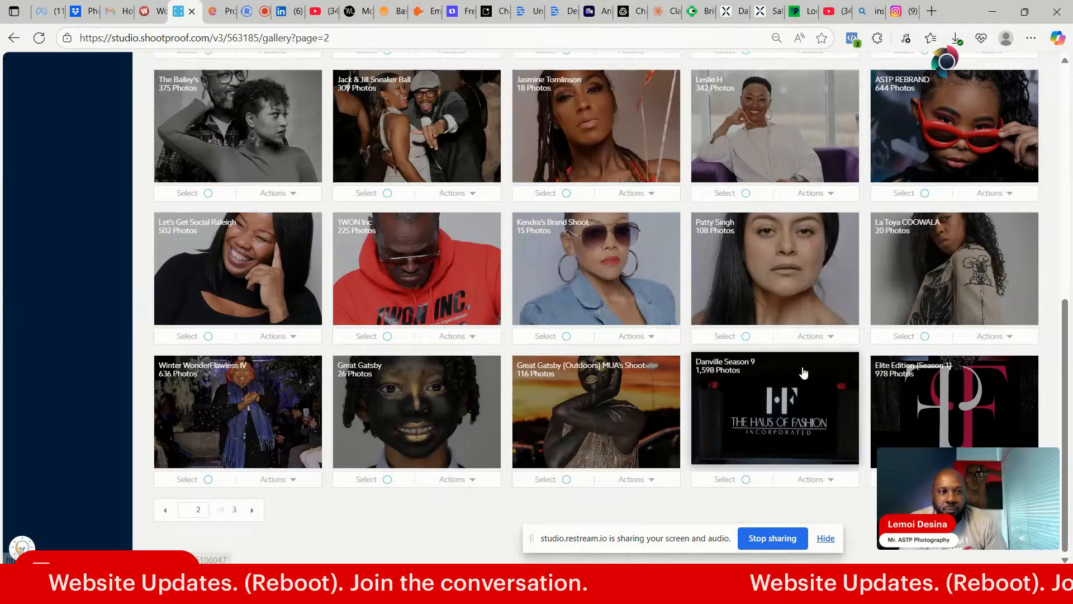
{"action": "left_click", "coordinate": [252, 510]}
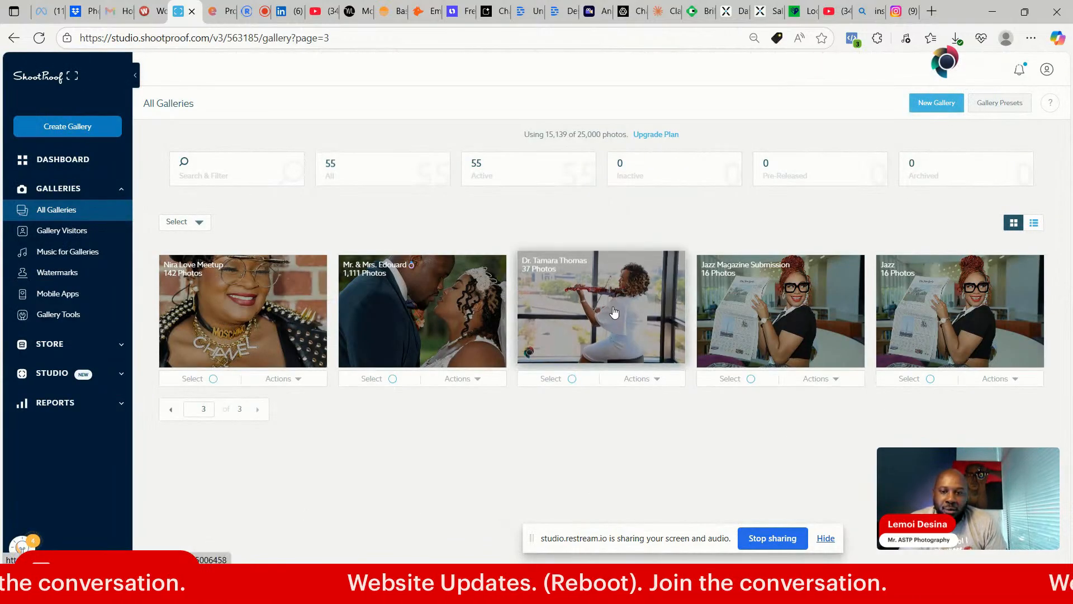
{"action": "left_click", "coordinate": [612, 311]}
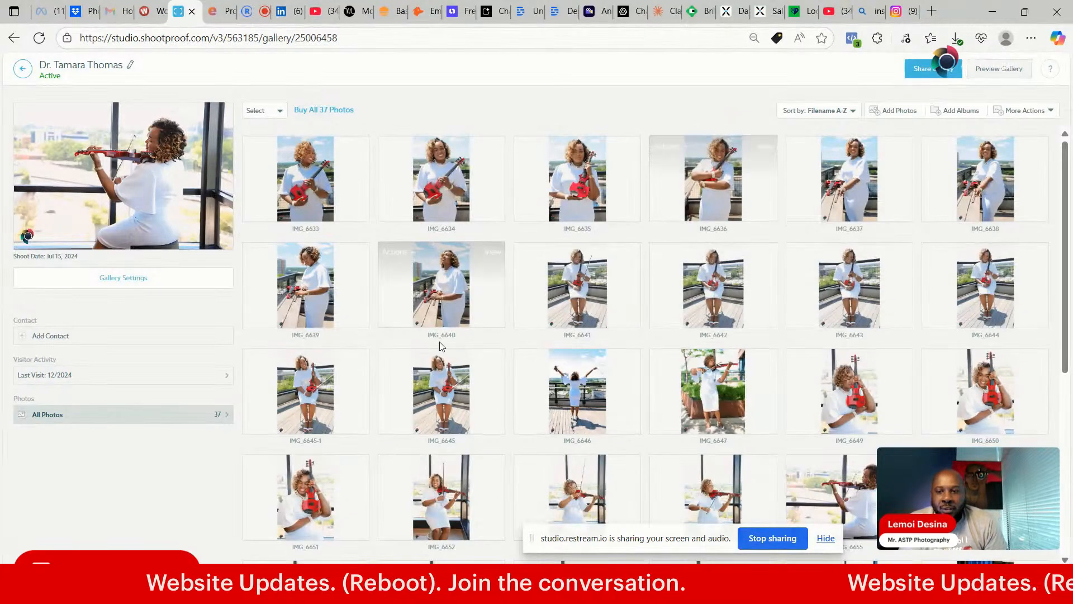
- Look through the violinist's outdoor photos one by one at full size, from IMG_6633.jpeg to IMG_6647.jpeg
{"action": "left_click", "coordinate": [356, 144]}
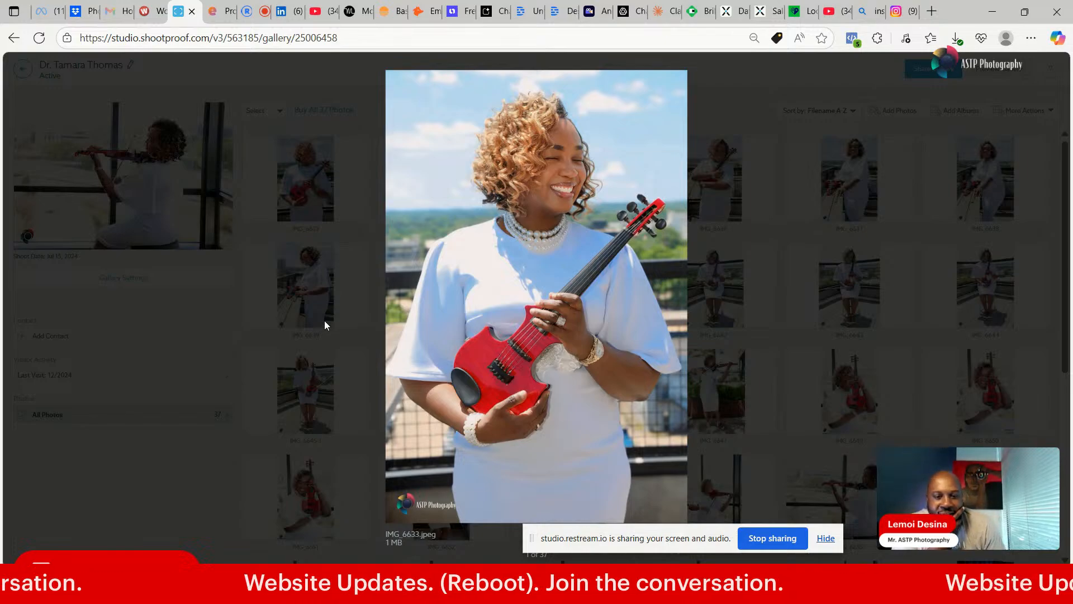
{"action": "key", "text": "Right"}
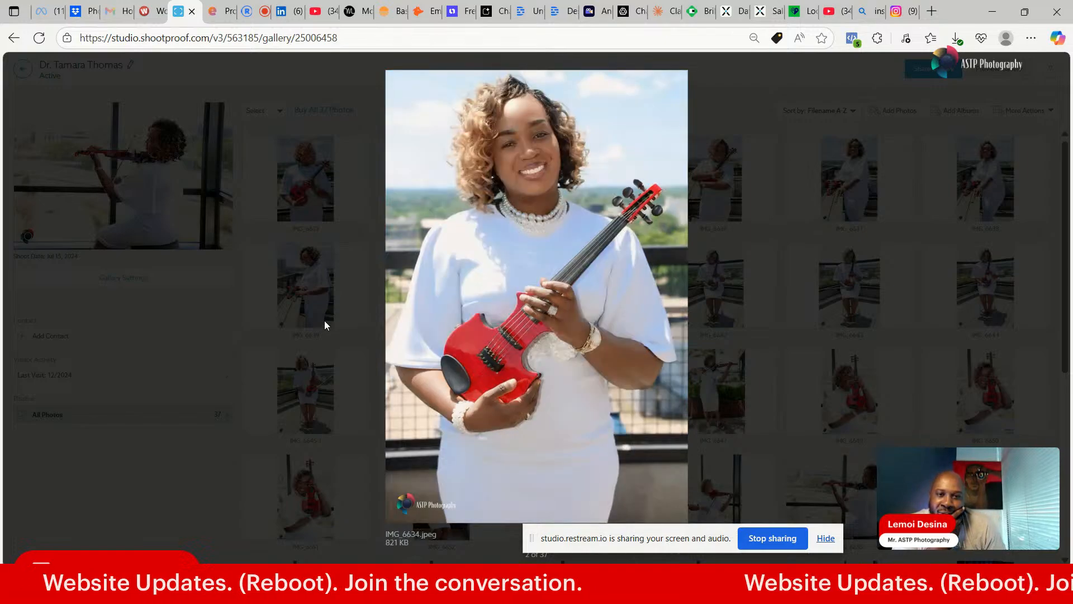
{"action": "key", "text": "Right"}
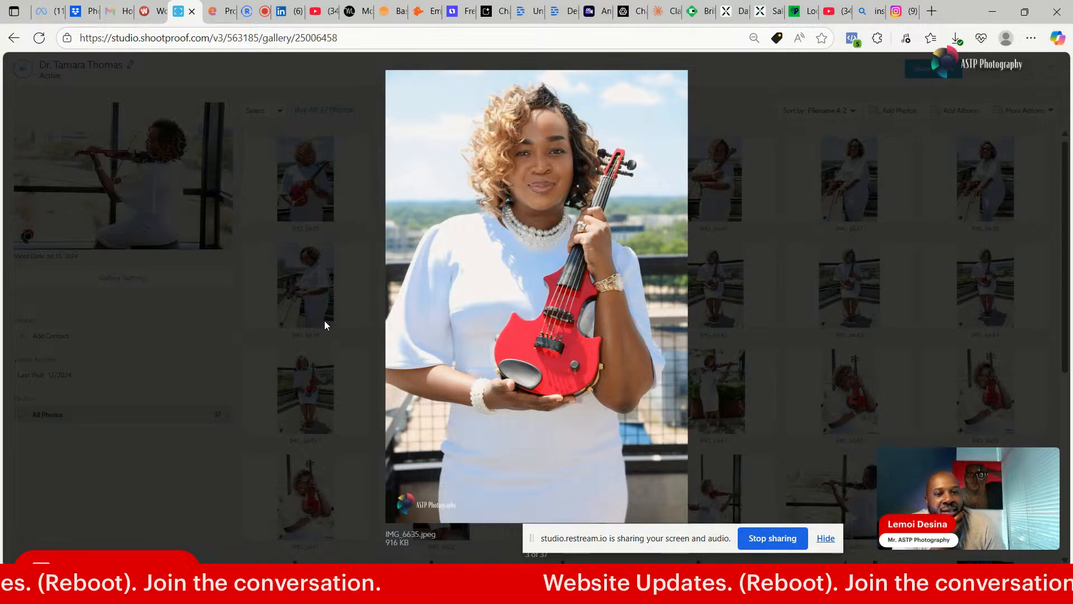
{"action": "key", "text": "Right"}
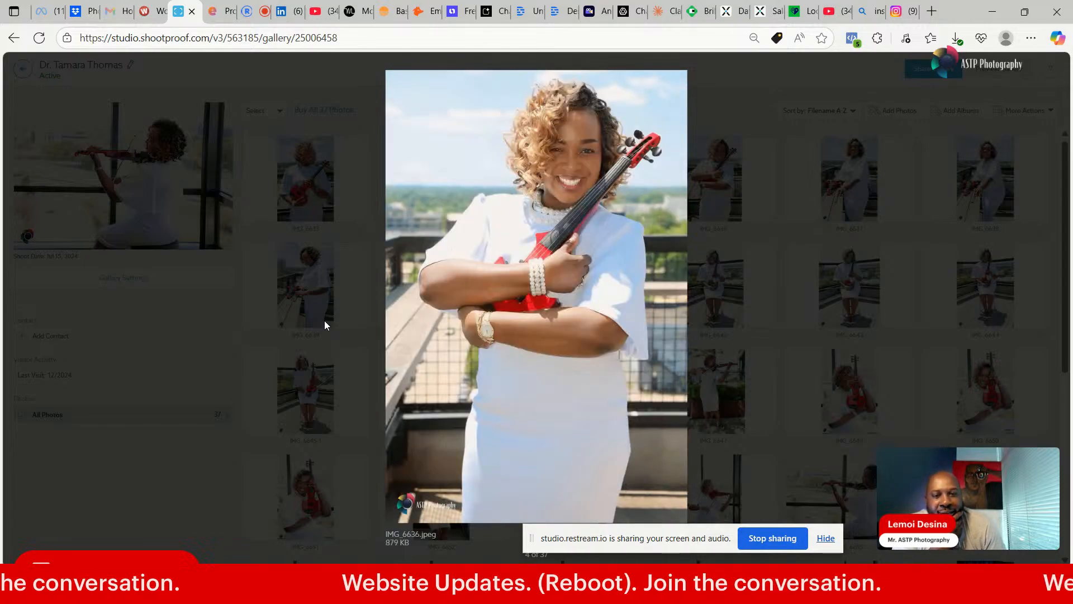
{"action": "key", "text": "Right"}
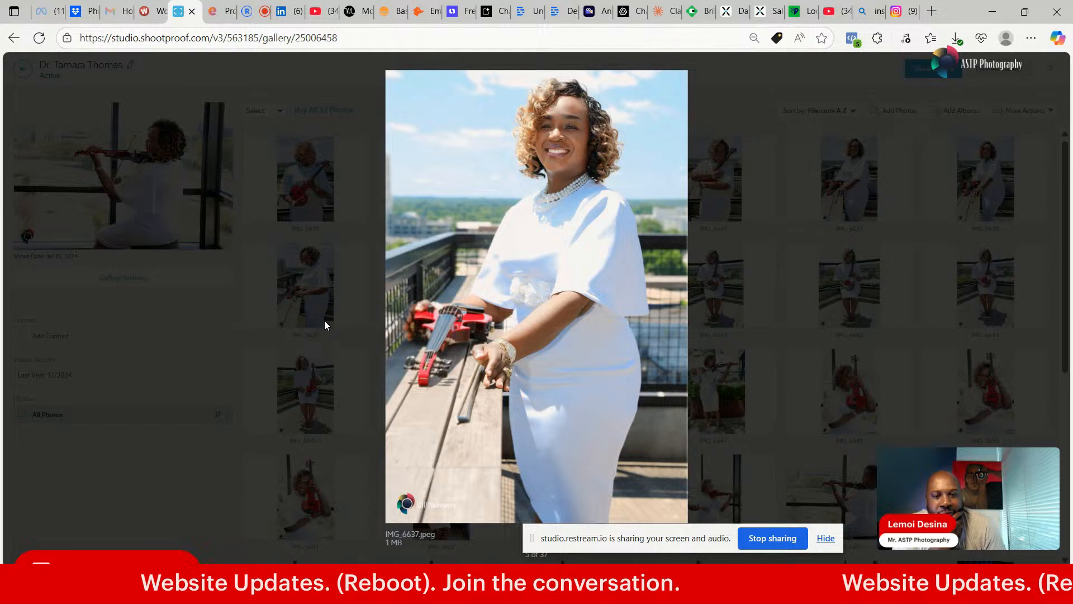
{"action": "key", "text": "Right"}
{"action": "key", "text": "Right"}
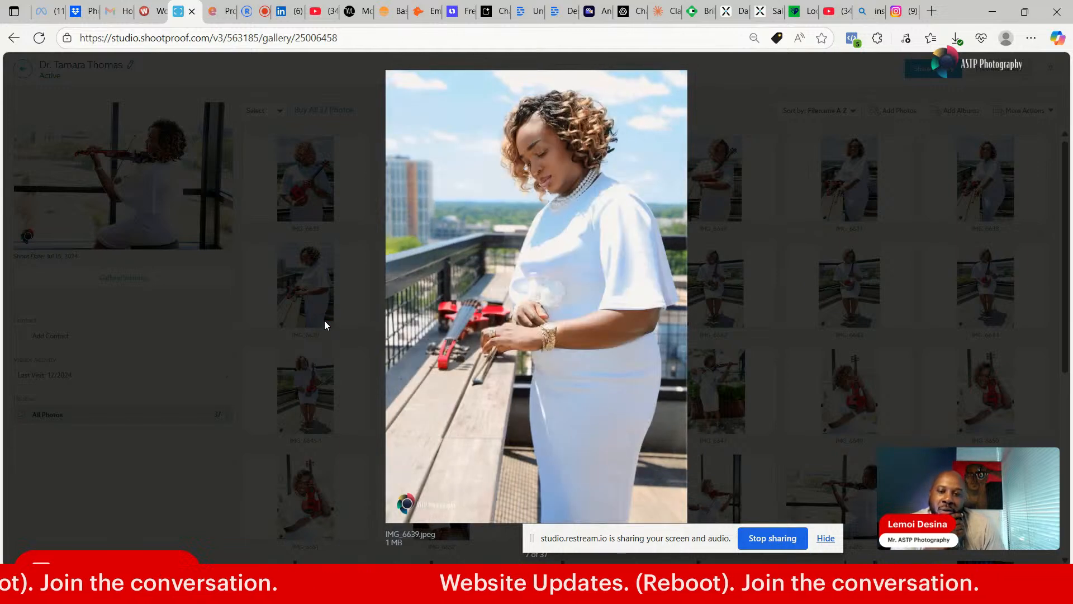
{"action": "key", "text": "Right"}
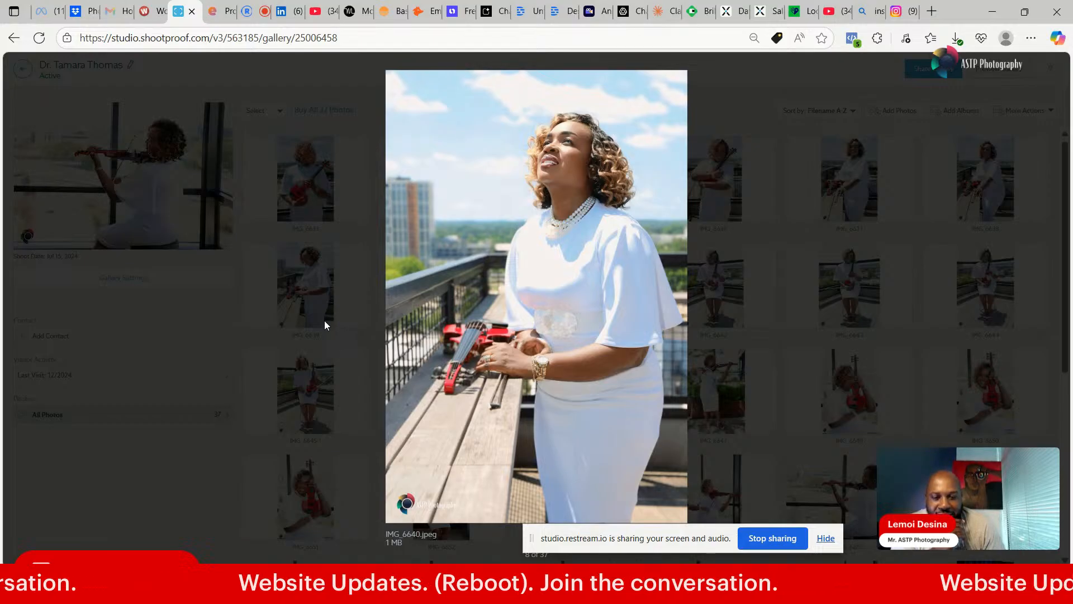
{"action": "key", "text": "Right"}
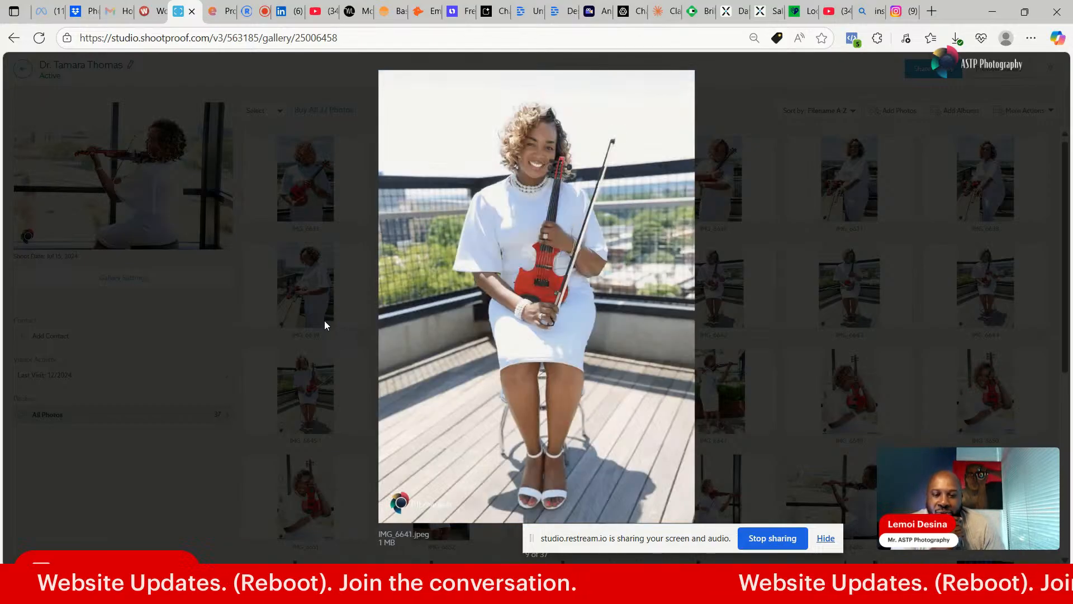
{"action": "key", "text": "Right"}
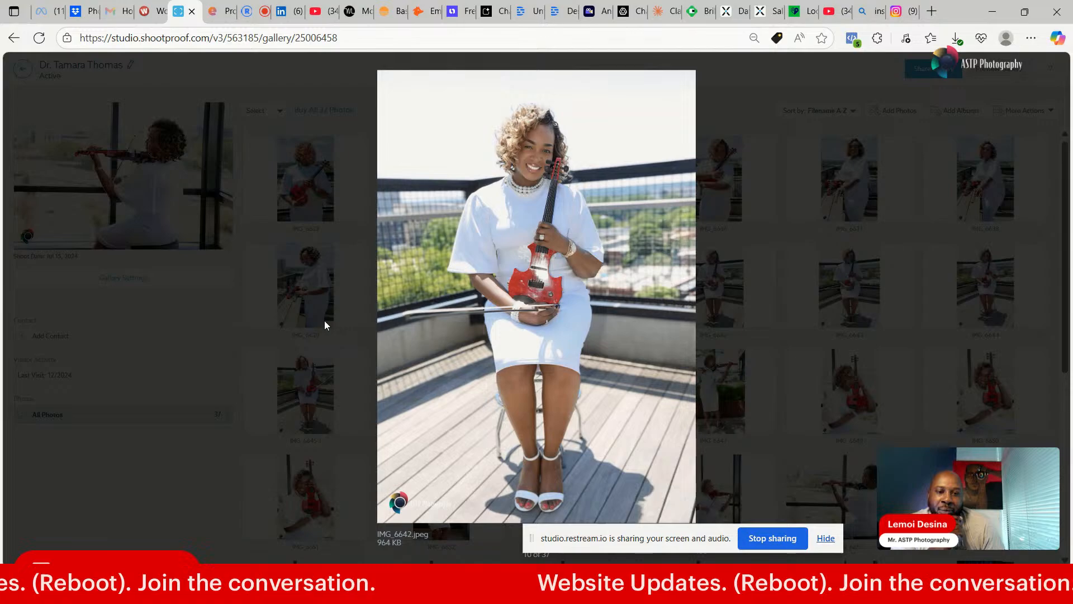
{"action": "key", "text": "Right"}
{"action": "key", "text": "Right"}
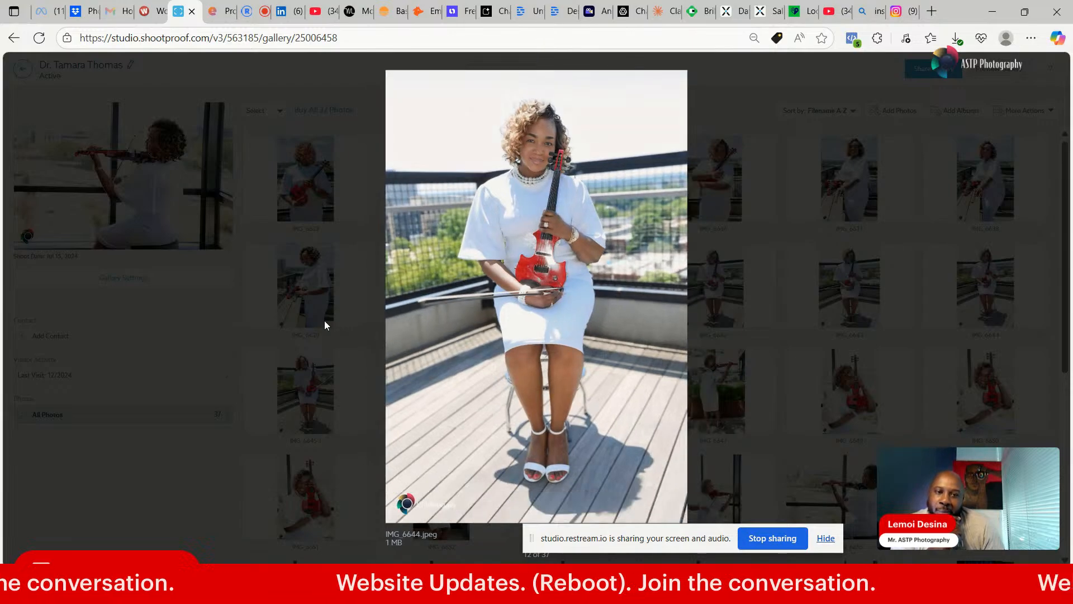
{"action": "key", "text": "Right"}
{"action": "key", "text": "Right"}
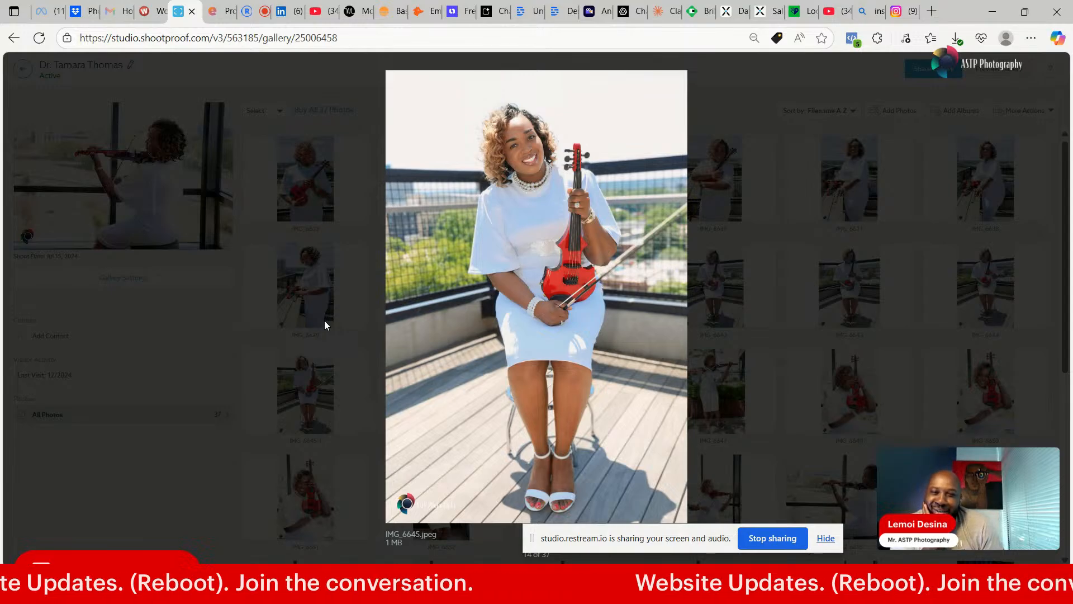
{"action": "key", "text": "Right"}
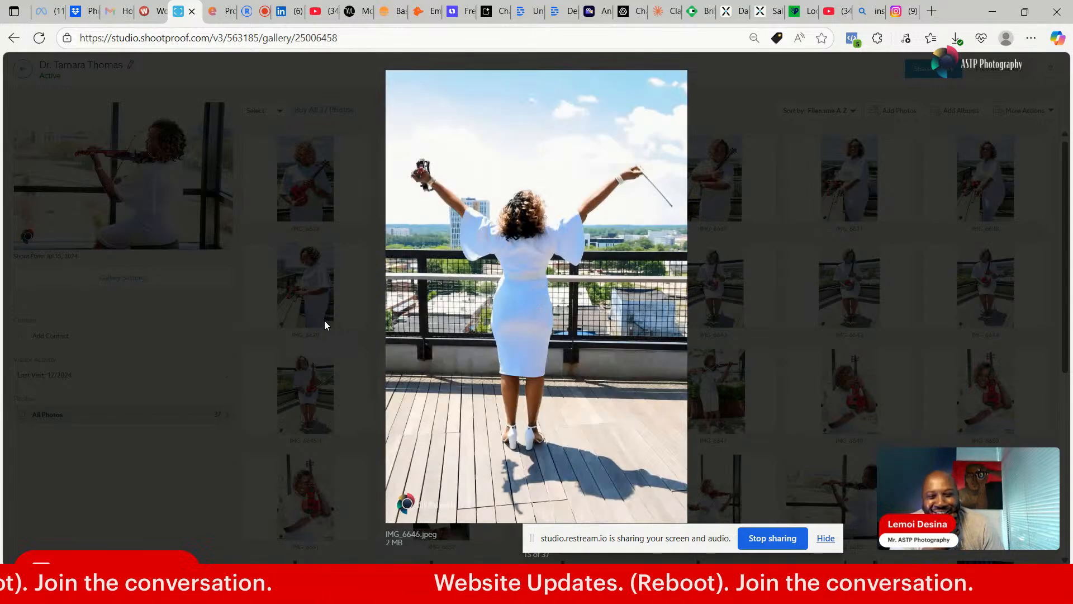
{"action": "key", "text": "Right"}
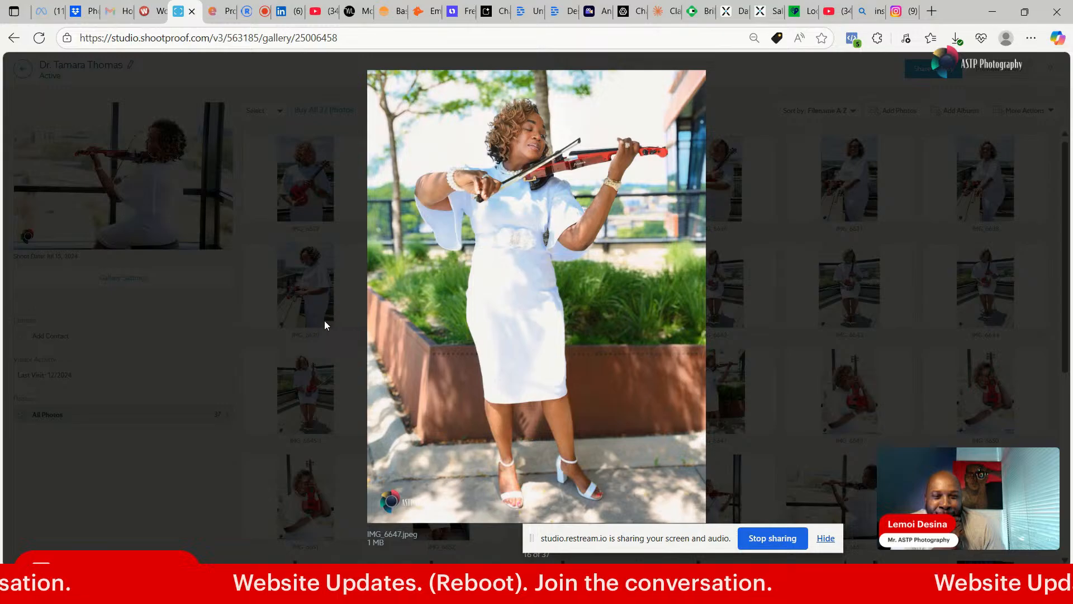
- Look through the violinist's indoor photos in the white dress one by one, from IMG_6649.jpeg to IMG_6660.jpeg
{"action": "key", "text": "Right"}
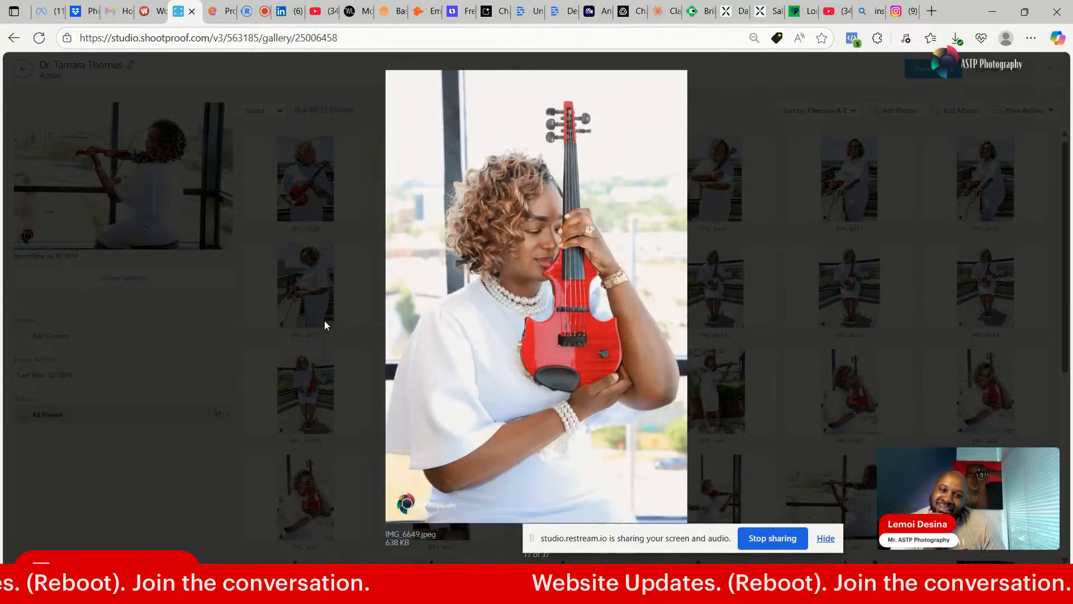
{"action": "key", "text": "Right"}
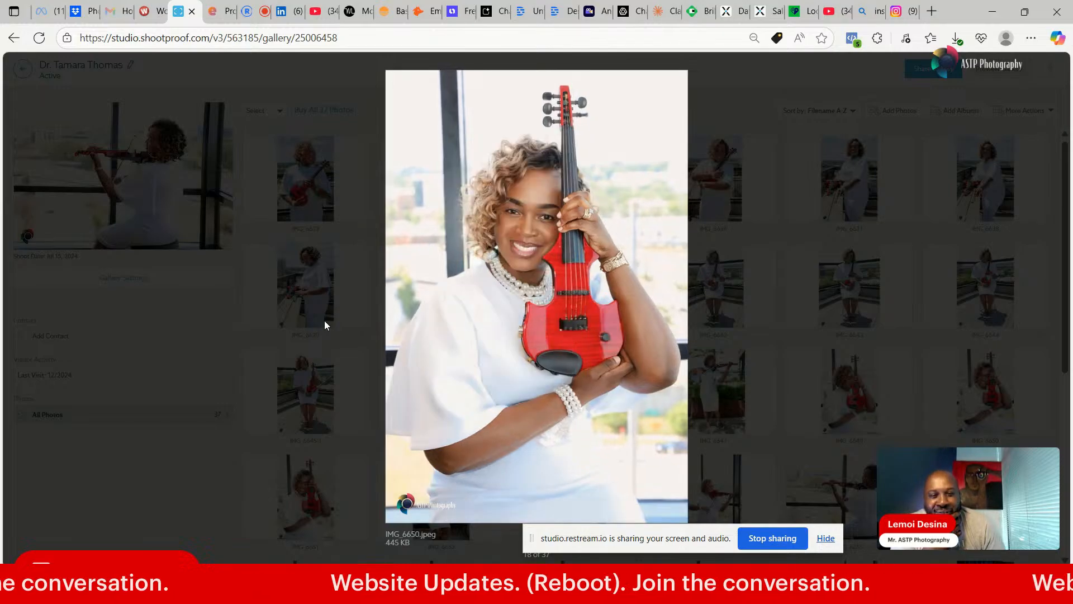
{"action": "key", "text": "Right"}
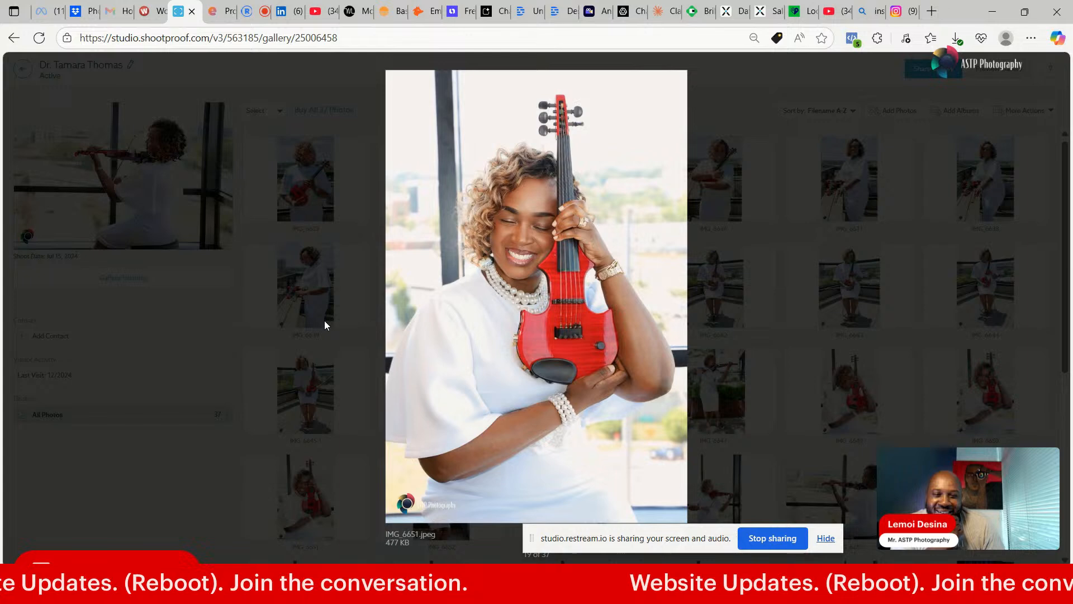
{"action": "key", "text": "Right"}
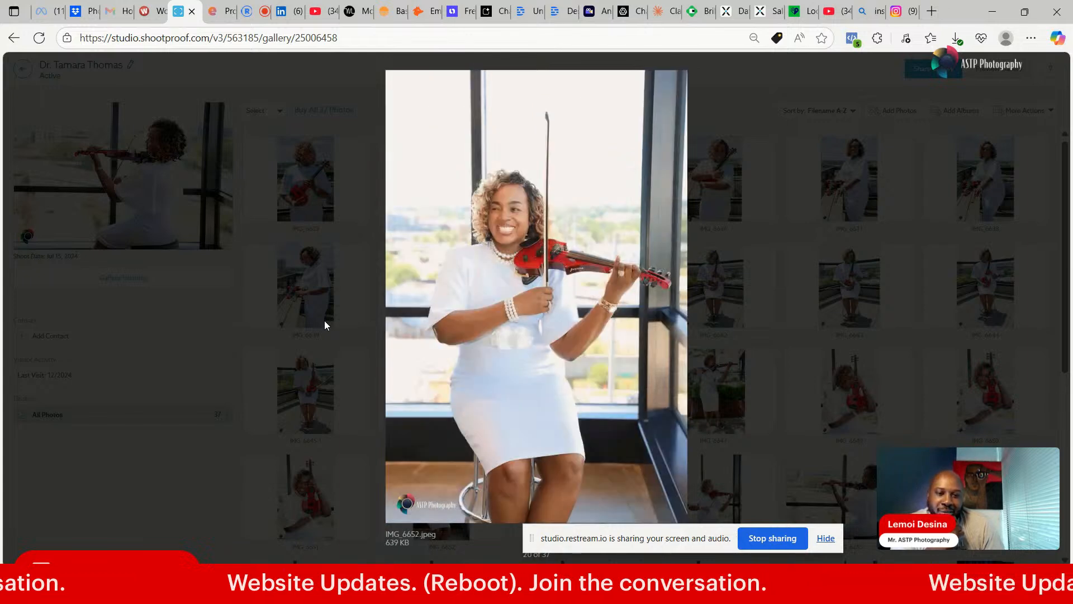
{"action": "key", "text": "Right"}
{"action": "key", "text": "Right"}
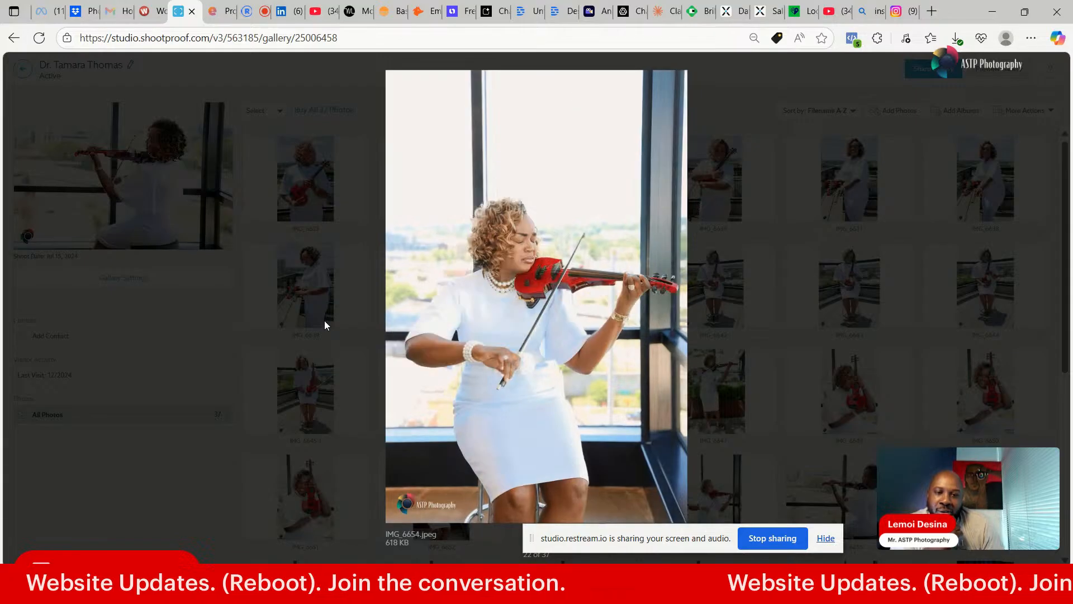
{"action": "key", "text": "Right"}
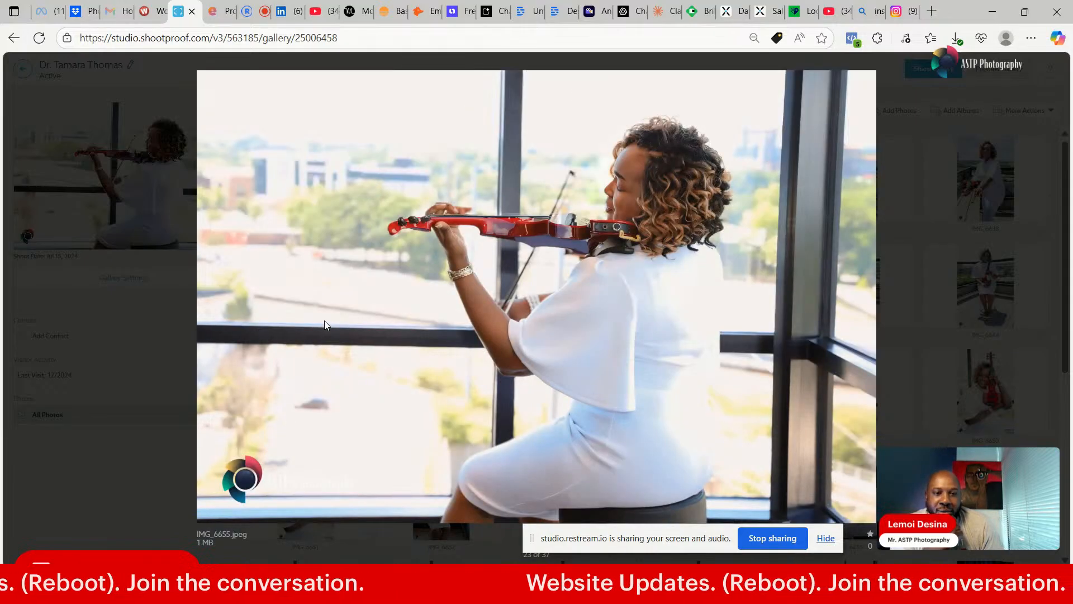
{"action": "key", "text": "Right"}
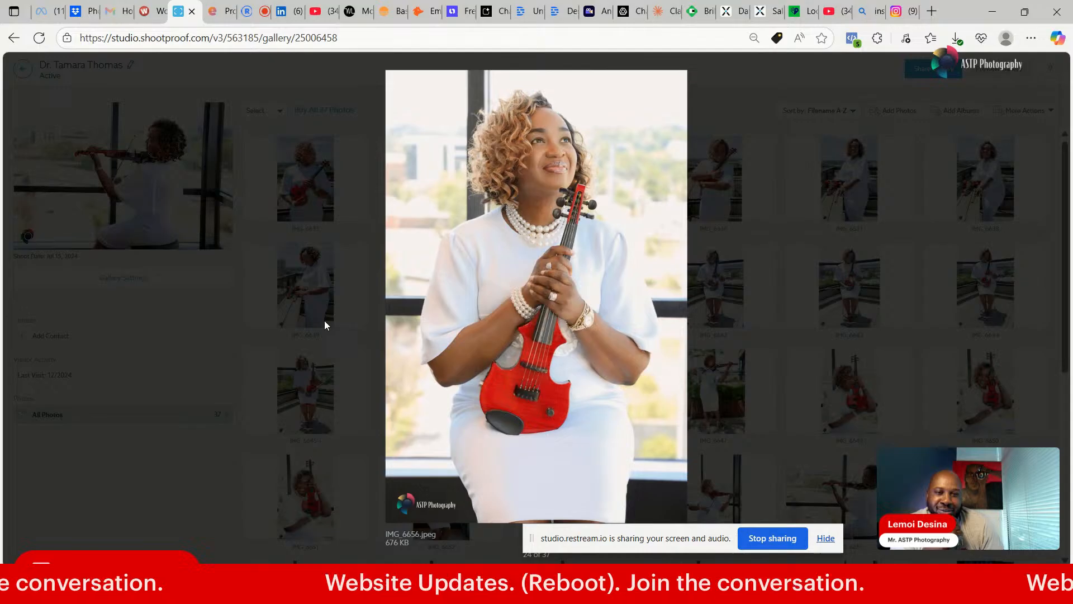
{"action": "key", "text": "Right"}
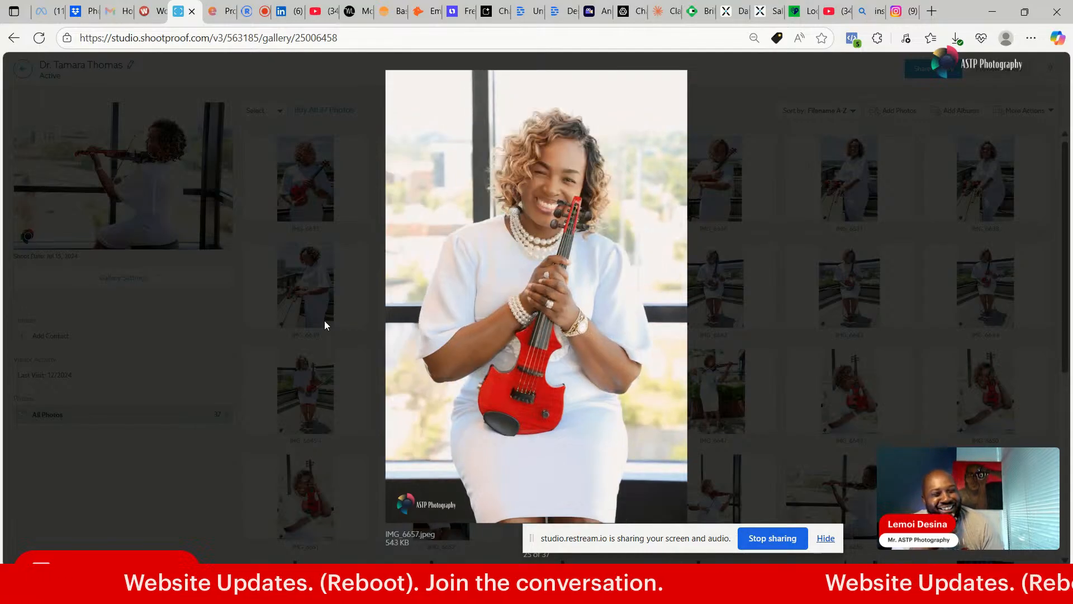
{"action": "key", "text": "Right"}
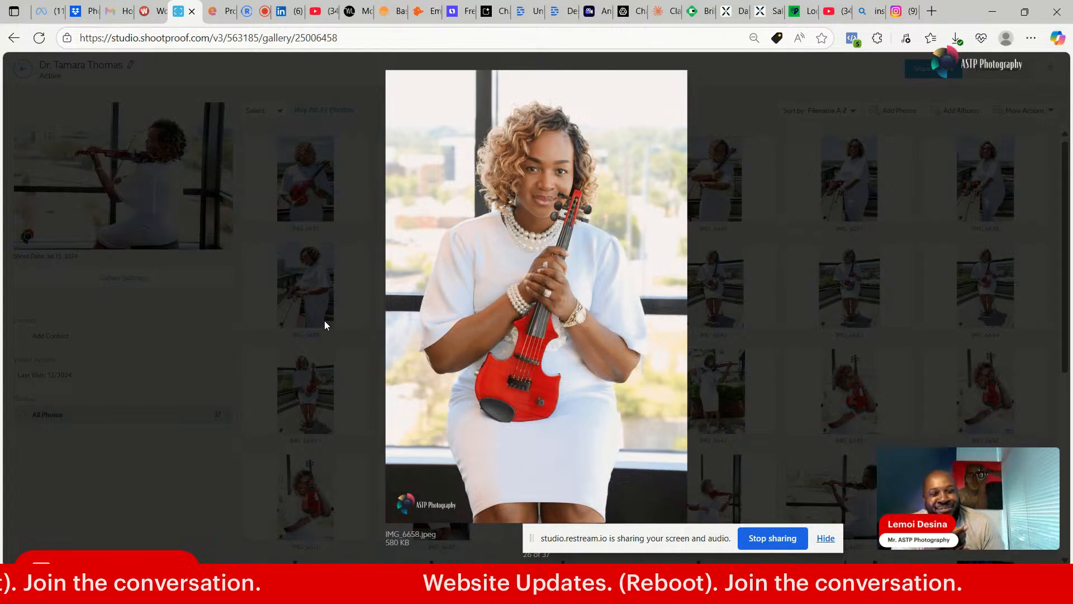
{"action": "key", "text": "Right"}
{"action": "key", "text": "Right"}
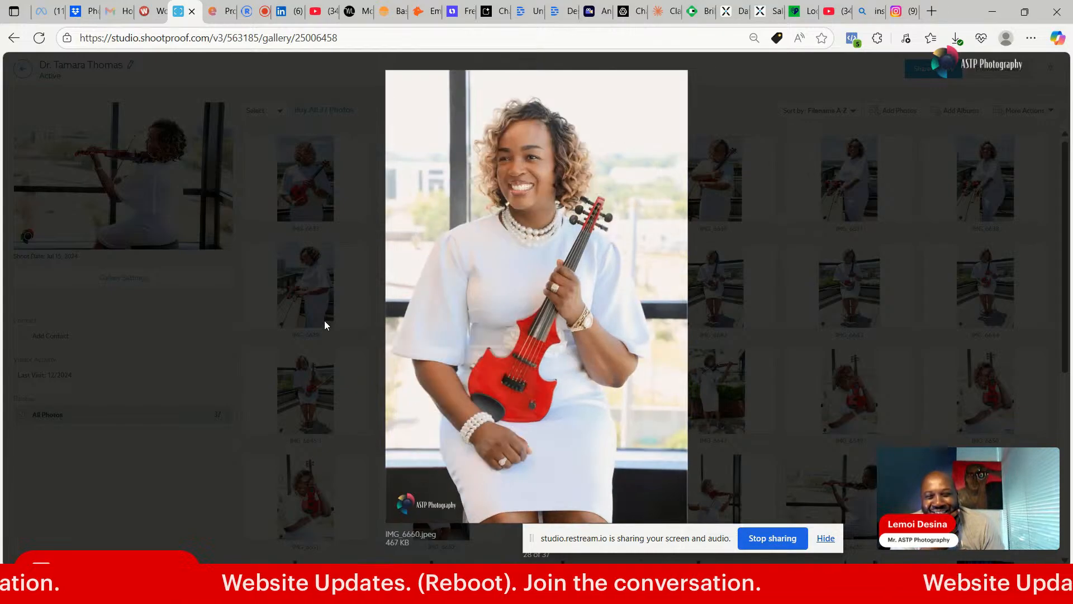
- Examine the black blazer portraits IMG_6661.jpeg to IMG_6664.jpeg, comparing the two outdoor poses with the folder
{"action": "key", "text": "Right"}
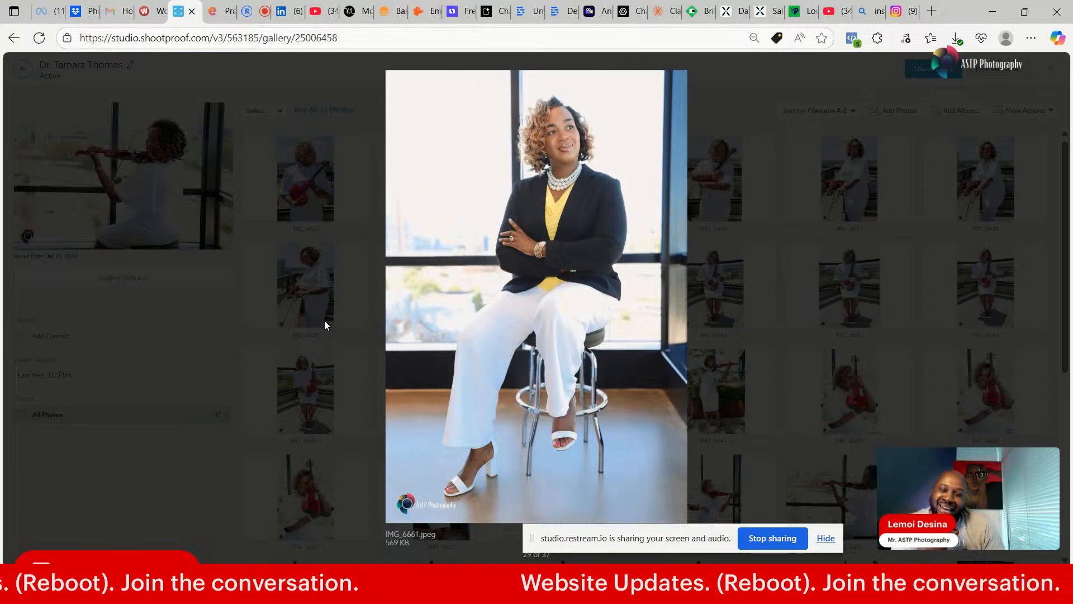
{"action": "key", "text": "Right"}
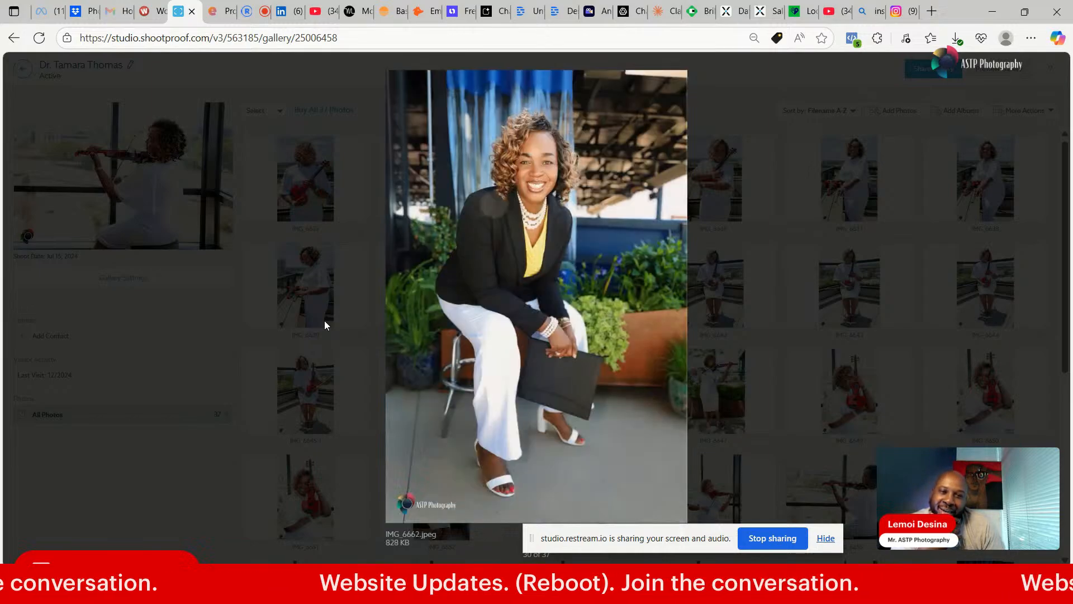
{"action": "key", "text": "Right"}
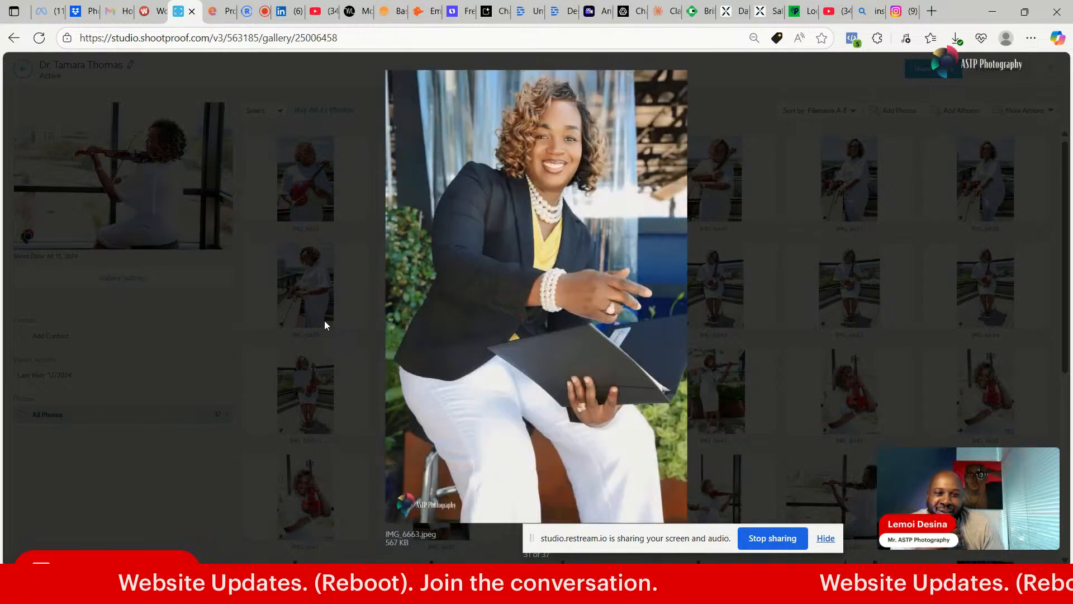
{"action": "key", "text": "Right"}
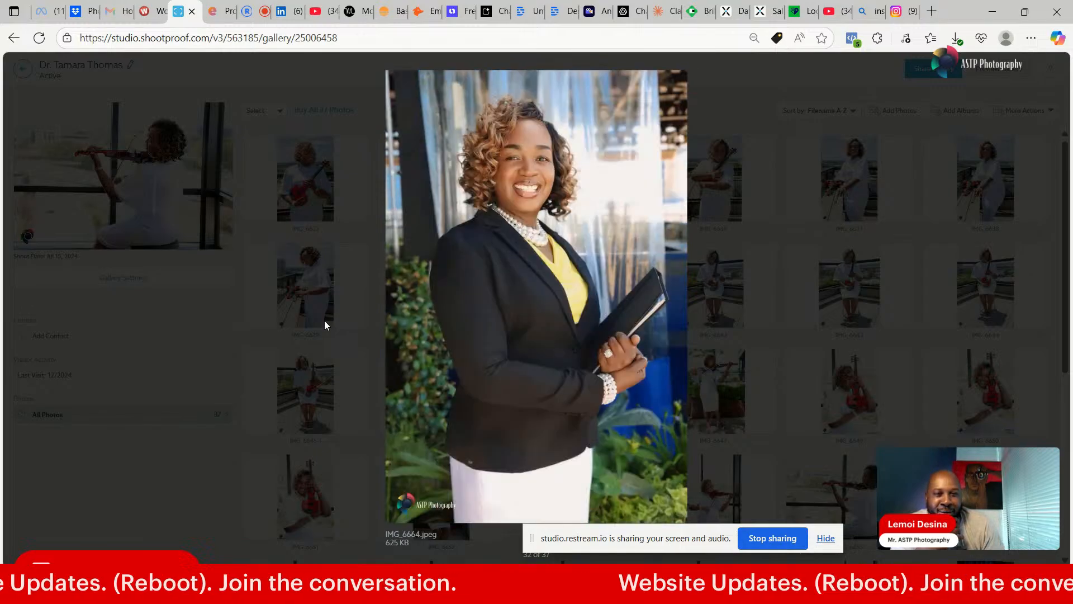
{"action": "key", "text": "Right"}
{"action": "key", "text": "Left"}
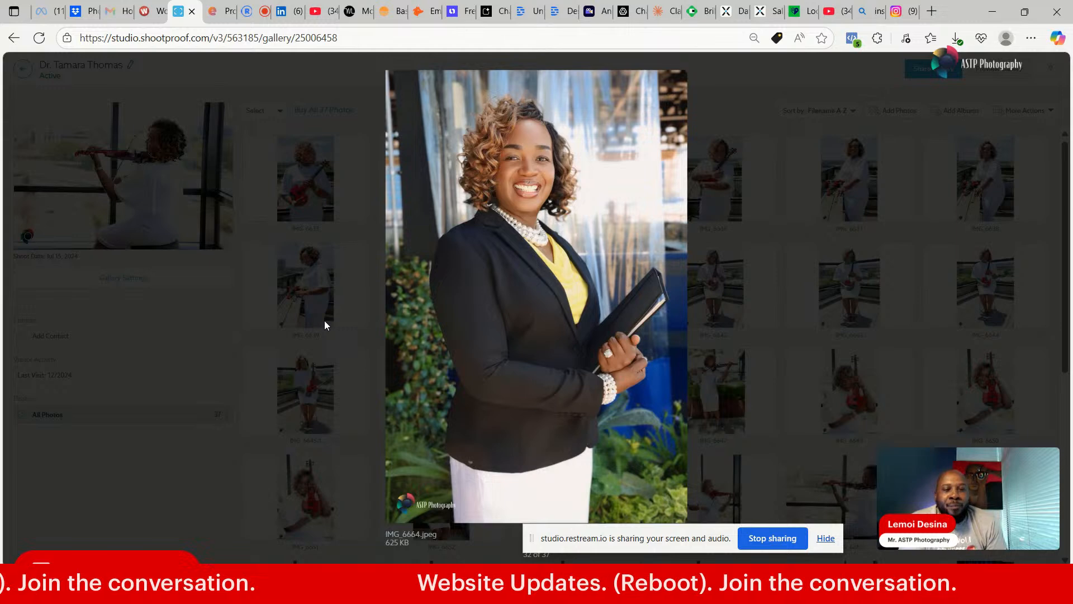
{"action": "key", "text": "Left"}
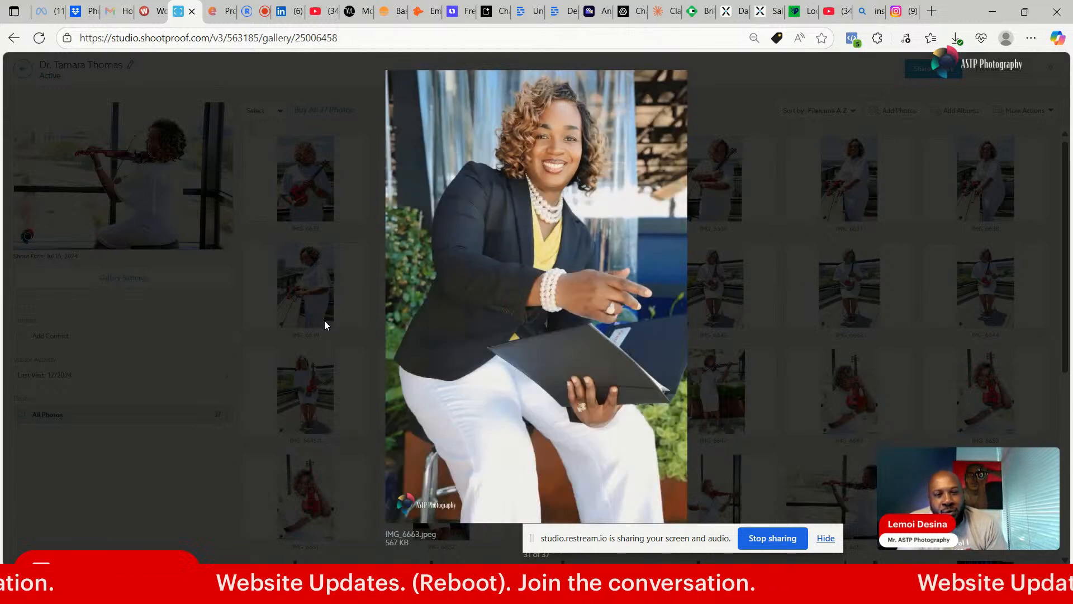
{"action": "key", "text": "Right"}
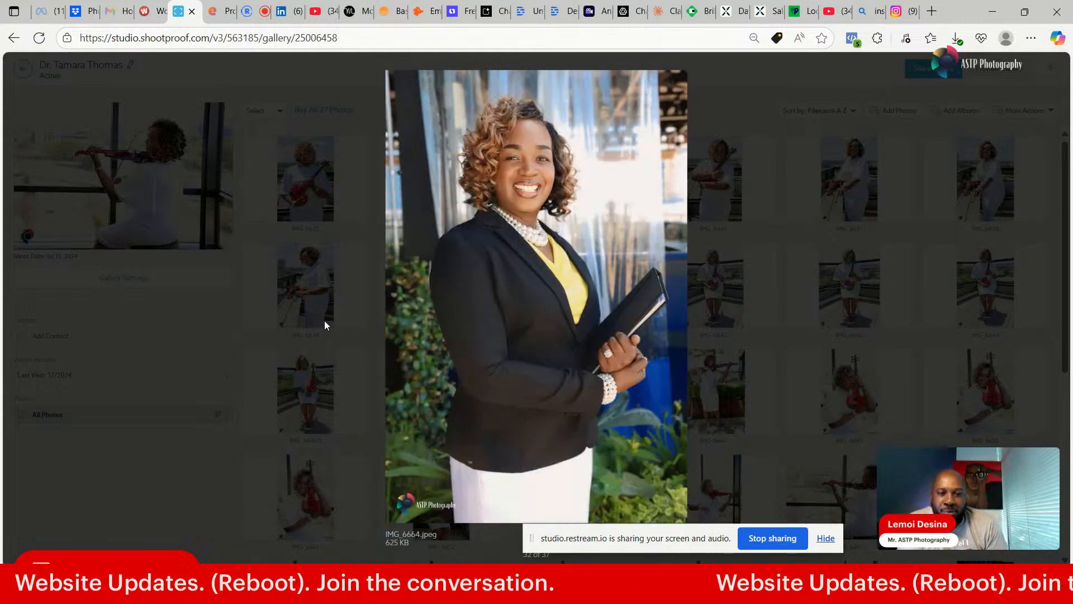
- Look through the red blazer portraits IMG_6665.jpeg to IMG_6669.jpeg and compare the last poses by going back and forth
{"action": "key", "text": "Right"}
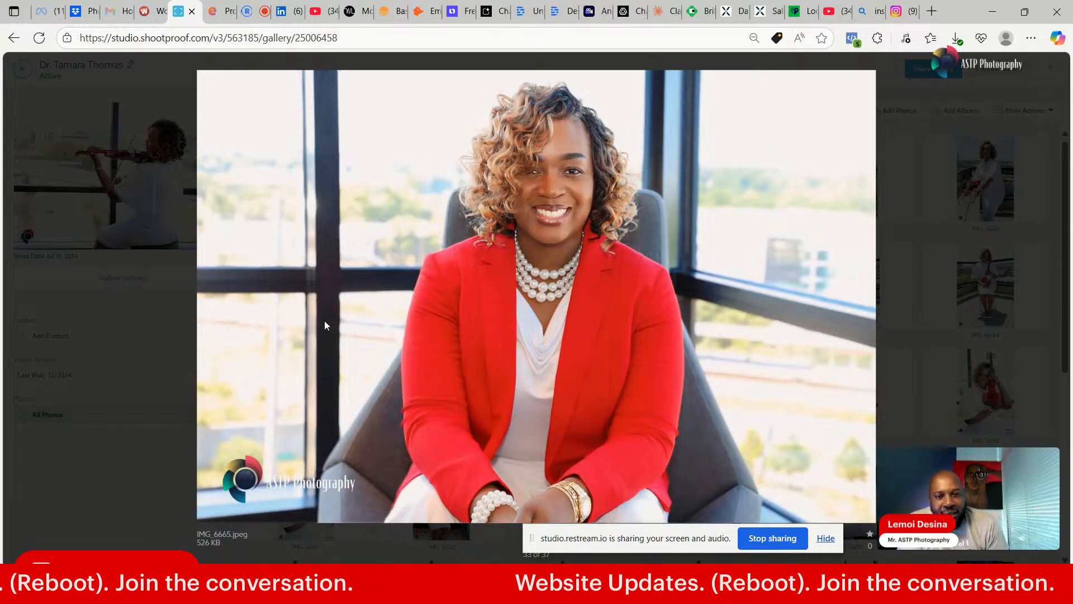
{"action": "key", "text": "Right"}
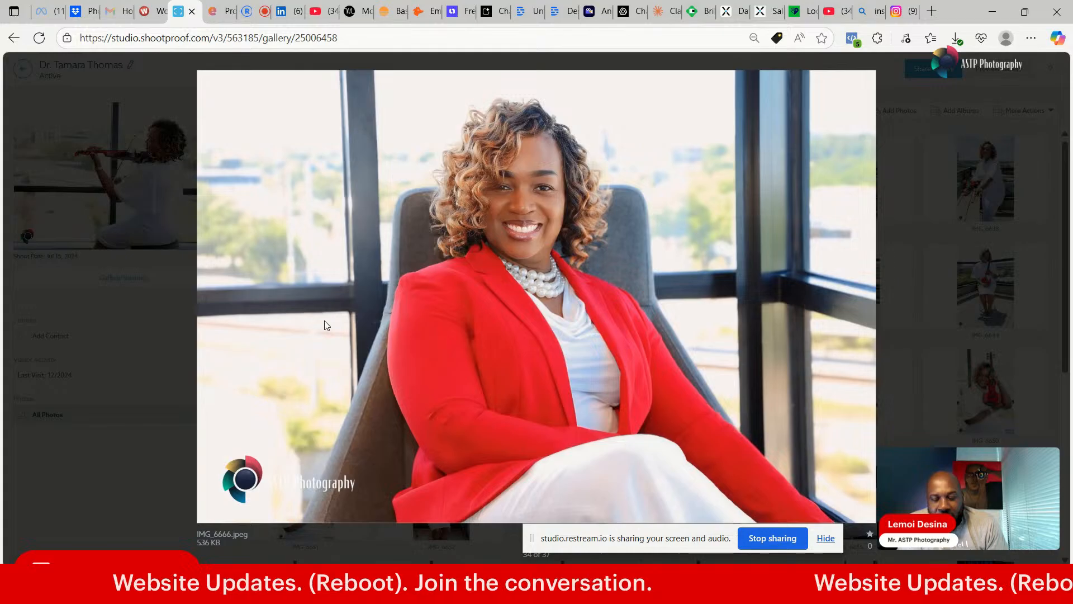
{"action": "key", "text": "Right"}
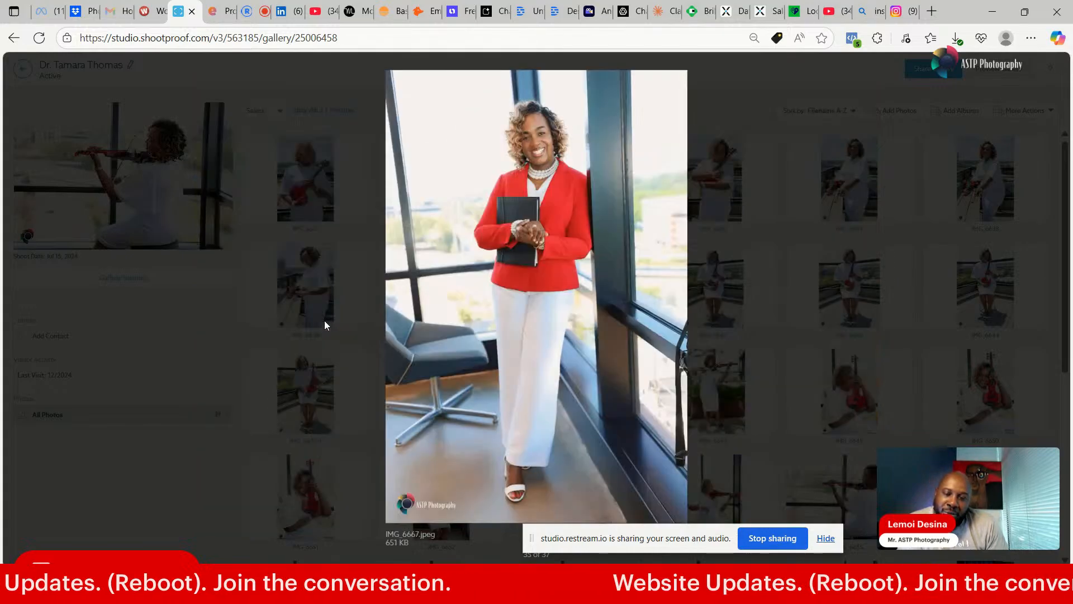
{"action": "key", "text": "Right"}
{"action": "key", "text": "Right"}
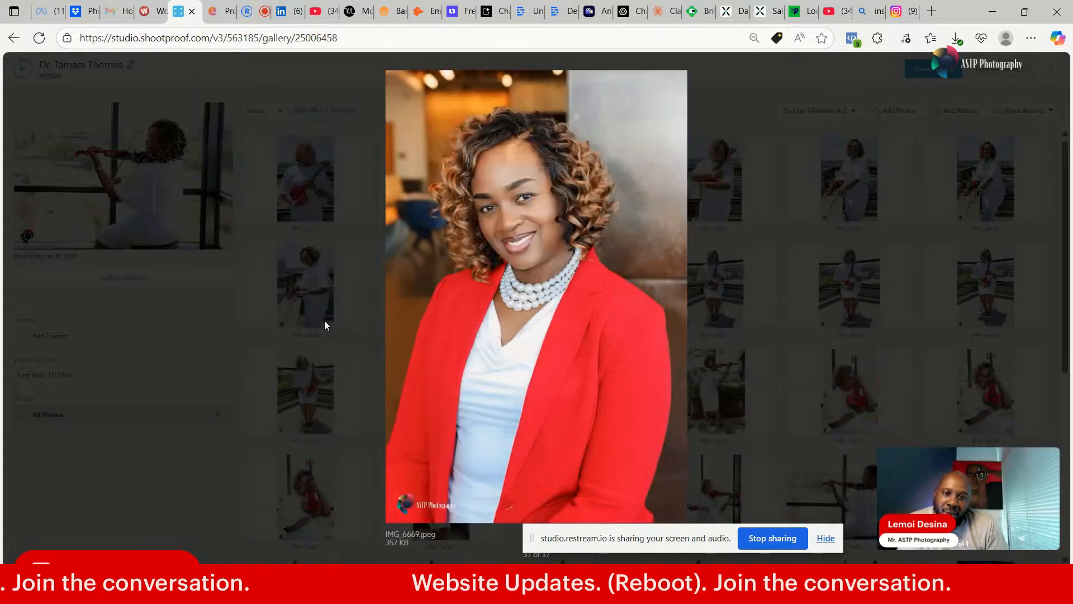
{"action": "key", "text": "Right"}
{"action": "key", "text": "Left"}
{"action": "key", "text": "Right"}
{"action": "key", "text": "Left"}
{"action": "key", "text": "Right"}
{"action": "key", "text": "Left"}
{"action": "key", "text": "Left"}
{"action": "key", "text": "Left"}
{"action": "key", "text": "Left"}
{"action": "key", "text": "Left"}
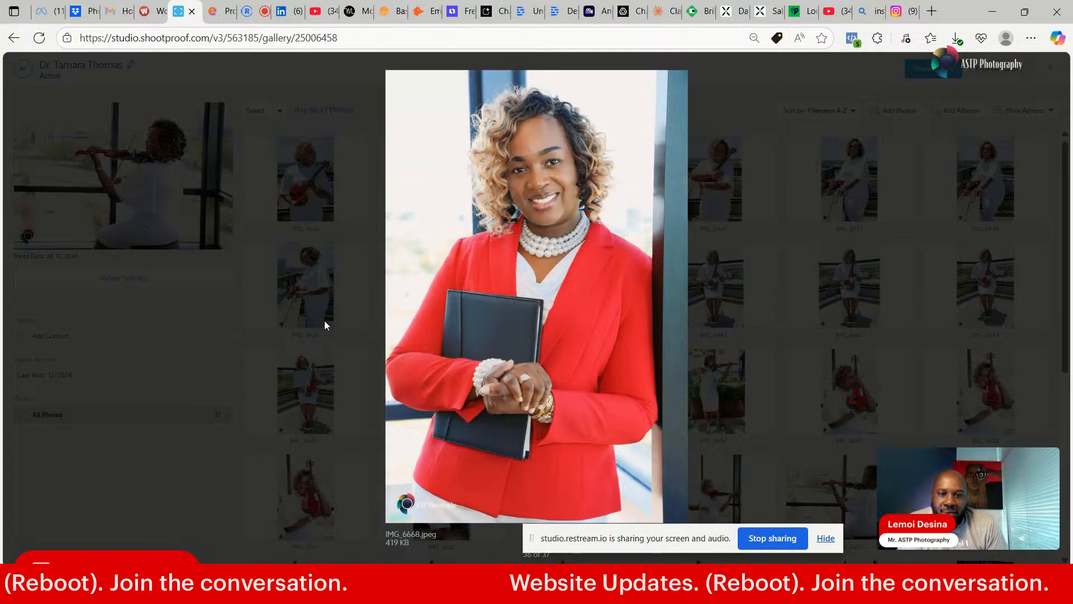
- Go back through the black blazer portraits from IMG_6664.jpeg to IMG_6661.jpeg and compare them again
{"action": "key", "text": "Left"}
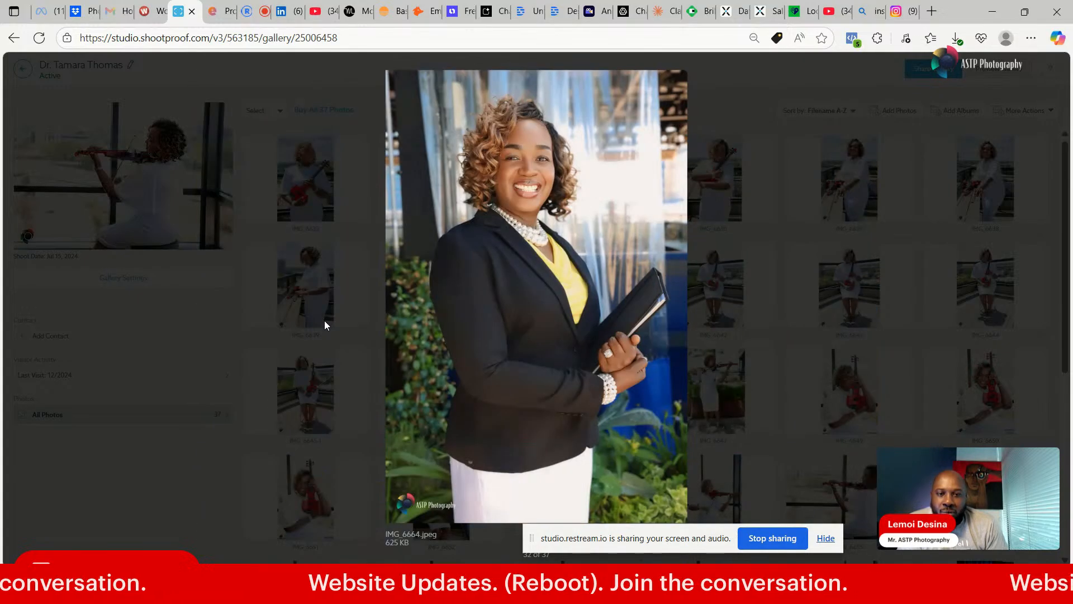
{"action": "key", "text": "Left"}
{"action": "key", "text": "Right"}
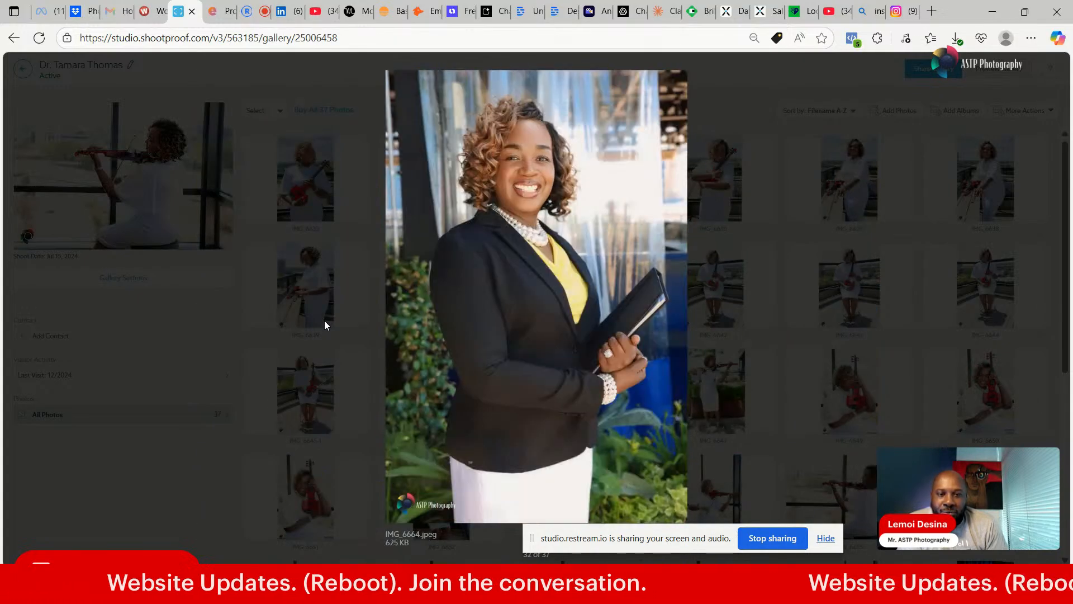
{"action": "key", "text": "Left"}
{"action": "key", "text": "Left"}
{"action": "key", "text": "Left"}
{"action": "key", "text": "Right"}
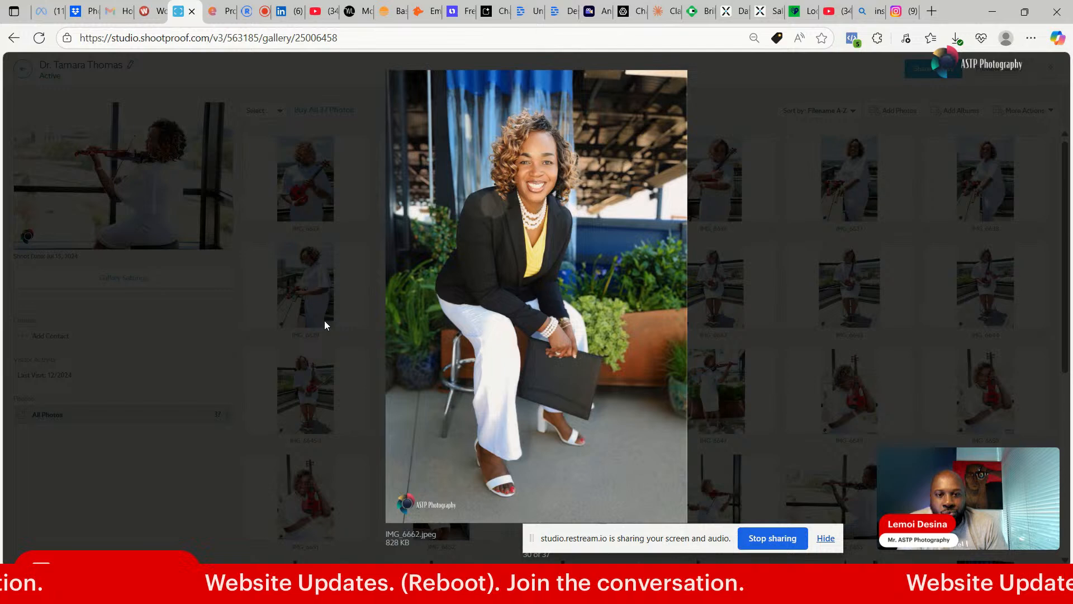
{"action": "key", "text": "Left"}
{"action": "key", "text": "Left"}
{"action": "key", "text": "Left"}
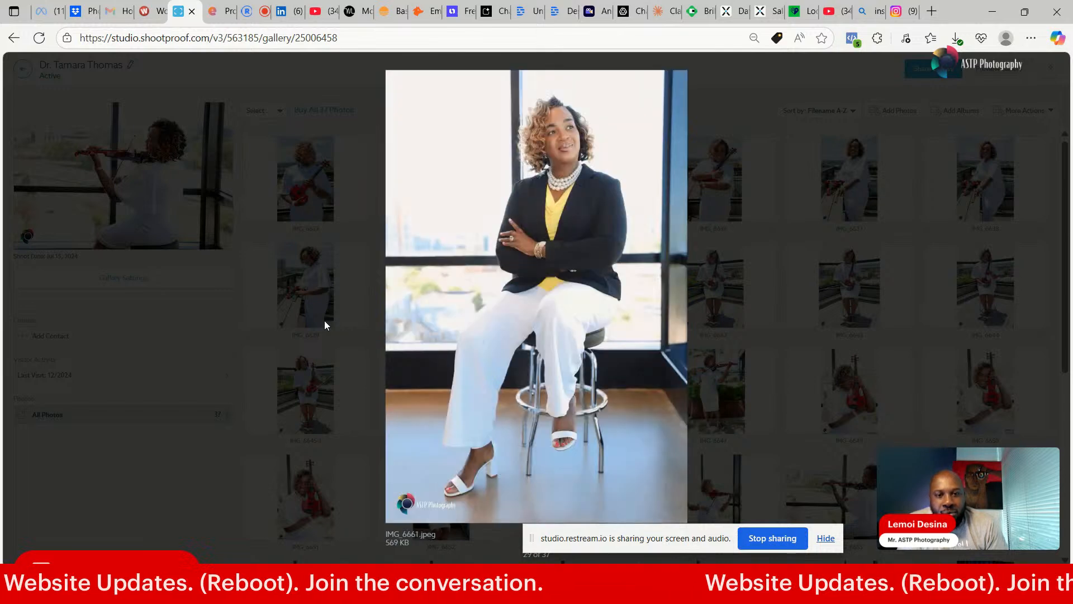
- Return to the seated white dress portraits and compare IMG_6656.jpeg, IMG_6657.jpeg and IMG_6658.jpeg with the upright red violin
{"action": "key", "text": "Left"}
{"action": "key", "text": "Left"}
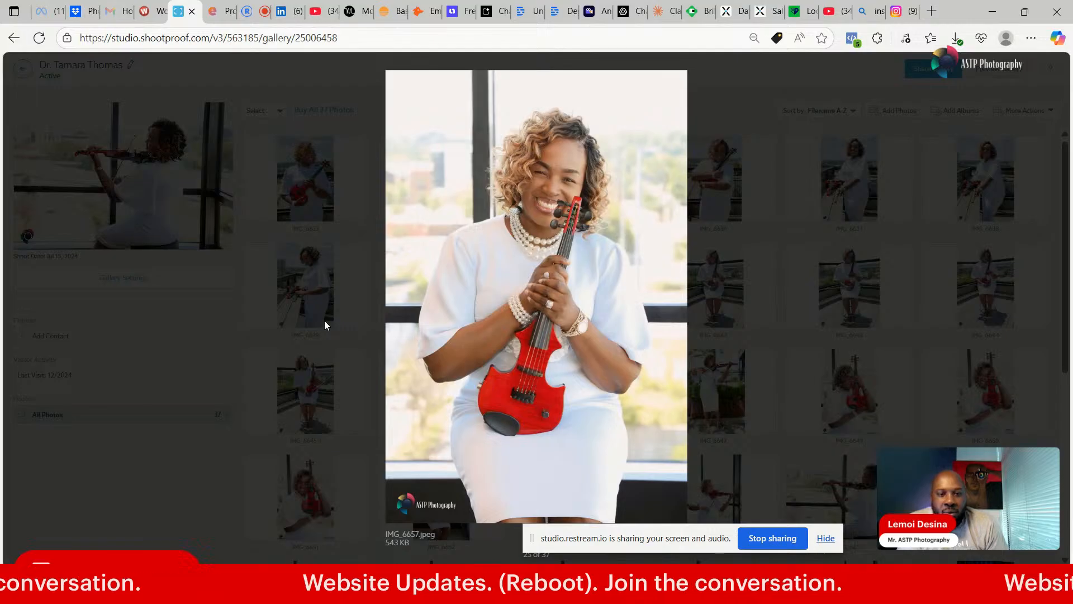
{"action": "key", "text": "Right"}
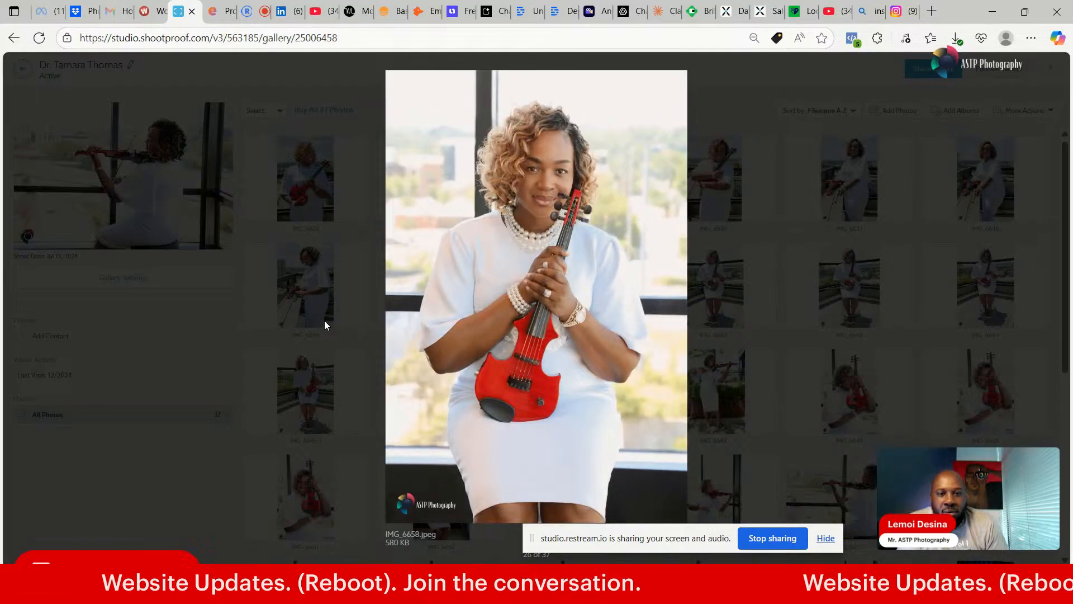
{"action": "key", "text": "Right"}
{"action": "key", "text": "Left"}
{"action": "key", "text": "Left"}
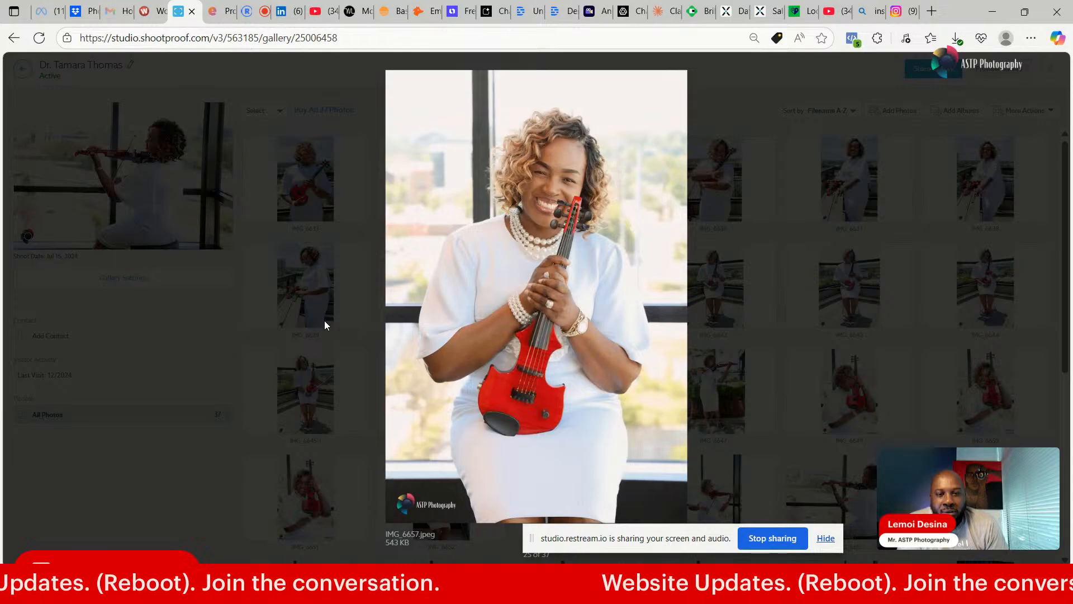
{"action": "key", "text": "Left"}
{"action": "key", "text": "Left"}
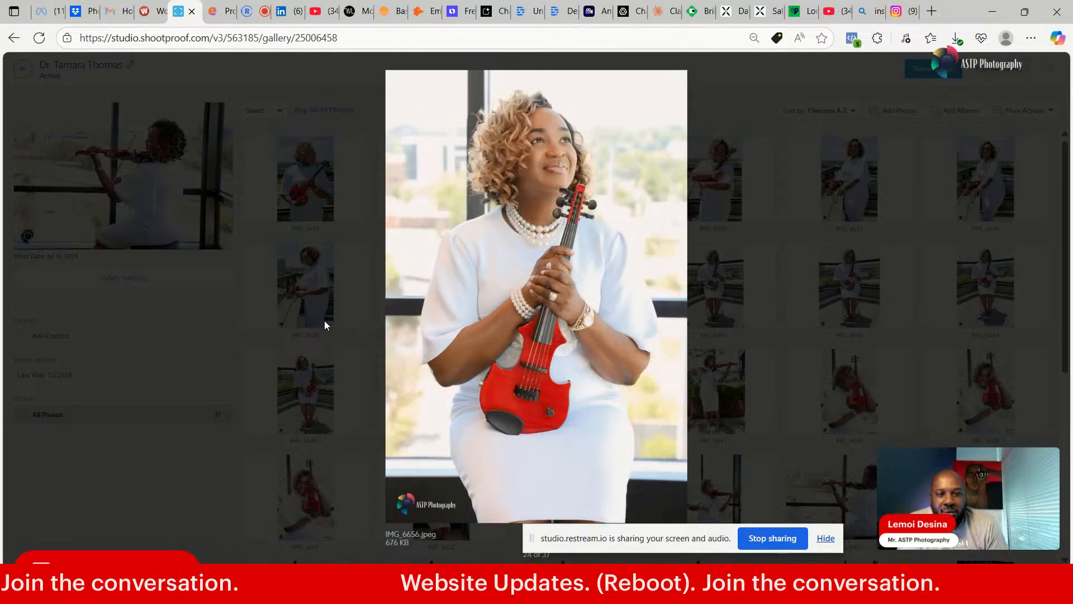
{"action": "key", "text": "Right"}
{"action": "key", "text": "Right"}
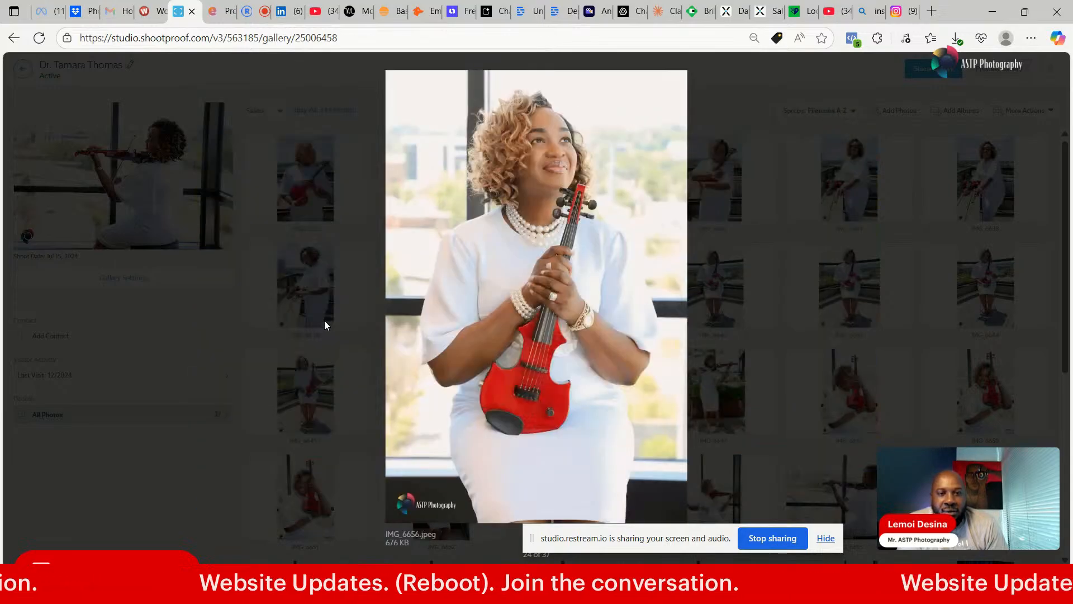
{"action": "key", "text": "Right"}
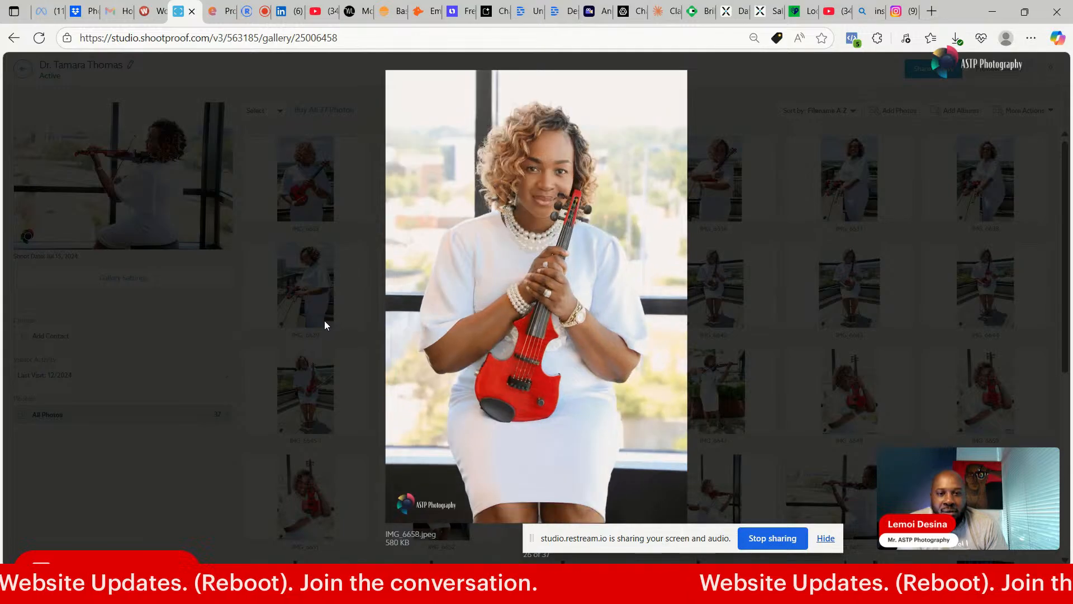
- Review the indoor violin photos in reverse order, back to the closed-eyes portrait IMG_6651.jpeg
{"action": "key", "text": "Right"}
{"action": "key", "text": "Left"}
{"action": "key", "text": "Left"}
{"action": "key", "text": "Left"}
{"action": "key", "text": "Left"}
{"action": "key", "text": "Left"}
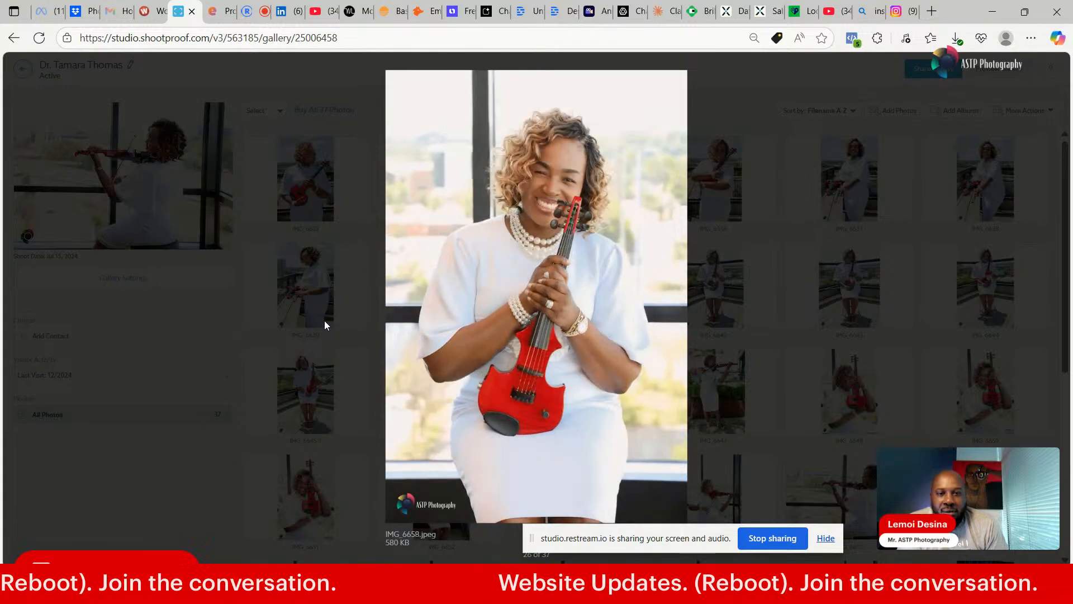
{"action": "key", "text": "Left"}
{"action": "key", "text": "Left"}
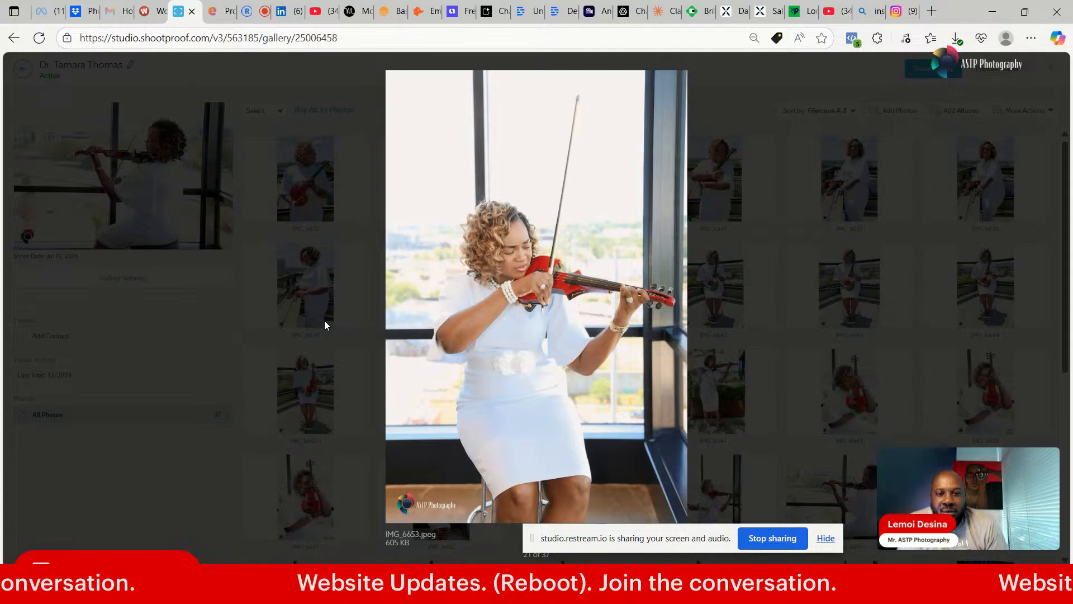
{"action": "key", "text": "Left"}
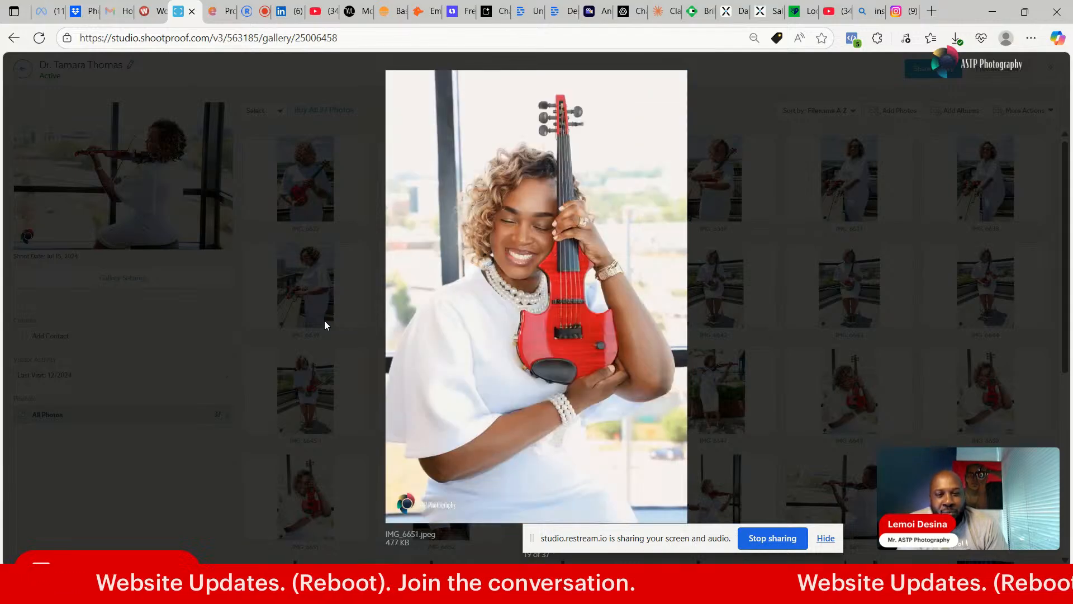
- Compare the upright violin portraits IMG_6650.jpeg and IMG_6651.jpeg, and look forward through the photos to the seated portrait IMG_6656.jpeg
{"action": "key", "text": "Left"}
{"action": "key", "text": "Right"}
{"action": "key", "text": "Left"}
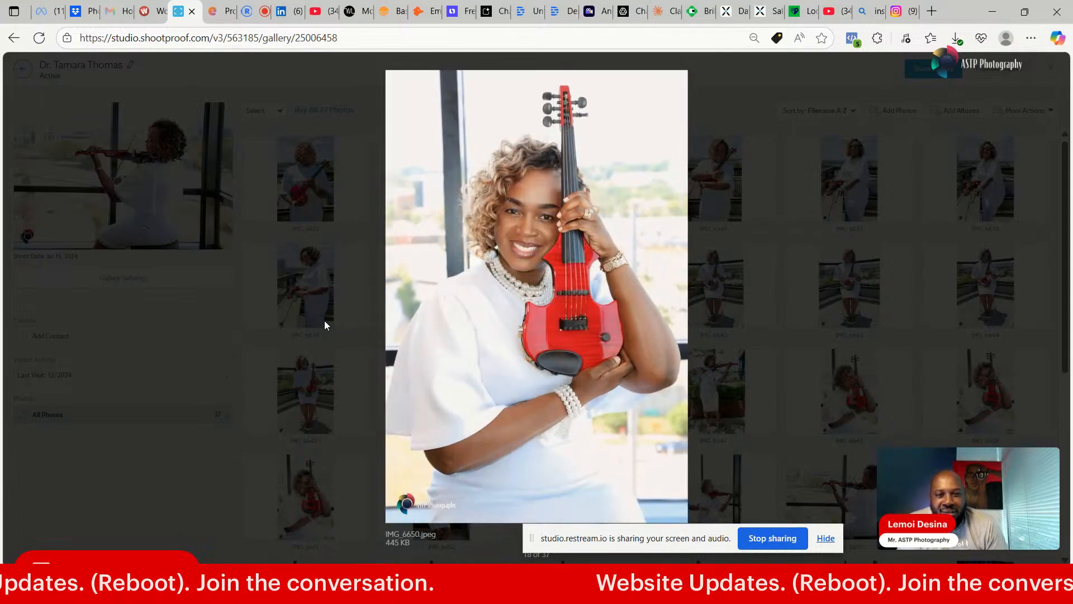
{"action": "key", "text": "Right"}
{"action": "key", "text": "Right"}
{"action": "key", "text": "Right"}
{"action": "key", "text": "Right"}
{"action": "key", "text": "Right"}
{"action": "key", "text": "Right"}
{"action": "key", "text": "Right"}
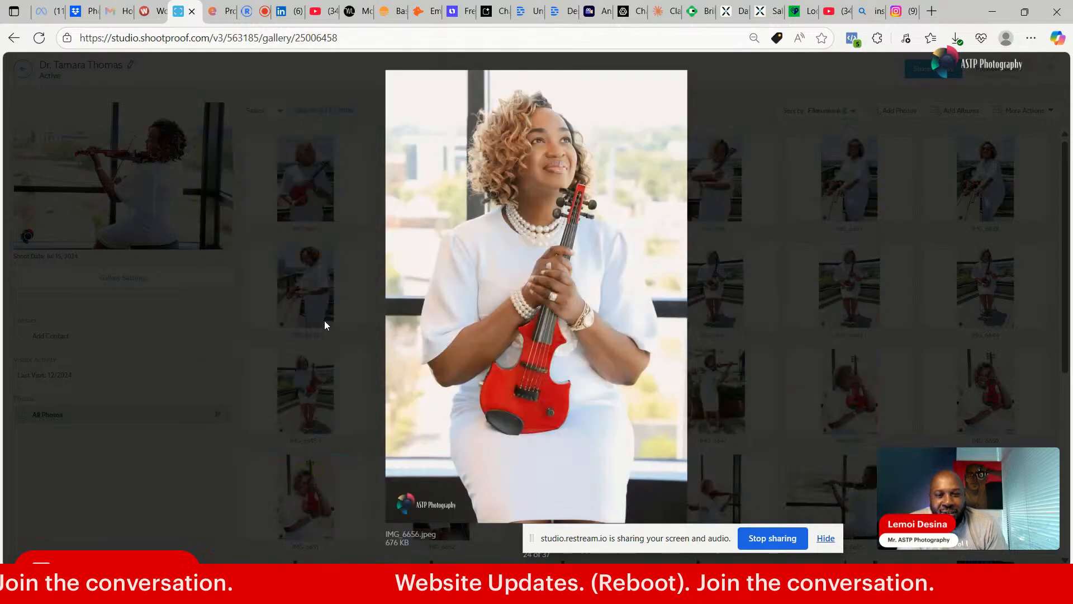
- Look from the seated white dress portraits through to the black blazer portrait IMG_6664.jpeg, rechecking one pose on the way
{"action": "key", "text": "Right"}
{"action": "key", "text": "Right"}
{"action": "key", "text": "Right"}
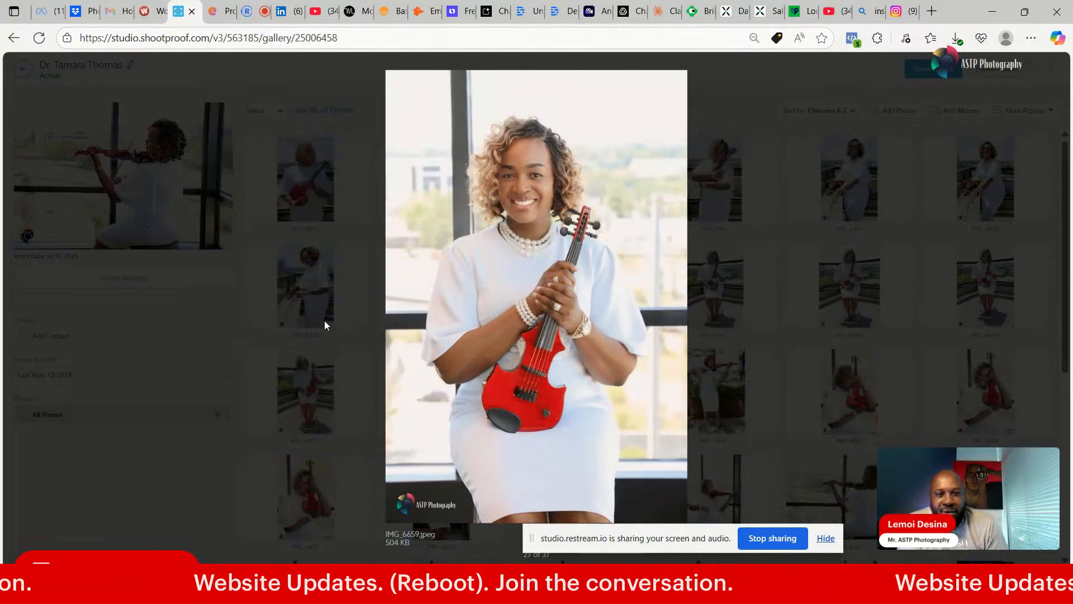
{"action": "key", "text": "Right"}
{"action": "key", "text": "Right"}
{"action": "key", "text": "Left"}
{"action": "key", "text": "Right"}
{"action": "key", "text": "Right"}
{"action": "key", "text": "Right"}
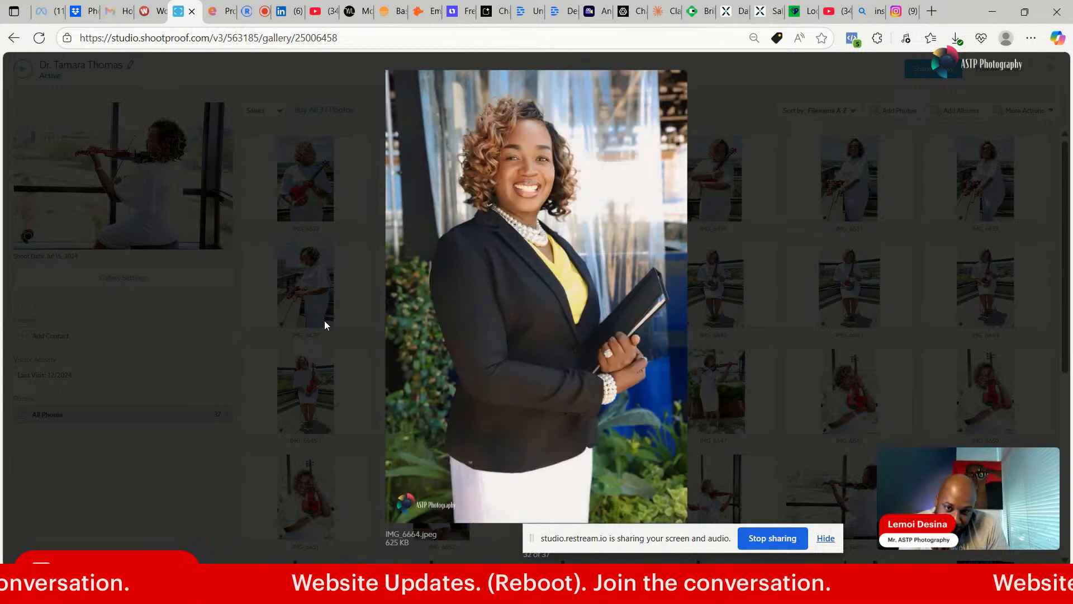
- Leave this gallery for All Galleries and view the first photo of the Jazz Magazine Submission gallery
{"action": "left_click", "coordinate": [132, 249]}
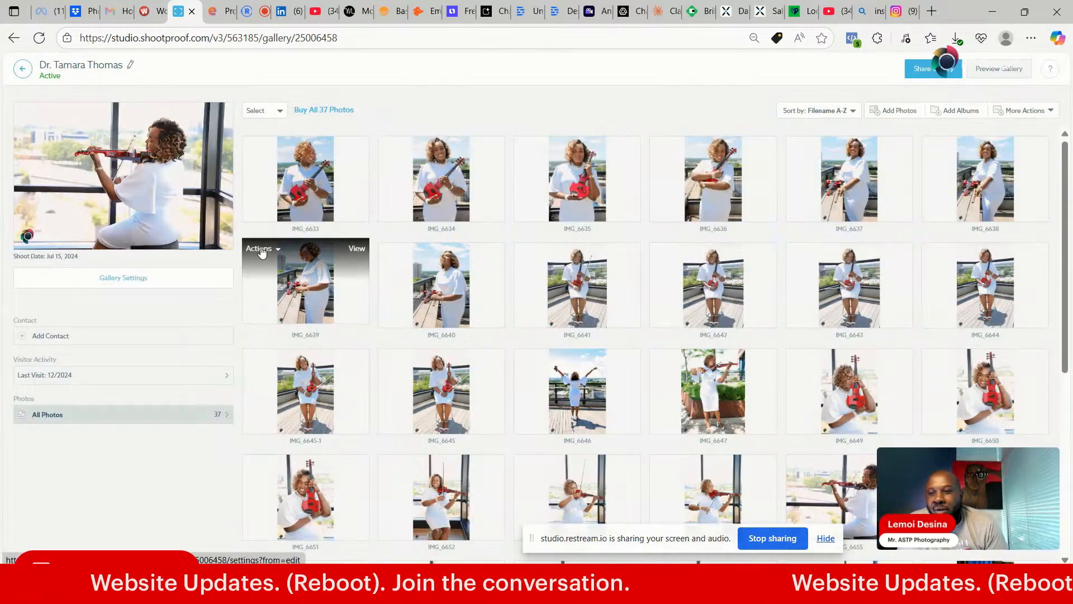
{"action": "left_click", "coordinate": [25, 71]}
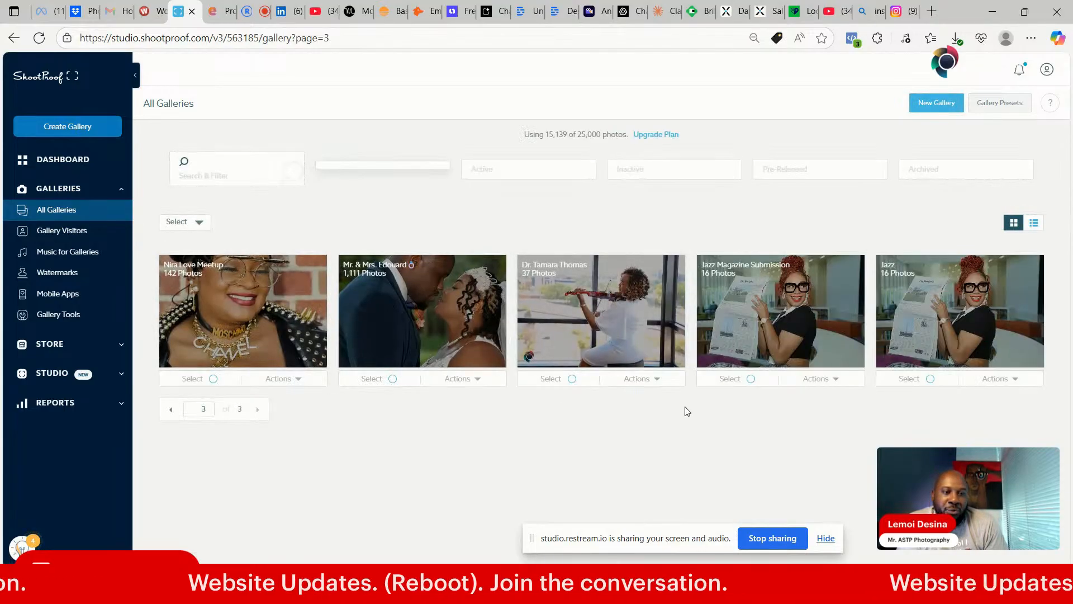
{"action": "left_click", "coordinate": [814, 314]}
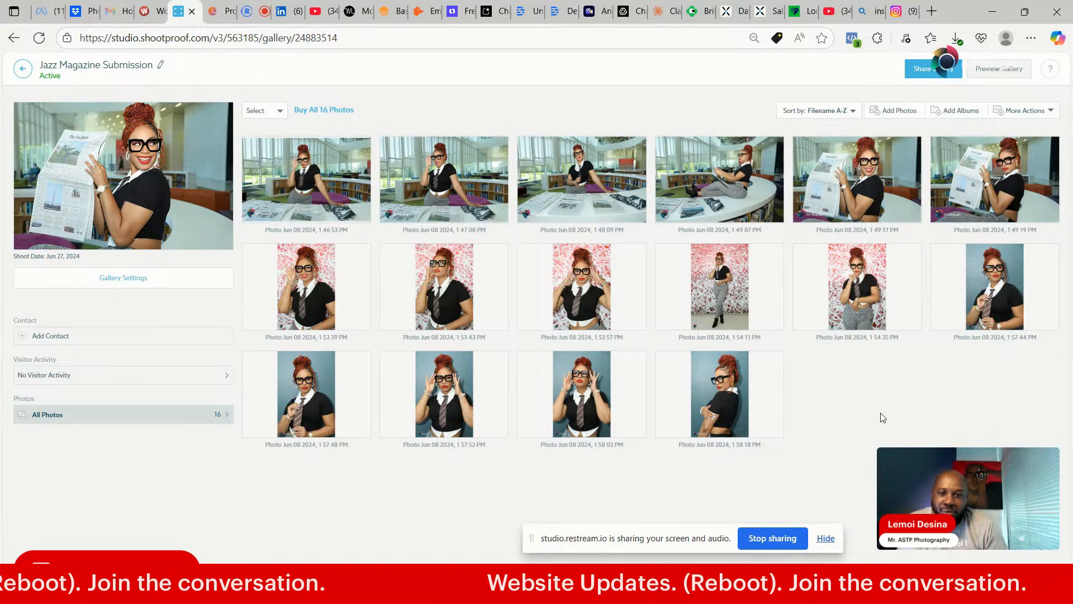
{"action": "mouse_move", "coordinate": [330, 174]}
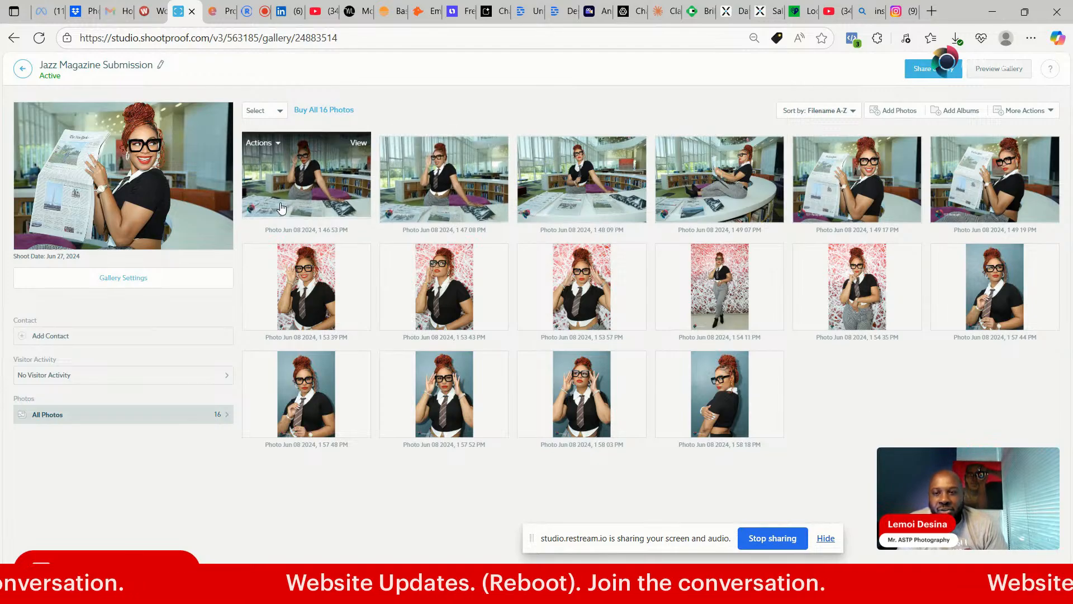
{"action": "left_click", "coordinate": [358, 143]}
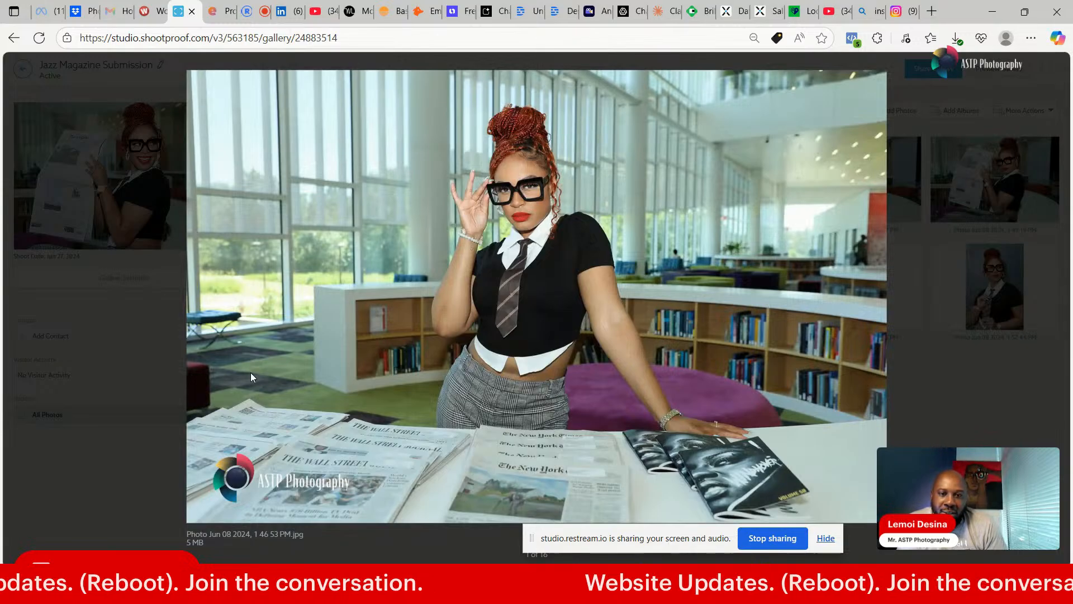
- Look through the library photos of the woman with newspapers, up to Photo Jun 08 2024, 1 49 19 PM.jpg
{"action": "key", "text": "Right"}
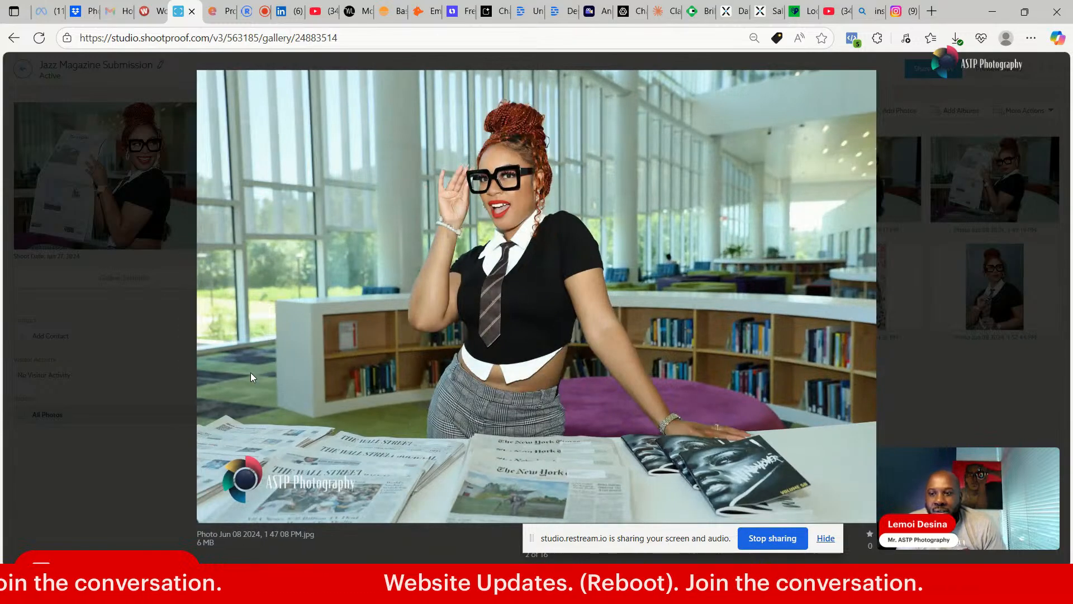
{"action": "key", "text": "Right"}
{"action": "key", "text": "Right"}
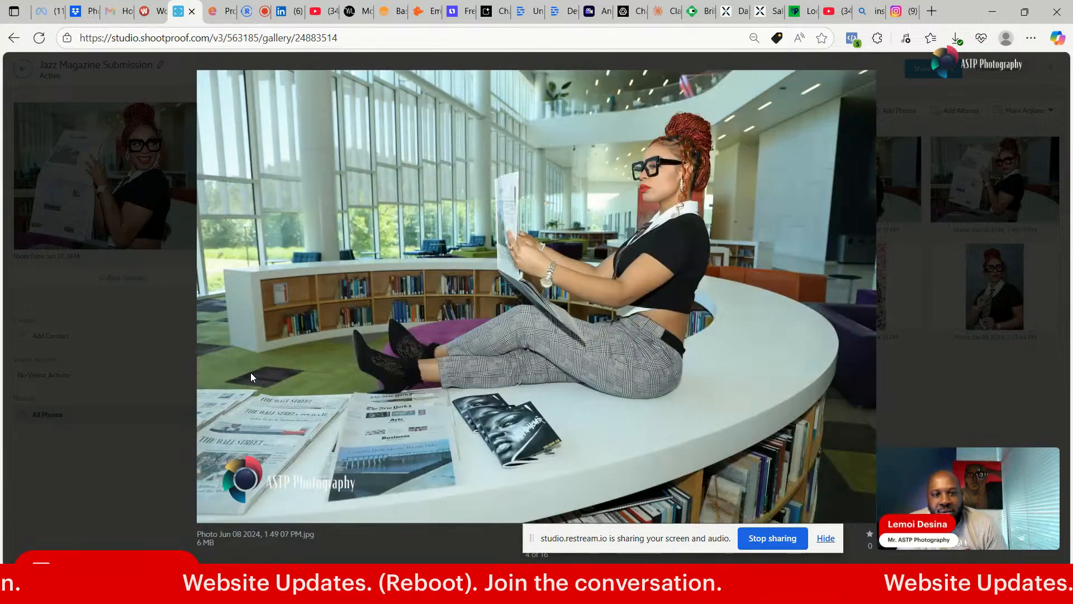
{"action": "key", "text": "Right"}
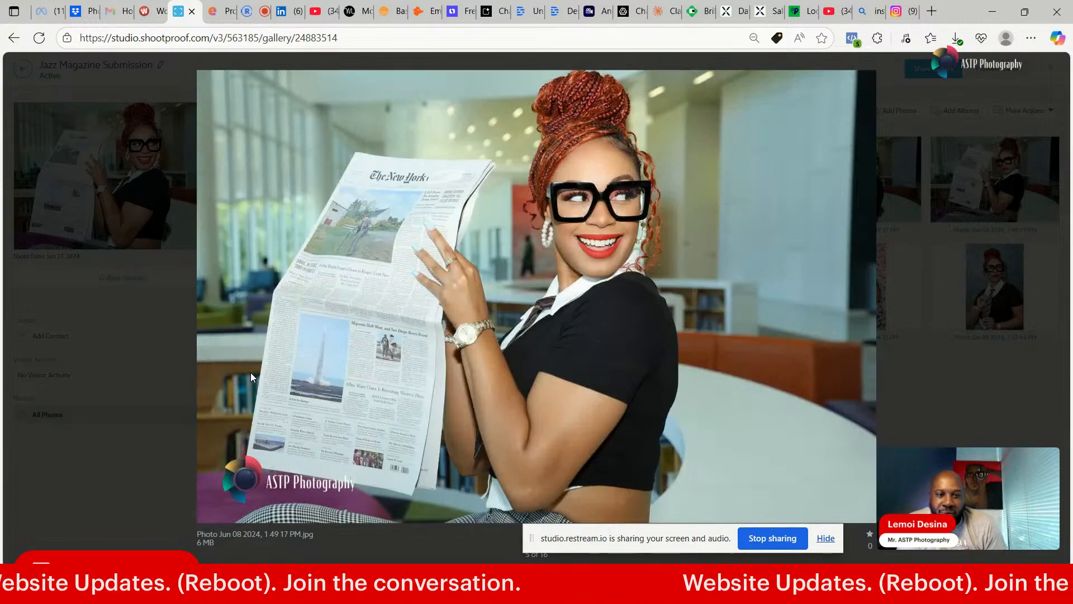
{"action": "key", "text": "Right"}
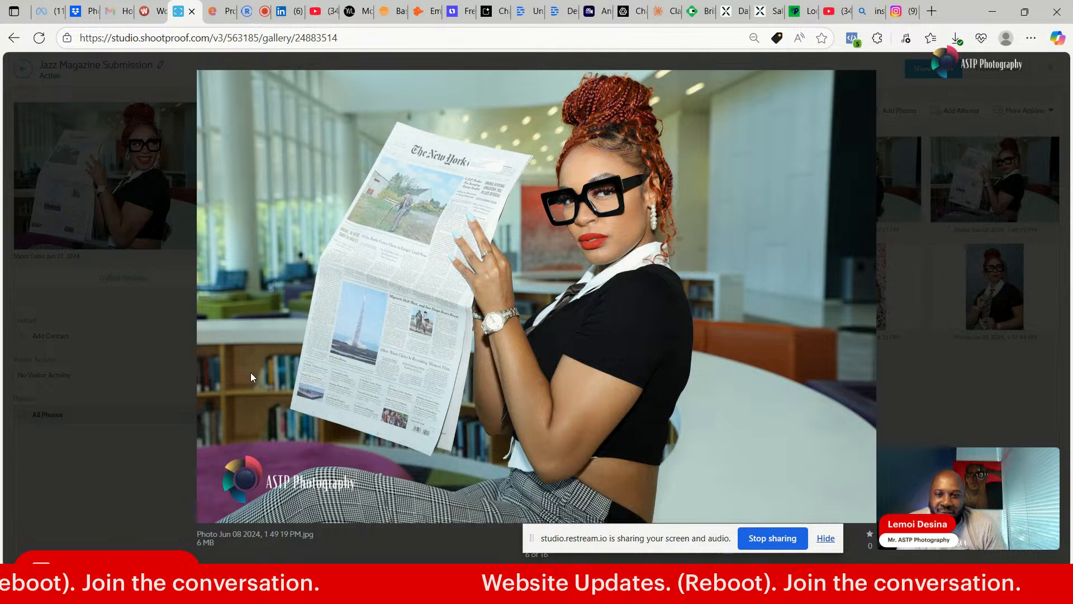
- Examine the portraits against the red and white backdrop, up to Photo Jun 08 2024, 1 54 35 PM.jpg
{"action": "key", "text": "Right"}
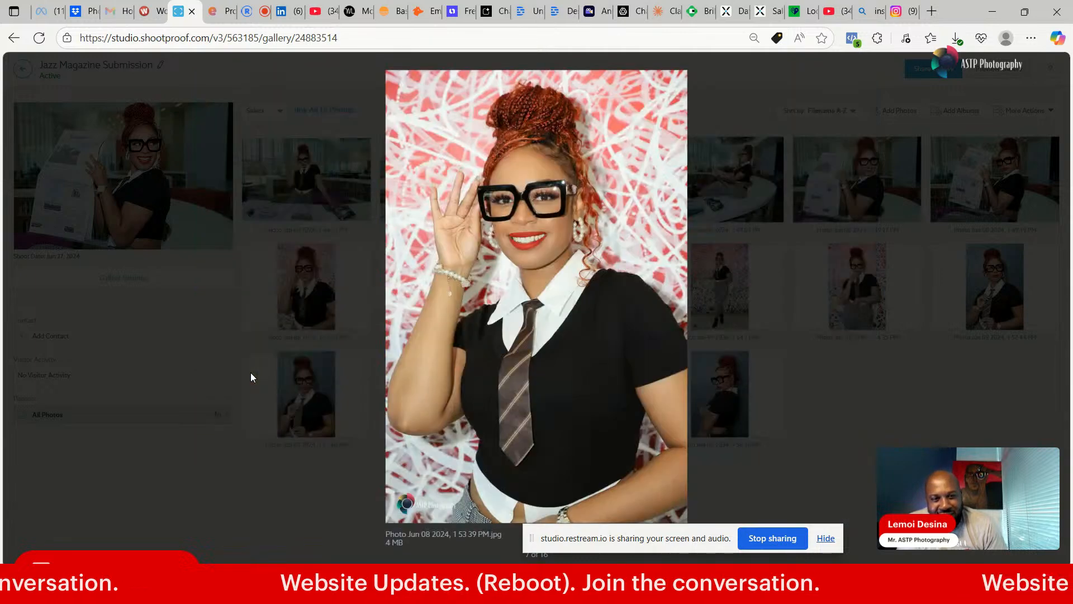
{"action": "key", "text": "Right"}
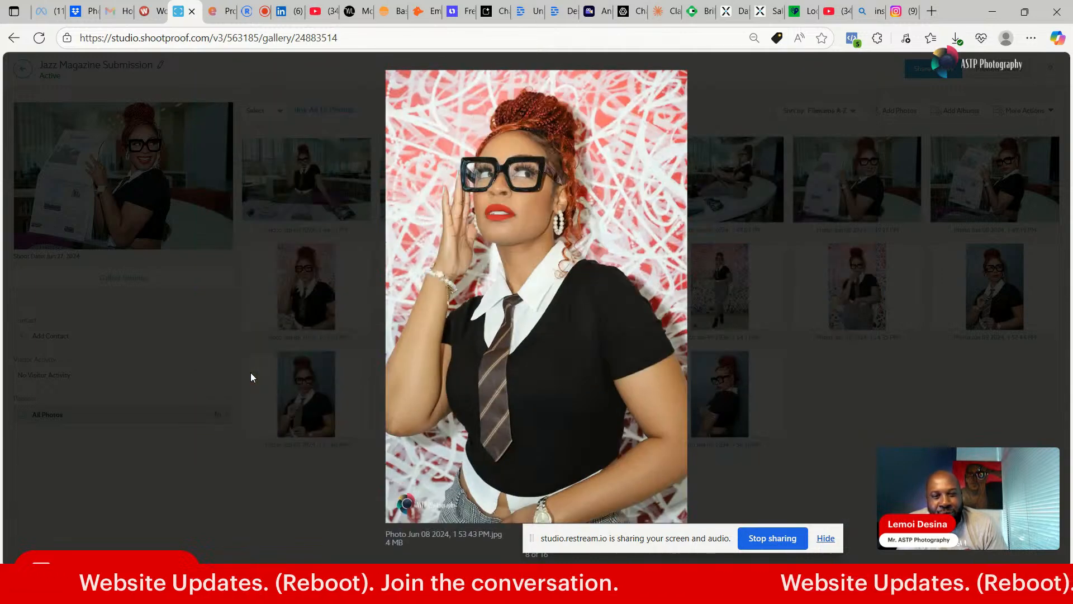
{"action": "key", "text": "Right"}
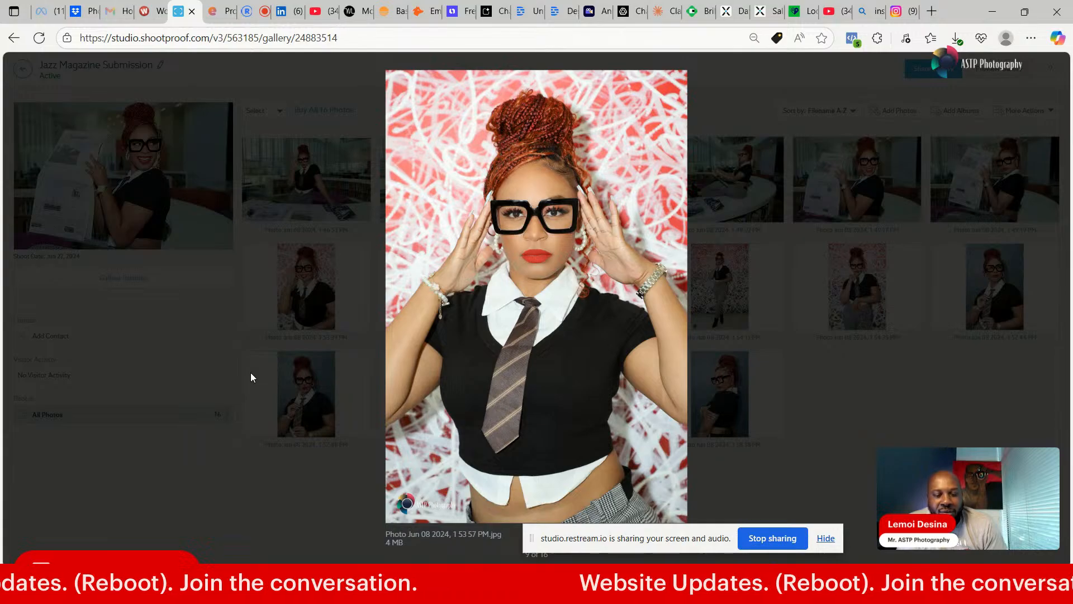
{"action": "key", "text": "Right"}
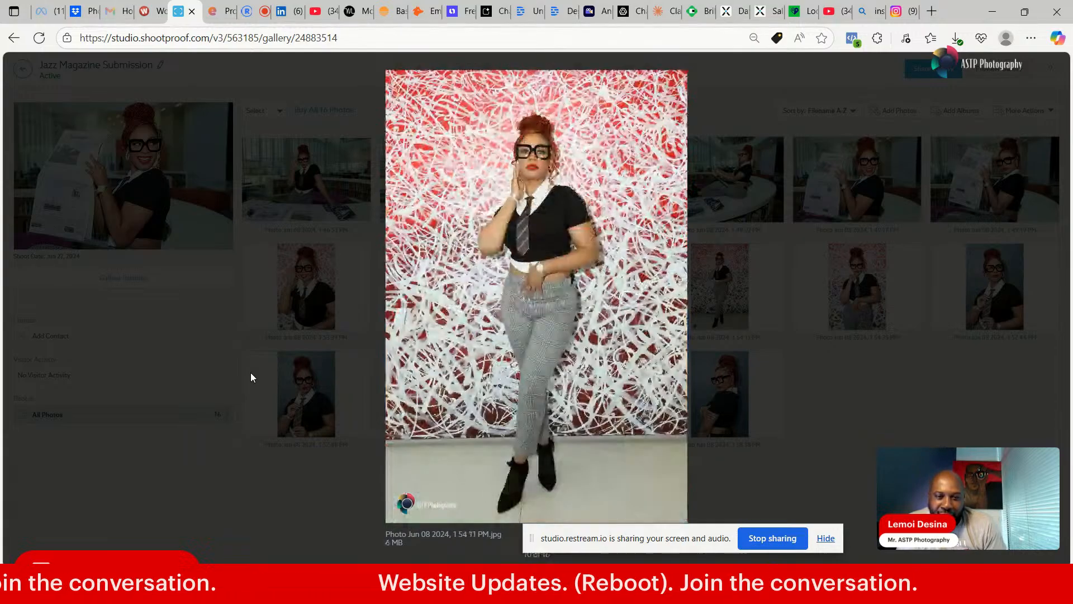
{"action": "key", "text": "Right"}
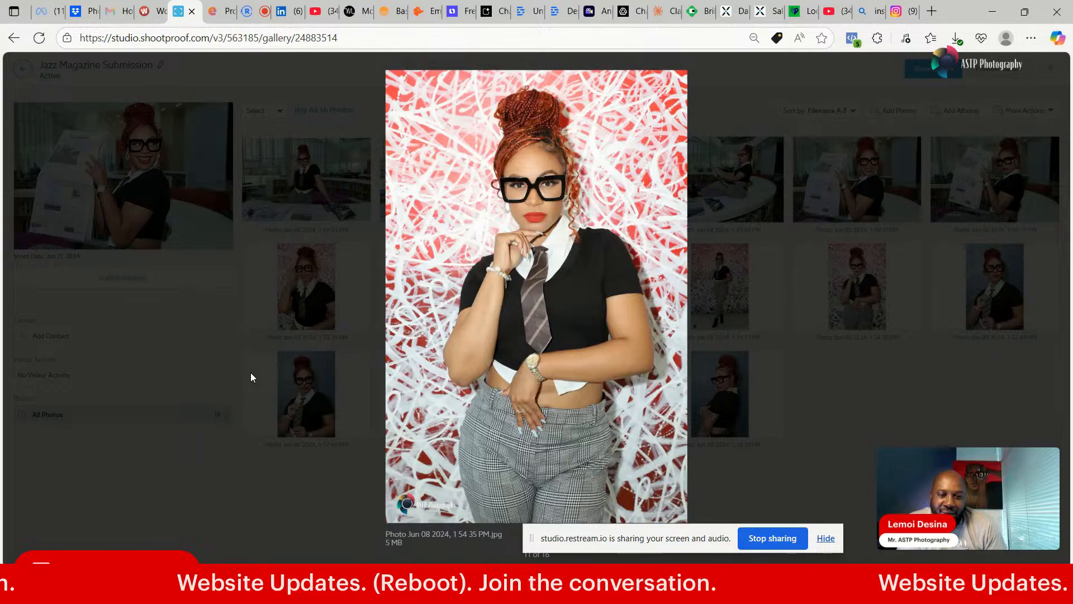
- Compare the blue-backdrop portraits and return to Photo Jun 08 2024, 1 57 48 PM.jpg
{"action": "key", "text": "Right"}
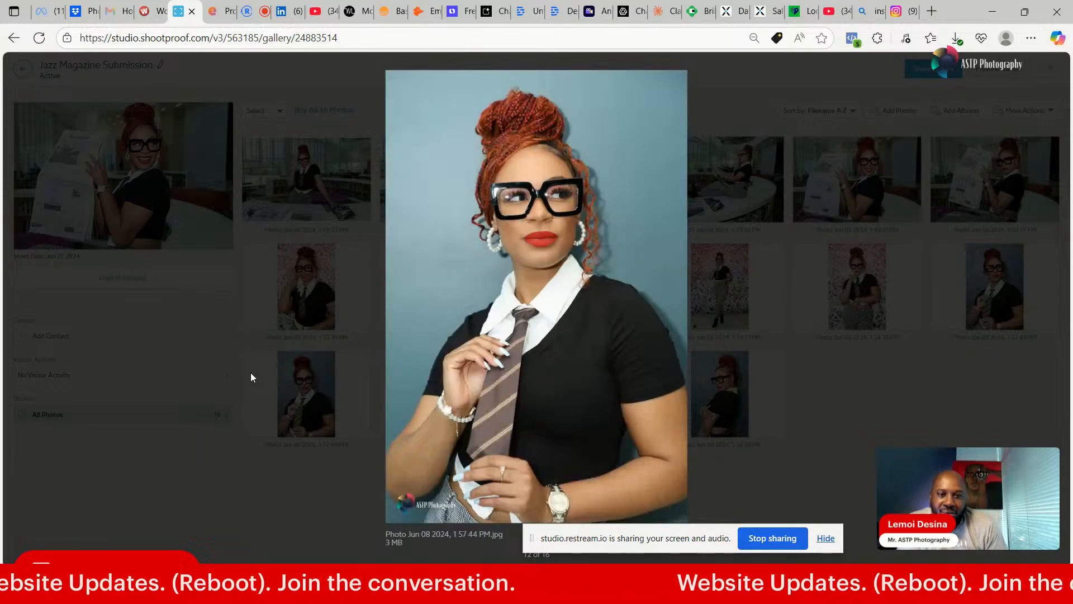
{"action": "key", "text": "Right"}
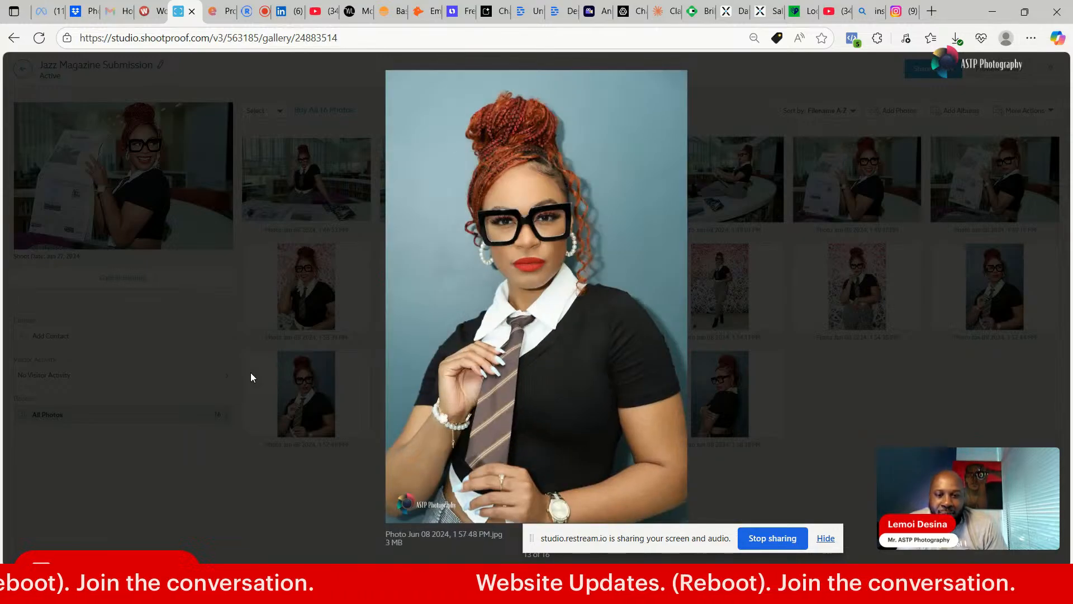
{"action": "key", "text": "Right"}
{"action": "key", "text": "Left"}
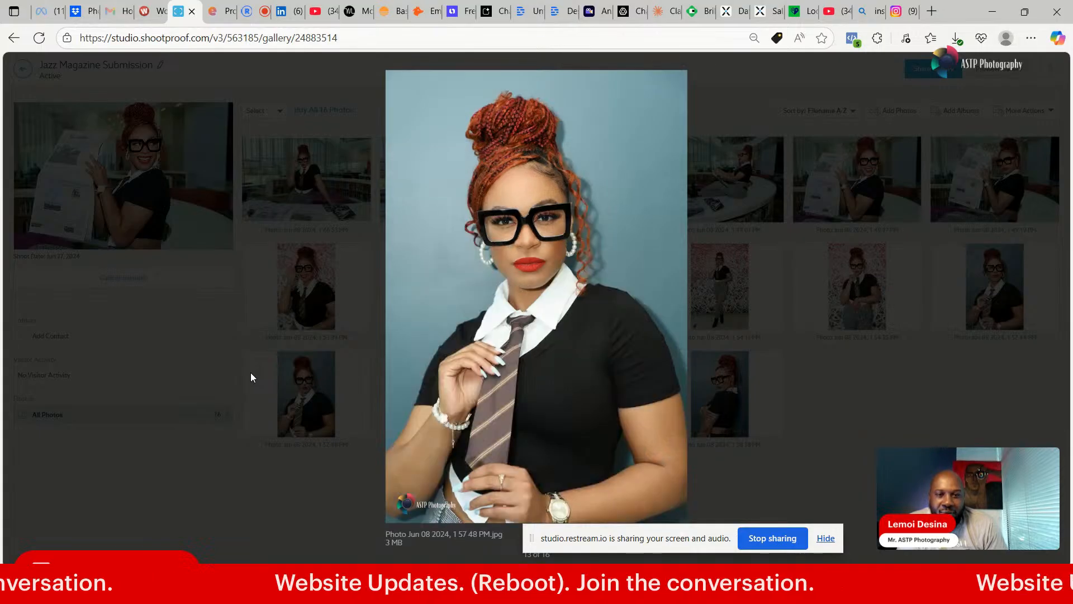
{"action": "right_click", "coordinate": [613, 189]}
{"action": "left_click", "coordinate": [636, 224]}
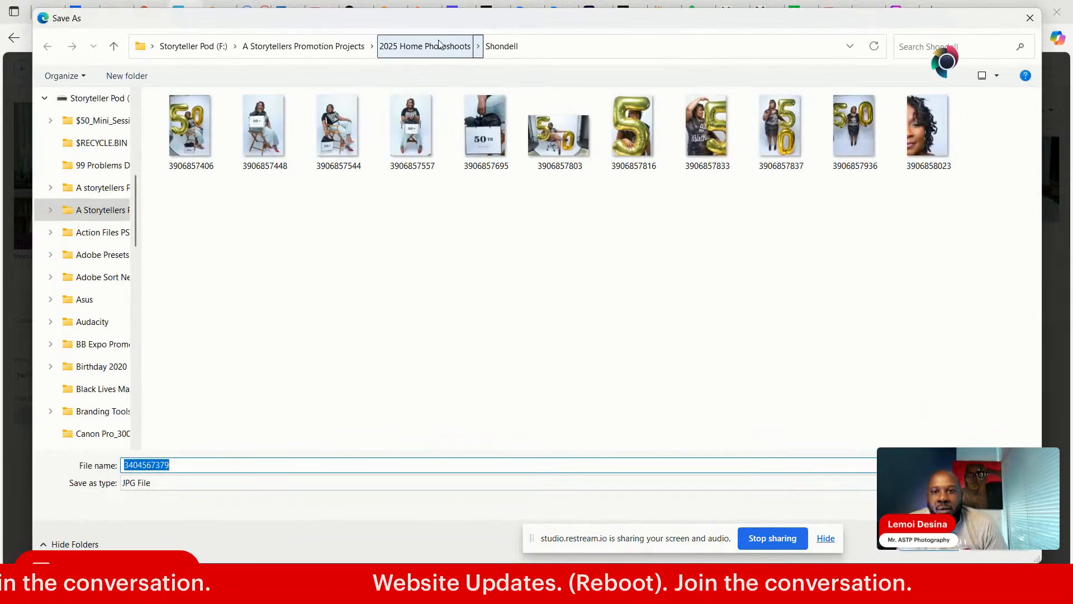
{"action": "left_click", "coordinate": [442, 44]}
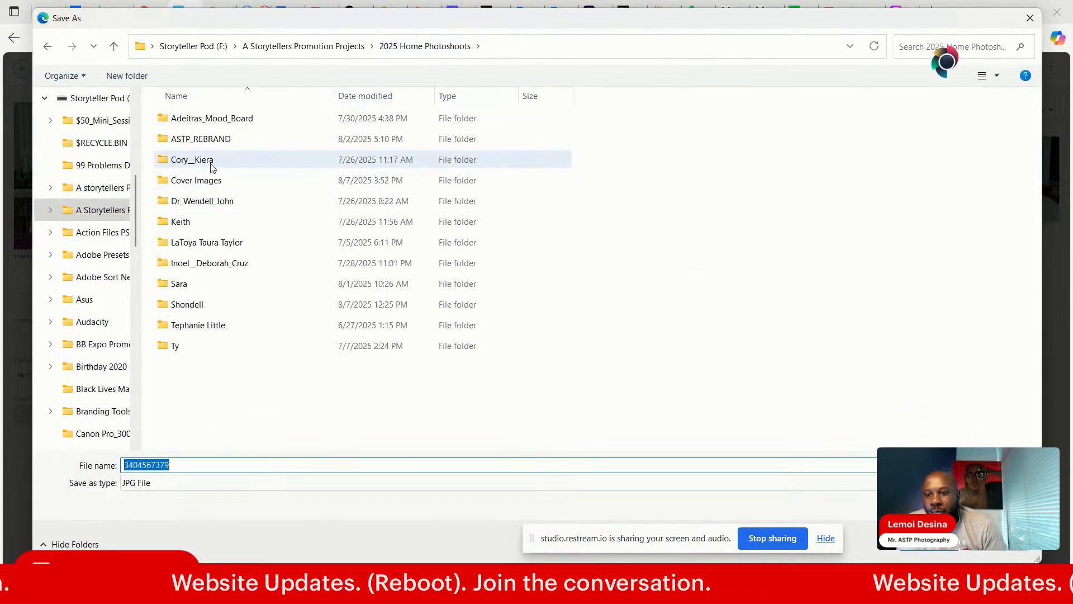
{"action": "left_click", "coordinate": [213, 184]}
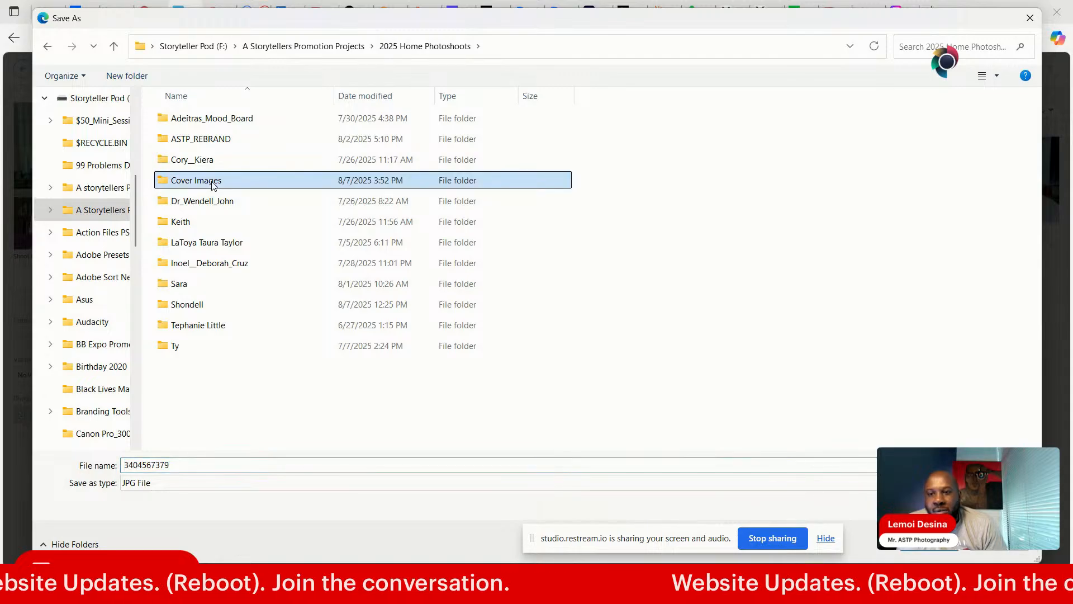
{"action": "double_click", "coordinate": [213, 184]}
{"action": "double_click", "coordinate": [213, 128]}
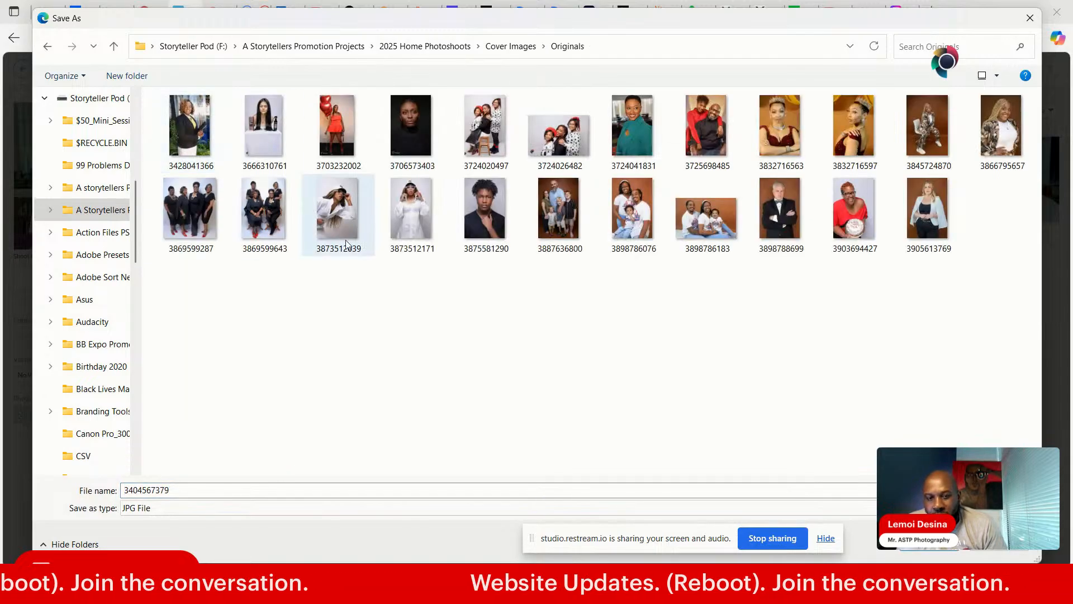
{"action": "left_click", "coordinate": [929, 542]}
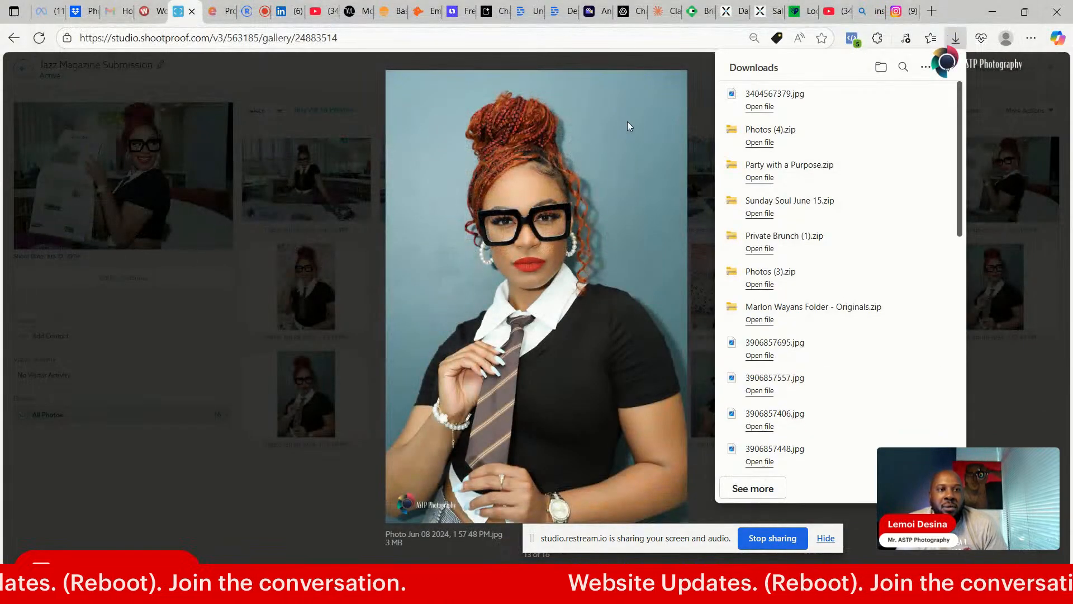
- Check the live video comments on Instagram and the running broadcast in Restream
{"action": "left_click", "coordinate": [906, 17]}
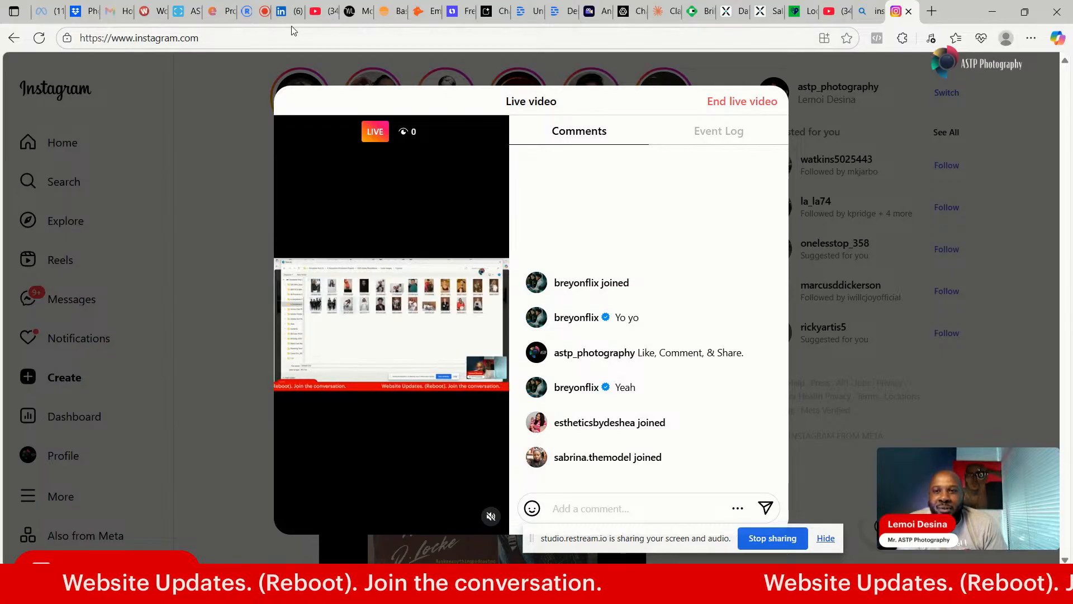
{"action": "left_click", "coordinate": [246, 12]}
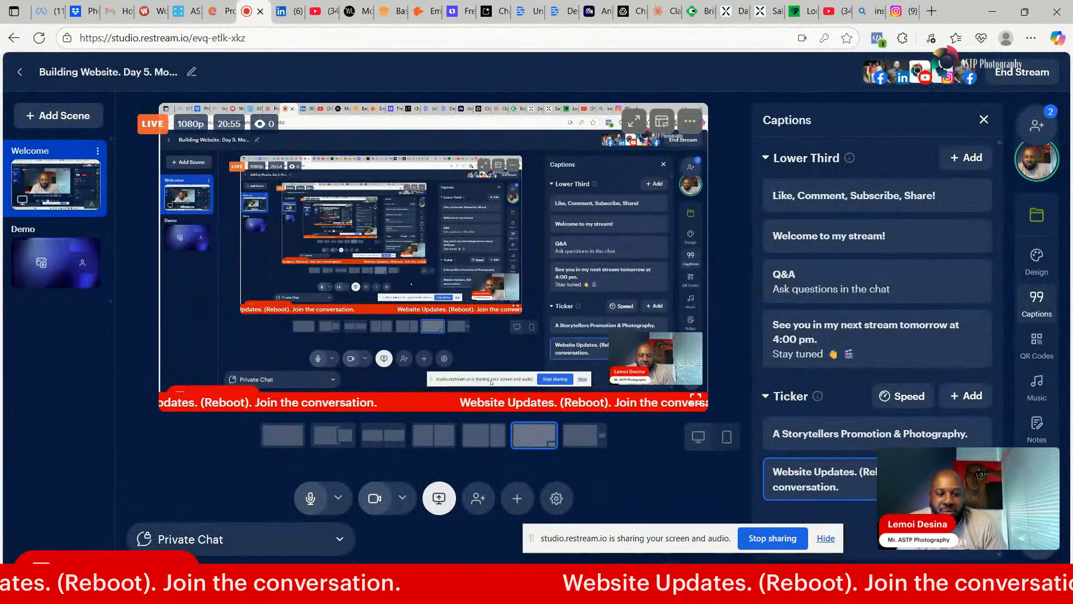
- Switch to Photoshop and cut out the woman in 3428041366.jpg with Quick Selection and Select and Mask, as a masked layer copy
{"action": "left_click", "coordinate": [721, 584]}
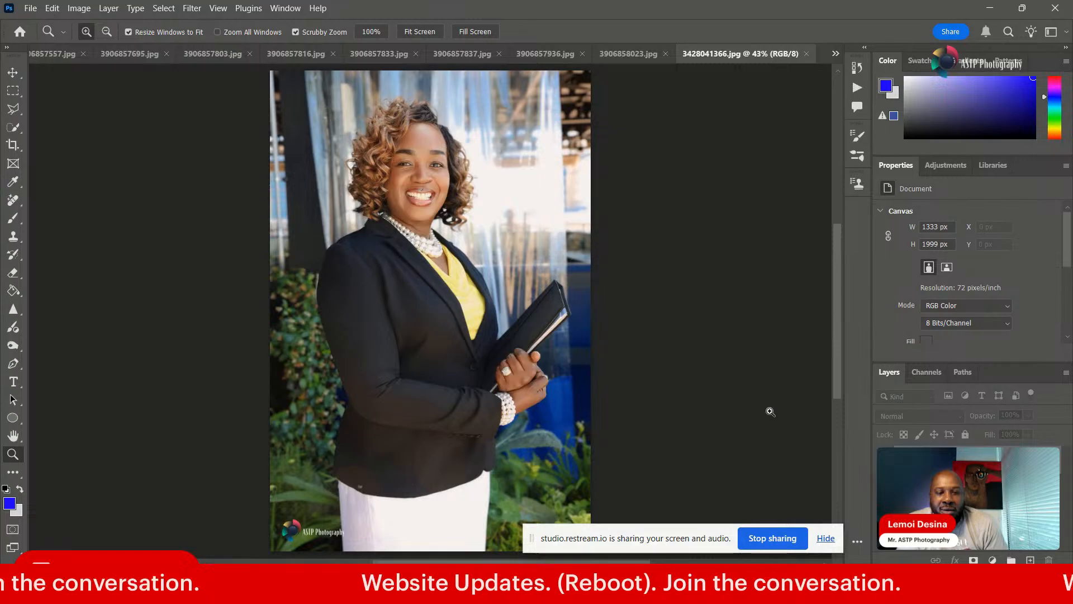
{"action": "left_click", "coordinate": [9, 128]}
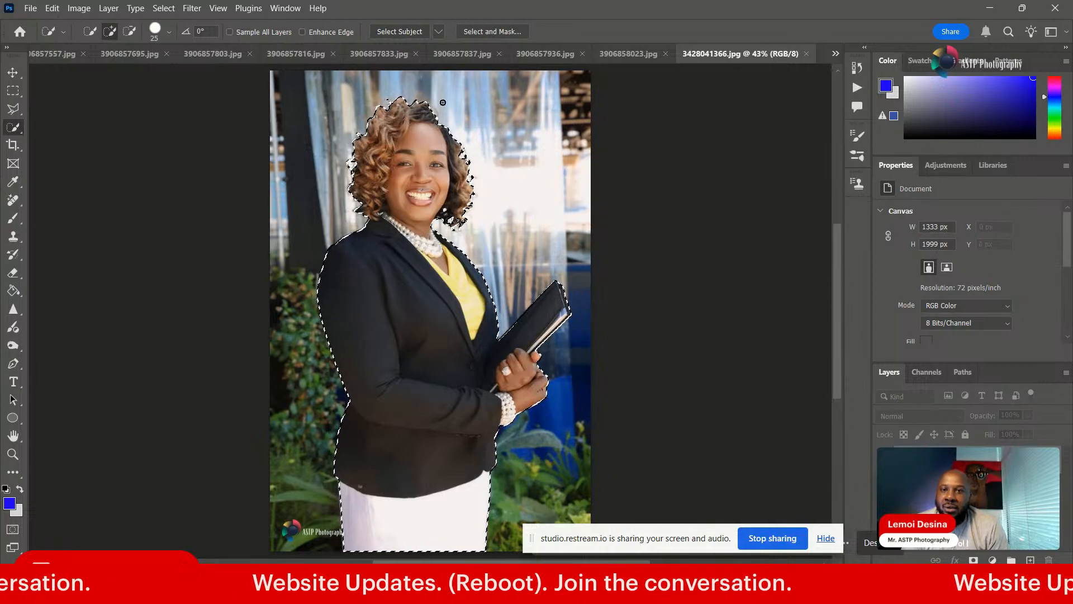
{"action": "left_click", "coordinate": [485, 32]}
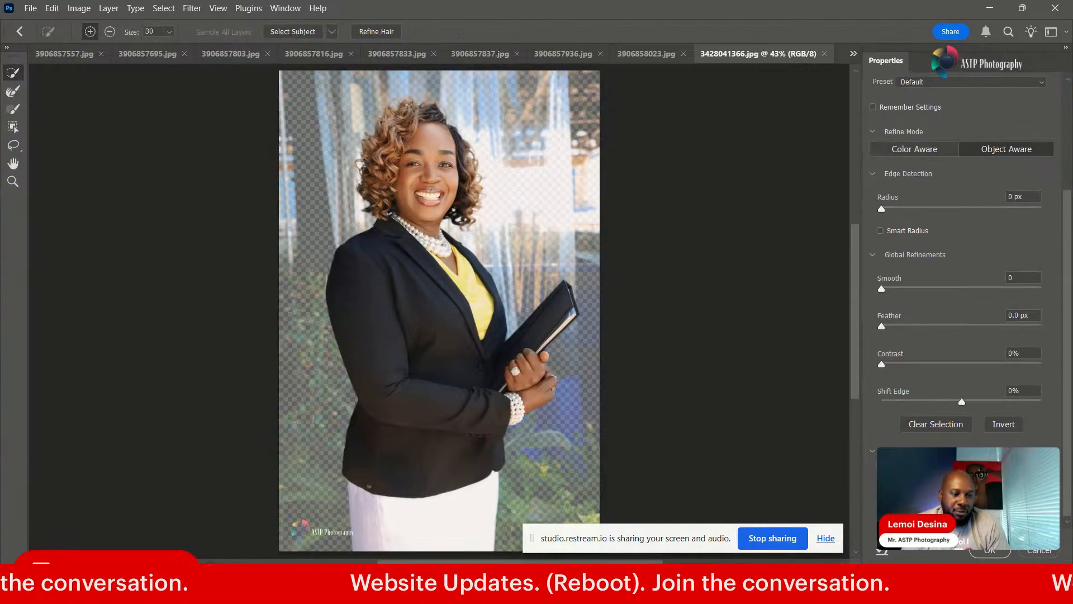
{"action": "left_click", "coordinate": [988, 551]}
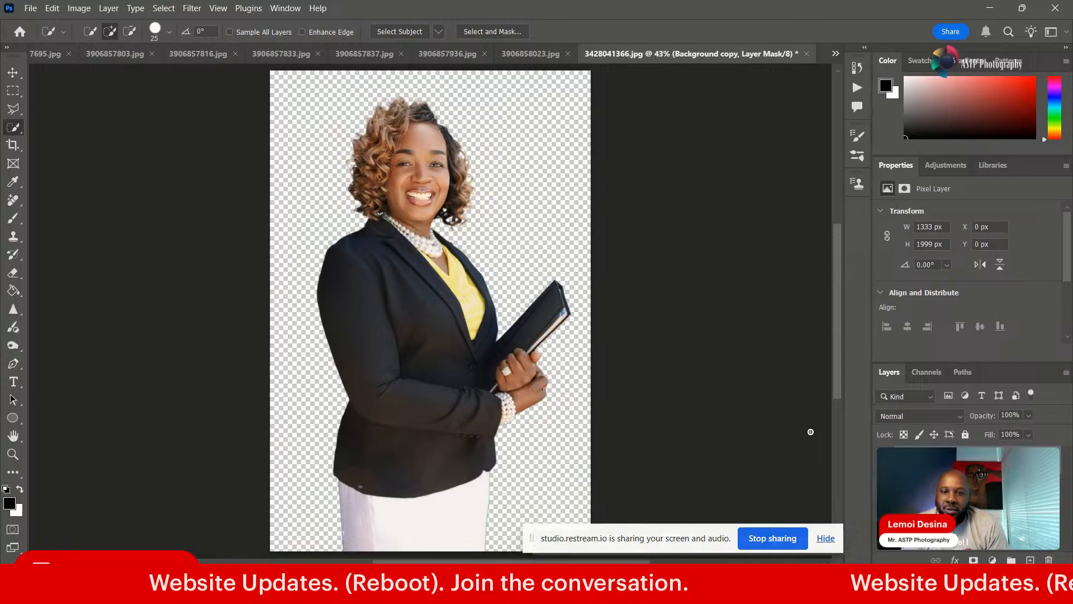
- Move the cut-out woman to X 134 px, Y -70 px and switch to the IMG_3029.jpeg document
{"action": "left_click", "coordinate": [13, 73]}
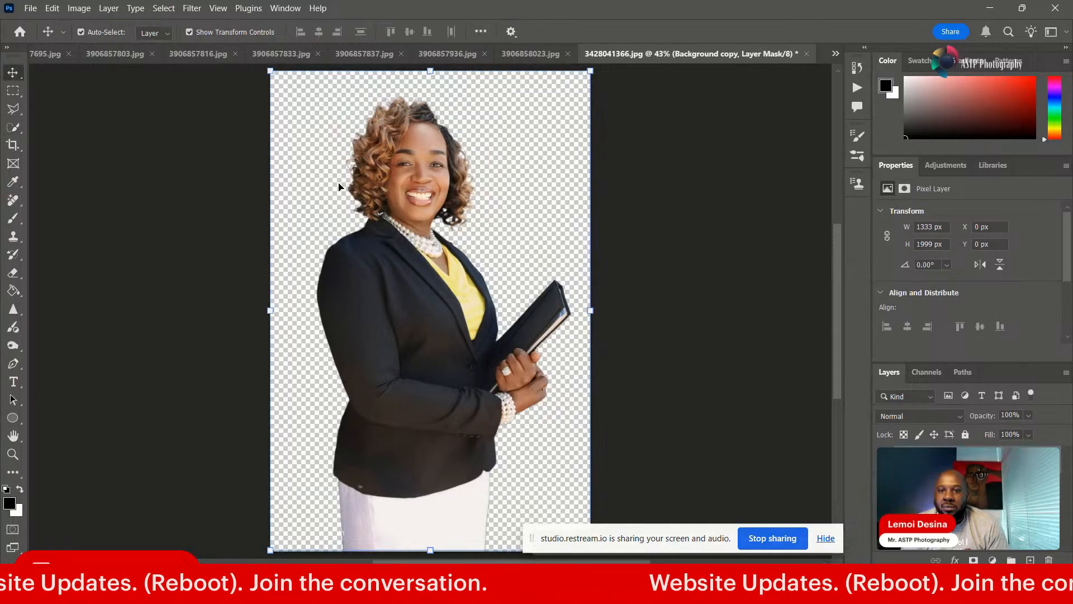
{"action": "left_click_drag", "start_coordinate": [402, 209], "coordinate": [435, 194]}
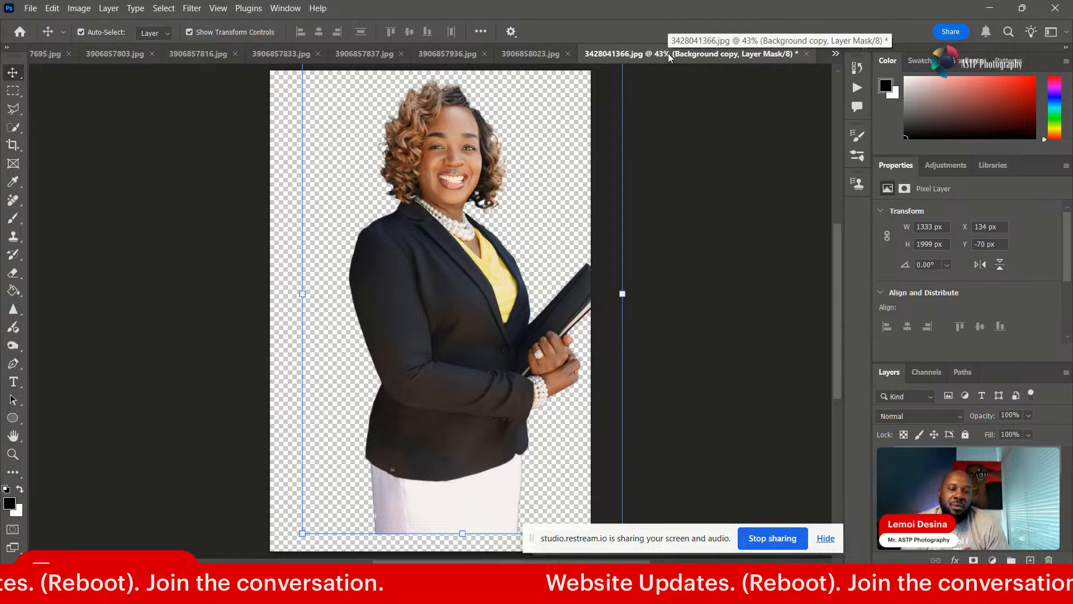
{"action": "left_click", "coordinate": [836, 54]}
{"action": "left_click", "coordinate": [893, 58]}
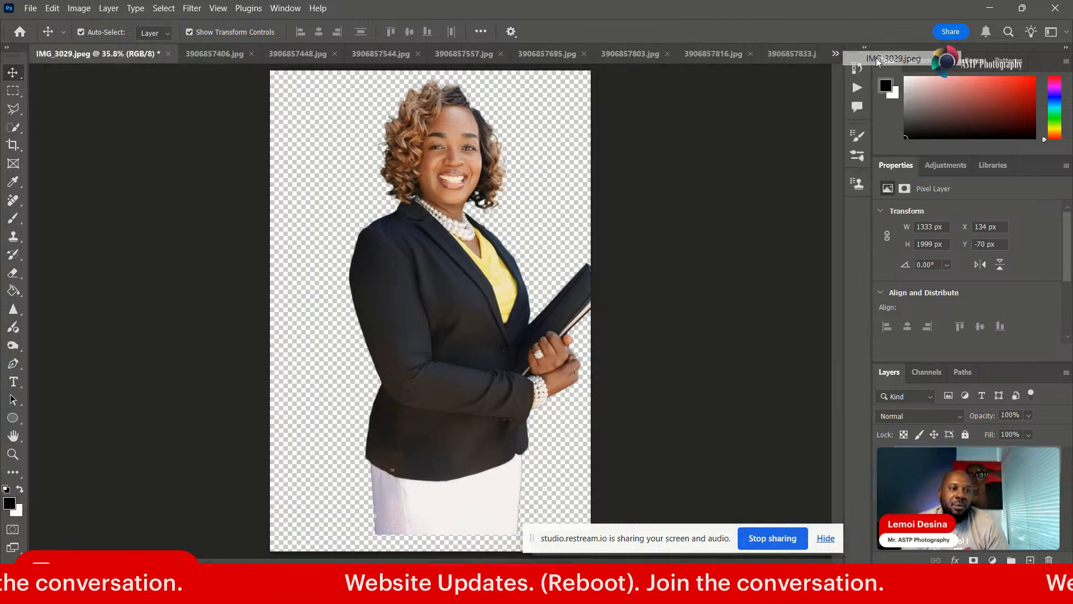
- Copy the cut-out woman from 3428041366.jpg into IMG_3029.jpeg, placing her over the black circle at X 204 px, Y 432 px
{"action": "left_click_drag", "start_coordinate": [117, 55], "coordinate": [145, 55]}
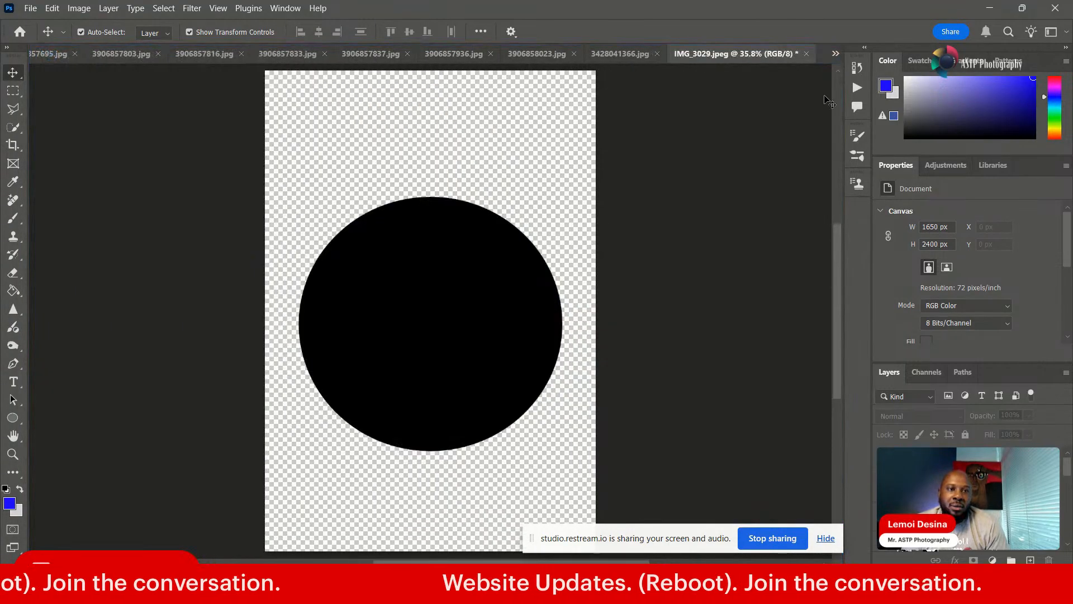
{"action": "mouse_move", "coordinate": [841, 247]}
{"action": "left_mouse_down"}
{"action": "mouse_move", "coordinate": [838, 171]}
{"action": "mouse_move", "coordinate": [838, 240]}
{"action": "left_mouse_up"}
{"action": "left_click", "coordinate": [625, 54]}
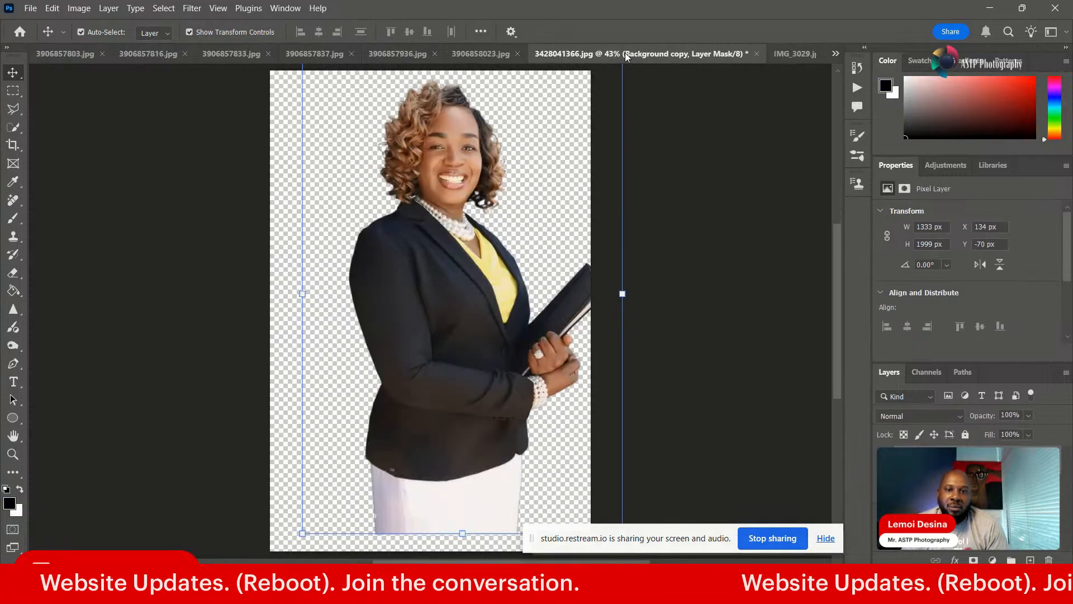
{"action": "left_click", "coordinate": [491, 55]}
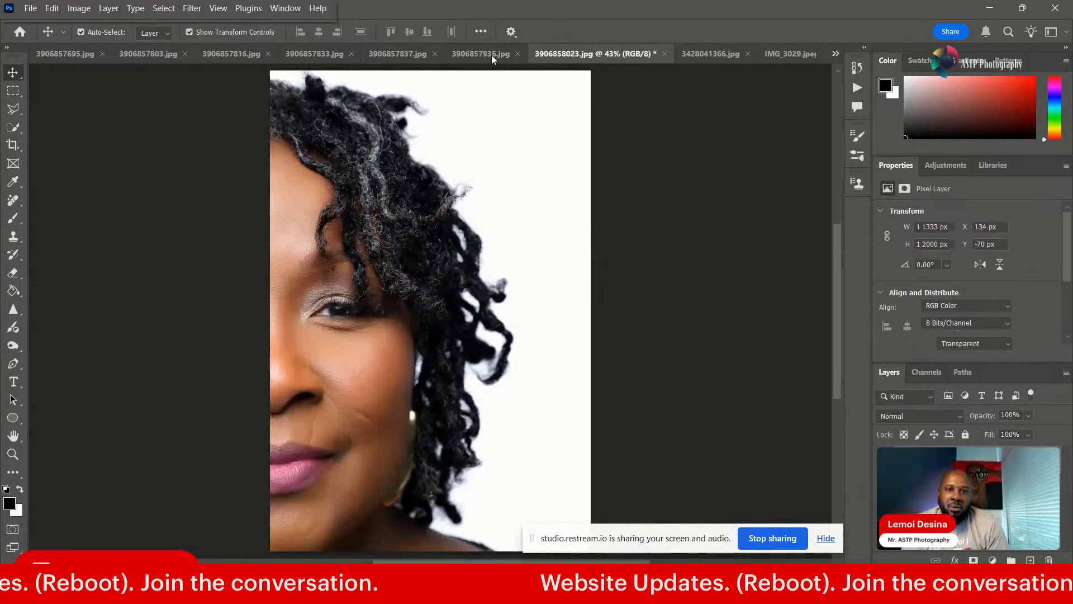
{"action": "left_click", "coordinate": [693, 57]}
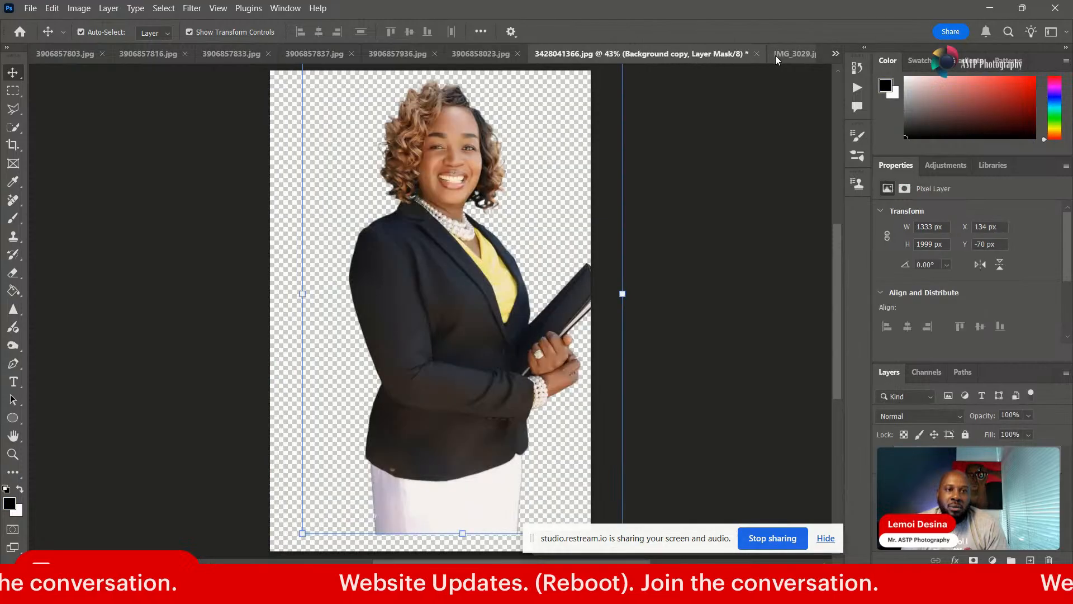
{"action": "left_click", "coordinate": [782, 56]}
{"action": "left_click", "coordinate": [836, 54]}
{"action": "left_click", "coordinate": [748, 53]}
{"action": "left_click", "coordinate": [626, 54]}
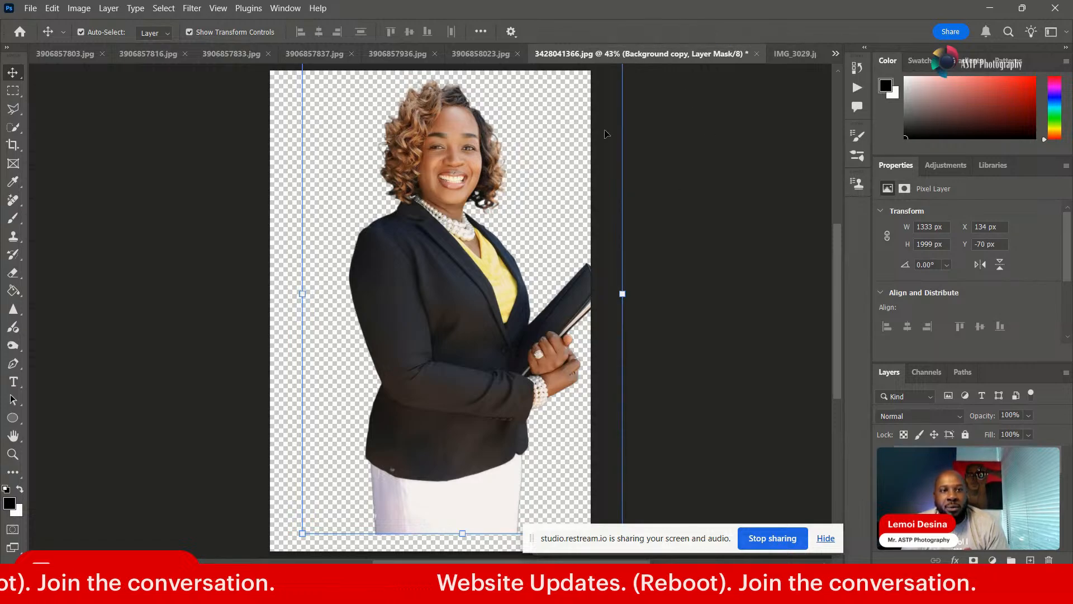
{"action": "left_click", "coordinate": [782, 59]}
{"action": "left_click", "coordinate": [781, 56]}
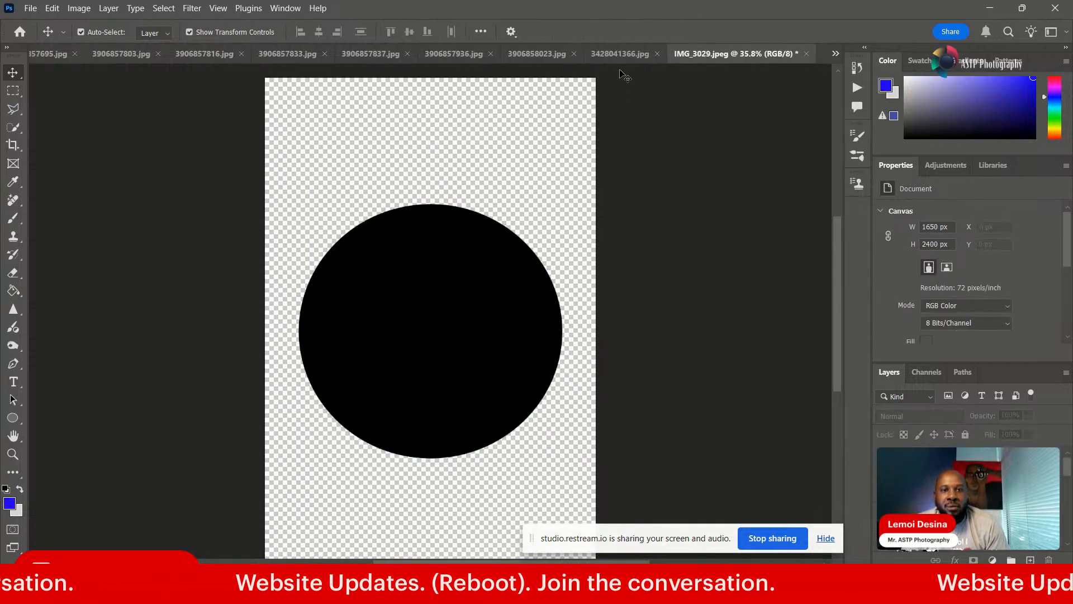
{"action": "left_click", "coordinate": [621, 54]}
{"action": "left_click_drag", "start_coordinate": [477, 324], "coordinate": [432, 264]}
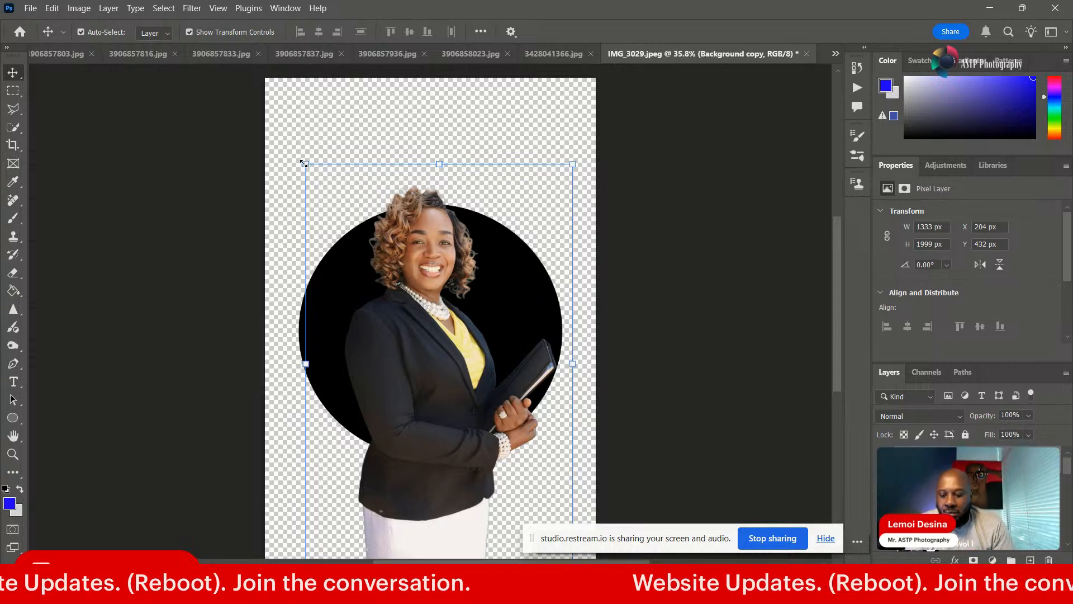
- Enlarge the woman to 118.00% width and 110.91% height and position her at X 0 px, Y 156 px over the circle
{"action": "left_click_drag", "start_coordinate": [303, 164], "coordinate": [279, 141]}
{"action": "mouse_move", "coordinate": [427, 256]}
{"action": "left_mouse_down"}
{"action": "mouse_move", "coordinate": [427, 238]}
{"action": "mouse_move", "coordinate": [438, 239]}
{"action": "left_mouse_up"}
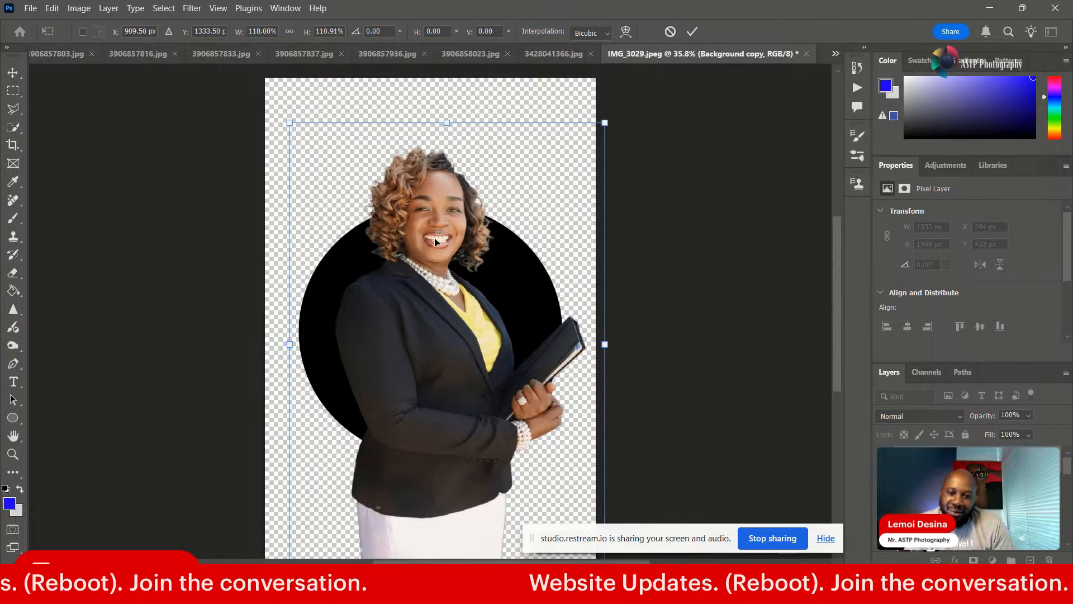
{"action": "left_click_drag", "start_coordinate": [433, 247], "coordinate": [417, 244]}
{"action": "left_click_drag", "start_coordinate": [421, 284], "coordinate": [418, 281]}
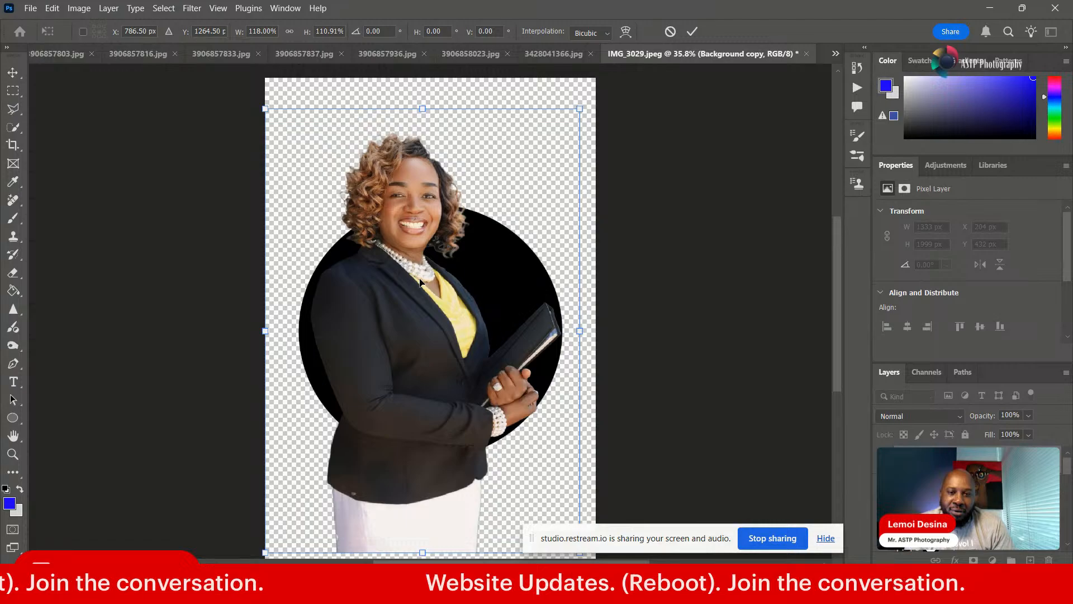
{"action": "left_click", "coordinate": [692, 32]}
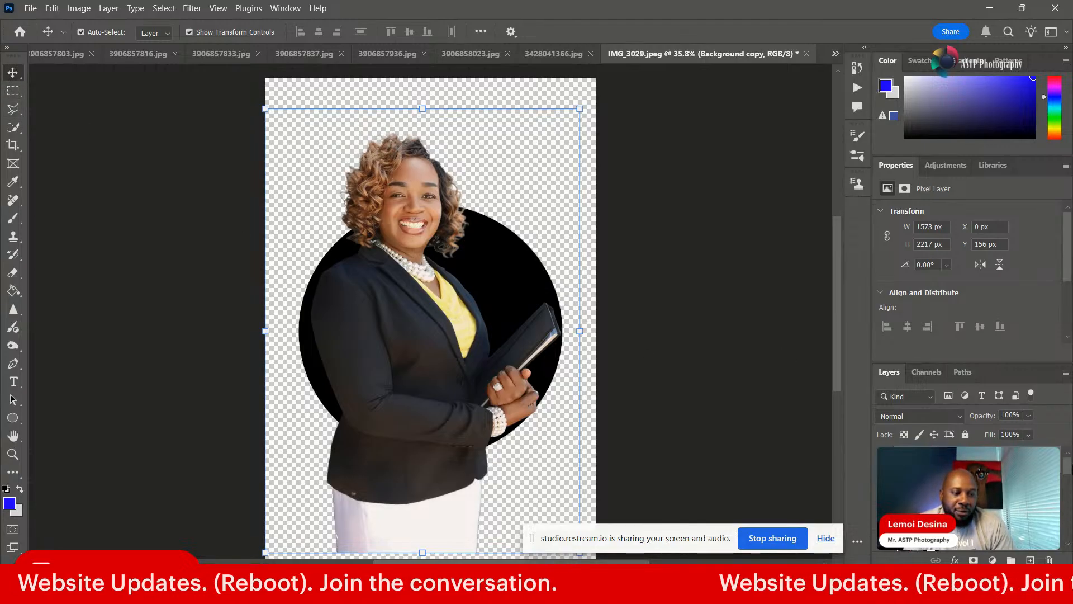
- Load the Ellipse 1 circle as a selection, then invert it with the woman's Background copy layer active
{"action": "left_click_drag", "start_coordinate": [1069, 469], "coordinate": [1069, 533]}
{"action": "left_click", "coordinate": [972, 506]}
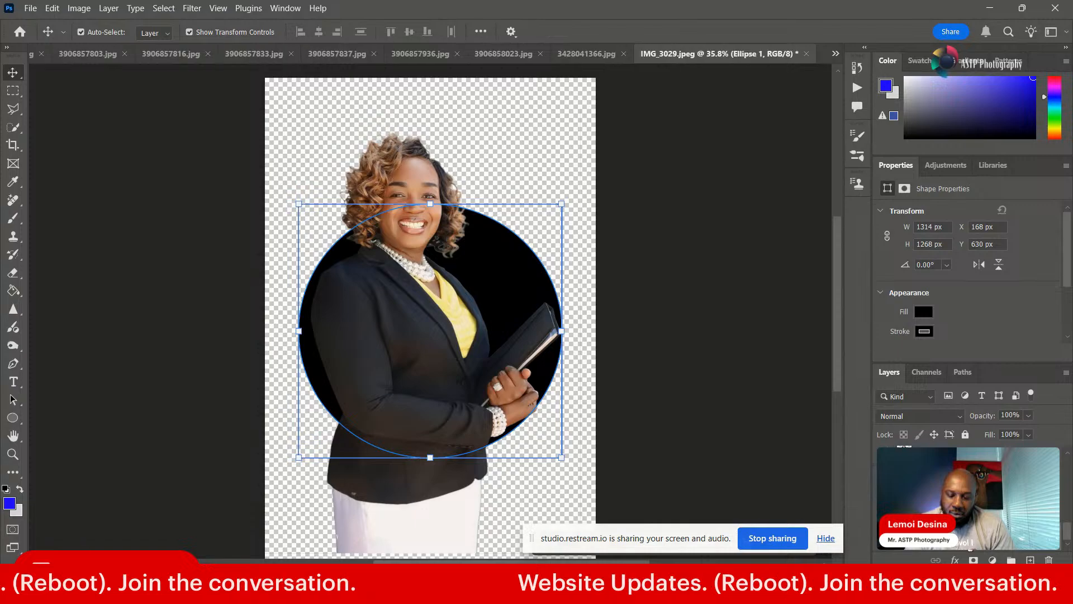
{"action": "left_click", "coordinate": [578, 336]}
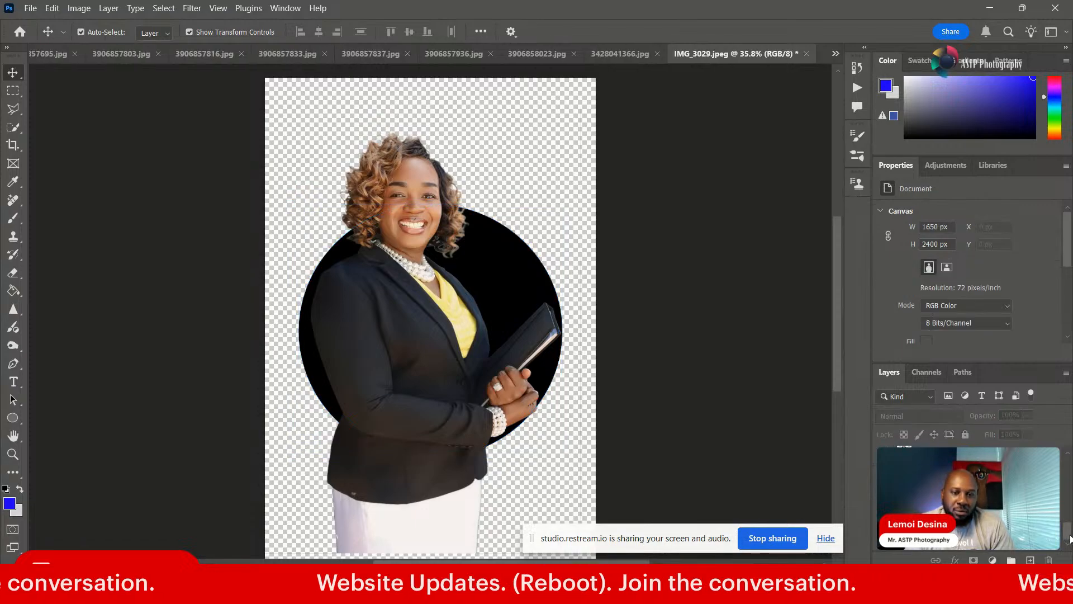
{"action": "left_click", "coordinate": [904, 505], "text": "ctrl"}
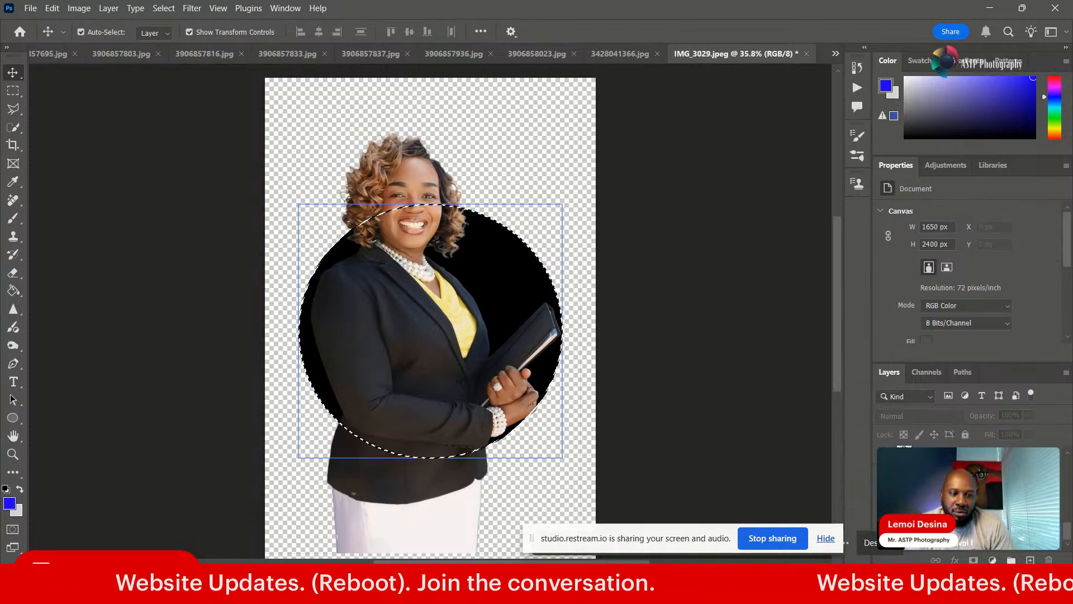
{"action": "left_click_drag", "start_coordinate": [1068, 535], "coordinate": [1061, 456]}
{"action": "left_click", "coordinate": [976, 463]}
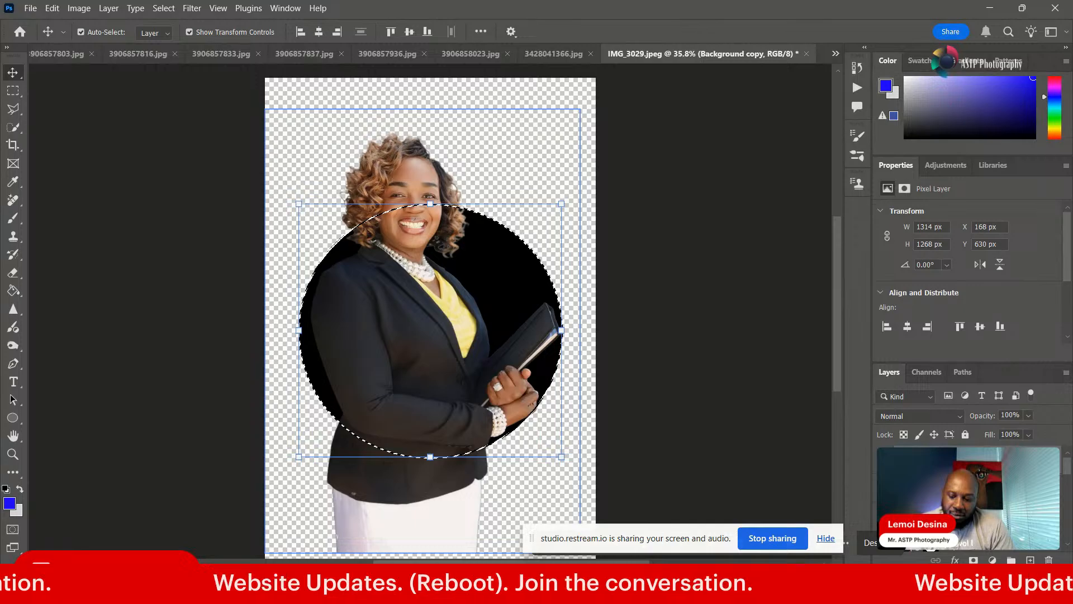
{"action": "key", "text": "ctrl+shift+i"}
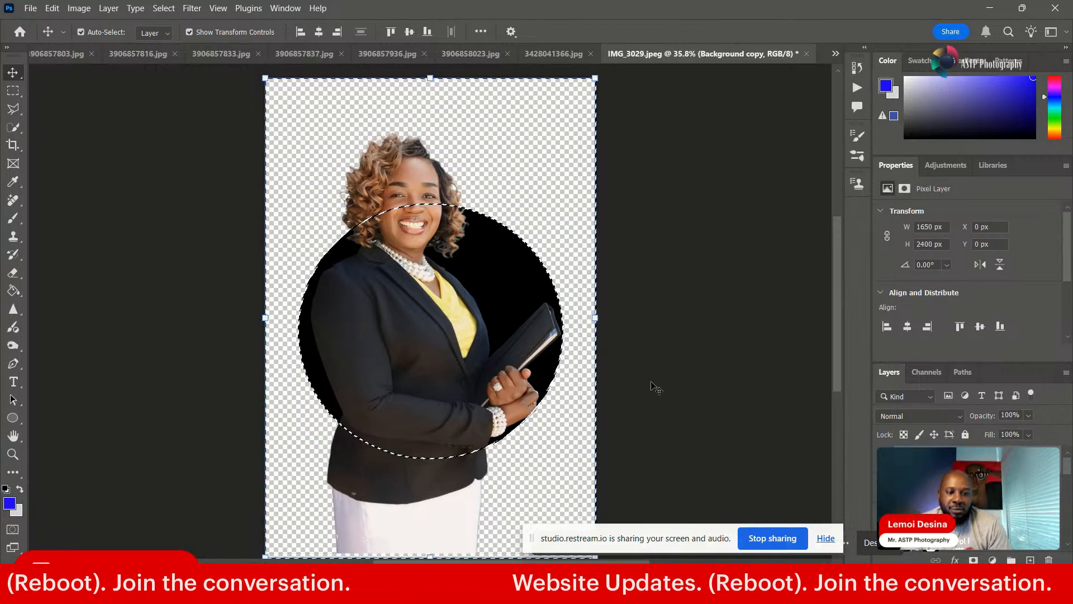
- Paint black on the woman's layer mask to hide her body below the circle, then clear the selection
{"action": "left_click", "coordinate": [943, 464]}
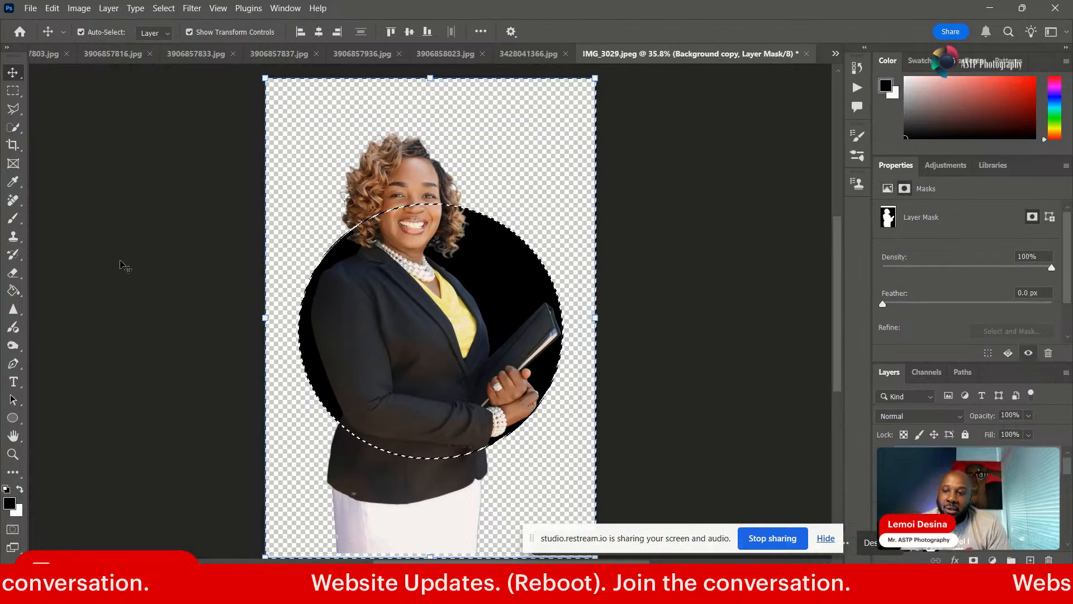
{"action": "left_click", "coordinate": [12, 218]}
{"action": "mouse_move", "coordinate": [357, 481]}
{"action": "left_mouse_down"}
{"action": "mouse_move", "coordinate": [346, 448]}
{"action": "mouse_move", "coordinate": [423, 491]}
{"action": "mouse_move", "coordinate": [511, 474]}
{"action": "mouse_move", "coordinate": [348, 494]}
{"action": "mouse_move", "coordinate": [362, 514]}
{"action": "mouse_move", "coordinate": [491, 526]}
{"action": "mouse_move", "coordinate": [404, 545]}
{"action": "mouse_move", "coordinate": [318, 545]}
{"action": "mouse_move", "coordinate": [400, 541]}
{"action": "left_mouse_up"}
{"action": "key", "text": "ctrl+d"}
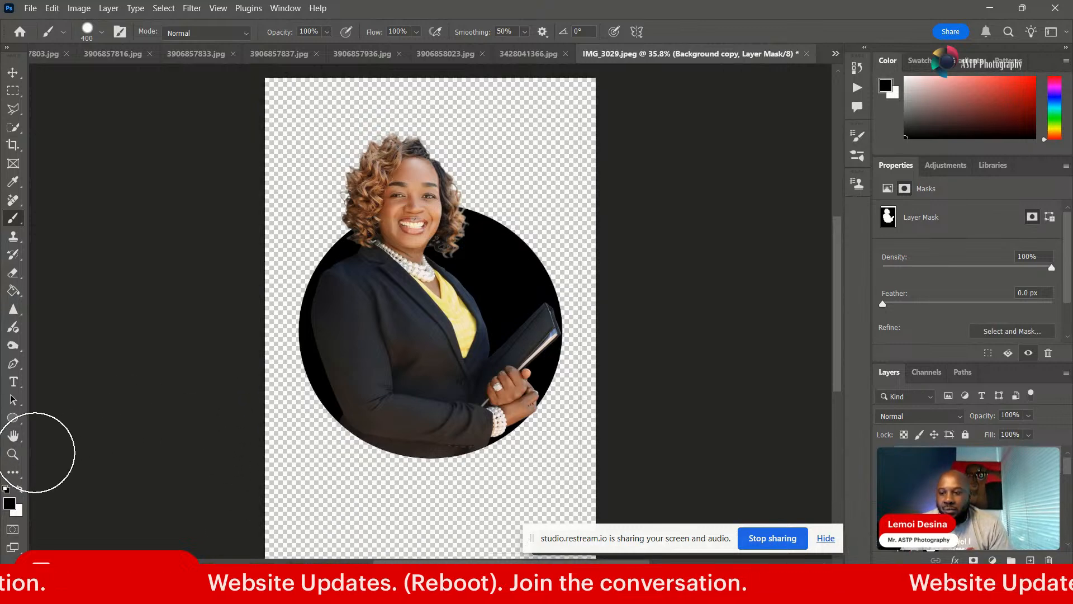
- Add a new empty layer directly above the "Day 5. Building My Website. Creating More Gallery Covers." text layer
{"action": "left_click", "coordinate": [16, 455]}
{"action": "left_click", "coordinate": [367, 242]}
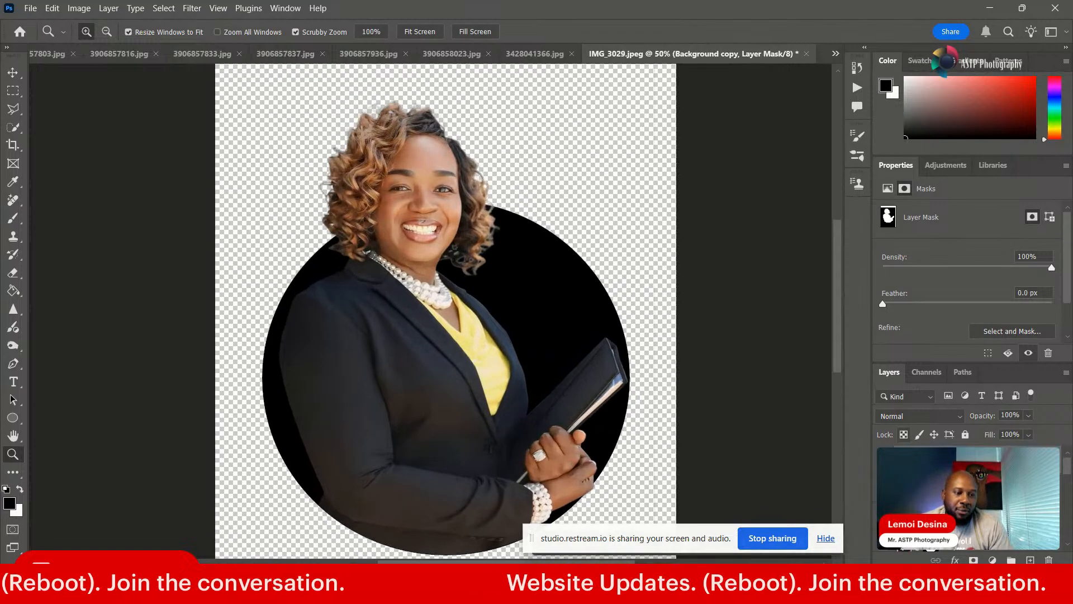
{"action": "left_click", "coordinate": [997, 517]}
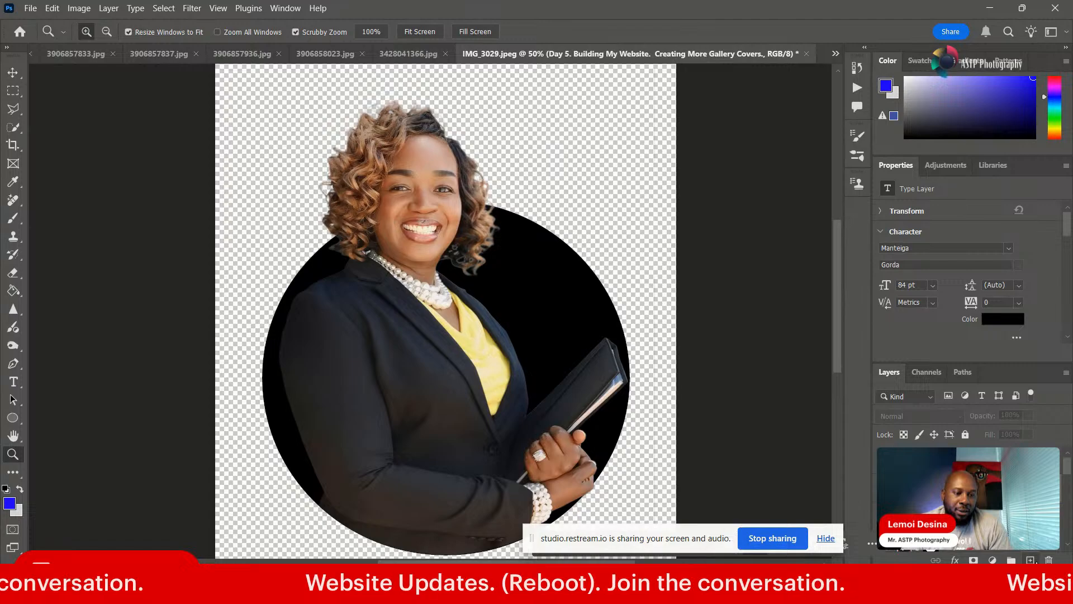
{"action": "left_click", "coordinate": [1031, 559]}
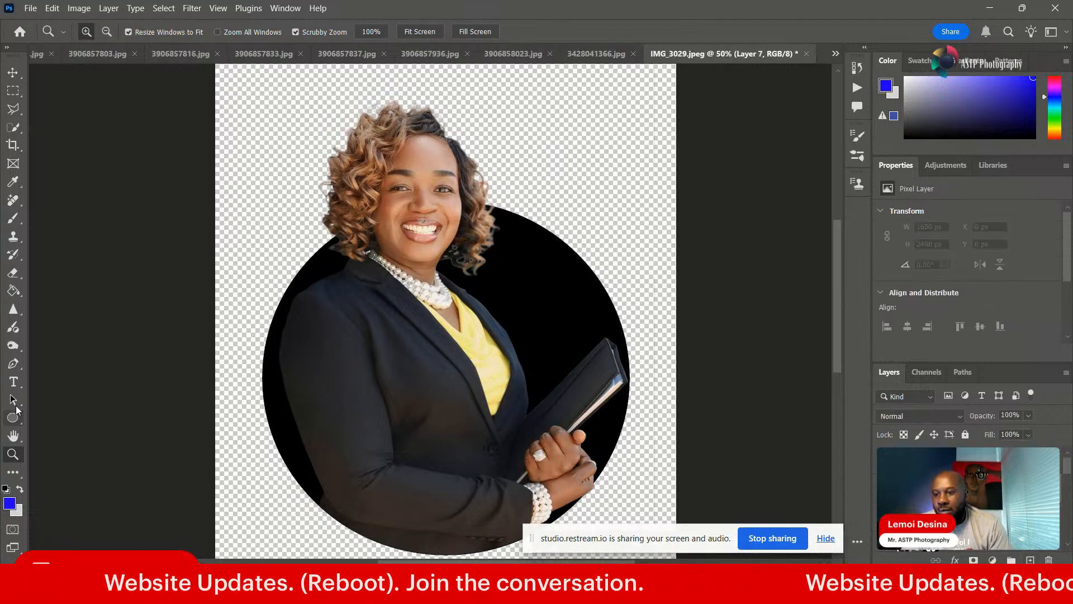
- Fill the new layer with near-black #030305 using the Paint Bucket as a backdrop behind the woman
{"action": "left_click", "coordinate": [15, 296]}
{"action": "left_click", "coordinate": [20, 491]}
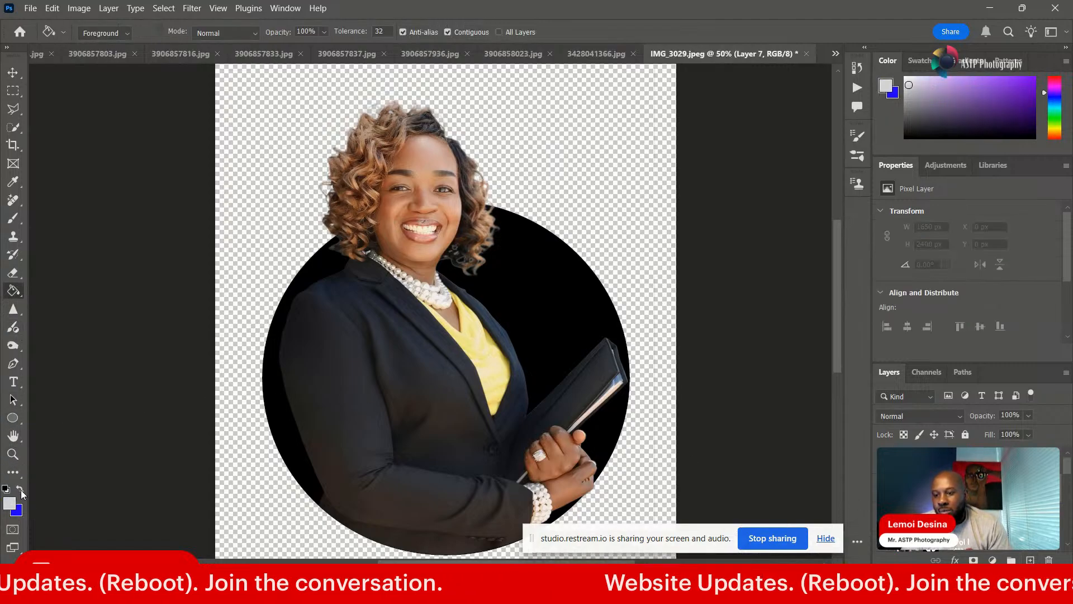
{"action": "left_click", "coordinate": [20, 491]}
{"action": "left_click", "coordinate": [9, 503]}
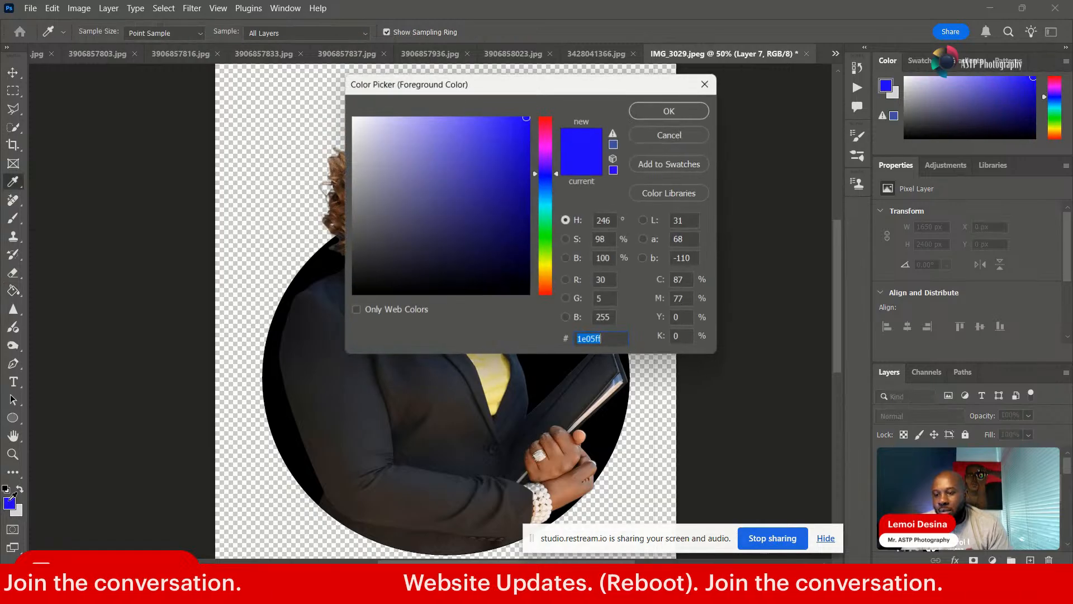
{"action": "left_click", "coordinate": [426, 290]}
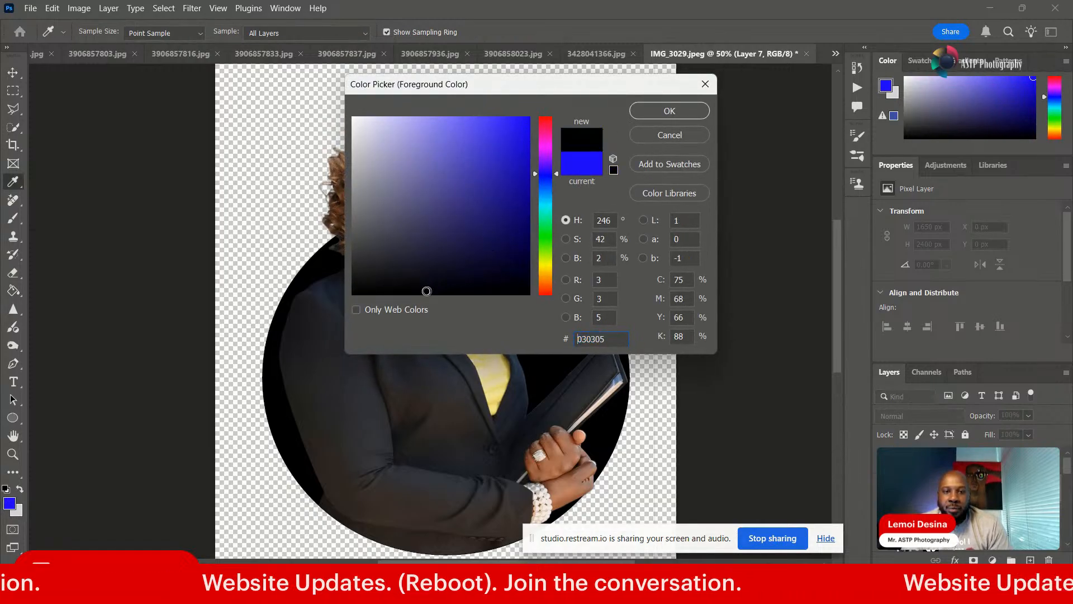
{"action": "left_click", "coordinate": [669, 110]}
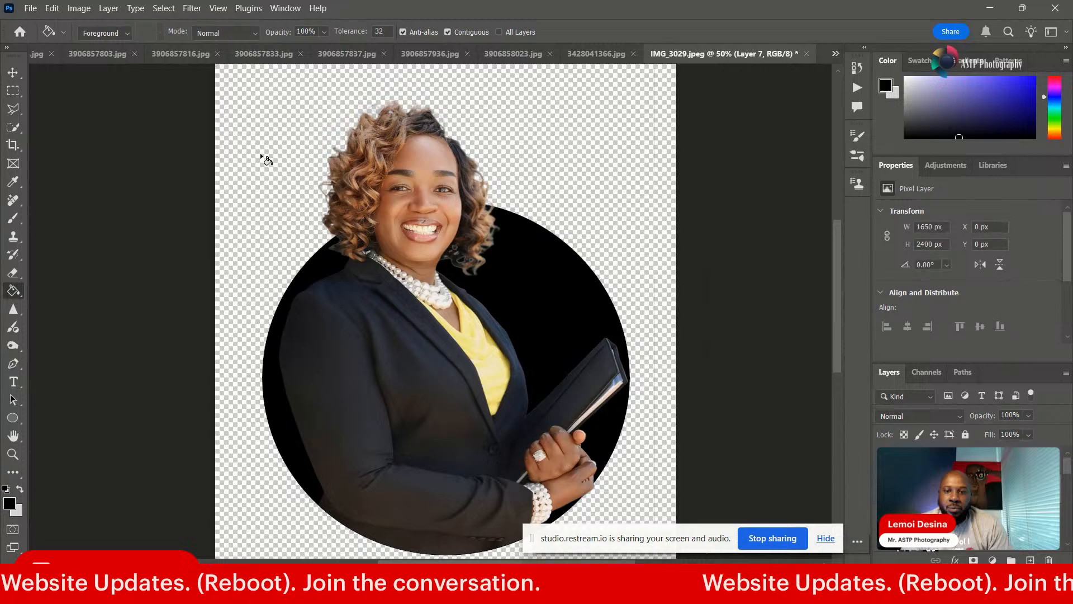
{"action": "left_click", "coordinate": [265, 160]}
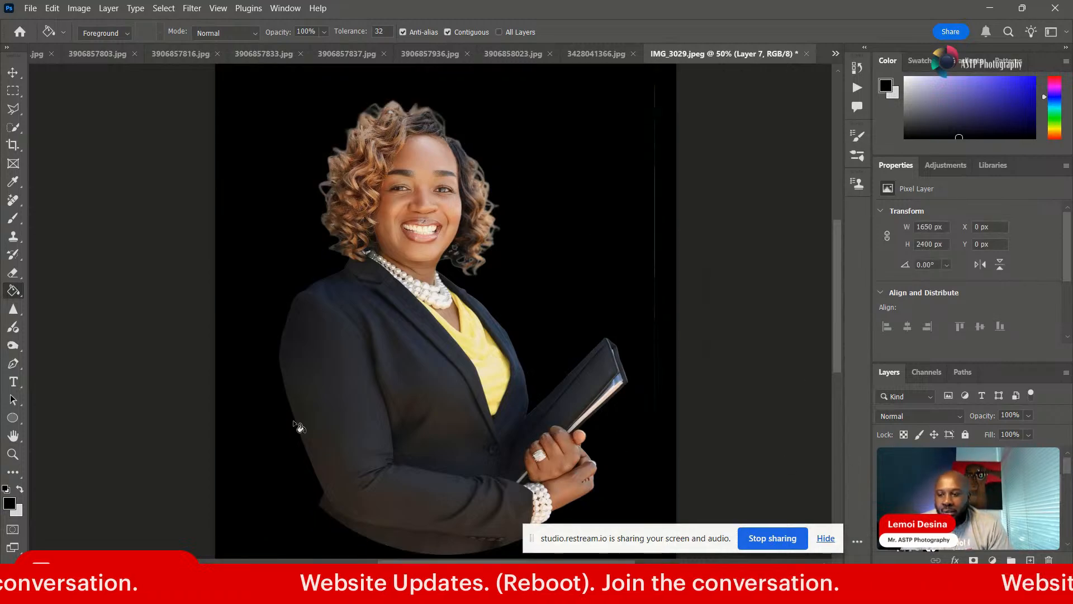
- Choose a dark bluish grey foreground colour and fill the backdrop layer with it
{"action": "left_click", "coordinate": [11, 504]}
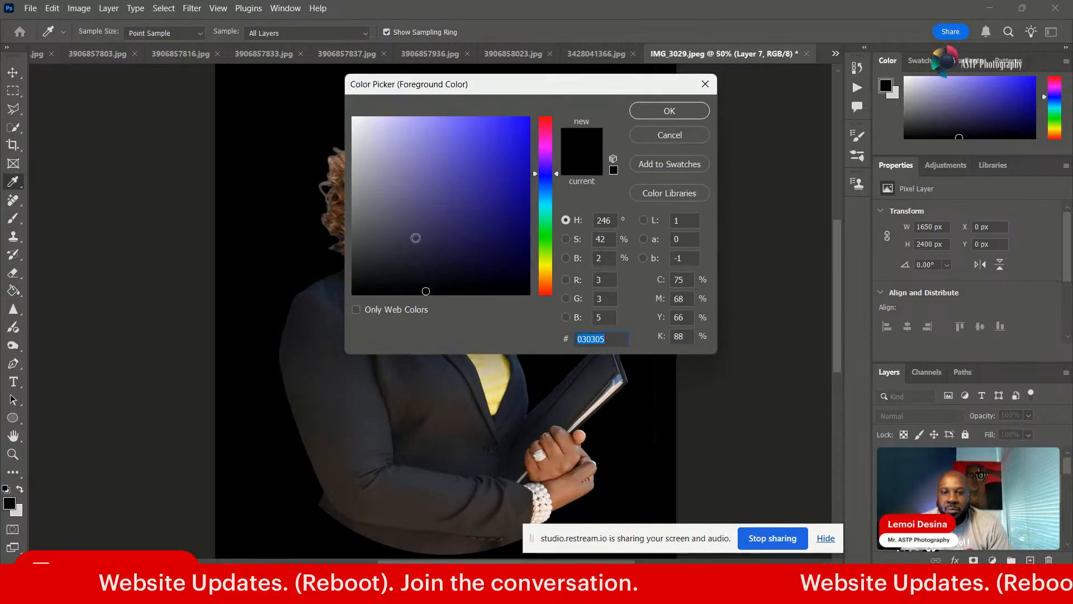
{"action": "left_click", "coordinate": [368, 256]}
{"action": "left_click_drag", "start_coordinate": [369, 256], "coordinate": [374, 247]}
{"action": "left_click", "coordinate": [672, 117]}
{"action": "key", "text": "g"}
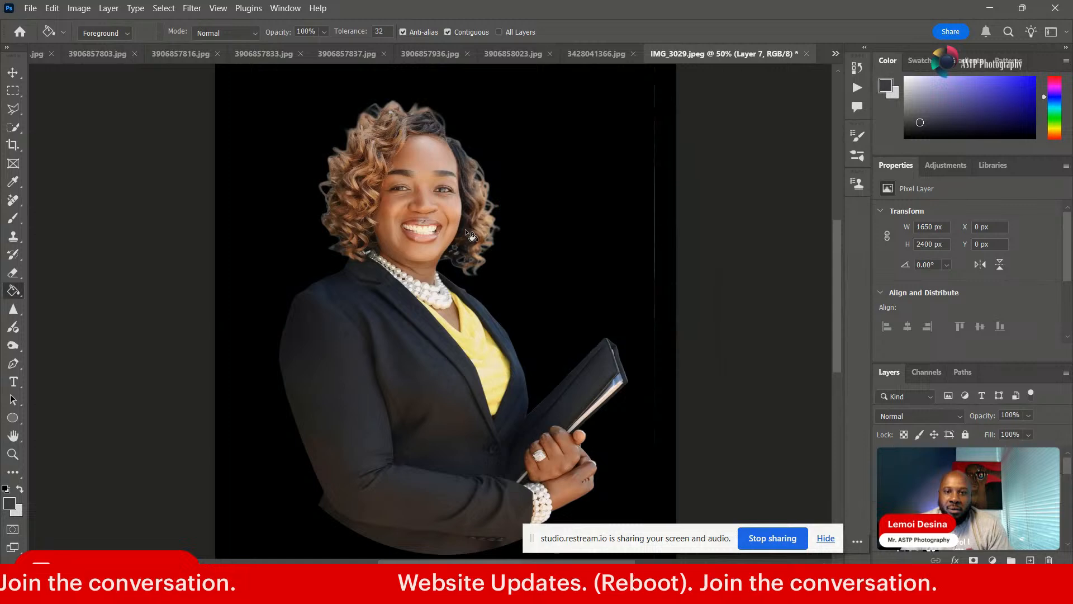
{"action": "left_click", "coordinate": [269, 158]}
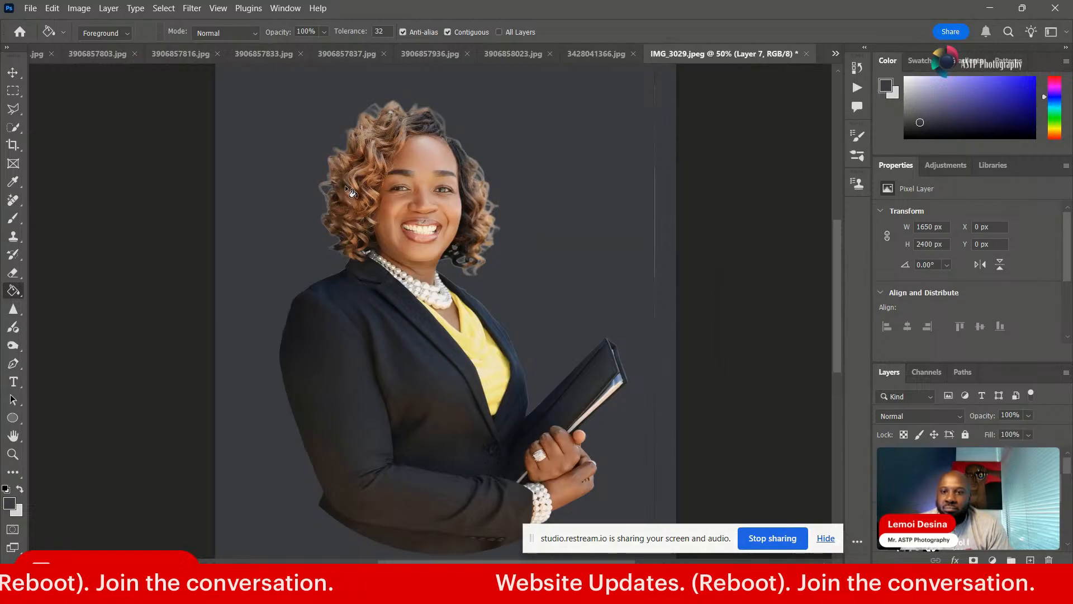
- Select the woman's layer and the grey backdrop layer in turn to compare their bounds and inspect the cut-out against the backdrop
{"action": "left_click", "coordinate": [12, 72]}
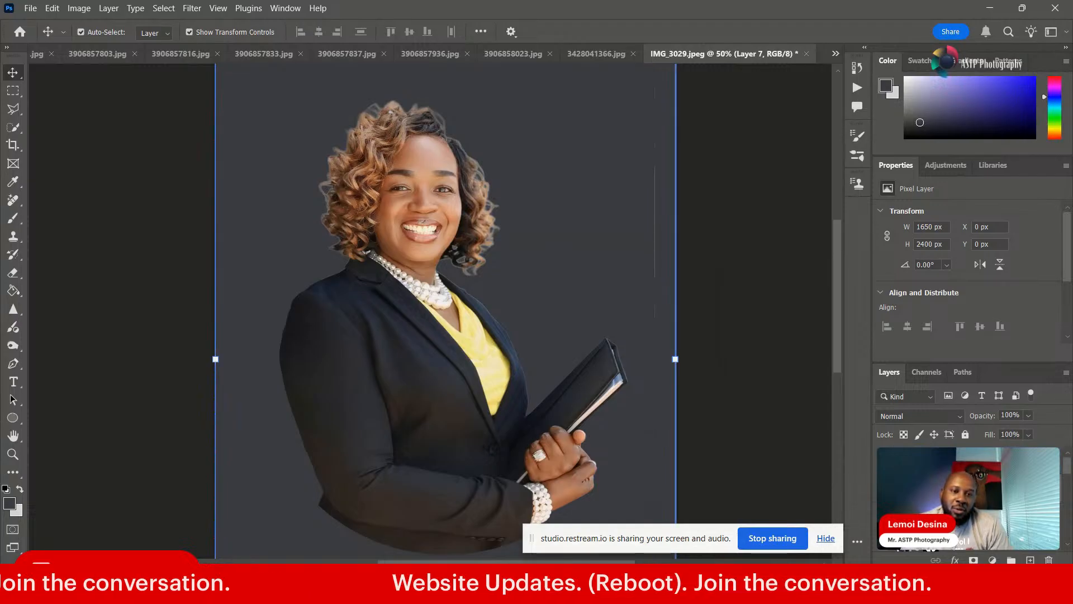
{"action": "mouse_move", "coordinate": [834, 332]}
{"action": "left_mouse_down"}
{"action": "mouse_move", "coordinate": [828, 308]}
{"action": "mouse_move", "coordinate": [844, 404]}
{"action": "mouse_move", "coordinate": [834, 319]}
{"action": "left_mouse_up"}
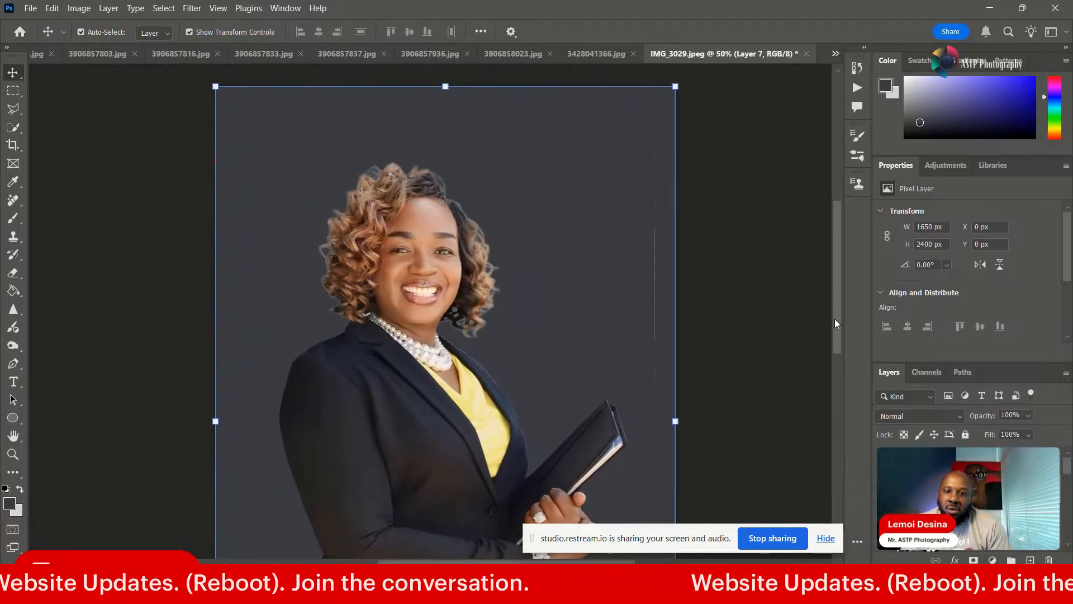
{"action": "left_click", "coordinate": [922, 461]}
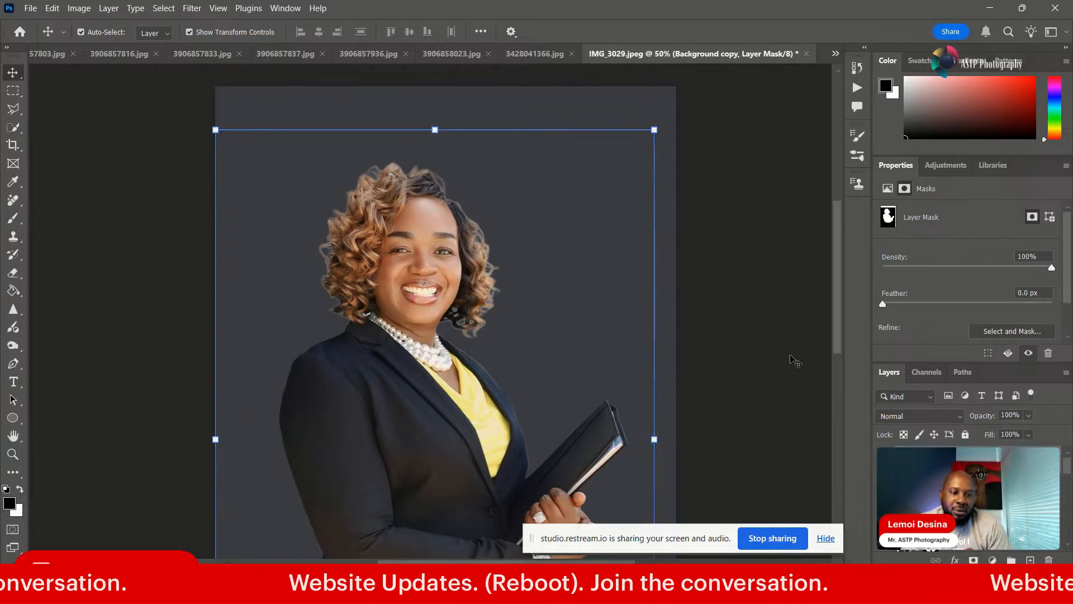
{"action": "left_click", "coordinate": [448, 380]}
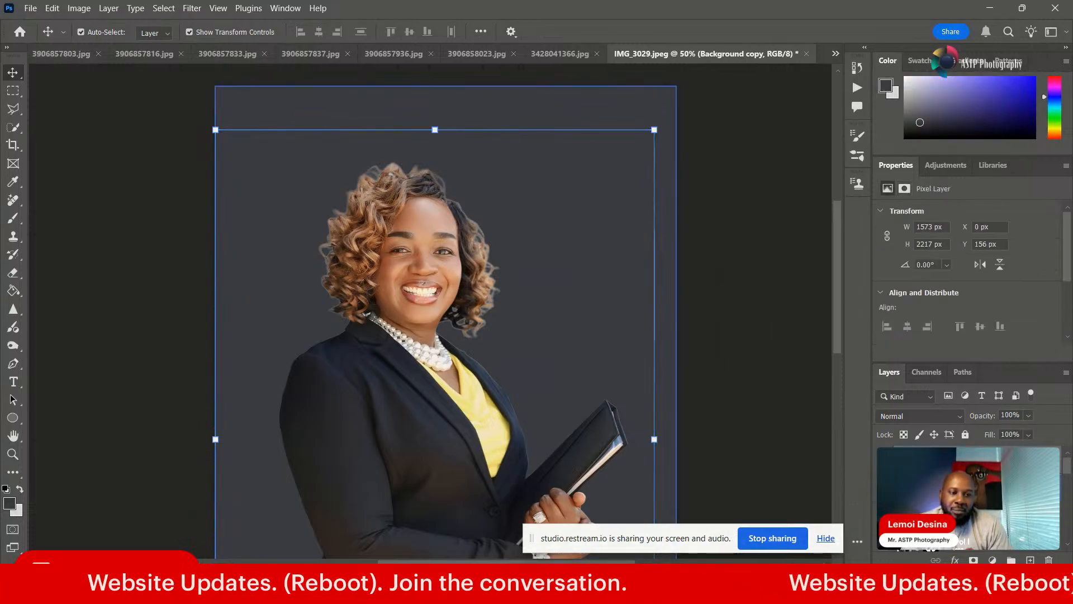
{"action": "left_click", "coordinate": [581, 268]}
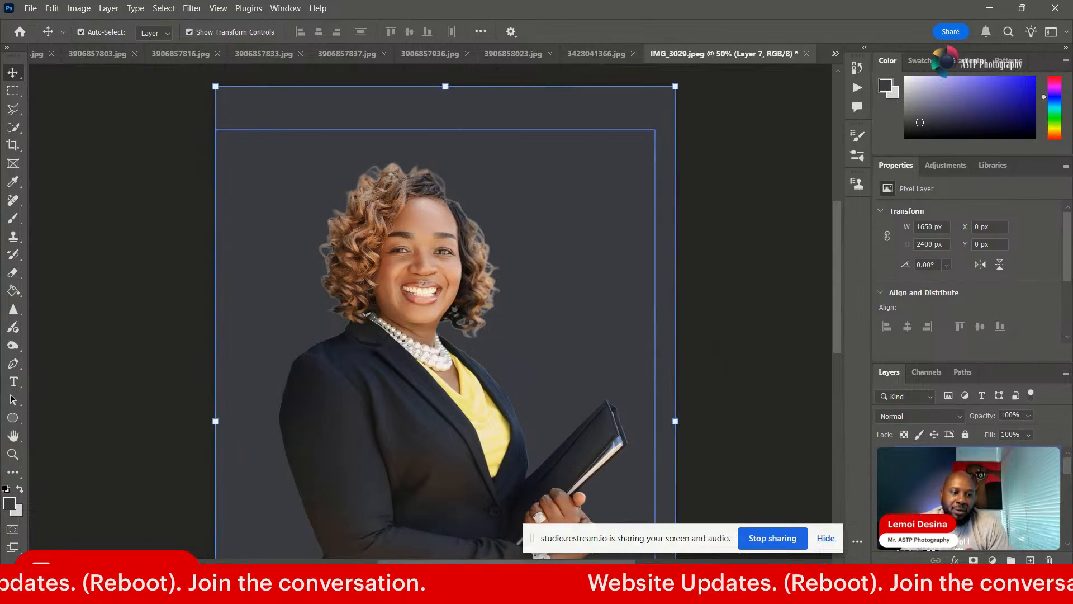
{"action": "left_click", "coordinate": [437, 391]}
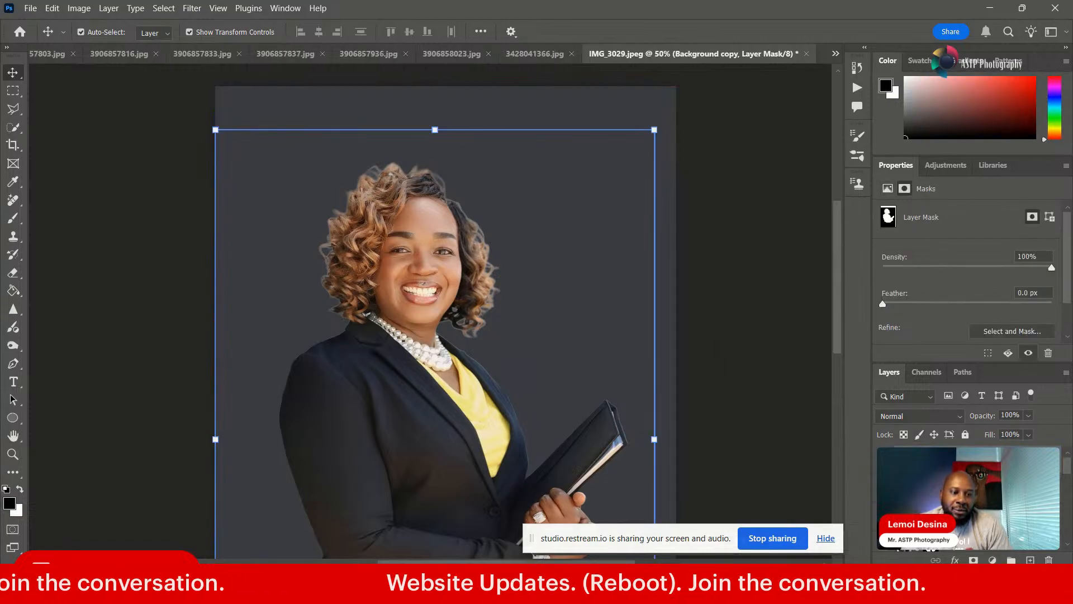
{"action": "left_click", "coordinate": [598, 268]}
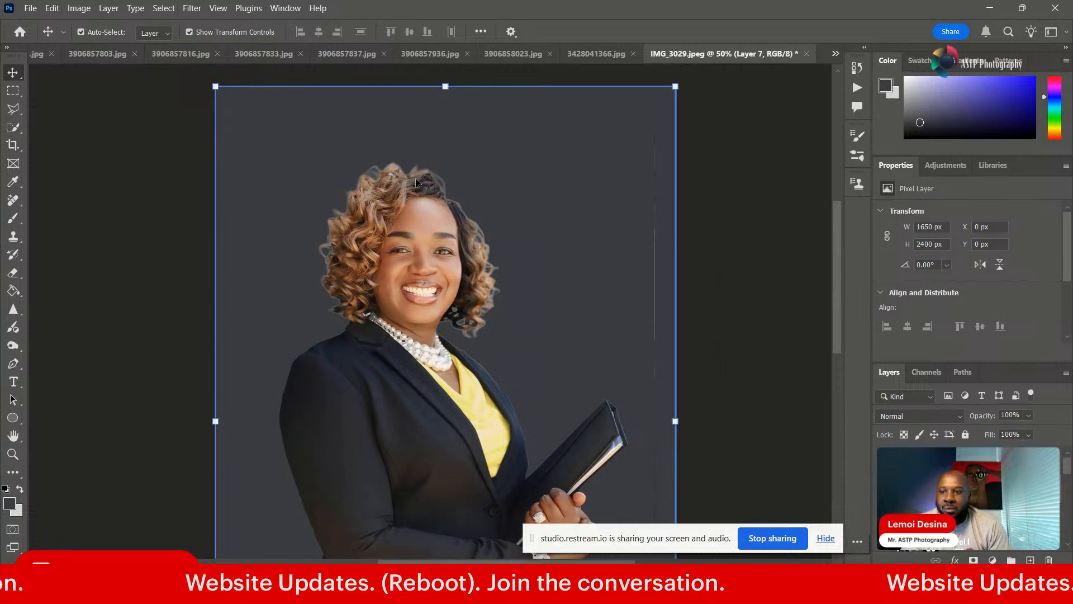
- Paint black with the Brush on the woman's layer mask to hide the thin stray line down the right side of the backdrop
{"action": "left_click", "coordinate": [14, 218]}
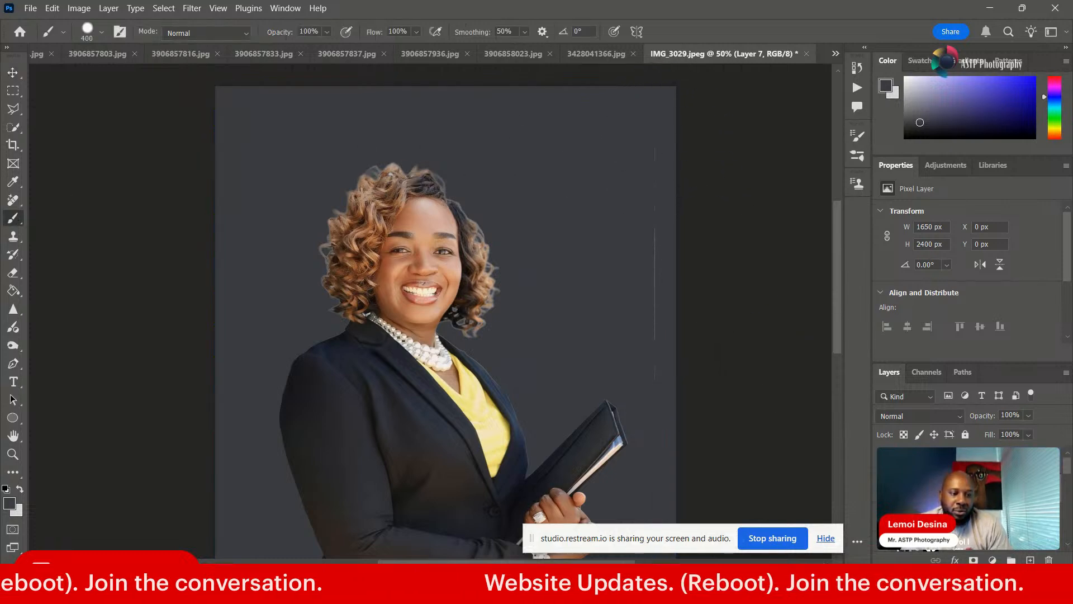
{"action": "left_click", "coordinate": [939, 461]}
{"action": "mouse_move", "coordinate": [670, 127]}
{"action": "left_mouse_down"}
{"action": "mouse_move", "coordinate": [707, 439]}
{"action": "mouse_move", "coordinate": [702, 495]}
{"action": "left_mouse_up"}
{"action": "scroll", "coordinate": [843, 317], "scroll_direction": "down", "scroll_amount": 5}
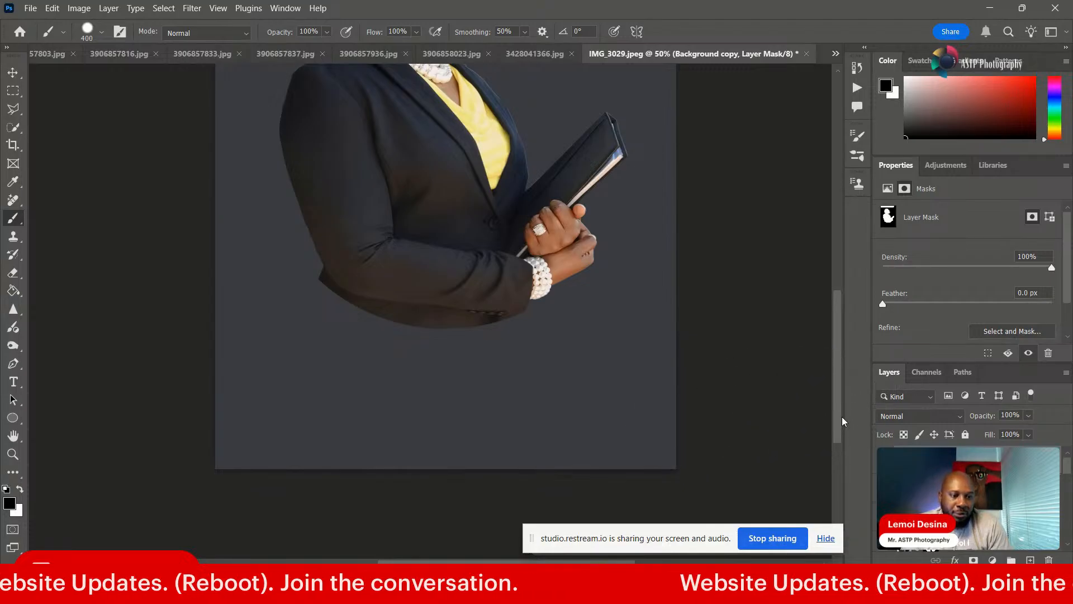
{"action": "left_click_drag", "start_coordinate": [837, 420], "coordinate": [831, 342]}
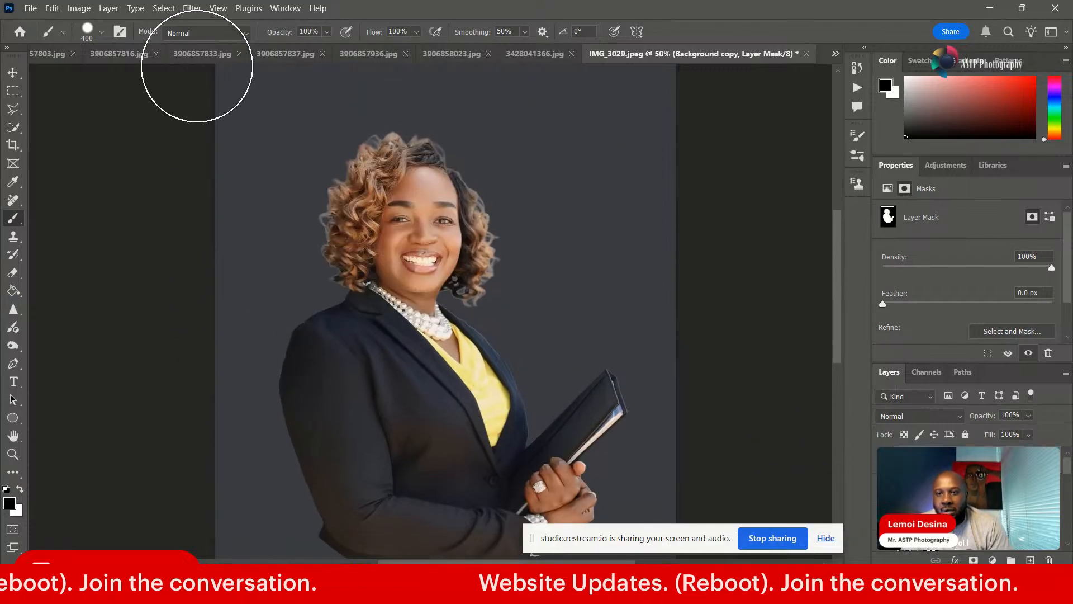
{"action": "left_click_drag", "start_coordinate": [838, 327], "coordinate": [836, 290]}
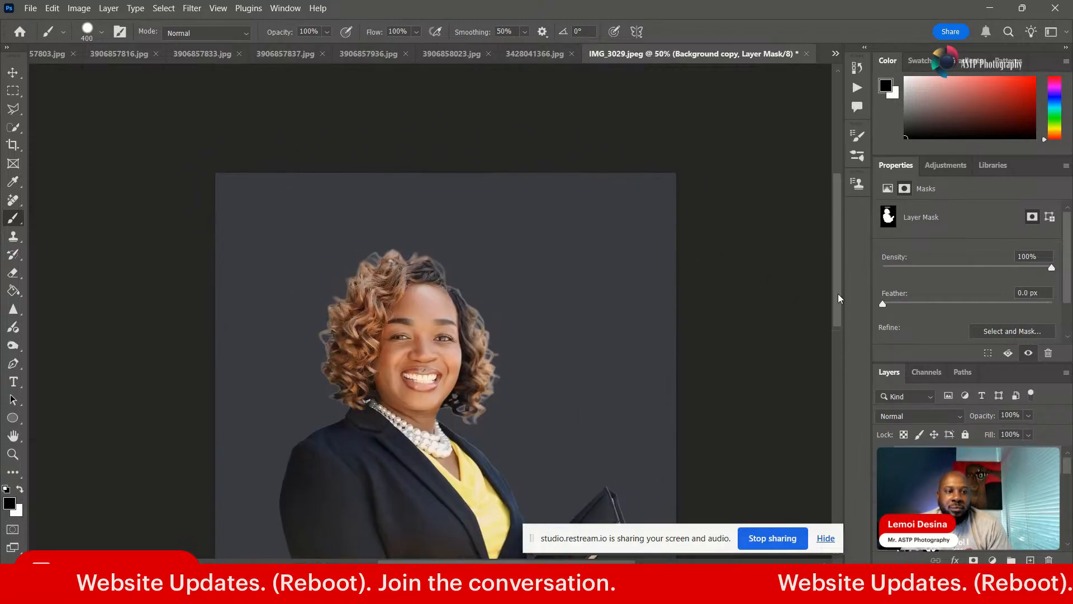
{"action": "left_click_drag", "start_coordinate": [839, 304], "coordinate": [838, 343]}
- Set the foreground colour to near-black #040404 and fill the backdrop layer with it using the Paint Bucket
{"action": "left_click", "coordinate": [963, 506]}
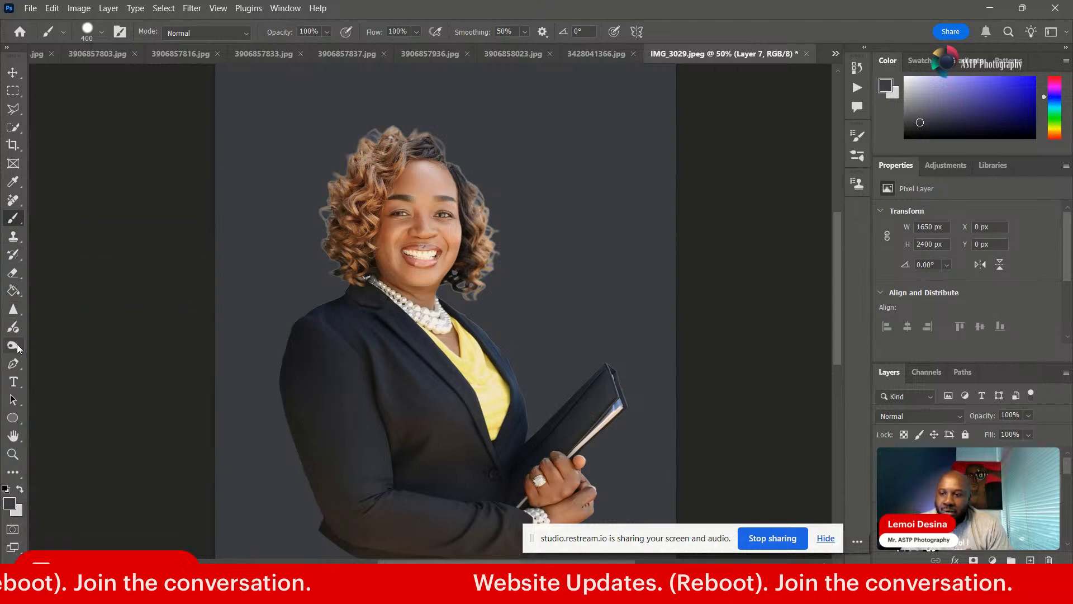
{"action": "left_click", "coordinate": [14, 290]}
{"action": "left_click", "coordinate": [14, 508]}
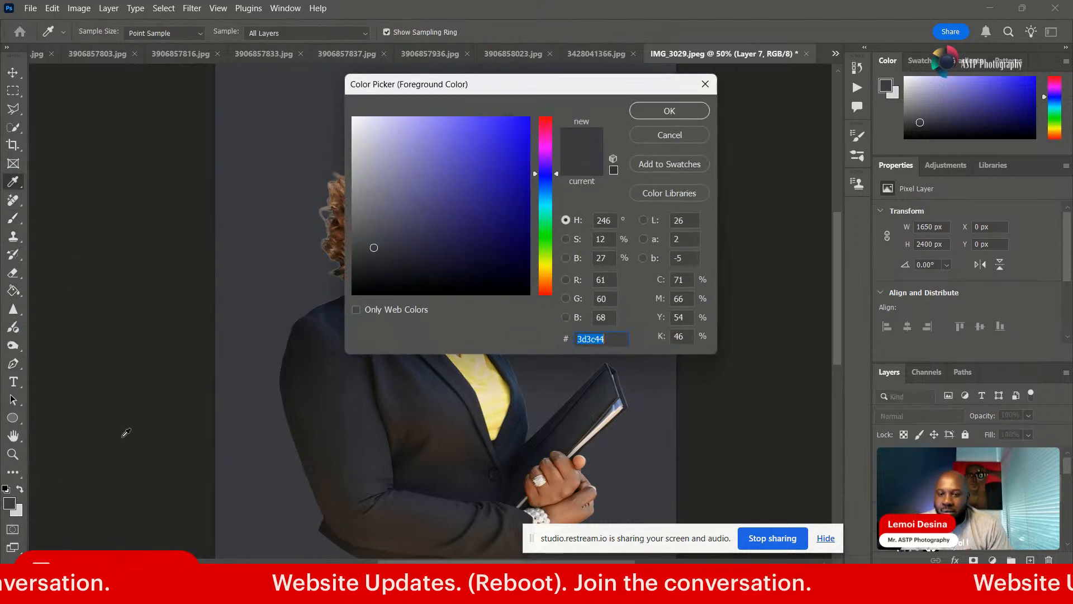
{"action": "left_click", "coordinate": [370, 291]}
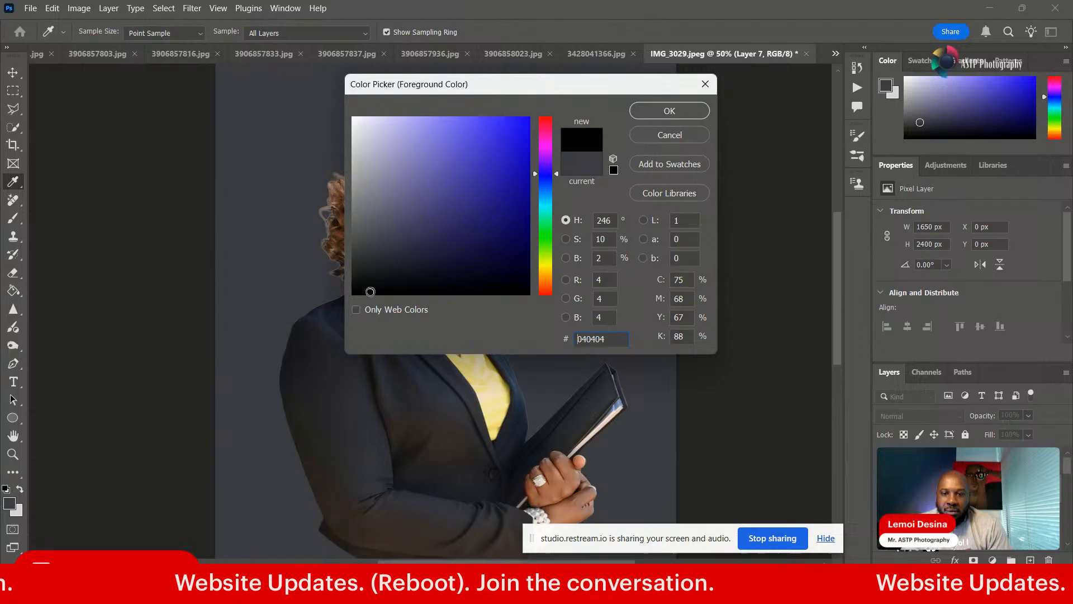
{"action": "left_click", "coordinate": [641, 113]}
{"action": "left_click", "coordinate": [281, 161]}
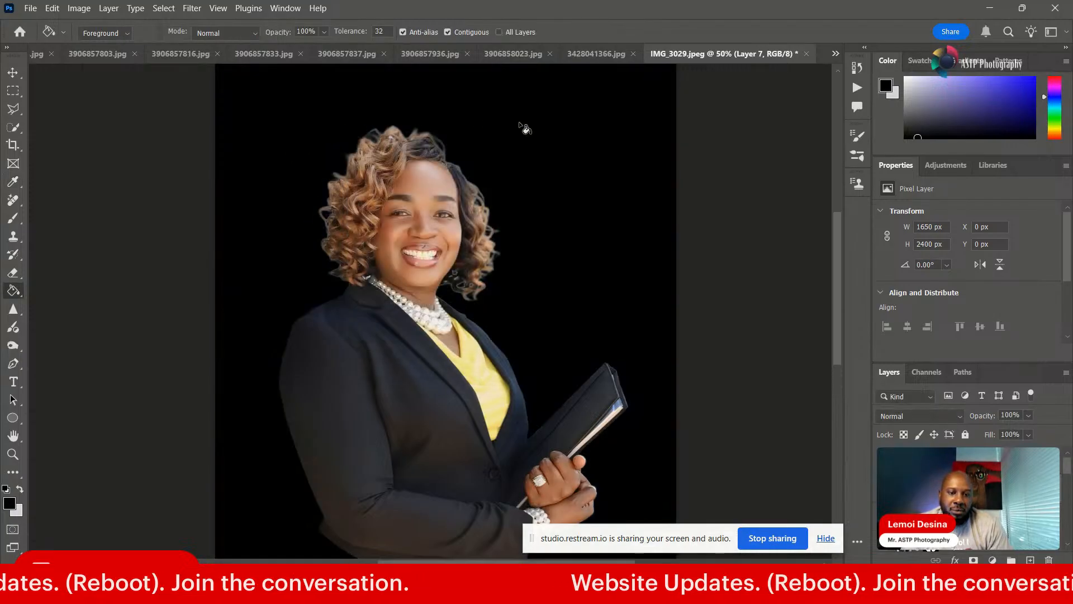
{"action": "mouse_move", "coordinate": [833, 319]}
{"action": "left_mouse_down"}
{"action": "mouse_move", "coordinate": [830, 362]}
{"action": "mouse_move", "coordinate": [830, 323]}
{"action": "left_mouse_up"}
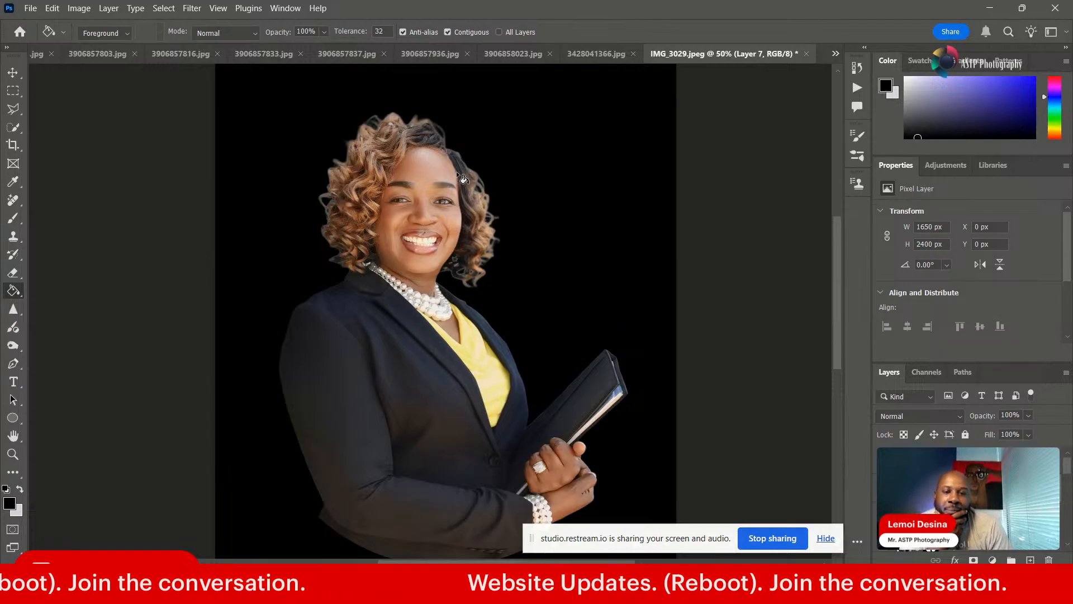
- Try to paint out the faint fringe along the left side of the woman's hair on her layer mask, reducing the brush size to 15
{"action": "left_click", "coordinate": [972, 461]}
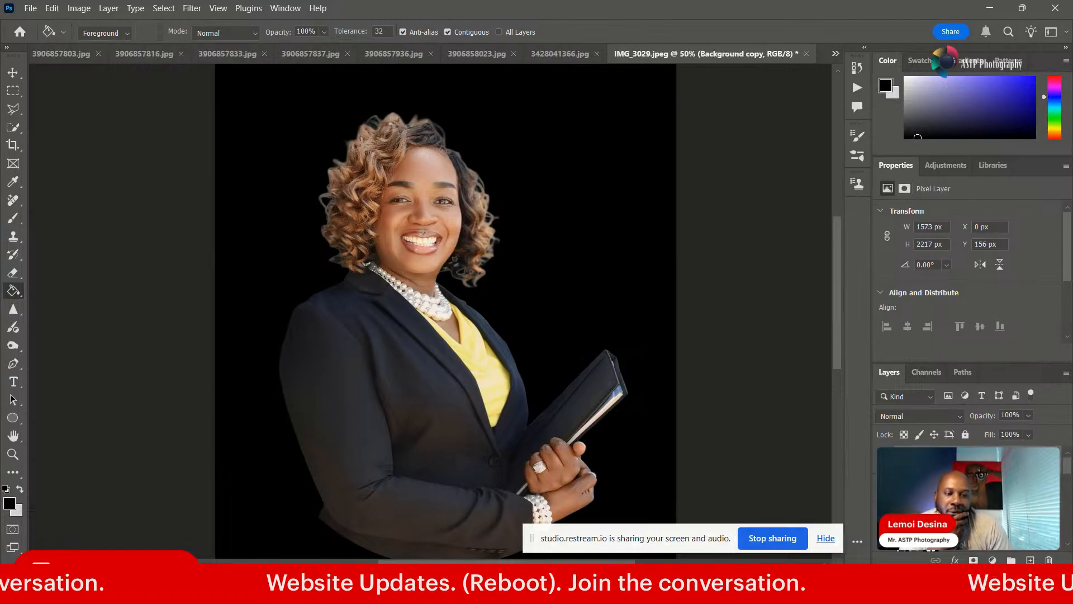
{"action": "left_click", "coordinate": [12, 345]}
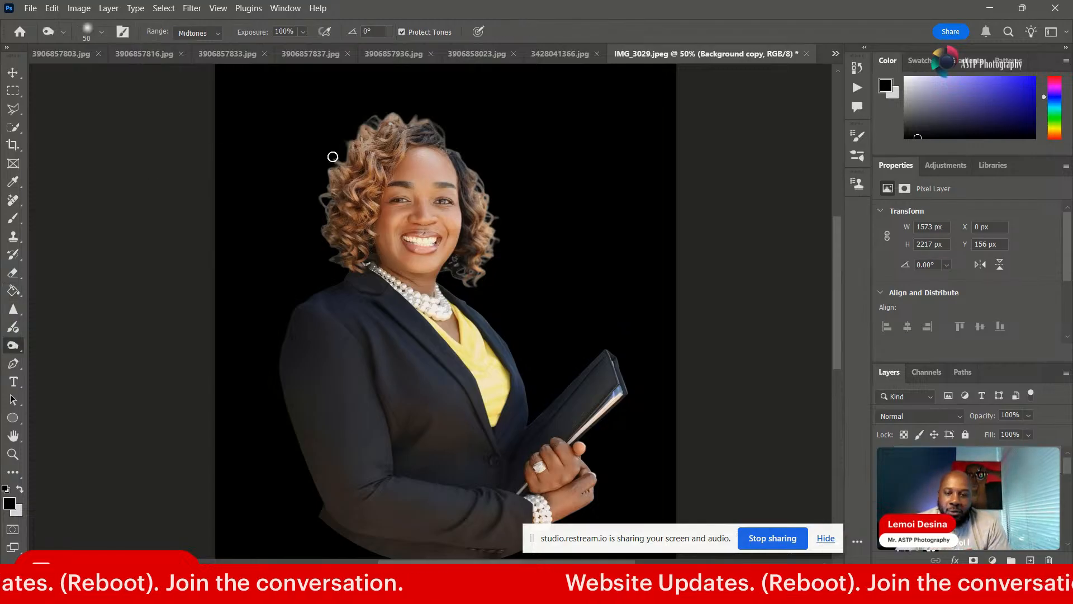
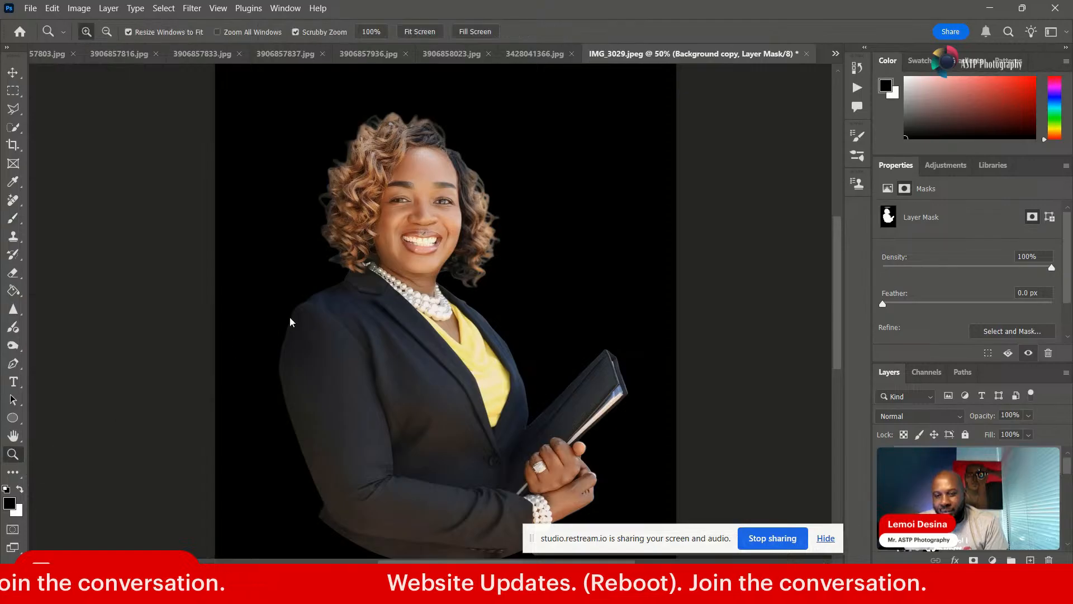
{"action": "left_click", "coordinate": [419, 104]}
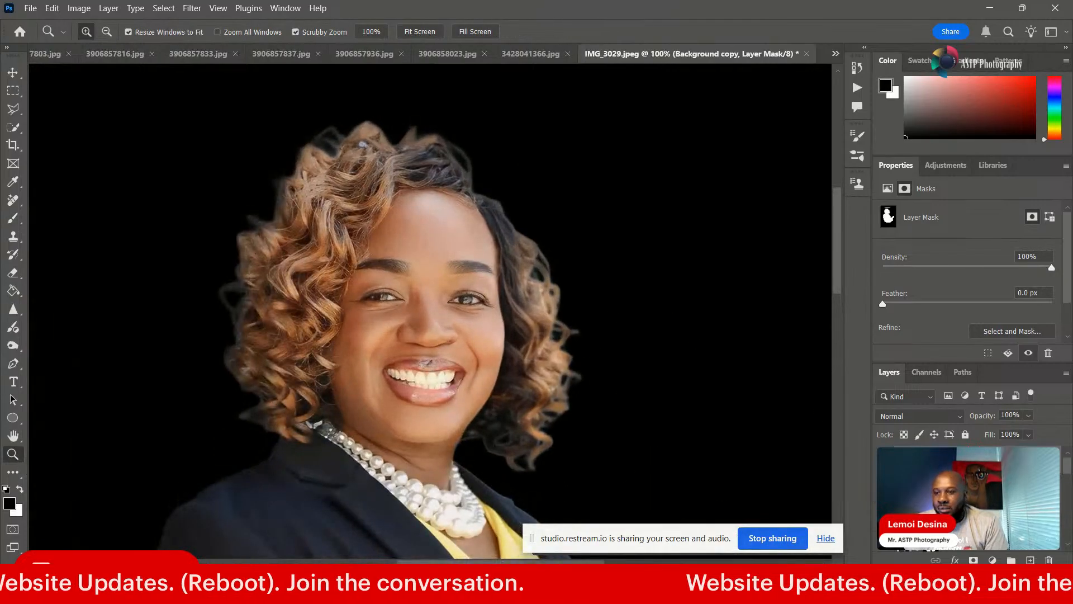
{"action": "left_click", "coordinate": [12, 217]}
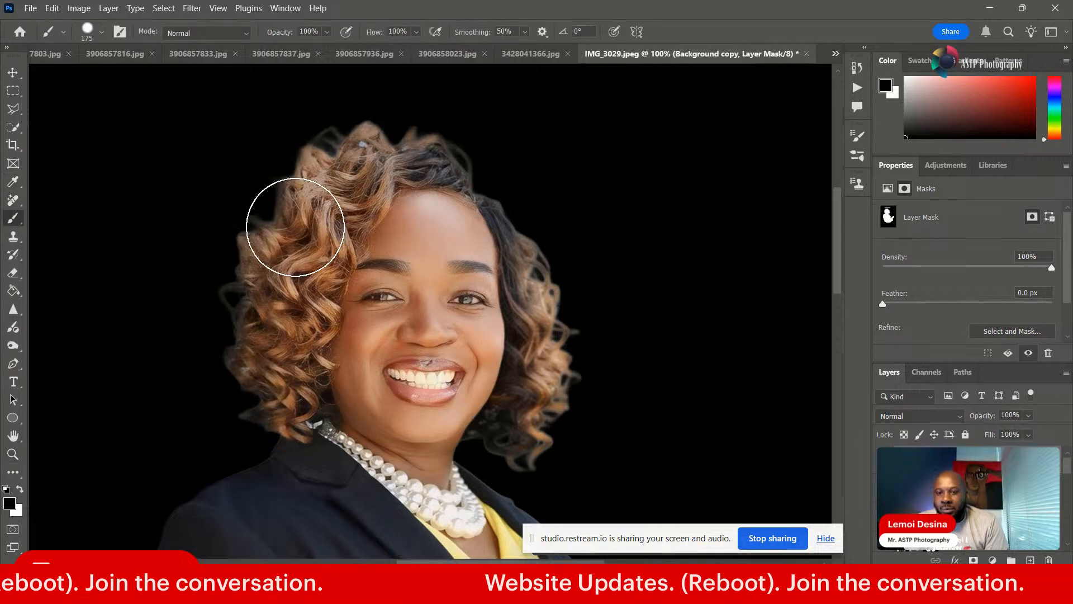
{"action": "key", "text": "bracketleft"}
{"action": "key", "text": "bracketleft"}
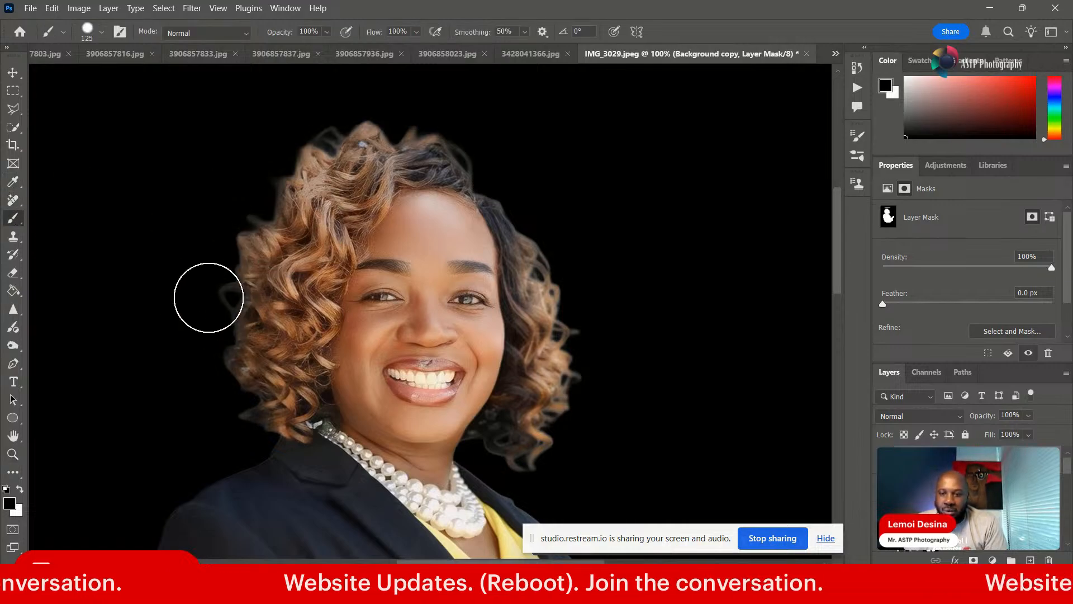
{"action": "key", "text": "bracketleft"}
{"action": "key", "text": "bracketleft"}
{"action": "key", "text": "bracketleft"}
{"action": "key", "text": "bracketleft"}
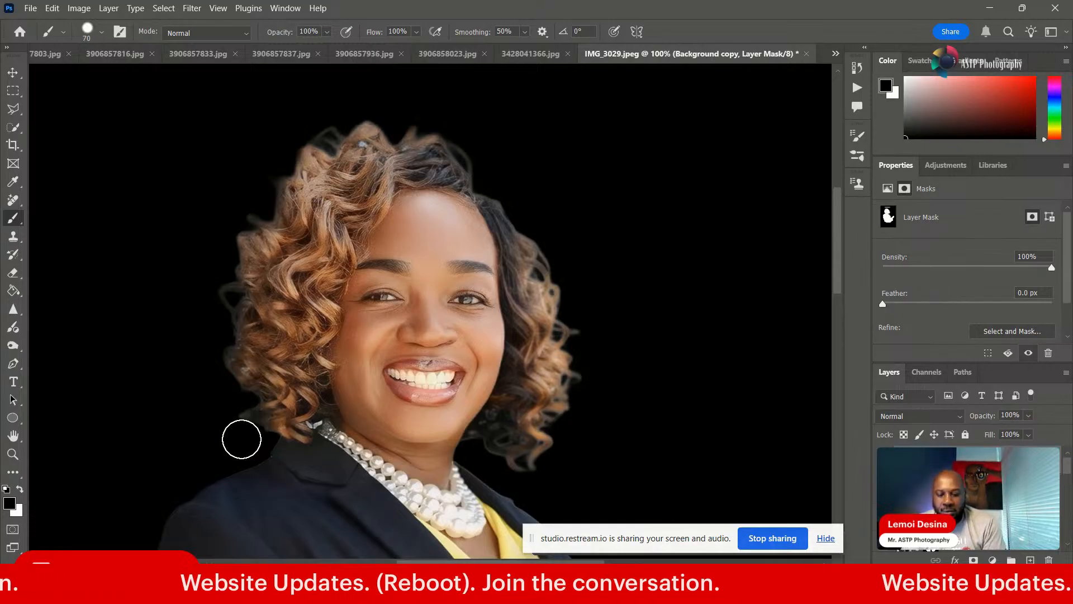
{"action": "key", "text": "bracketleft"}
{"action": "key", "text": "bracketleft"}
{"action": "key", "text": "bracketleft"}
{"action": "key", "text": "bracketleft"}
{"action": "key", "text": "bracketleft"}
{"action": "key", "text": "bracketleft"}
{"action": "key", "text": "bracketleft"}
{"action": "key", "text": "bracketleft"}
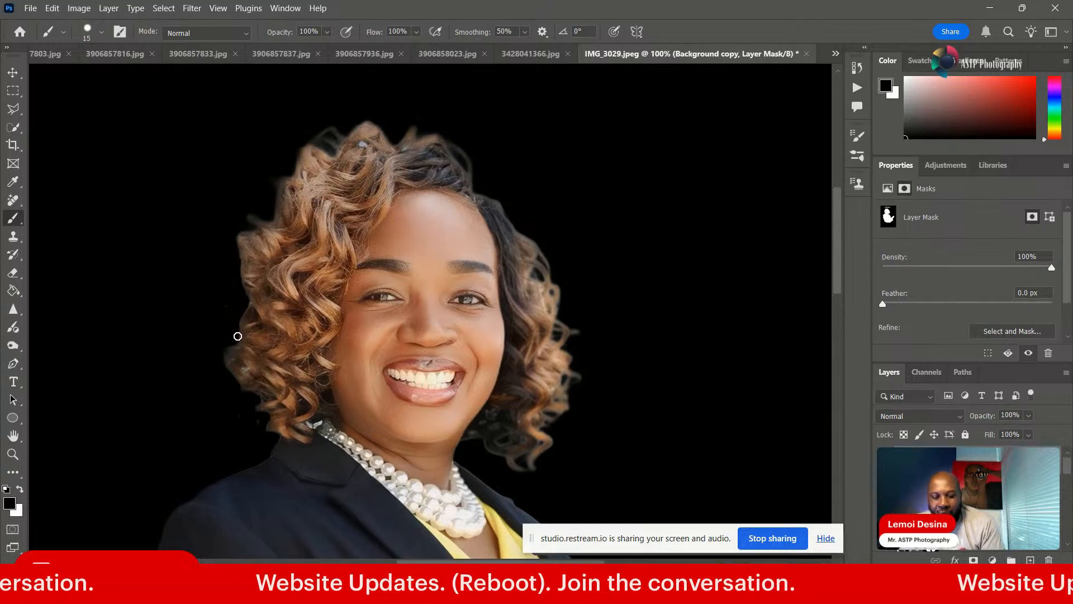
- Try to clean the fringe along the upper-left hair edge with a size 9 brush, undo the mask painting, and enlarge the brush to 20
{"action": "key", "text": "bracketleft"}
{"action": "key", "text": "bracketleft"}
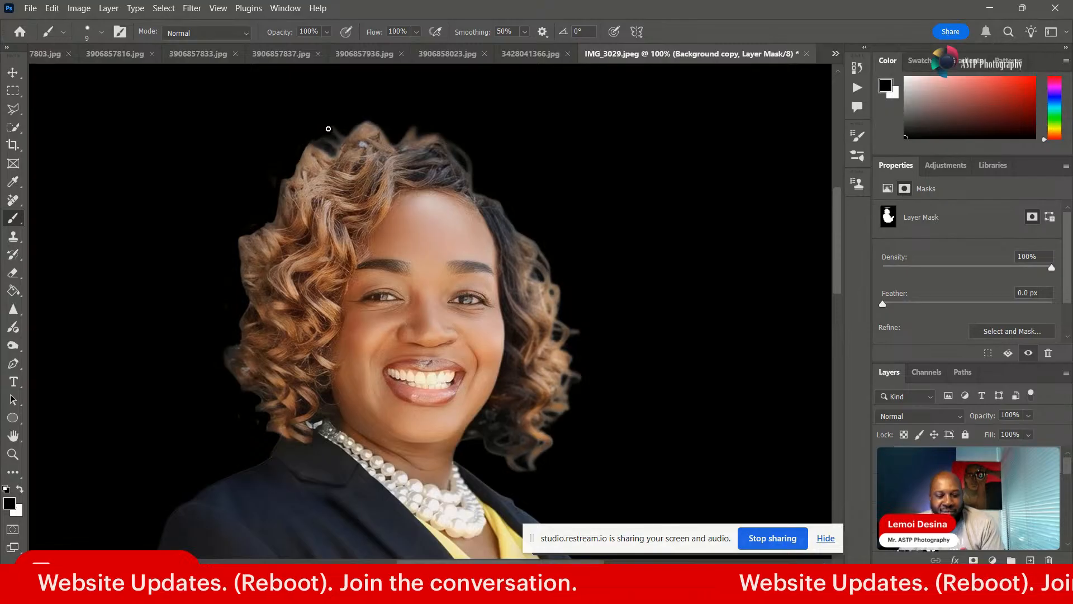
{"action": "key", "text": "bracketright"}
{"action": "key", "text": "bracketright"}
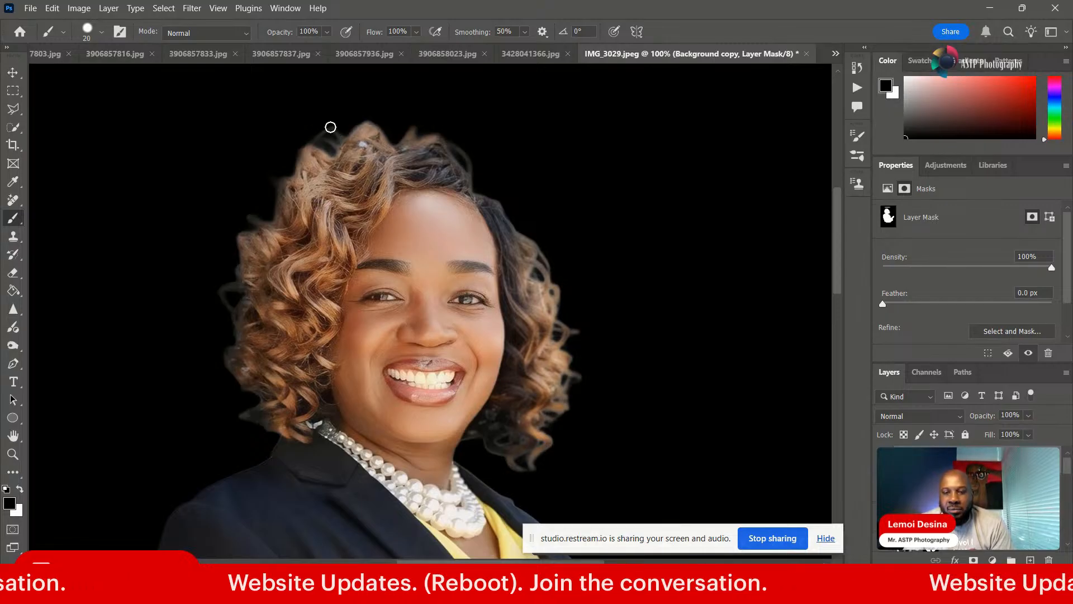
- Open Select and Mask on the image of the woman's layer and bring up its view and refine mode settings
{"action": "left_click", "coordinate": [898, 456]}
{"action": "left_click", "coordinate": [192, 8]}
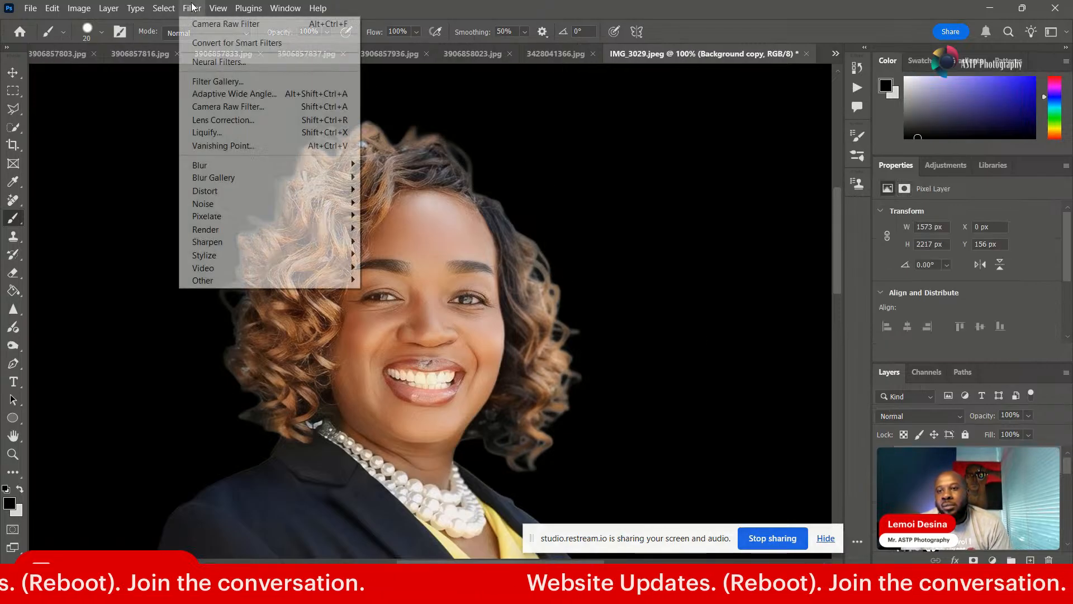
{"action": "left_click", "coordinate": [91, 117]}
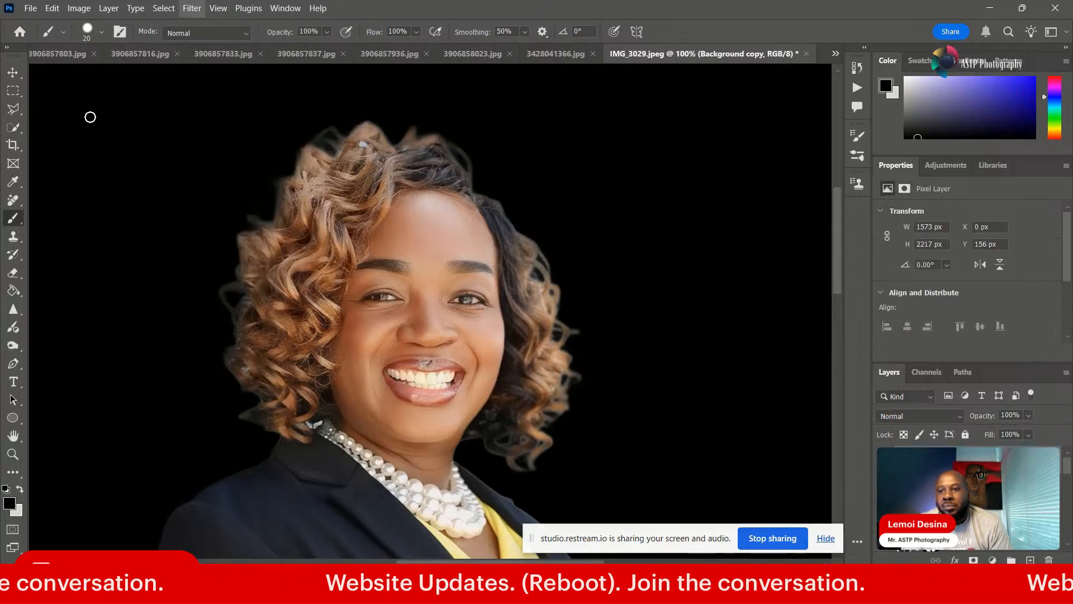
{"action": "left_click", "coordinate": [12, 128]}
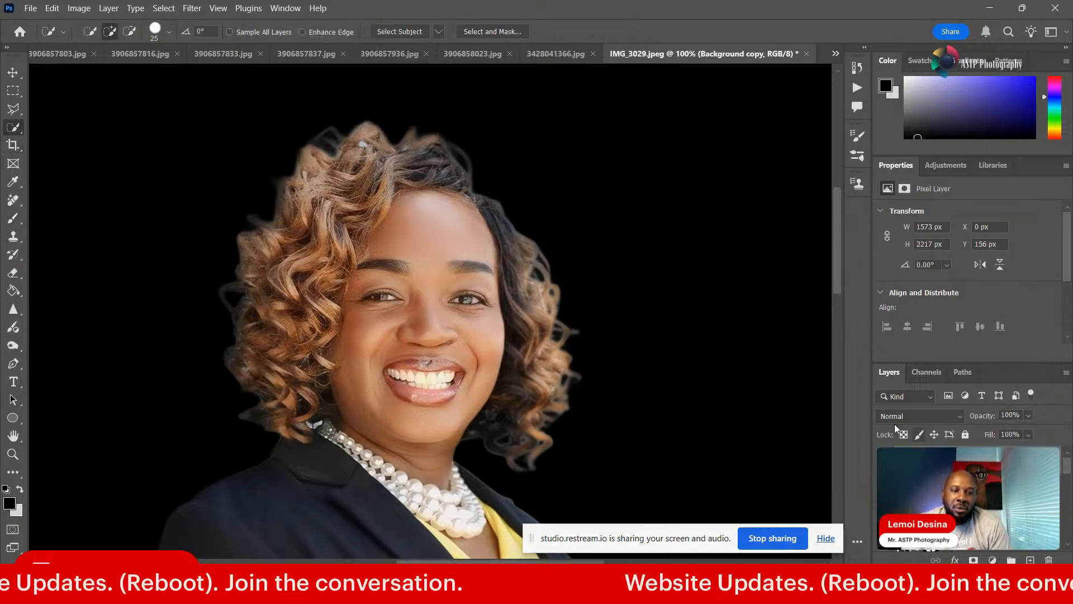
{"action": "left_click", "coordinate": [475, 33]}
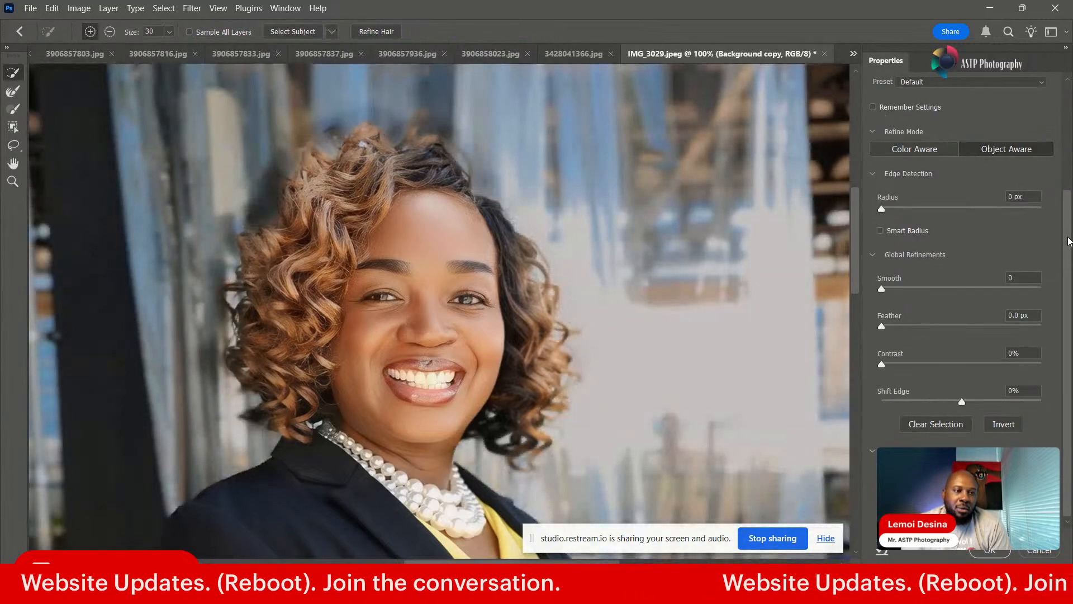
{"action": "left_click_drag", "start_coordinate": [1067, 241], "coordinate": [1053, 116]}
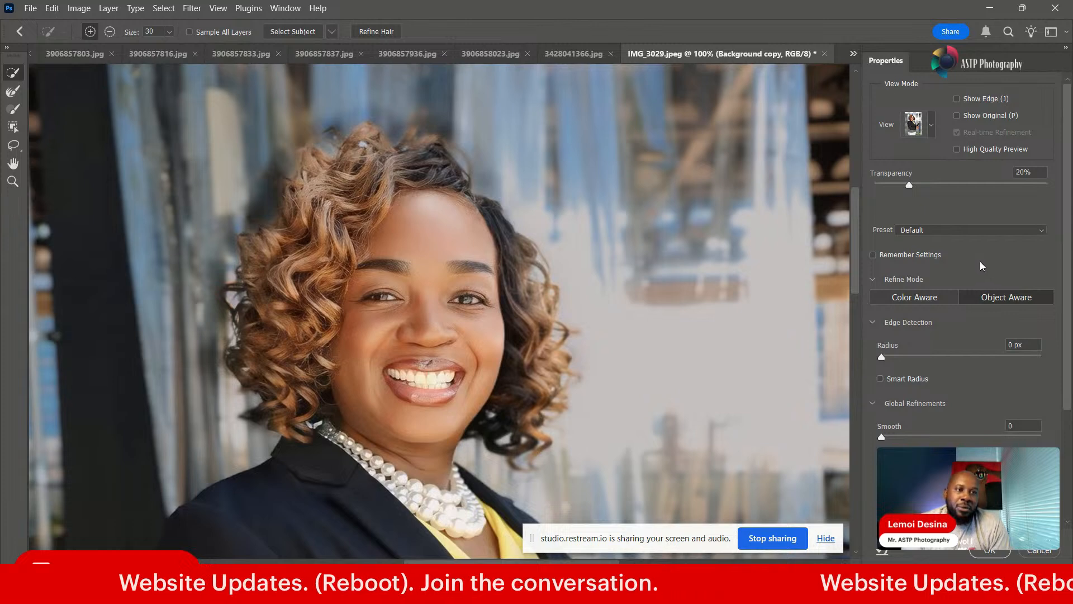
- Try Refine Hair on the woman's curls and undo the selection stroke made beside them
{"action": "left_click", "coordinate": [375, 33]}
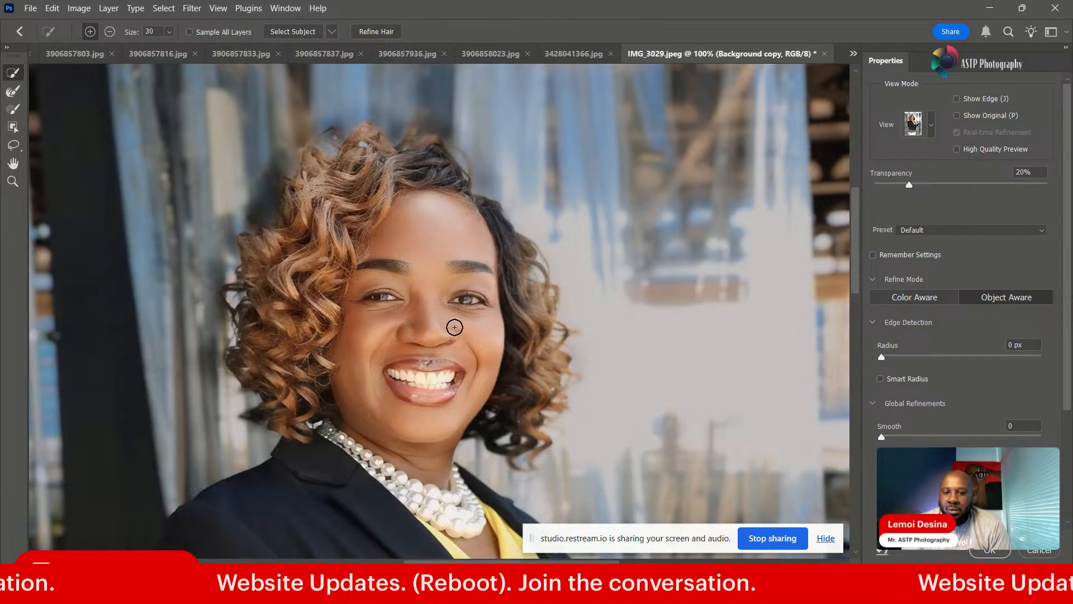
{"action": "left_click", "coordinate": [368, 32]}
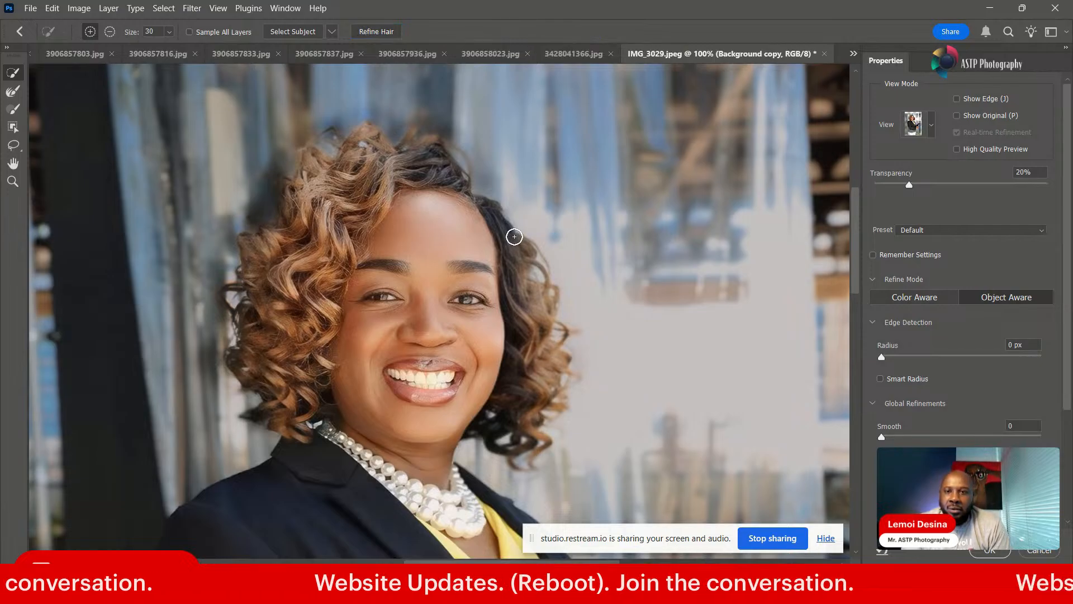
{"action": "left_click", "coordinate": [366, 34]}
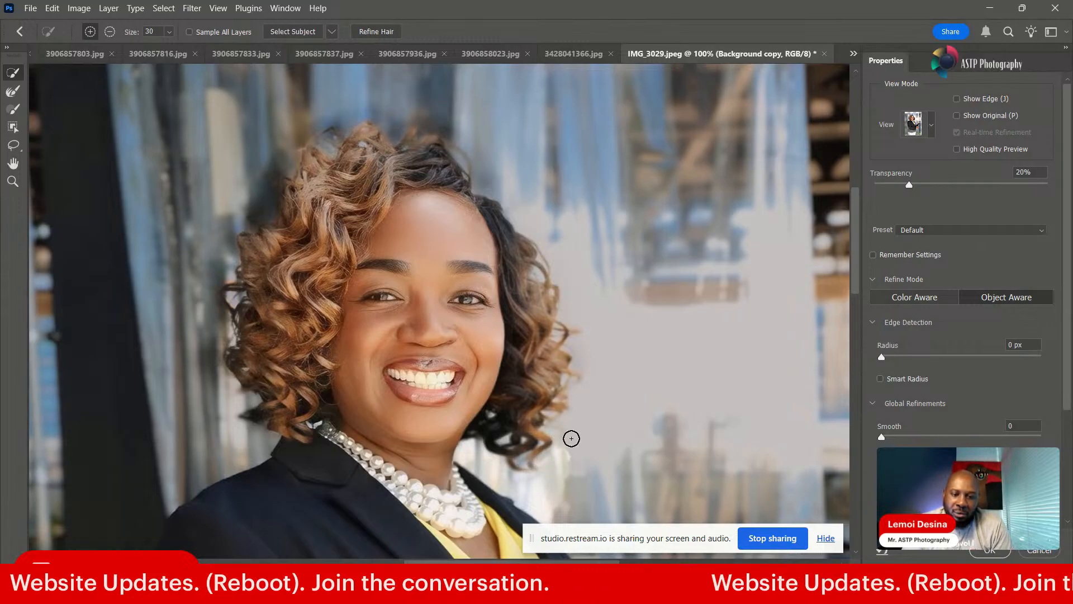
{"action": "key", "text": "ctrl+z"}
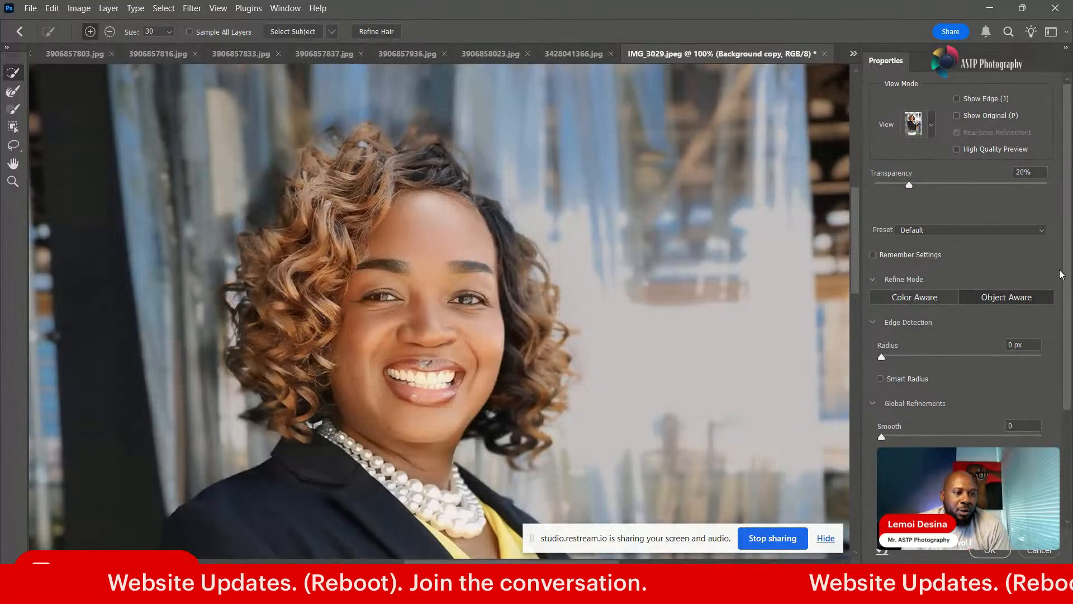
- Try refining the woman's hair edges in Select and Mask with a new masked layer as output, and undo that result
{"action": "left_click_drag", "start_coordinate": [1067, 285], "coordinate": [1066, 287]}
{"action": "left_click_drag", "start_coordinate": [1069, 311], "coordinate": [1070, 393]}
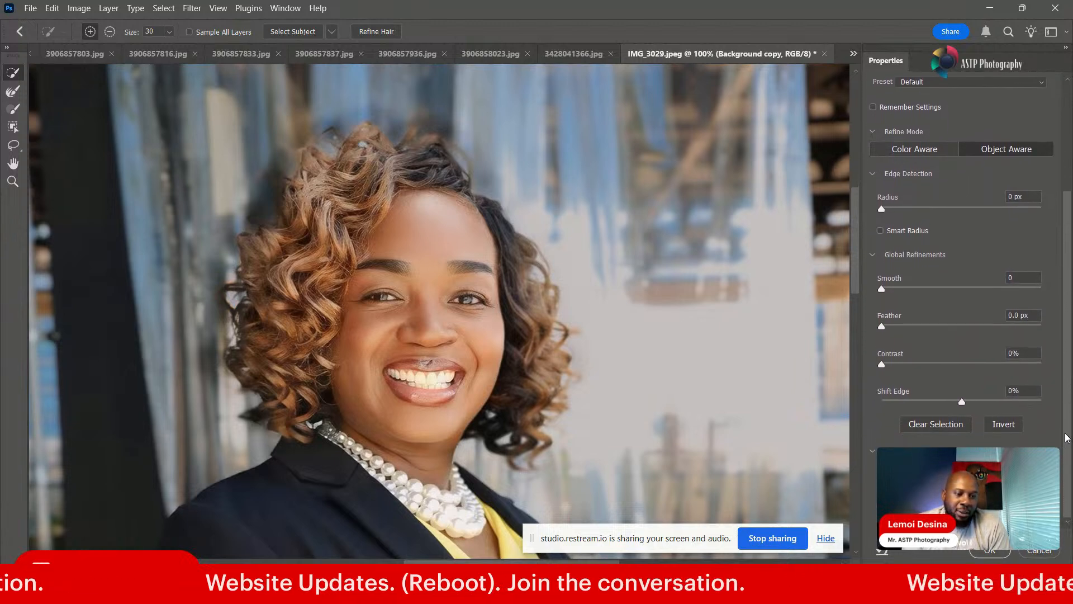
{"action": "left_click_drag", "start_coordinate": [1071, 478], "coordinate": [1072, 478]}
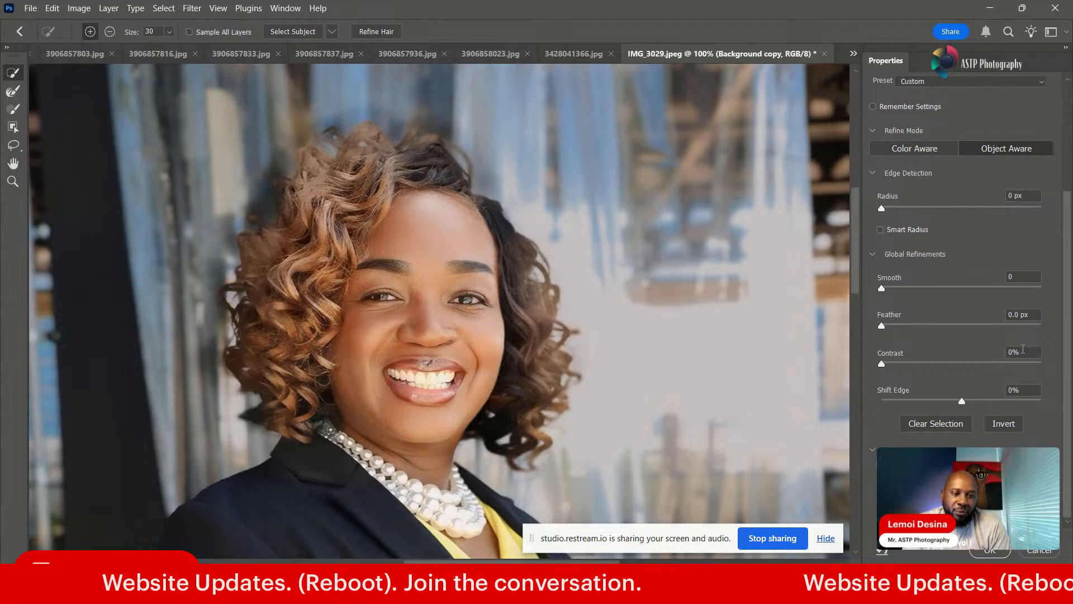
{"action": "left_click", "coordinate": [376, 32]}
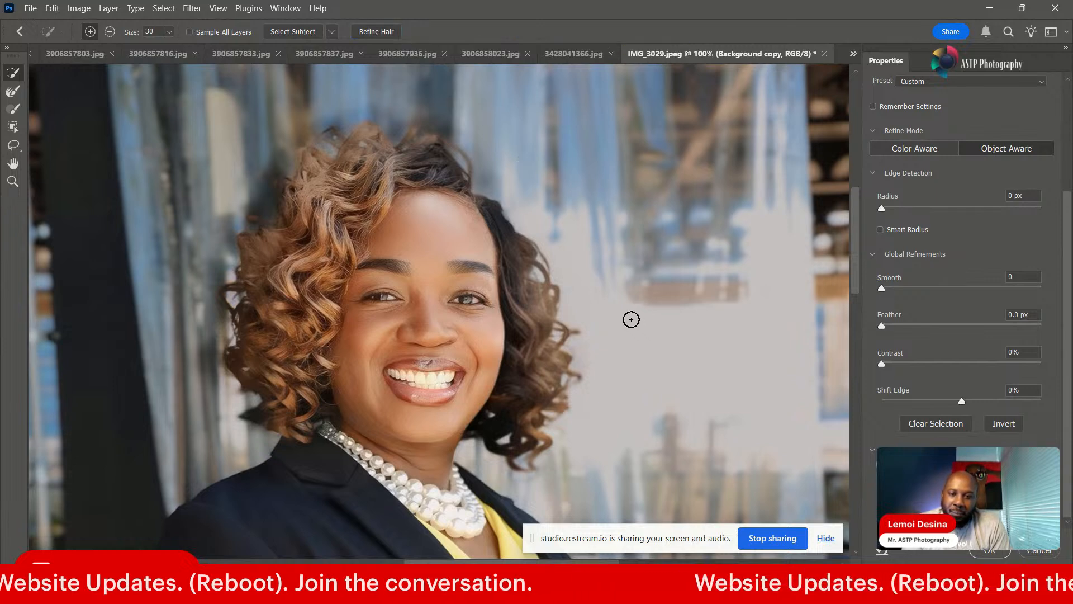
{"action": "left_click", "coordinate": [990, 550]}
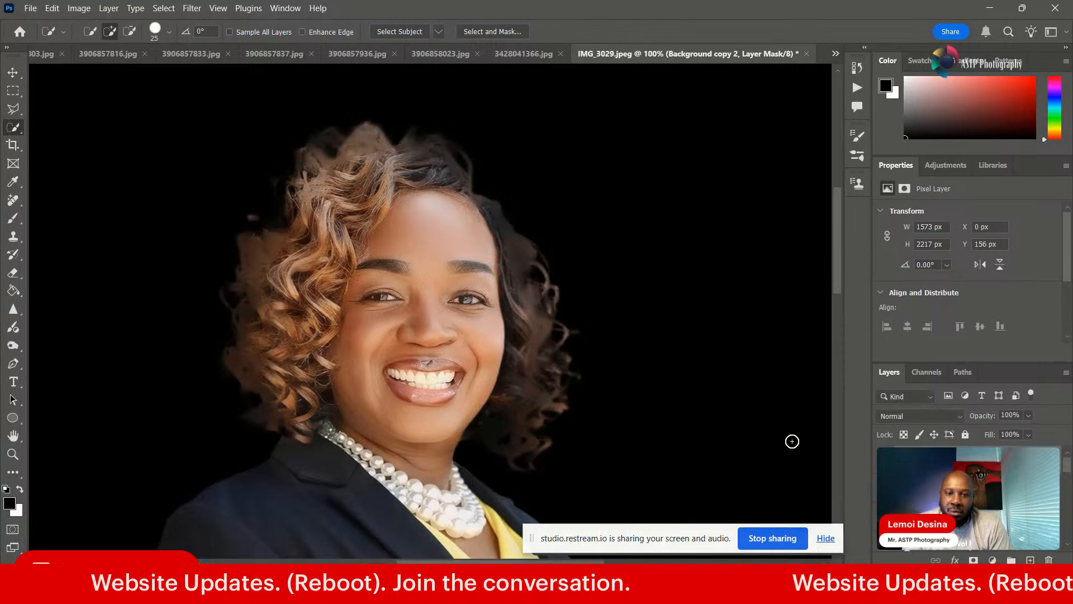
{"action": "key", "text": "ctrl+shift+alt+e"}
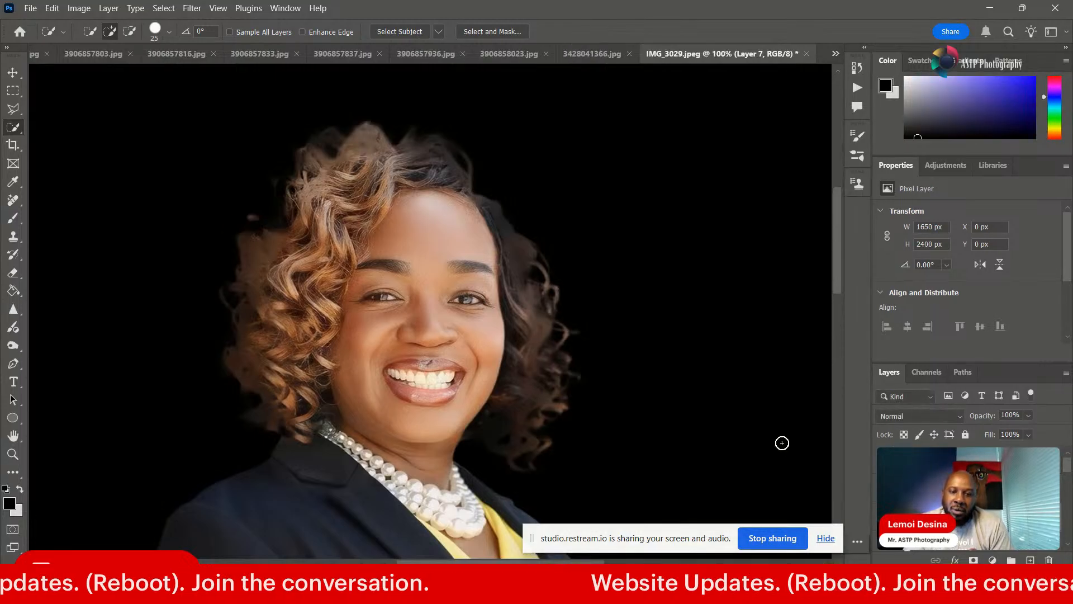
{"action": "key", "text": "ctrl+z"}
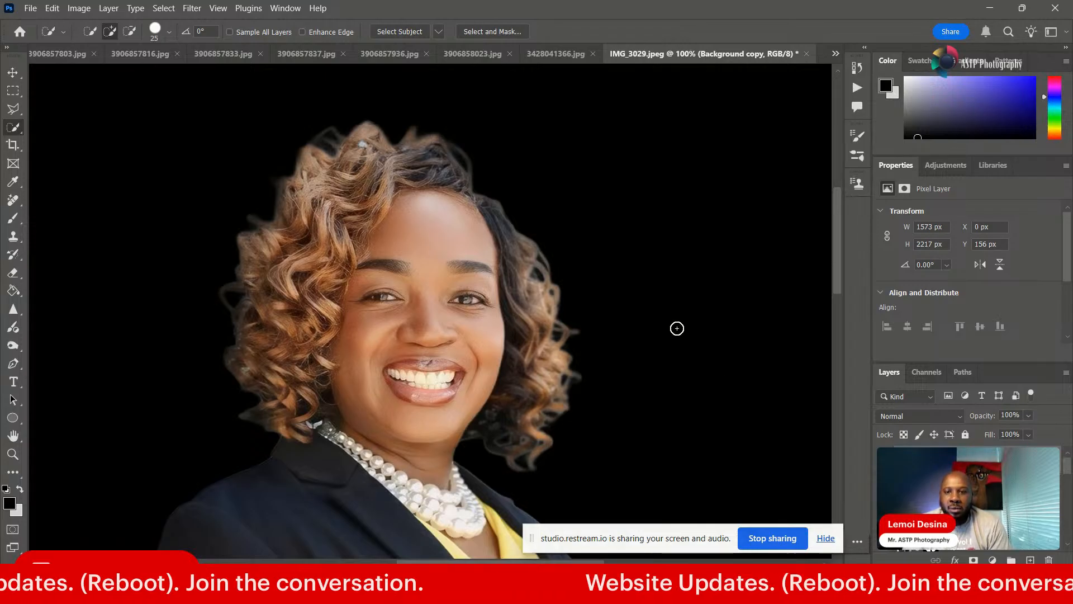
- Open the Camera Raw Filter for the portrait layer and bring up its masking options
{"action": "left_click", "coordinate": [192, 7]}
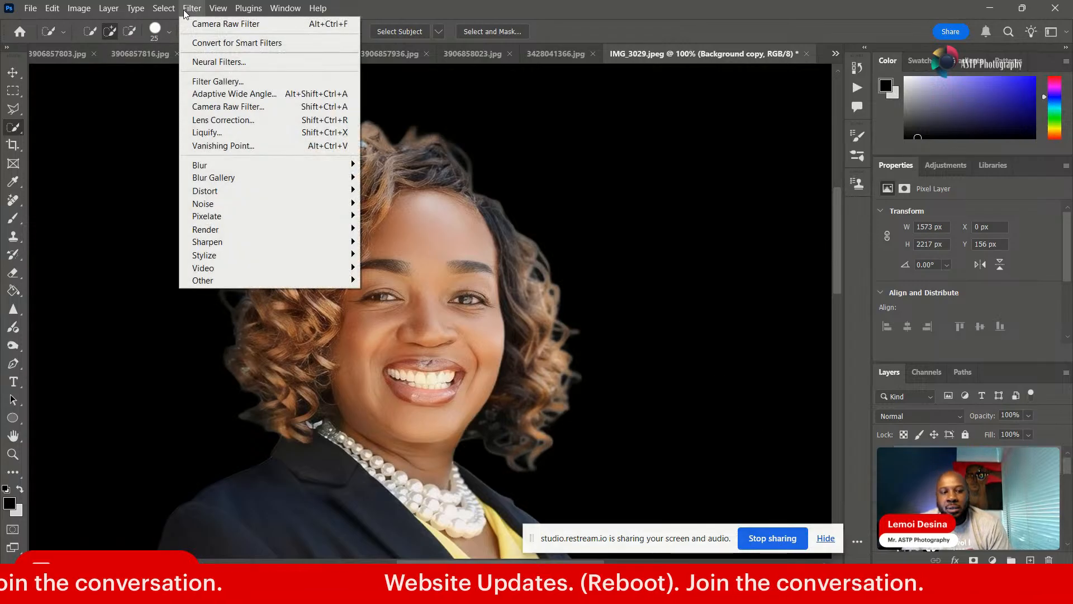
{"action": "left_click", "coordinate": [235, 106]}
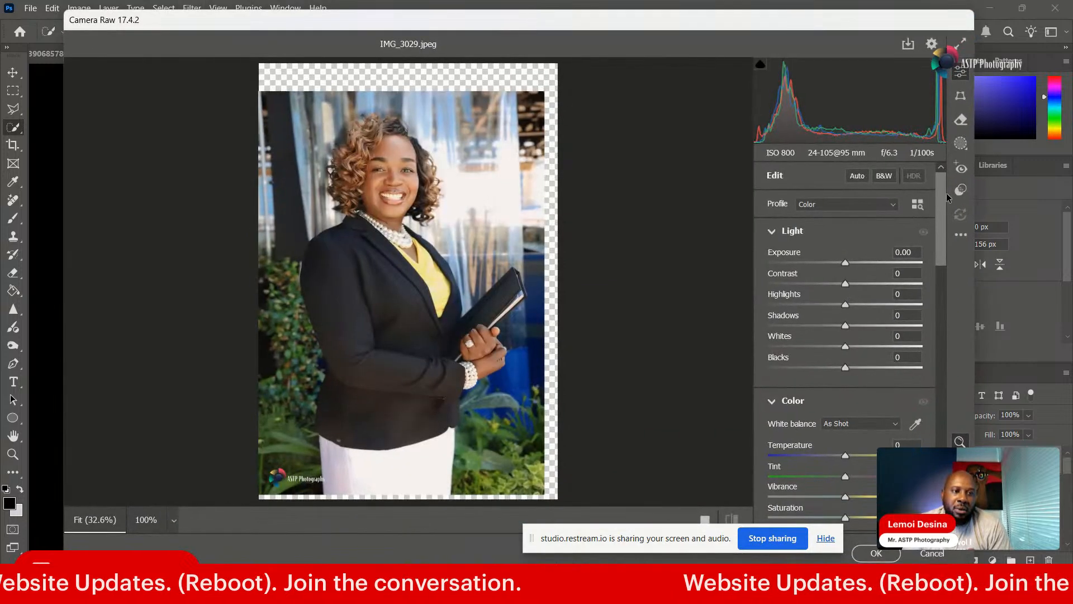
{"action": "left_click", "coordinate": [961, 144]}
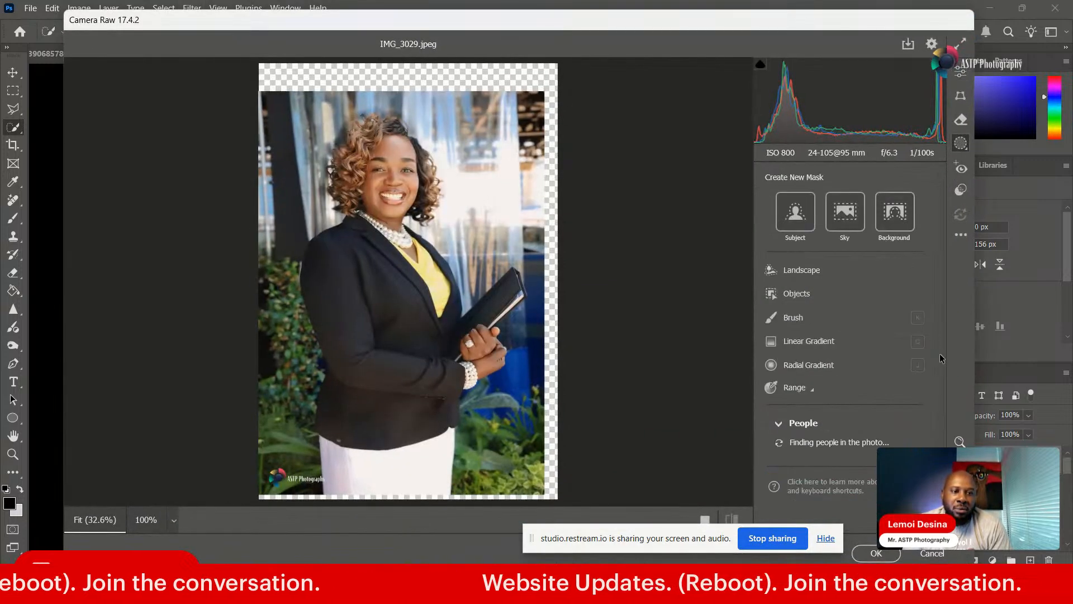
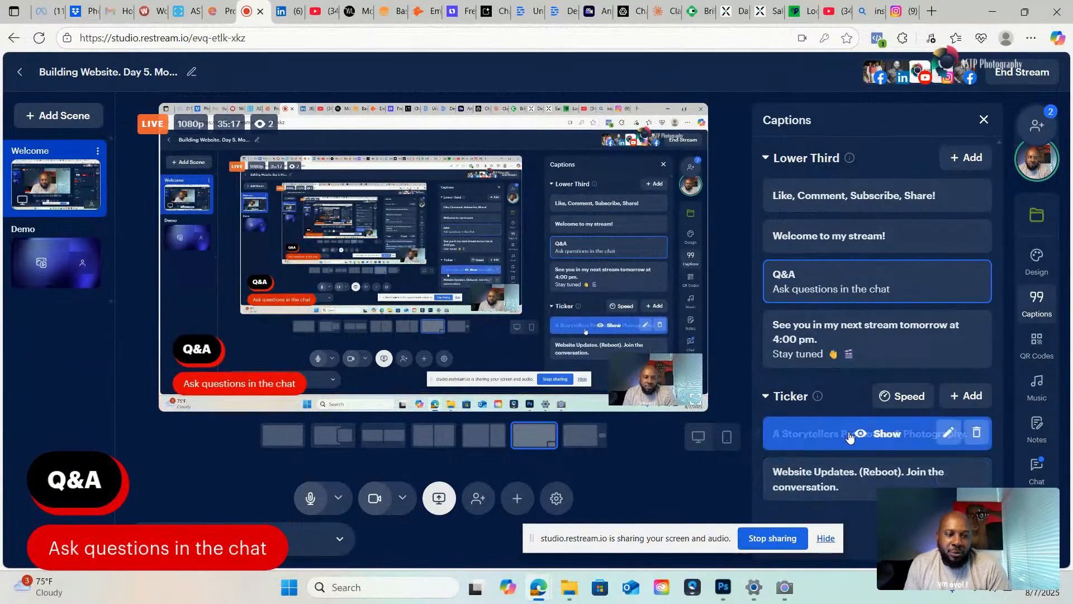
- Show the ticker "A Storytellers Promotion & Photography." on the Restream broadcast and switch back to Photoshop
{"action": "left_click", "coordinate": [874, 434]}
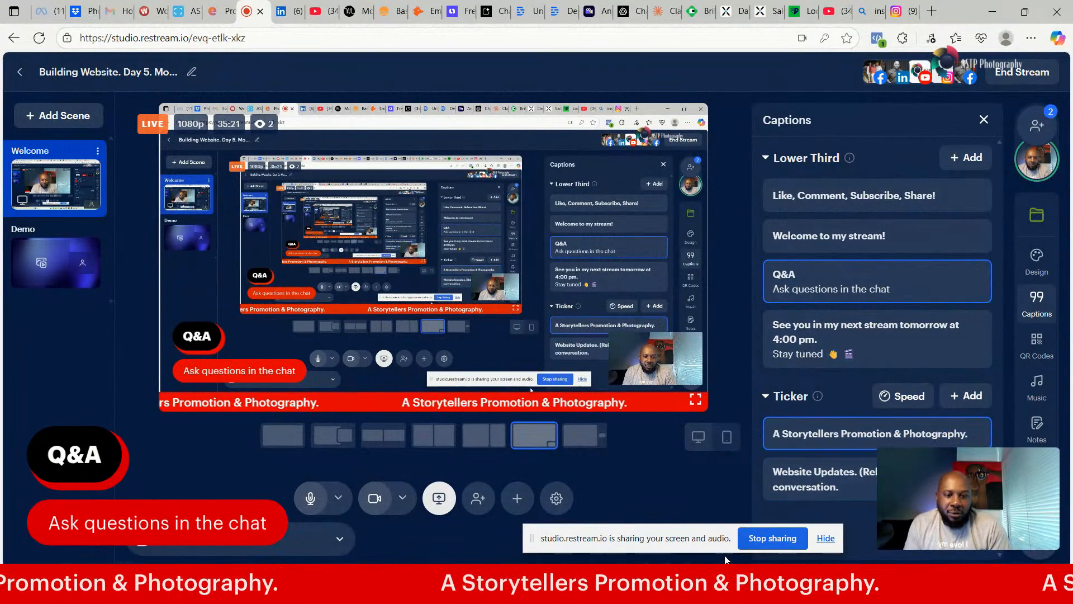
{"action": "left_click", "coordinate": [724, 591]}
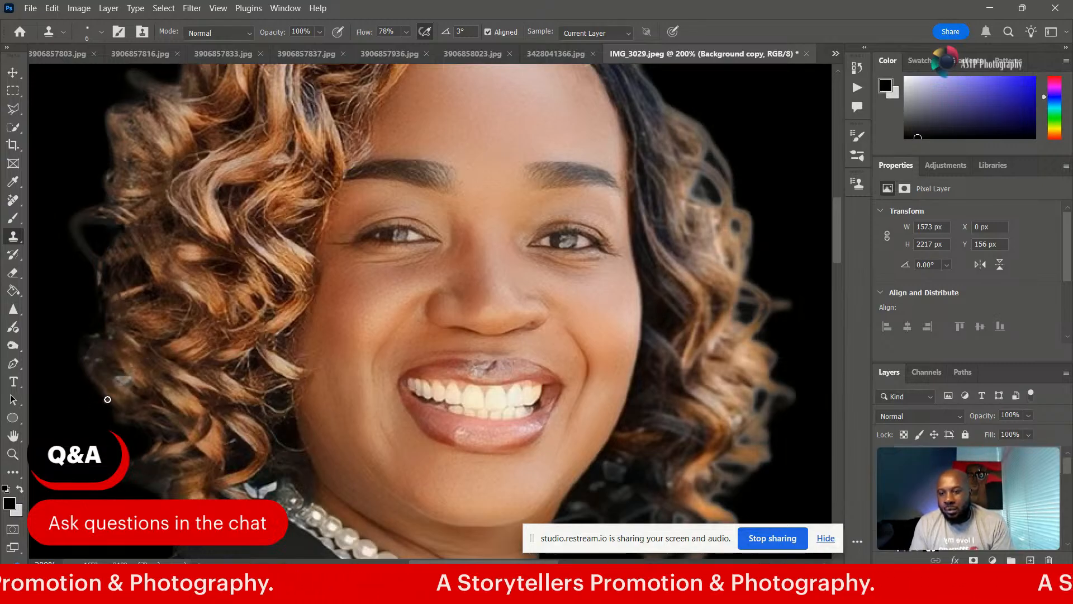
- Examine the cutout portrait on black at full view and close up, checking the edges of the curly hair
{"action": "key", "text": "z"}
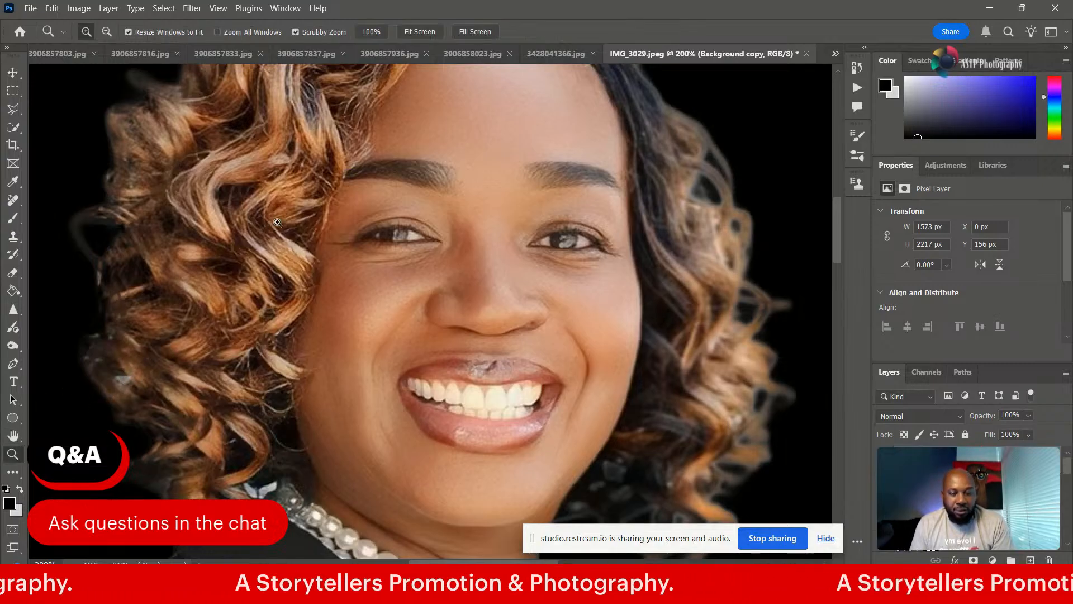
{"action": "left_click", "coordinate": [423, 34]}
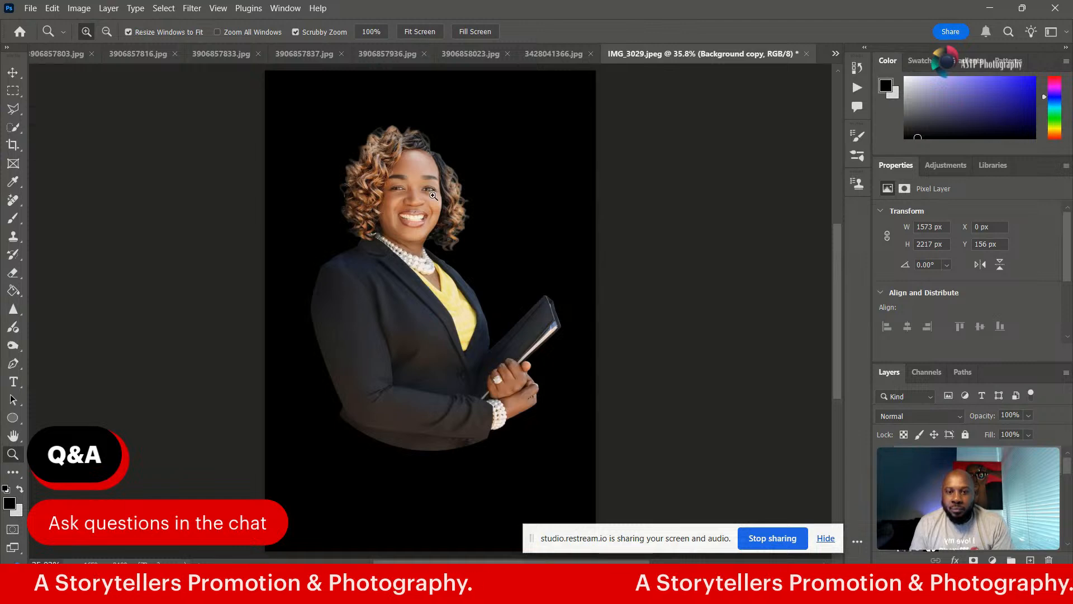
{"action": "left_click", "coordinate": [425, 215]}
{"action": "left_click", "coordinate": [423, 215]}
{"action": "left_click", "coordinate": [418, 217]}
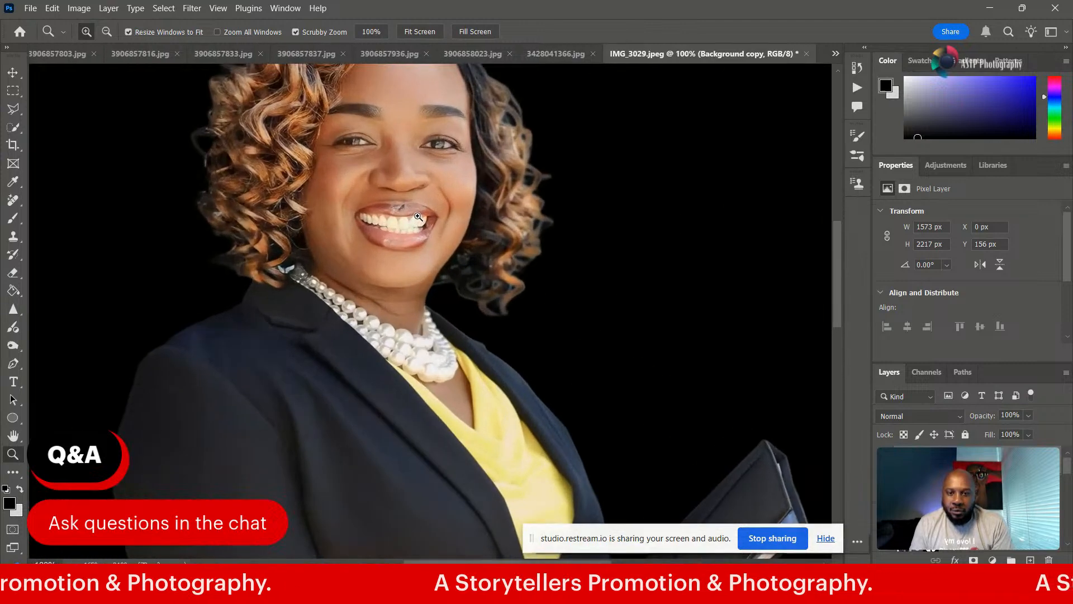
{"action": "left_click", "coordinate": [421, 32]}
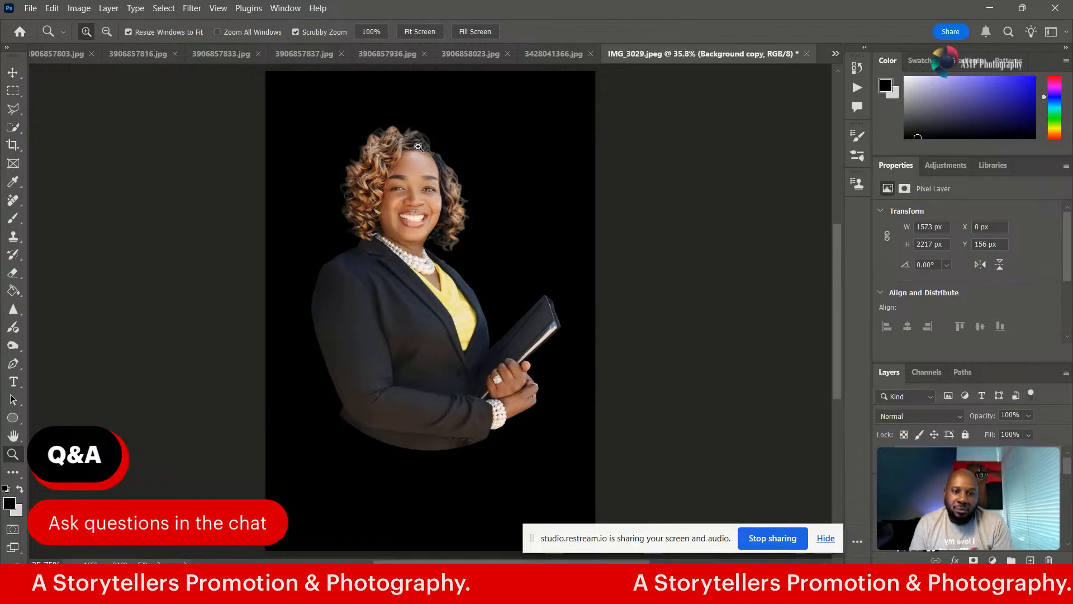
{"action": "left_click_drag", "start_coordinate": [373, 214], "coordinate": [424, 204]}
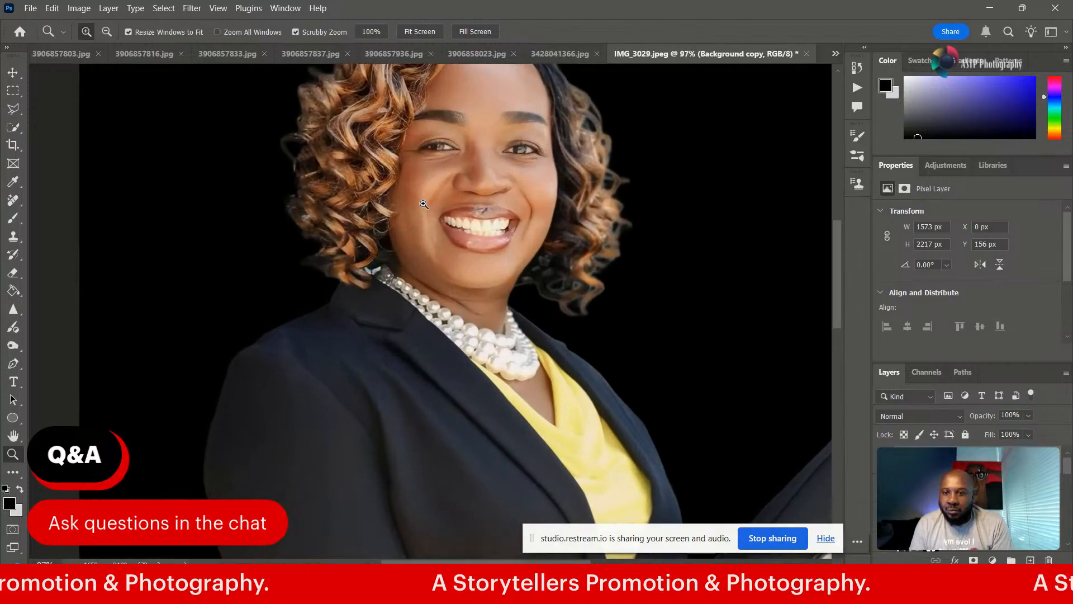
{"action": "left_click", "coordinate": [329, 174]}
{"action": "left_click", "coordinate": [327, 130]}
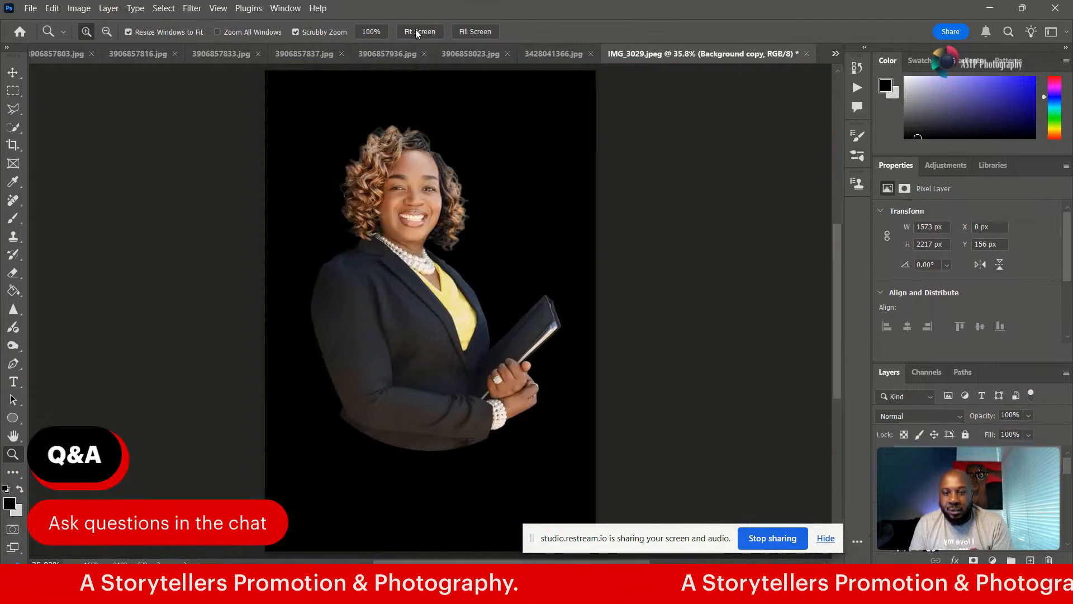
{"action": "left_click", "coordinate": [420, 31]}
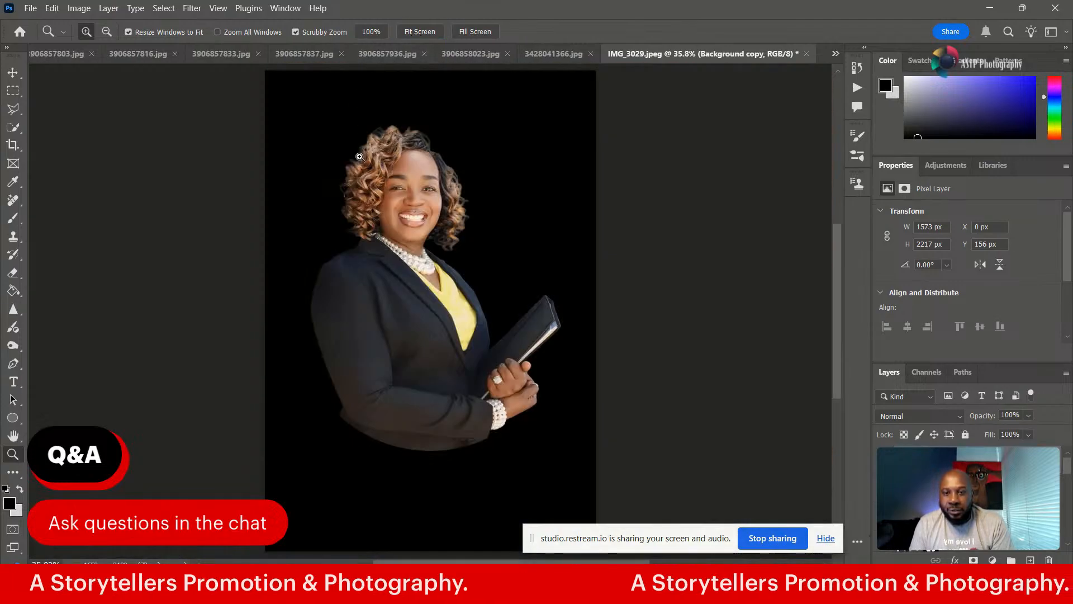
{"action": "left_click_drag", "start_coordinate": [354, 151], "coordinate": [370, 222]}
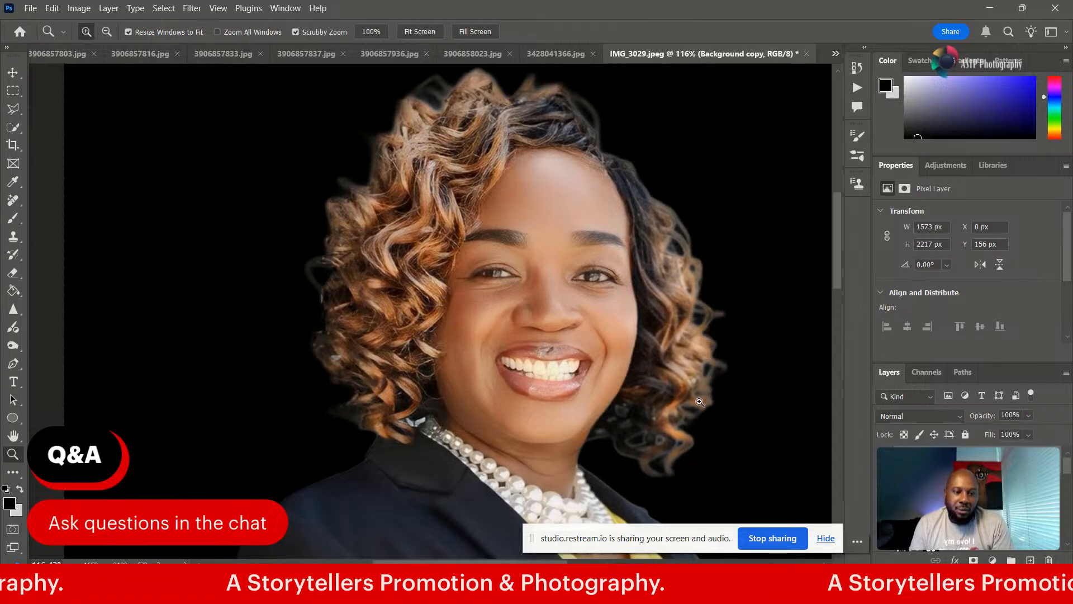
{"action": "left_click_drag", "start_coordinate": [354, 305], "coordinate": [378, 316]}
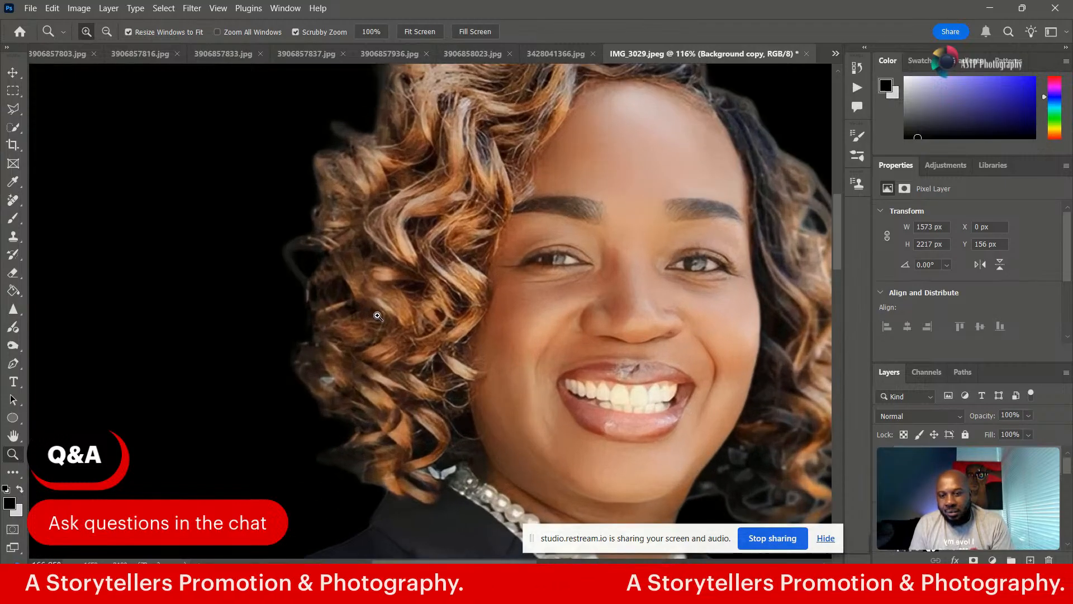
- Retouch the outer curls beside the woman's jaw and collar with the Clone Stamp tool
{"action": "left_click", "coordinate": [14, 236]}
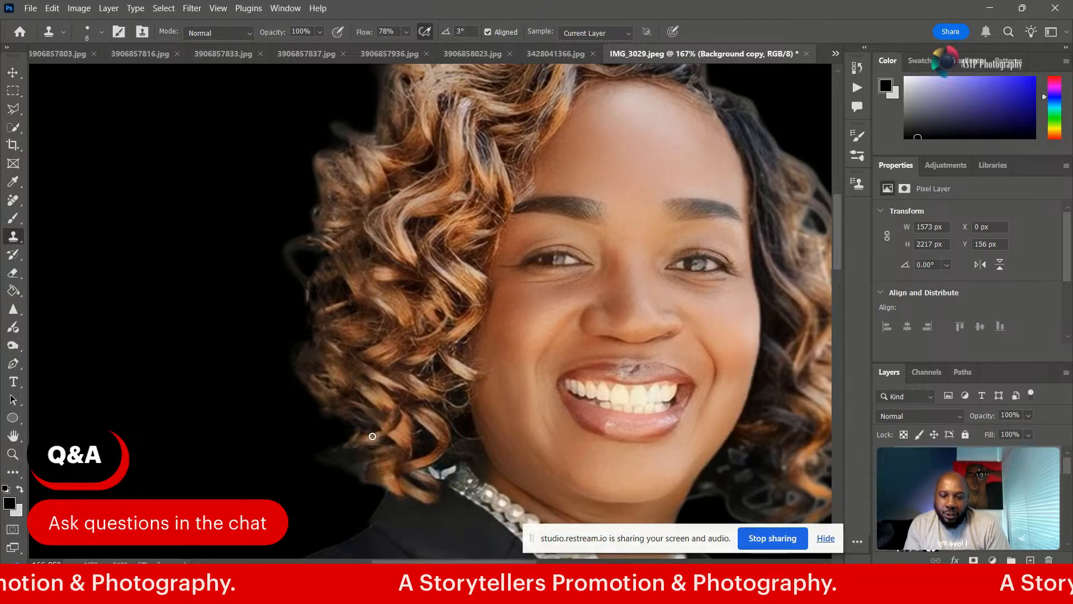
{"action": "left_click_drag", "start_coordinate": [373, 436], "coordinate": [367, 439]}
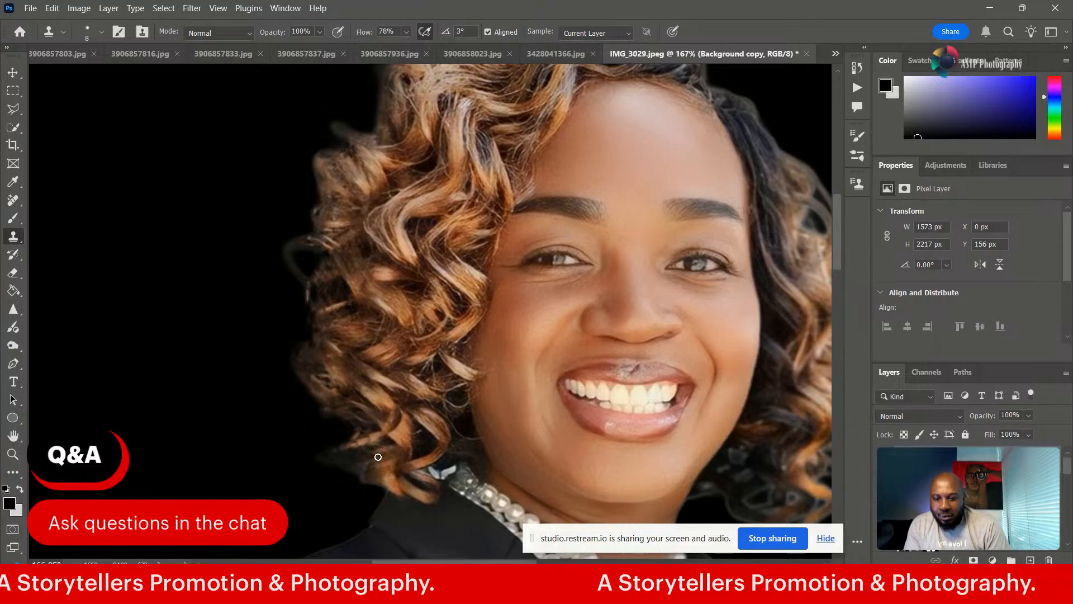
{"action": "mouse_move", "coordinate": [377, 455]}
{"action": "left_mouse_down"}
{"action": "mouse_move", "coordinate": [366, 449]}
{"action": "mouse_move", "coordinate": [370, 463]}
{"action": "mouse_move", "coordinate": [359, 469]}
{"action": "mouse_move", "coordinate": [397, 491]}
{"action": "left_mouse_up"}
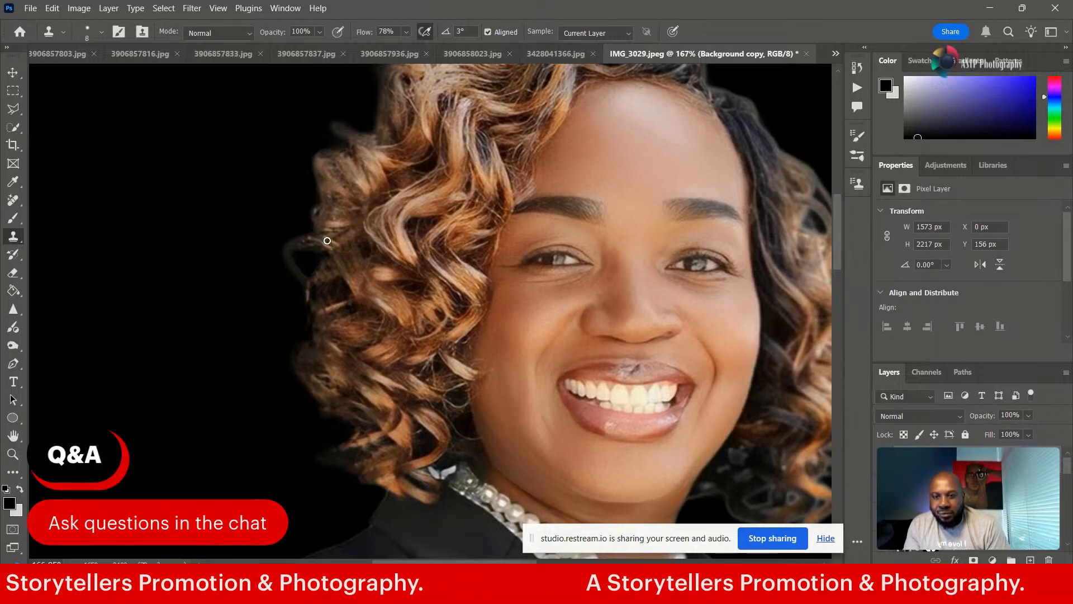
- Try cloning over the faint loop of hair outside the curls at eye level, and undo the strokes
{"action": "mouse_move", "coordinate": [306, 239]}
{"action": "left_mouse_down"}
{"action": "mouse_move", "coordinate": [291, 252]}
{"action": "mouse_move", "coordinate": [309, 288]}
{"action": "left_mouse_up"}
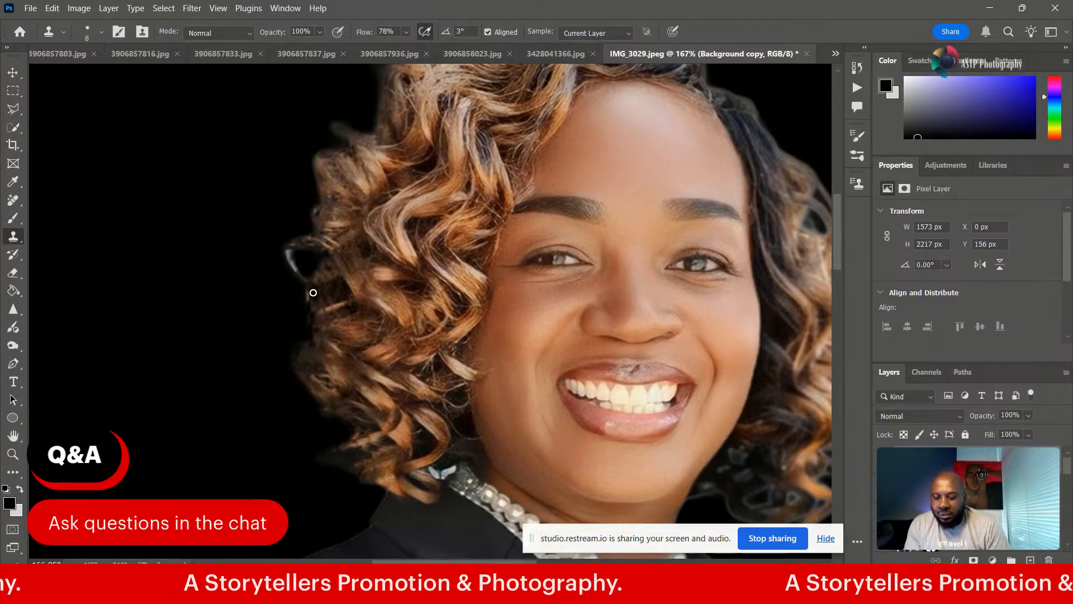
{"action": "key", "text": "ctrl+z"}
{"action": "key", "text": "ctrl+z"}
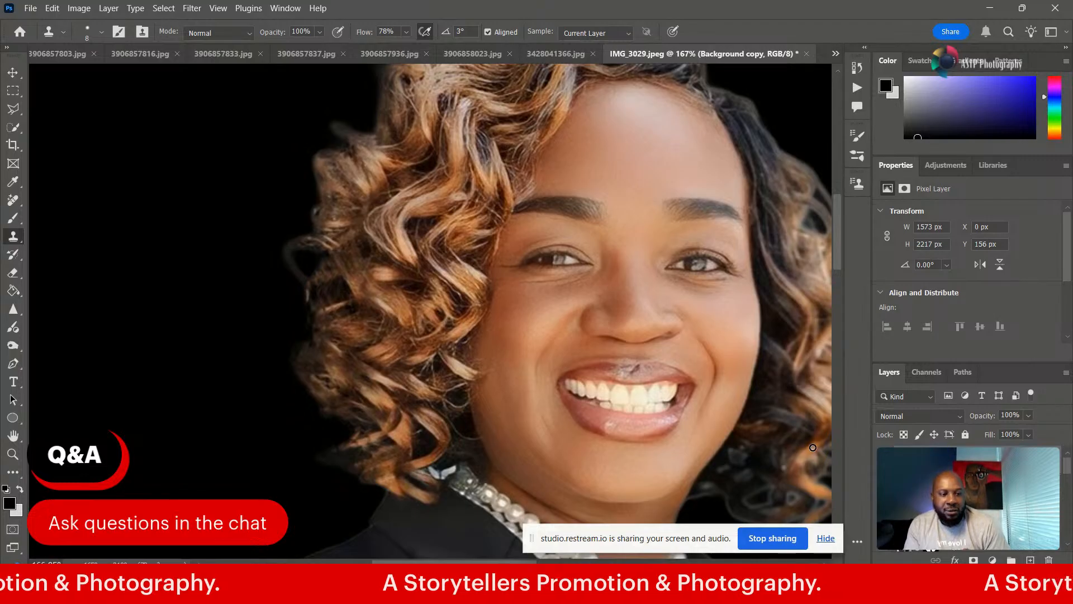
- Paint black on the Background copy layer mask with a size 20 brush to hide the stray hair loop at eye level
{"action": "left_click", "coordinate": [935, 471]}
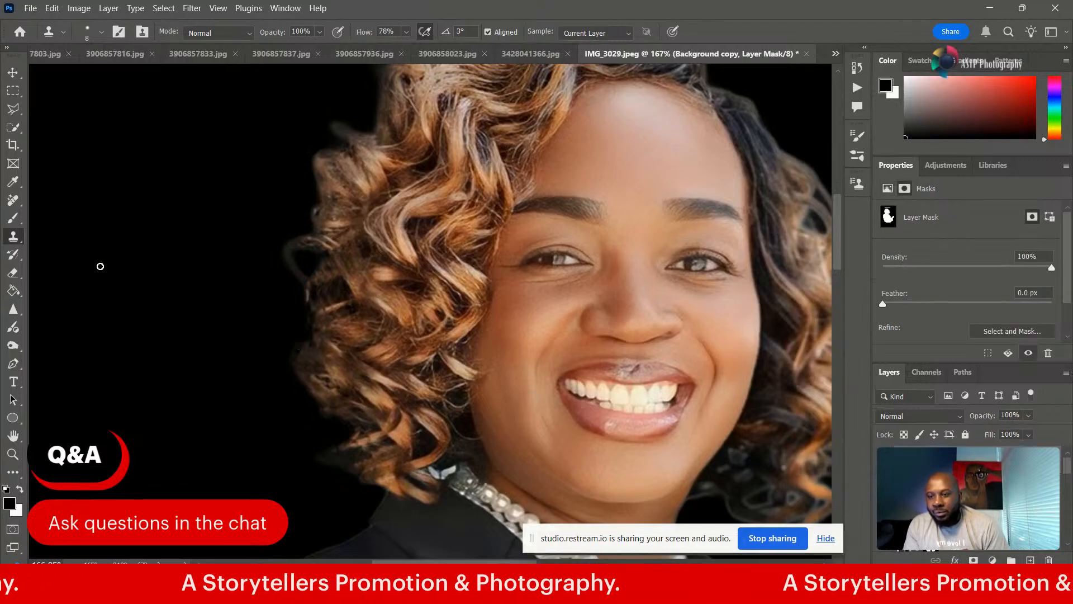
{"action": "left_click", "coordinate": [13, 217]}
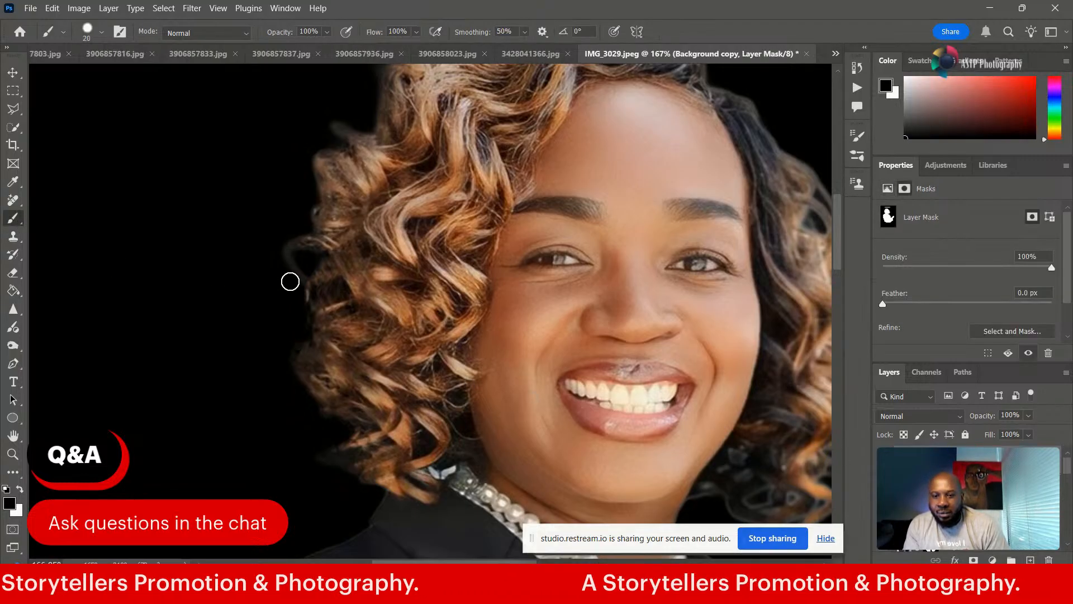
{"action": "left_click_drag", "start_coordinate": [297, 280], "coordinate": [289, 240]}
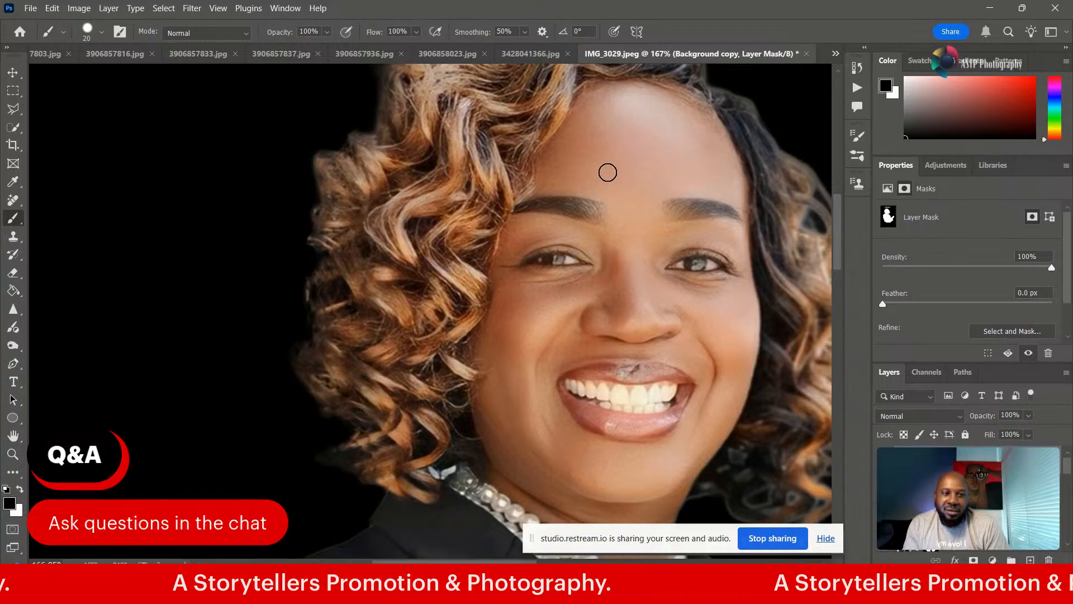
- Reduce the brush size to 10 and mask out the pale fringe between the curls along the crown of the hair
{"action": "scroll", "coordinate": [840, 243], "scroll_direction": "up", "scroll_amount": 2}
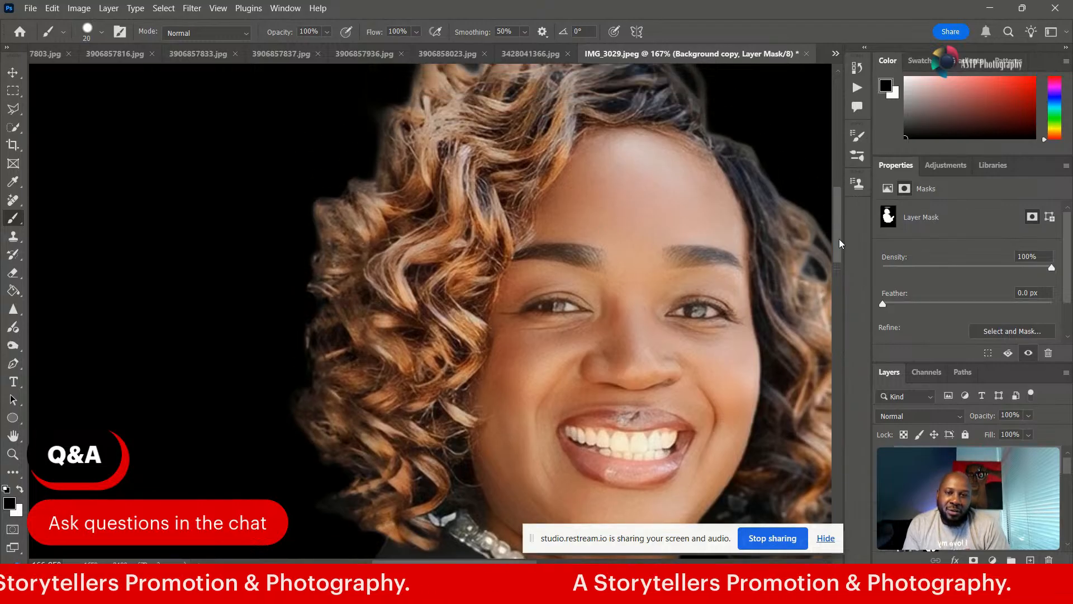
{"action": "left_click_drag", "start_coordinate": [840, 243], "coordinate": [839, 232]}
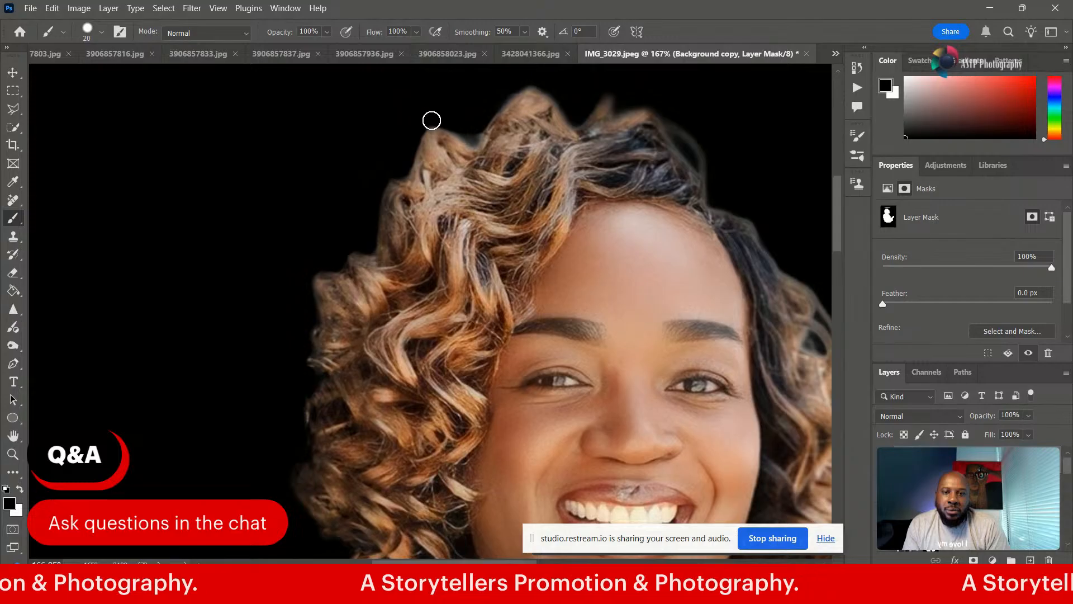
{"action": "key", "text": "bracketleft"}
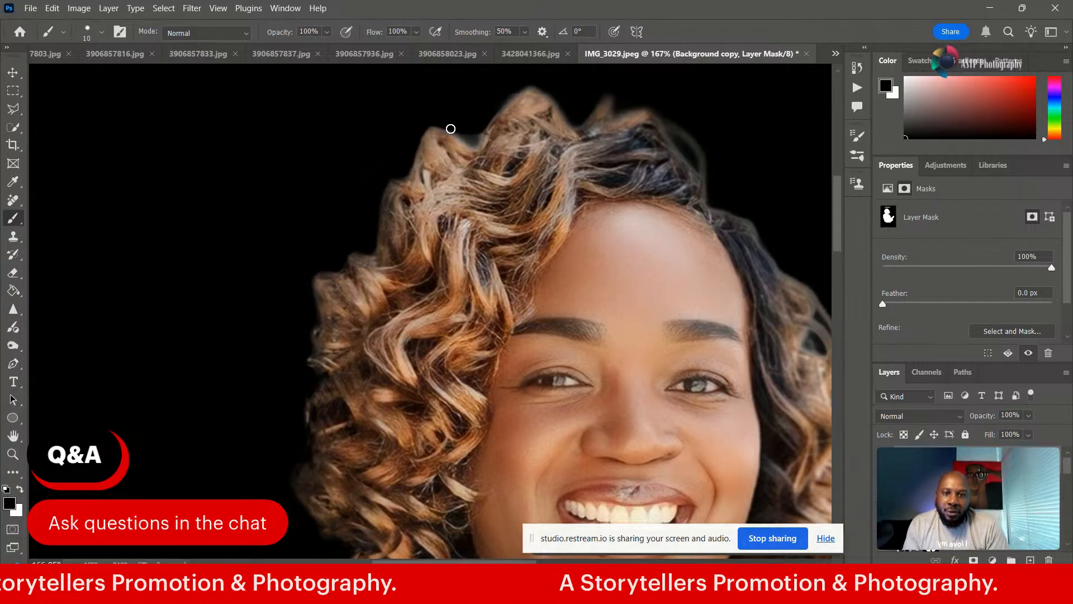
{"action": "mouse_move", "coordinate": [458, 132]}
{"action": "left_mouse_down"}
{"action": "mouse_move", "coordinate": [471, 142]}
{"action": "mouse_move", "coordinate": [475, 131]}
{"action": "left_mouse_up"}
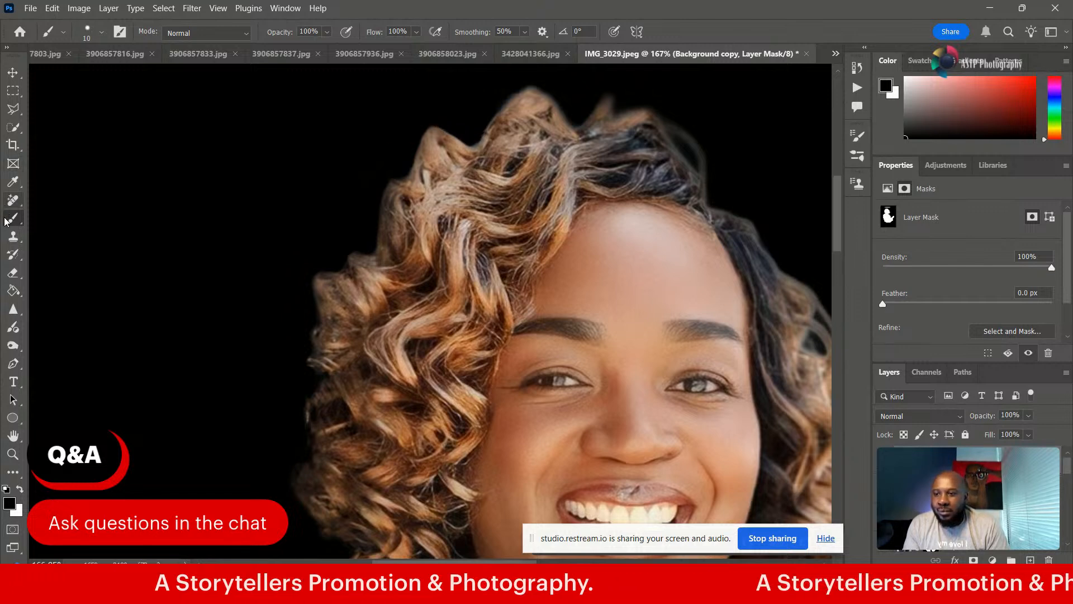
{"action": "left_click", "coordinate": [14, 236]}
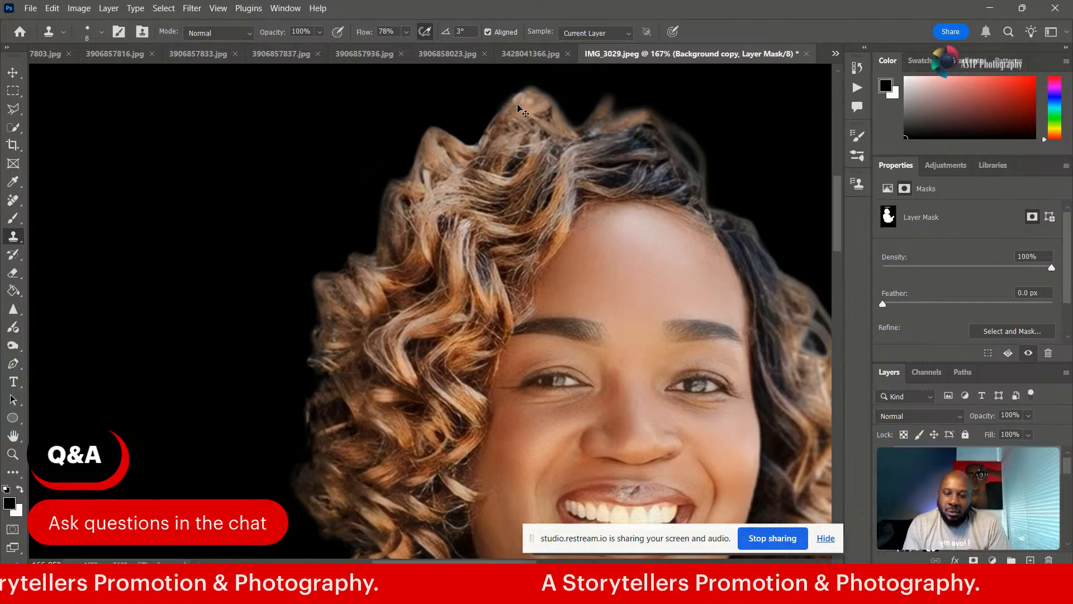
{"action": "key", "text": "p"}
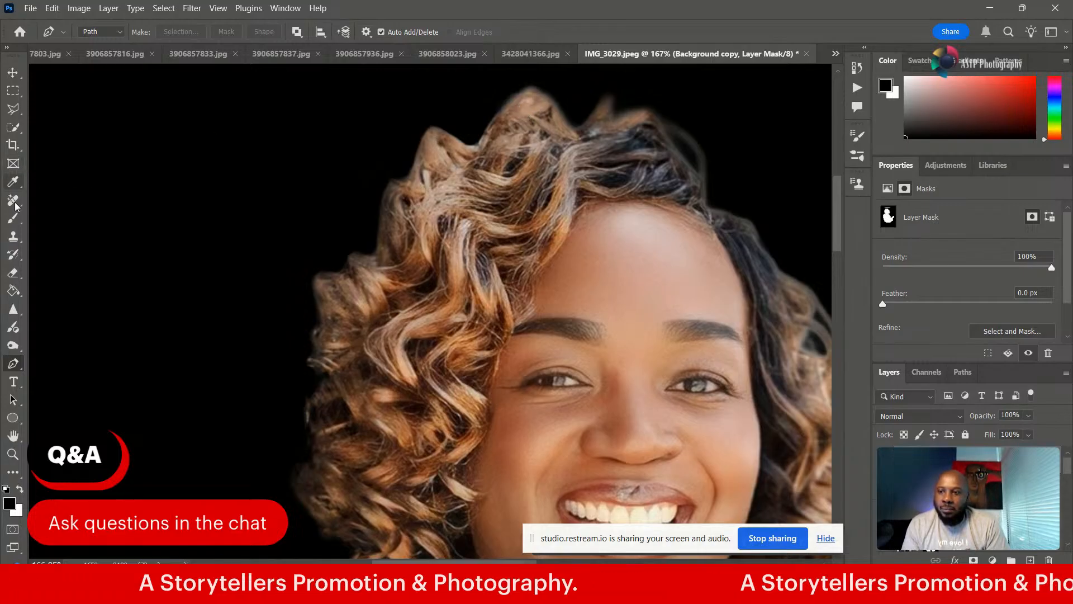
- Retouch the hair peak at the crown with the Clone Stamp tool, reducing the brush size to 4
{"action": "left_click", "coordinate": [14, 236]}
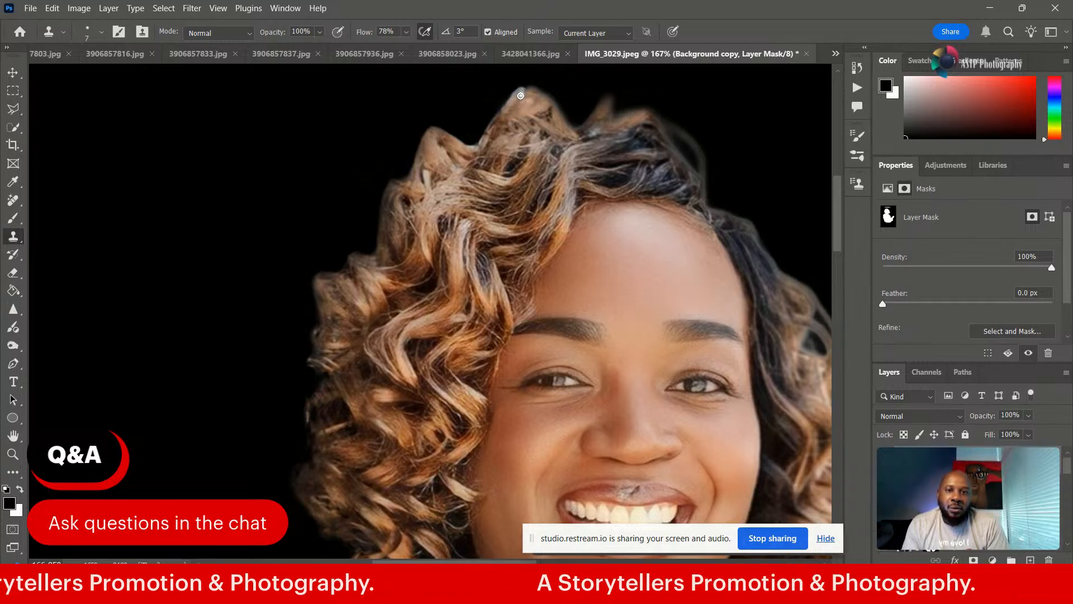
{"action": "key", "text": "ctrl+z"}
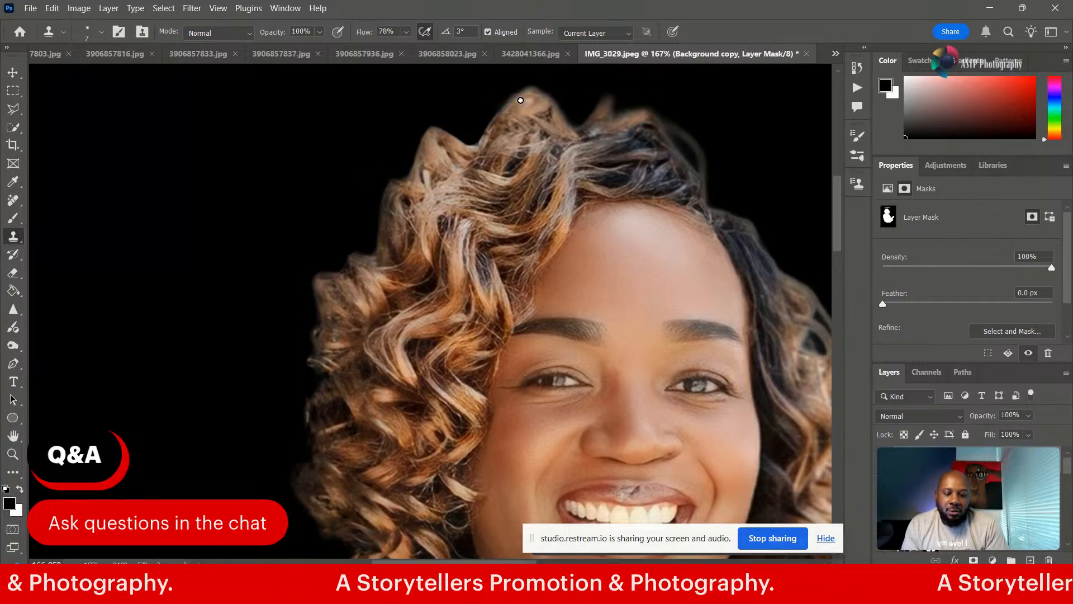
{"action": "key", "text": "["}
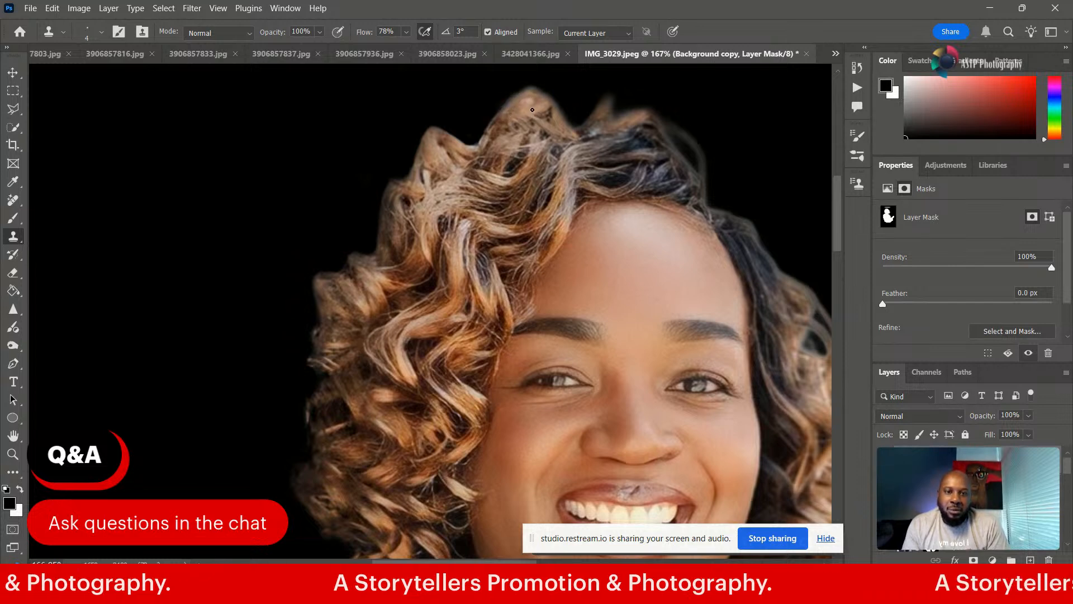
- Paint black on the Background copy layer mask with the size 10 brush to hide the faint hair loop beside the dark curls above the forehead
{"action": "left_click", "coordinate": [13, 218]}
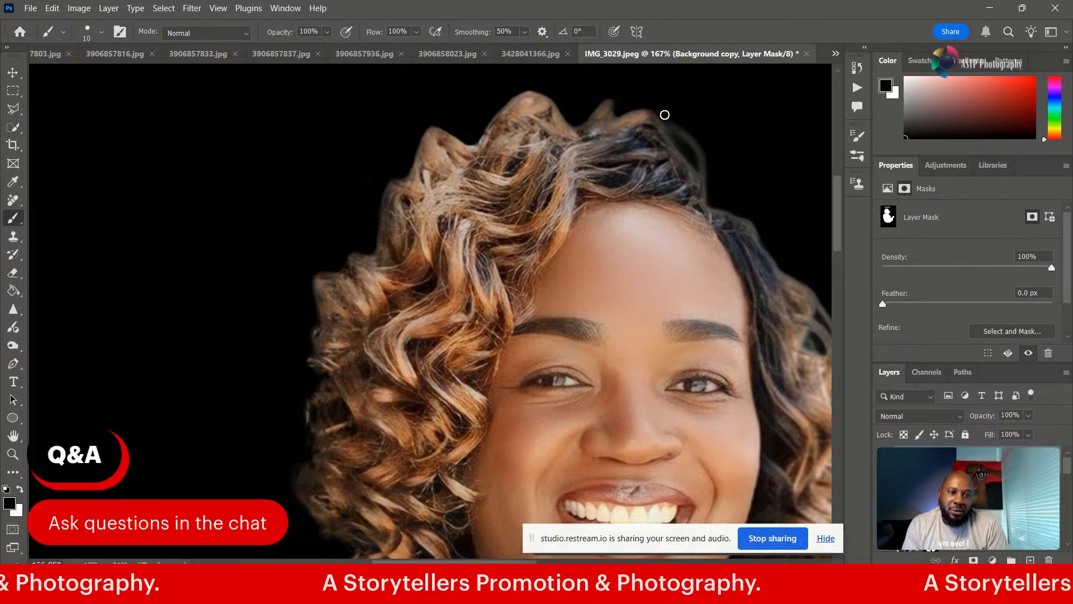
{"action": "mouse_move", "coordinate": [668, 122]}
{"action": "left_mouse_down"}
{"action": "mouse_move", "coordinate": [699, 153]}
{"action": "mouse_move", "coordinate": [705, 182]}
{"action": "left_mouse_up"}
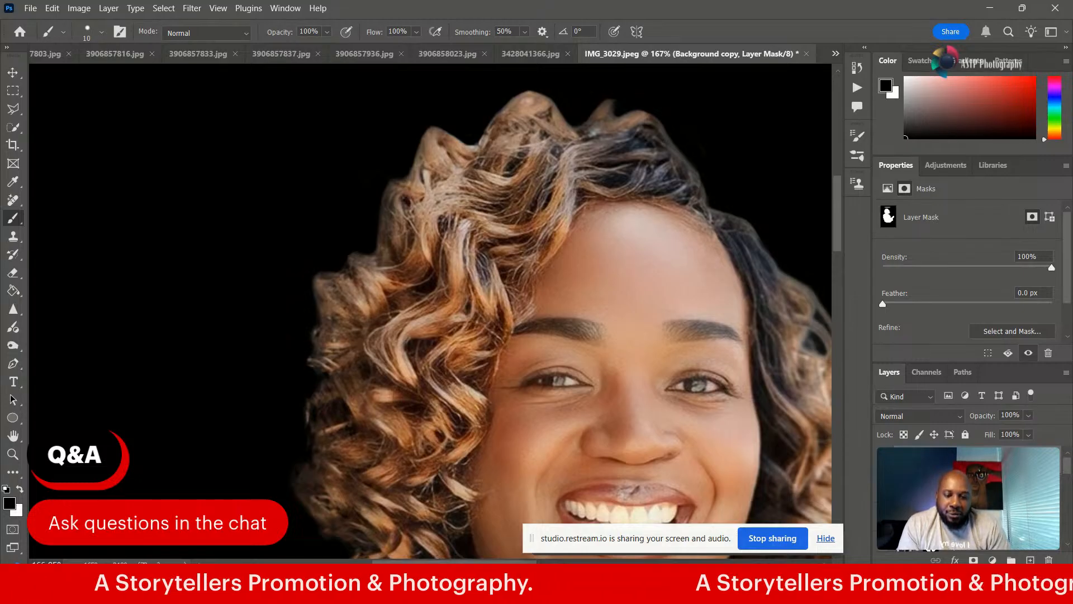
- Switch to the web browser, load astpphotography.com in the Instagram search results tab, and dismiss the subscription pop-up and cookie notice
{"action": "left_click", "coordinate": [539, 590]}
{"action": "left_click", "coordinate": [508, 525]}
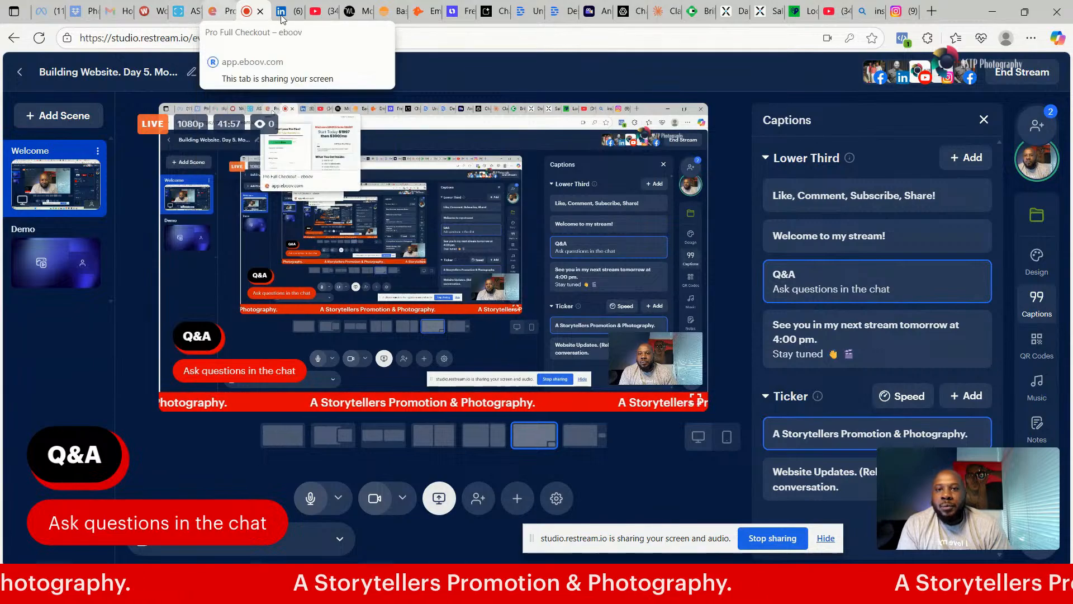
{"action": "left_click", "coordinate": [871, 12]}
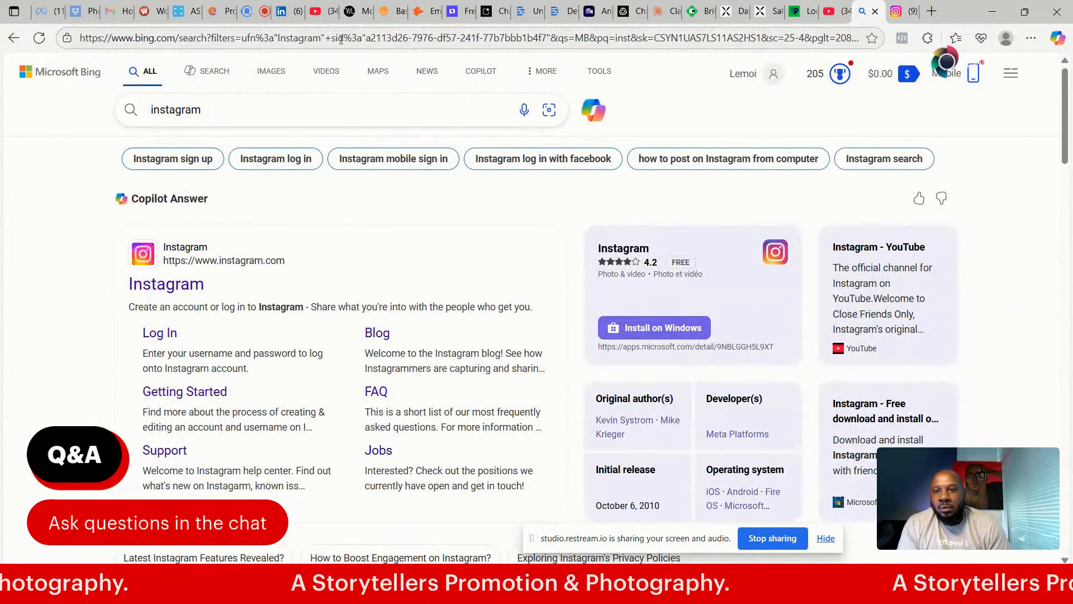
{"action": "left_click", "coordinate": [340, 37]}
{"action": "type", "text": "ast"}
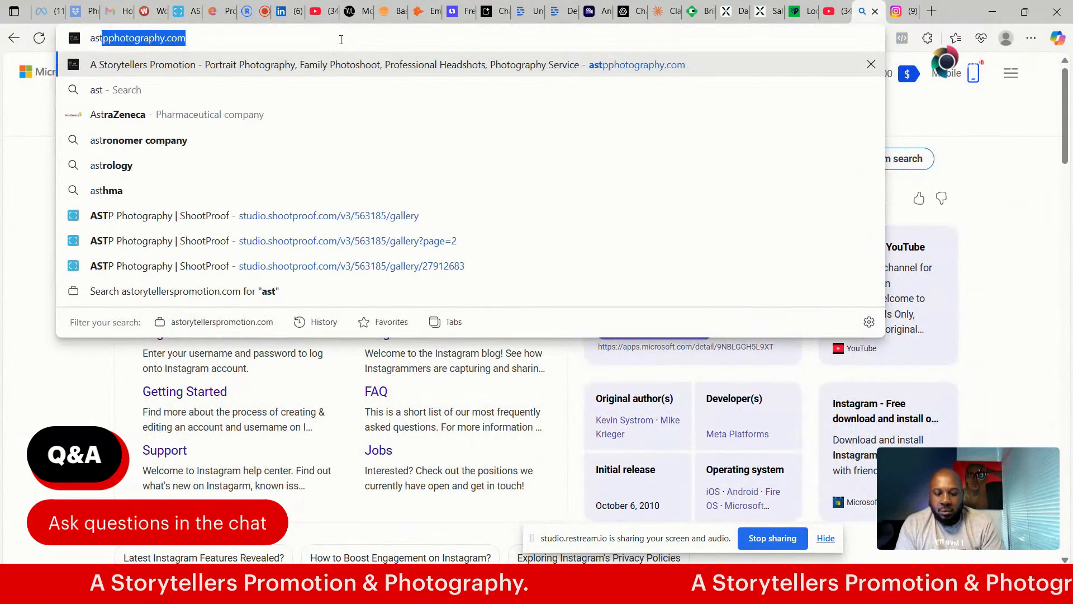
{"action": "key", "text": "Return"}
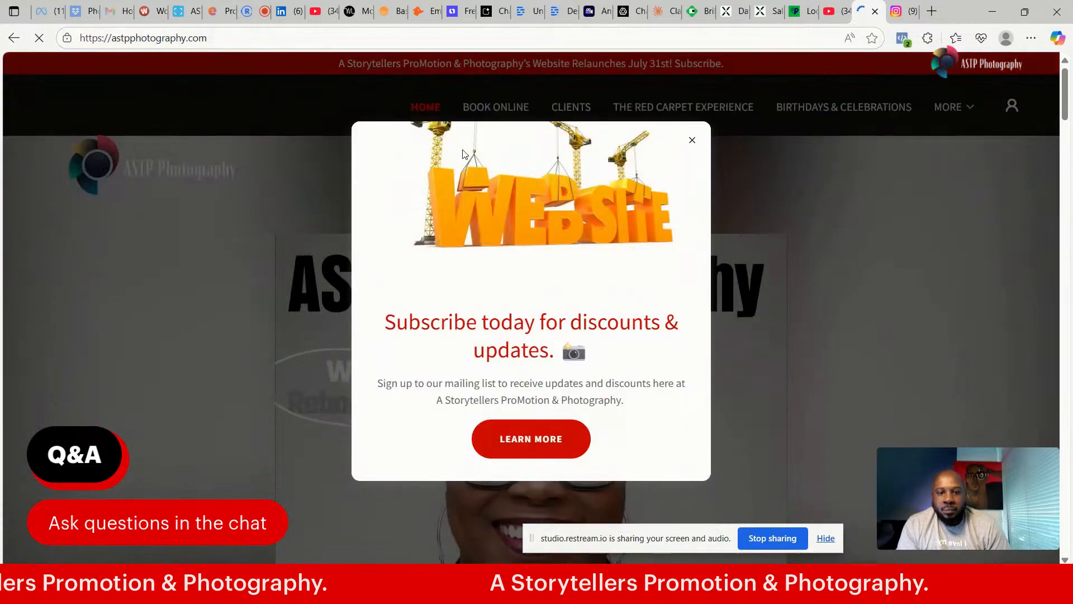
{"action": "left_click", "coordinate": [691, 142]}
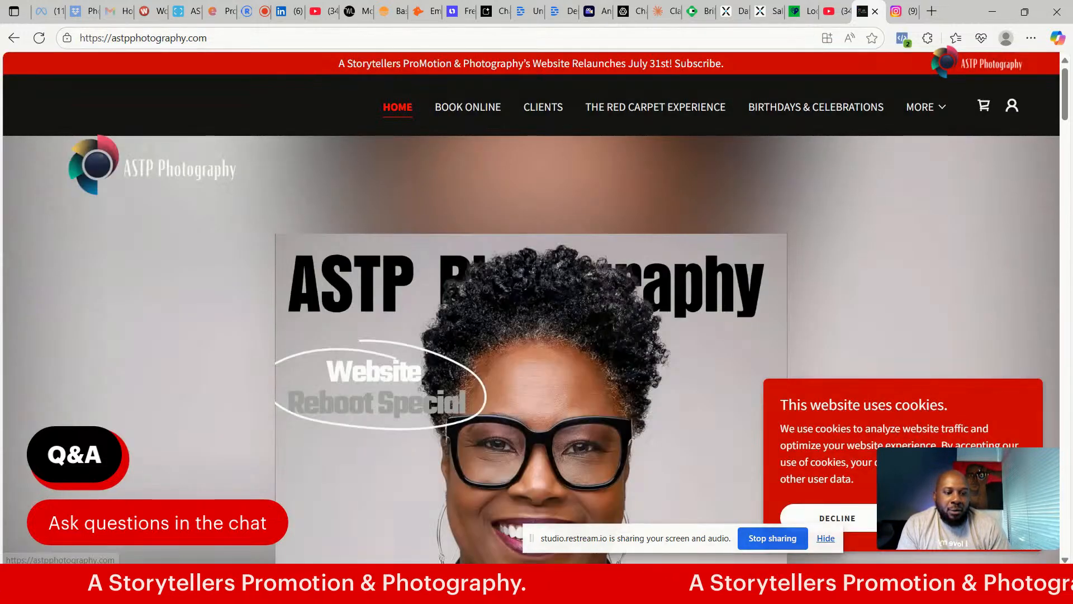
{"action": "left_click", "coordinate": [969, 518]}
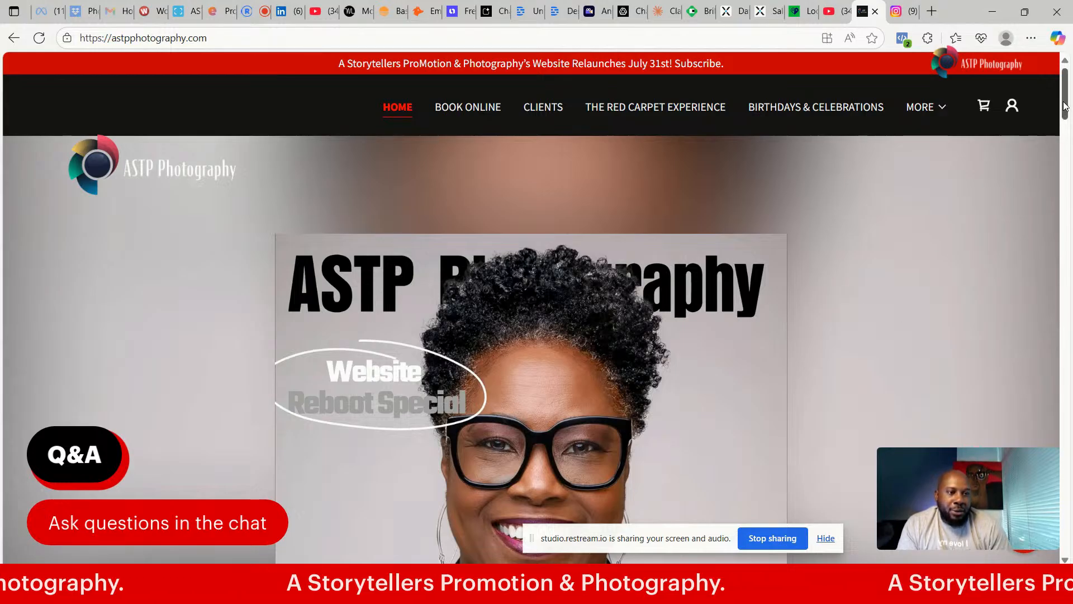
- Review the home page's Website Reboot Special banner, promotional videos and photographer section, controlling video playback along the way
{"action": "left_click_drag", "start_coordinate": [1066, 106], "coordinate": [1068, 119]}
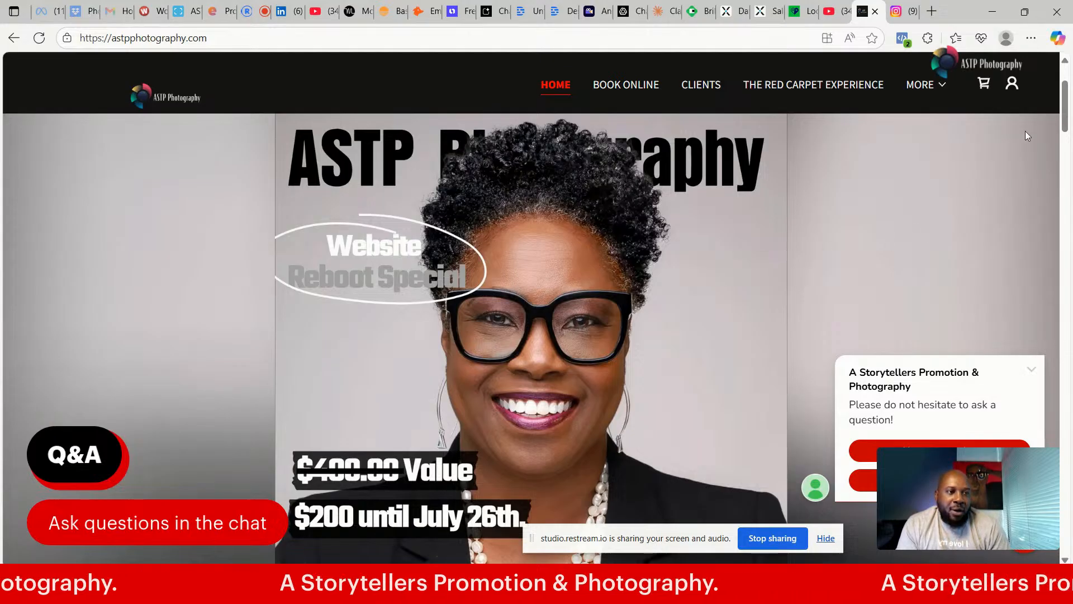
{"action": "left_click_drag", "start_coordinate": [1068, 111], "coordinate": [1071, 185]}
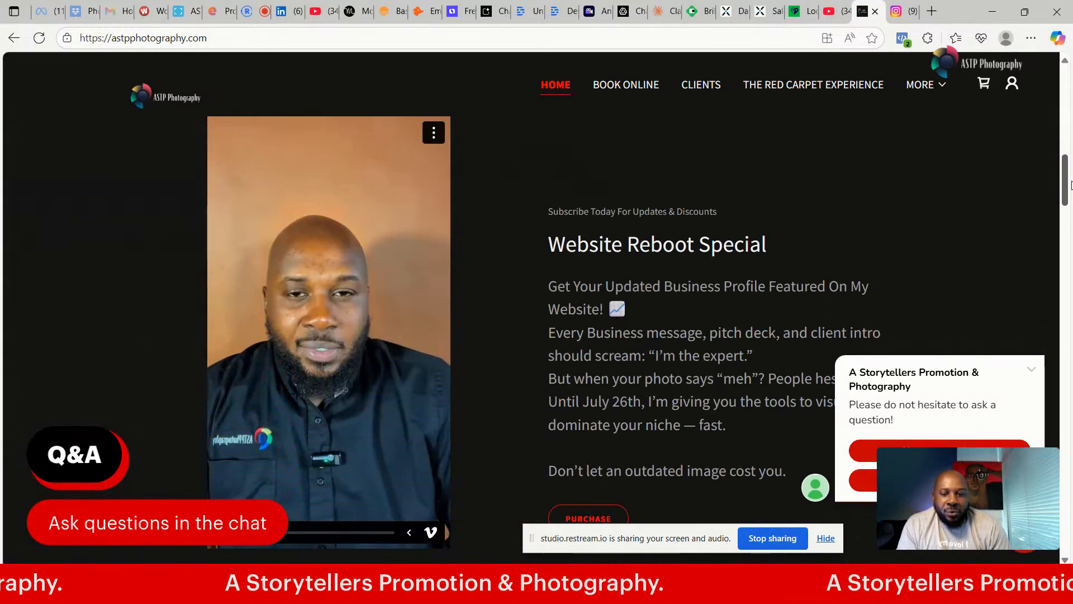
{"action": "left_click", "coordinate": [236, 546]}
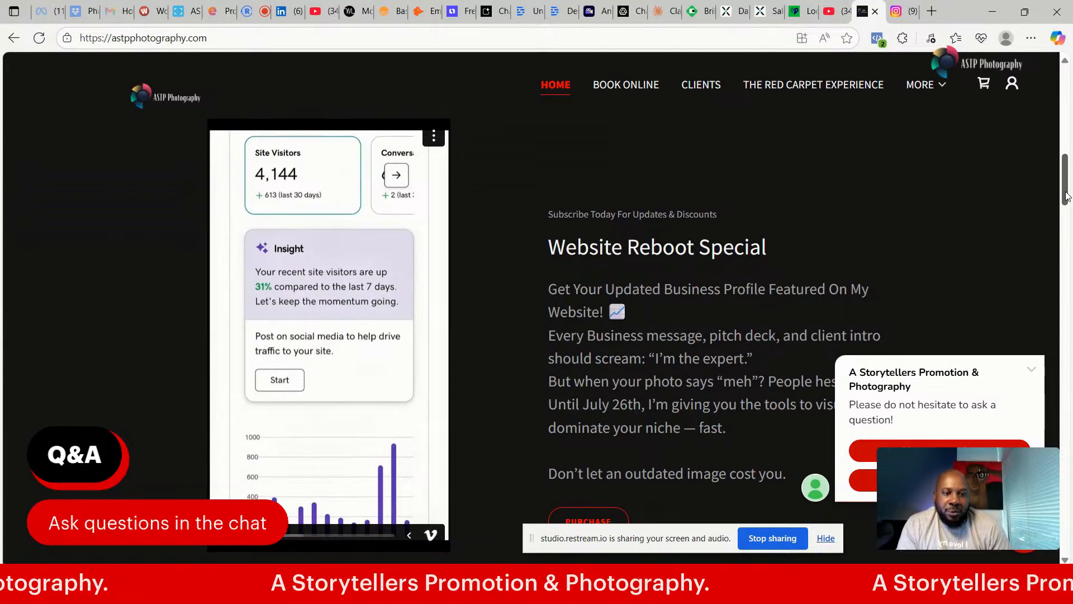
{"action": "left_click_drag", "start_coordinate": [1062, 200], "coordinate": [1067, 280]}
{"action": "left_click", "coordinate": [238, 425]}
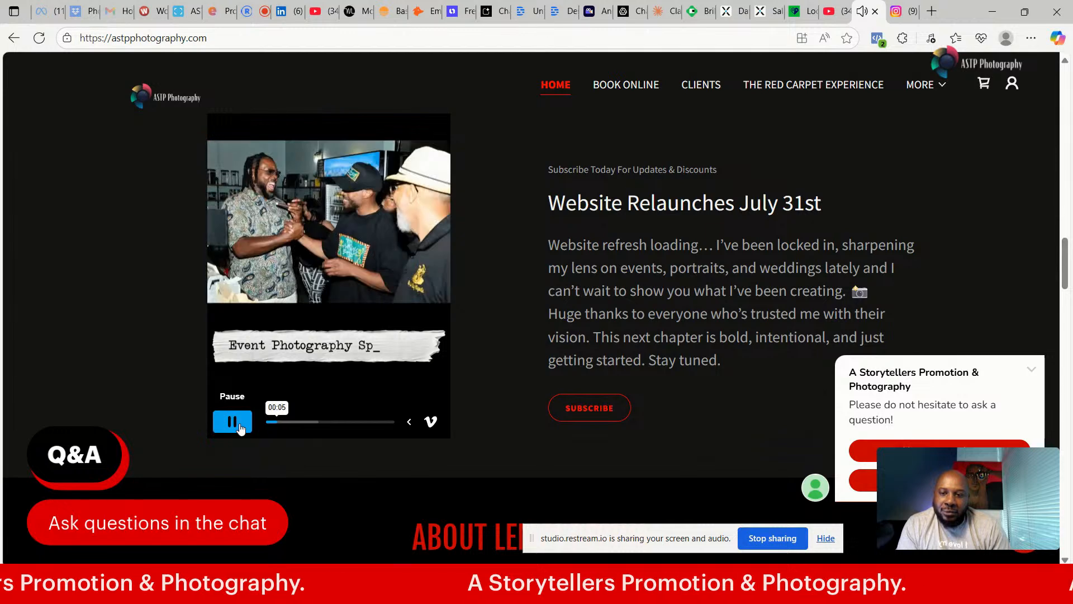
{"action": "left_click", "coordinate": [240, 429]}
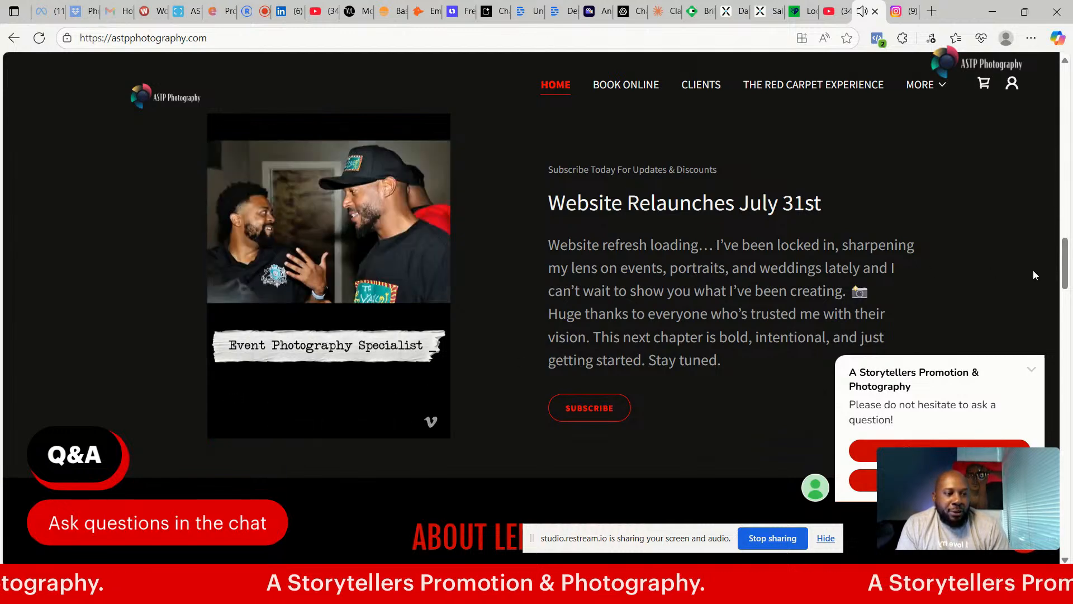
{"action": "left_click_drag", "start_coordinate": [1066, 272], "coordinate": [1069, 294]}
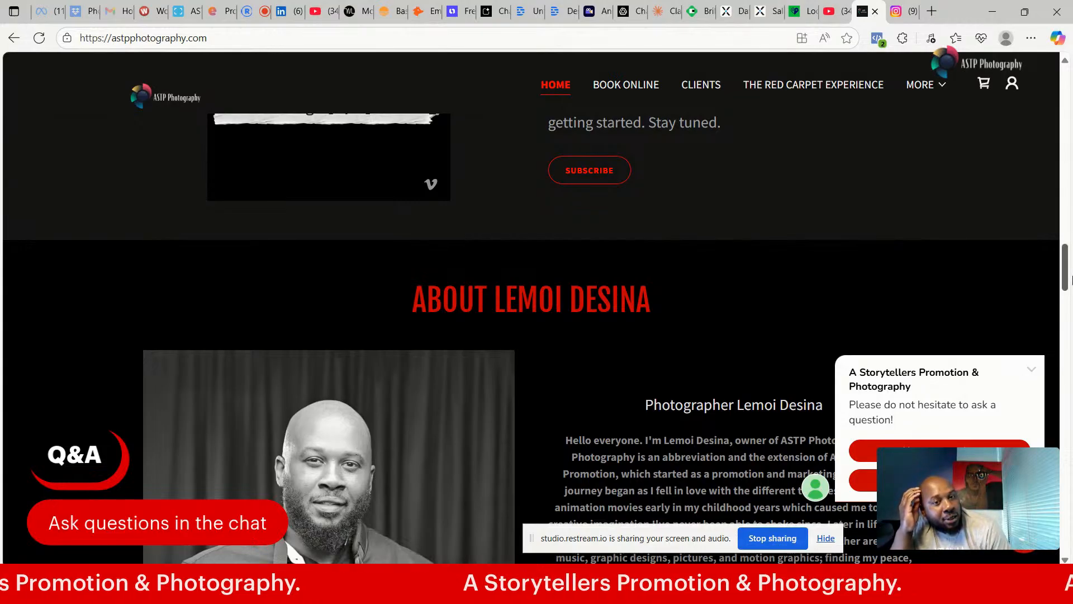
{"action": "left_click_drag", "start_coordinate": [1069, 280], "coordinate": [1069, 146]}
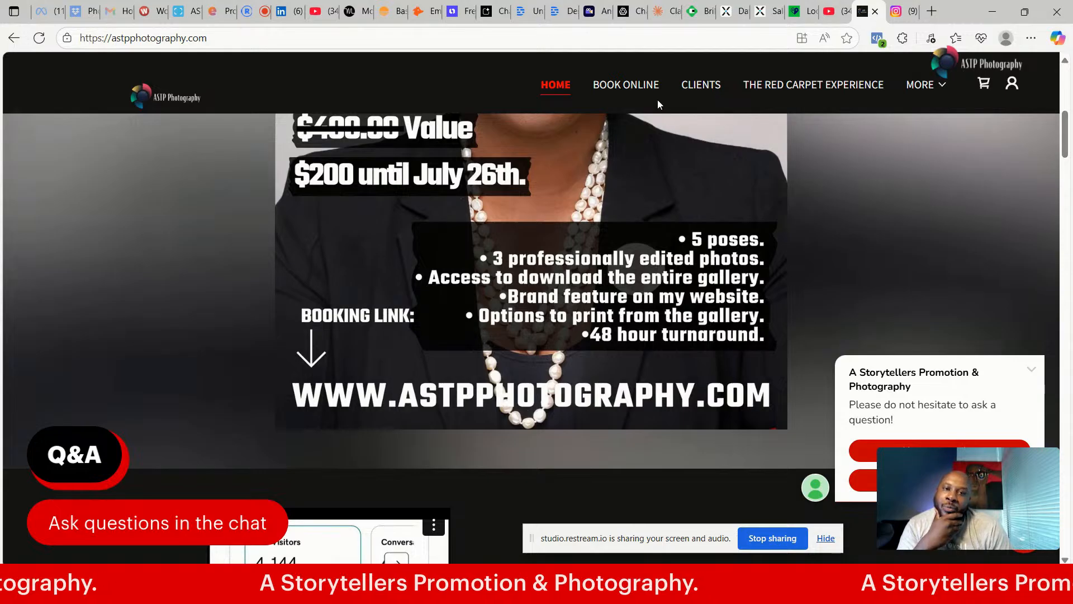
- Check the services on the Book Online page and open the Clients page
{"action": "left_click", "coordinate": [642, 85]}
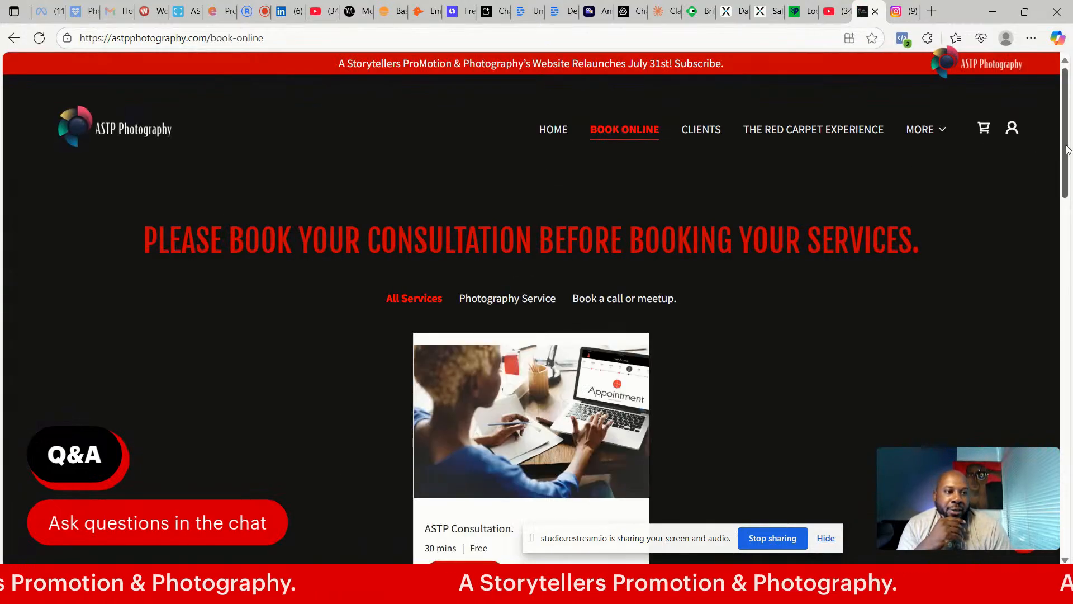
{"action": "mouse_move", "coordinate": [1069, 152]}
{"action": "left_mouse_down"}
{"action": "mouse_move", "coordinate": [1066, 305]}
{"action": "mouse_move", "coordinate": [1065, 146]}
{"action": "left_mouse_up"}
{"action": "left_click", "coordinate": [713, 138]}
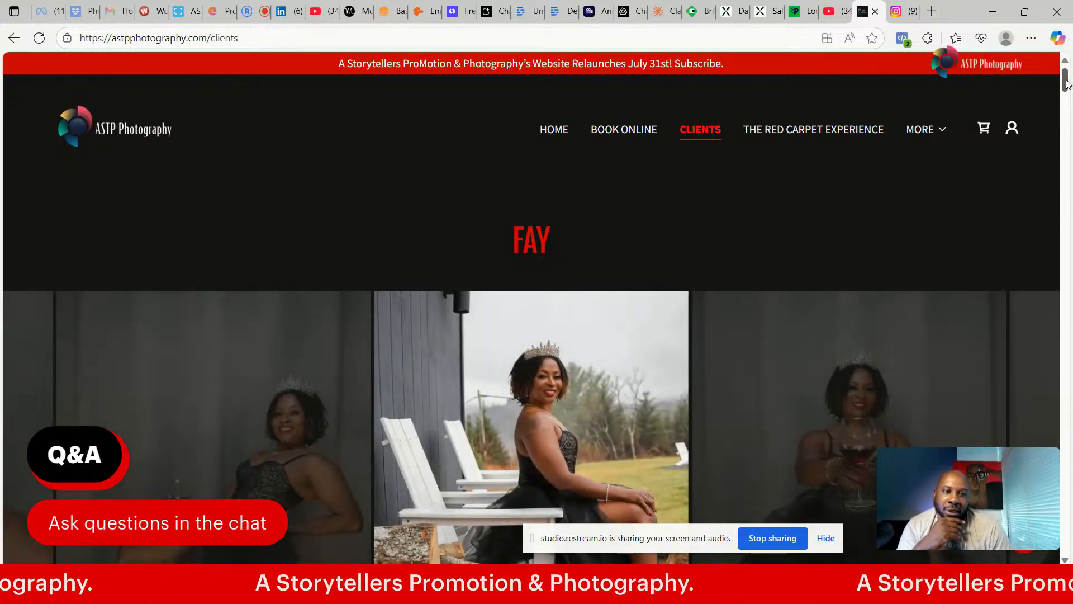
- Browse the Clients page gallery of the woman in the blue suit, leopard-print and red dresses on black backgrounds
{"action": "left_click_drag", "start_coordinate": [1066, 84], "coordinate": [1072, 271]}
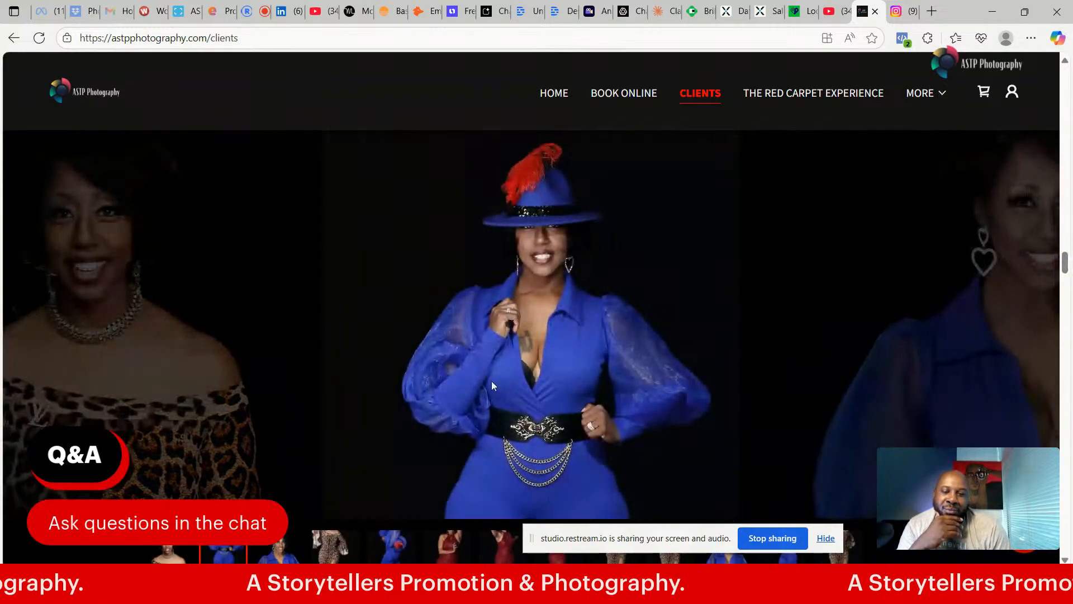
{"action": "left_click", "coordinate": [287, 559]}
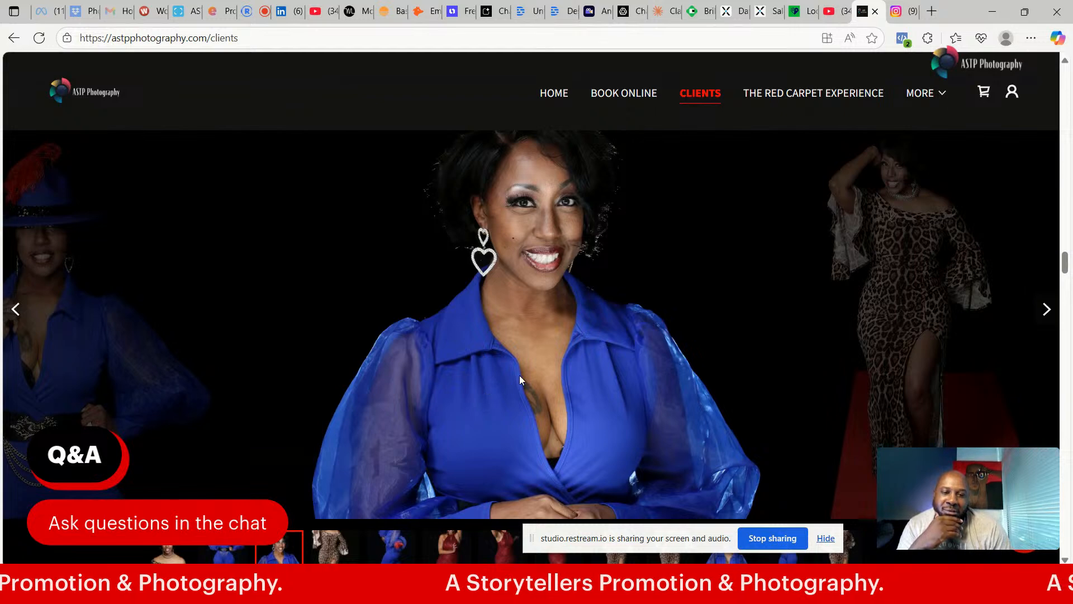
{"action": "left_click", "coordinate": [1047, 310]}
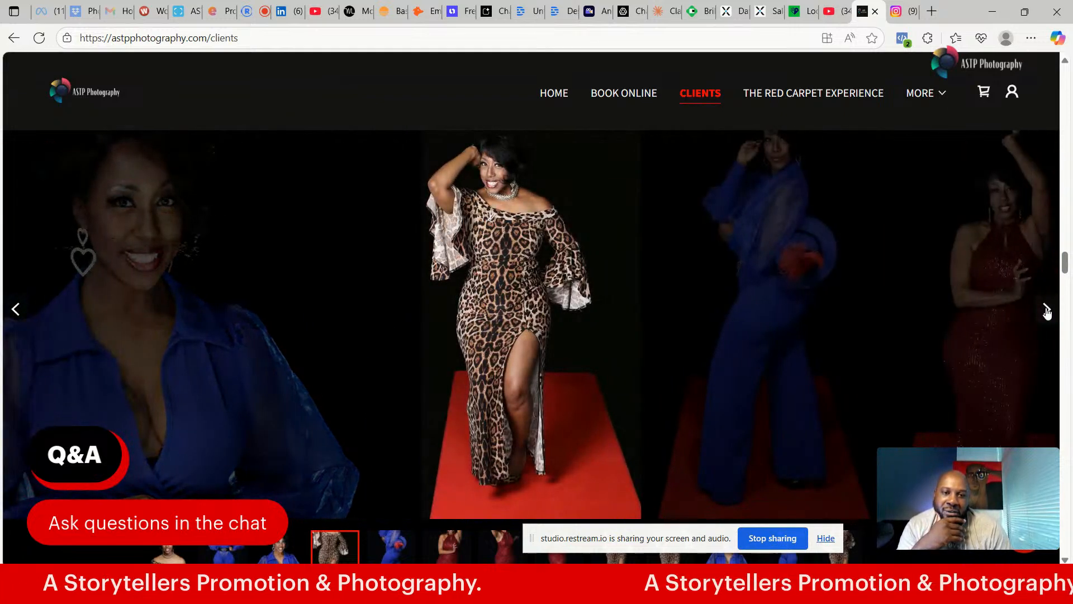
{"action": "left_click", "coordinate": [1047, 310]}
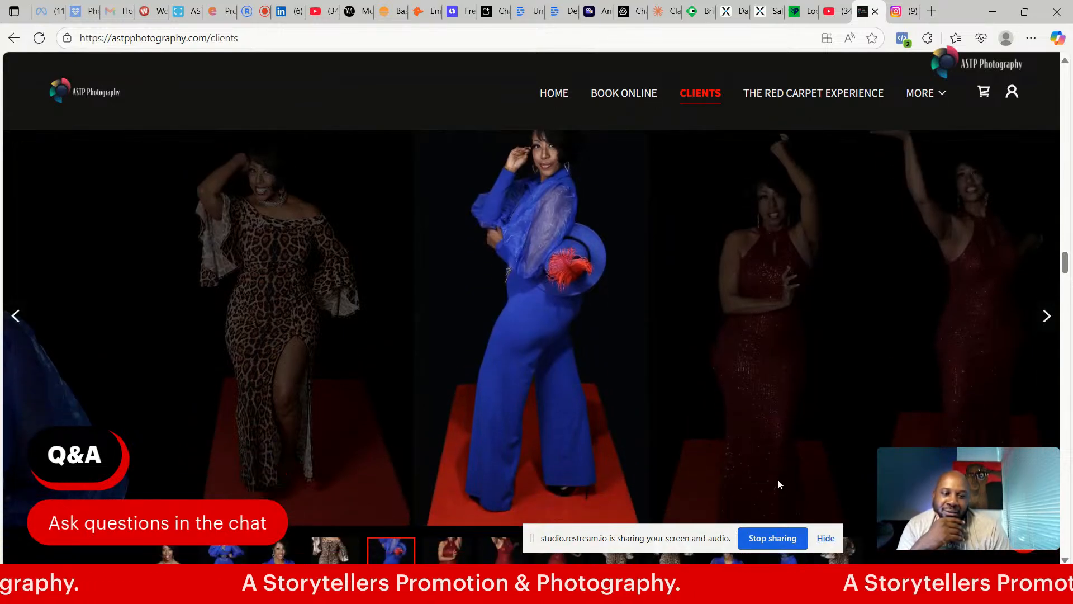
{"action": "left_click", "coordinate": [1043, 316]}
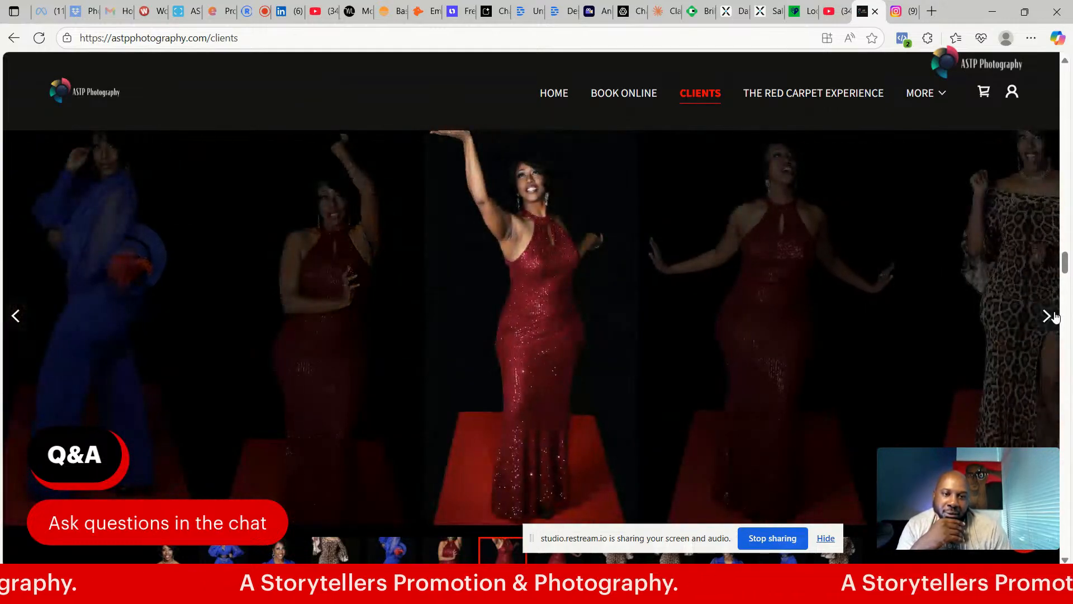
{"action": "left_click", "coordinate": [1048, 316]}
{"action": "left_click", "coordinate": [1051, 316]}
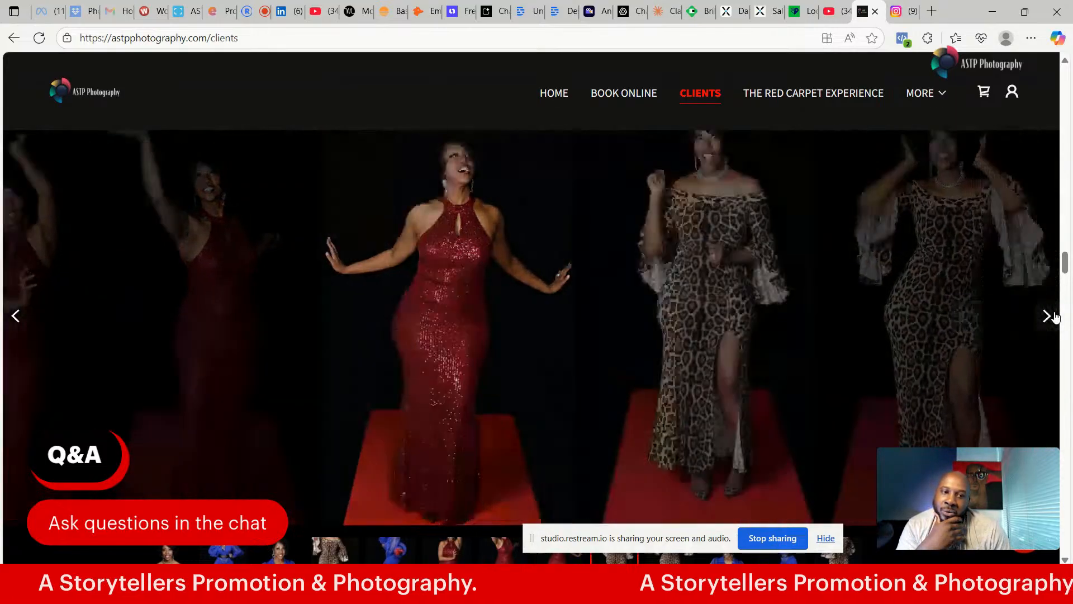
{"action": "left_click", "coordinate": [1046, 314]}
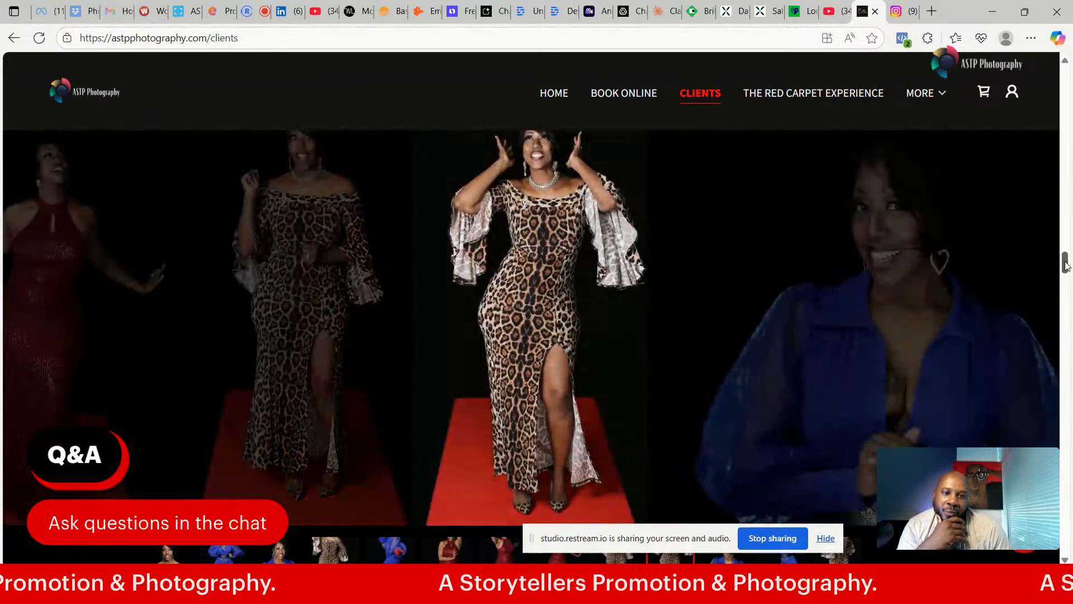
{"action": "mouse_move", "coordinate": [1067, 266]}
{"action": "left_mouse_down"}
{"action": "mouse_move", "coordinate": [1069, 238]}
{"action": "mouse_move", "coordinate": [1072, 263]}
{"action": "left_mouse_up"}
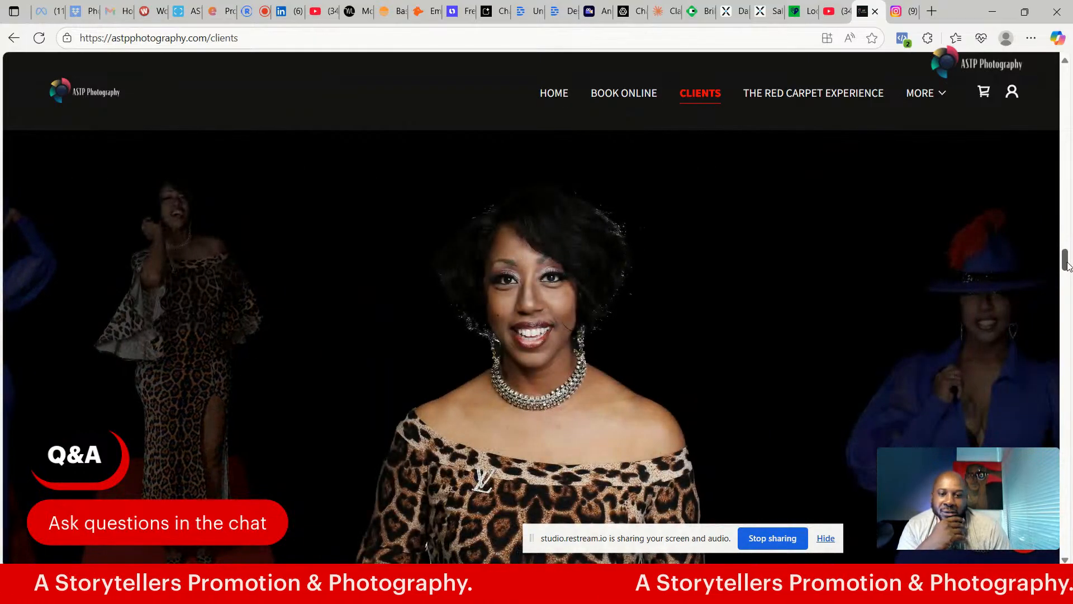
- Browse the No Mercy album gallery of the man in the white polo shirt and continue to the fitness gallery
{"action": "left_click_drag", "start_coordinate": [1066, 266], "coordinate": [1070, 318]}
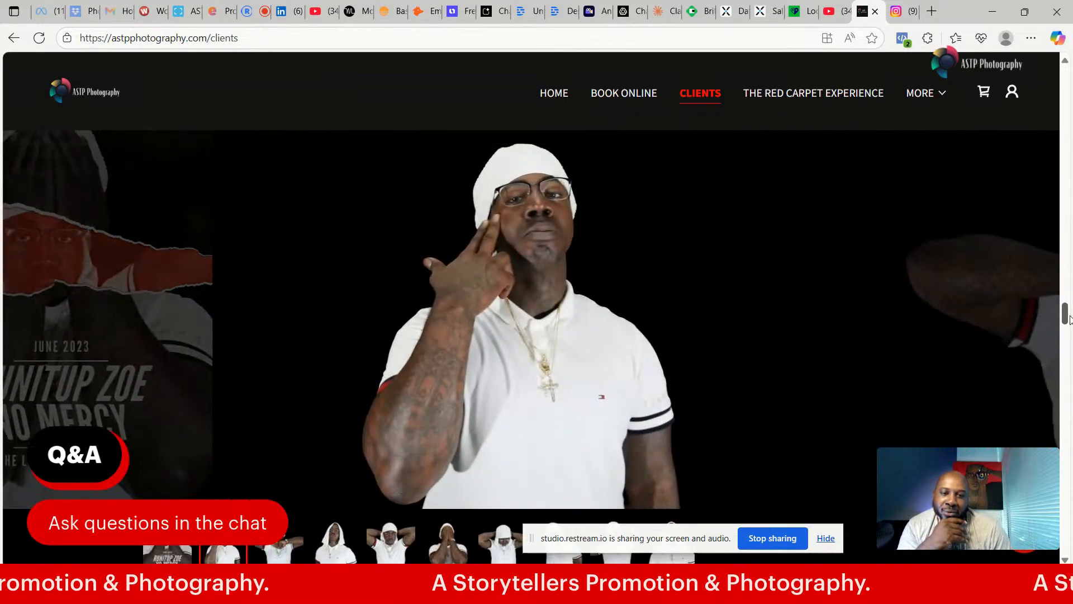
{"action": "left_click", "coordinate": [152, 370]}
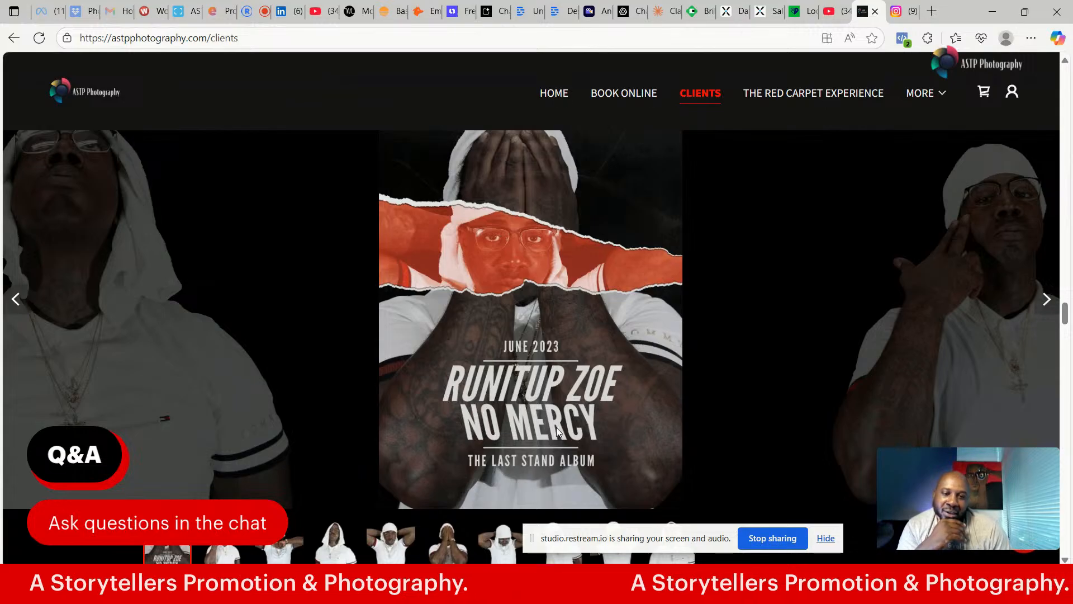
{"action": "left_click", "coordinate": [1046, 300]}
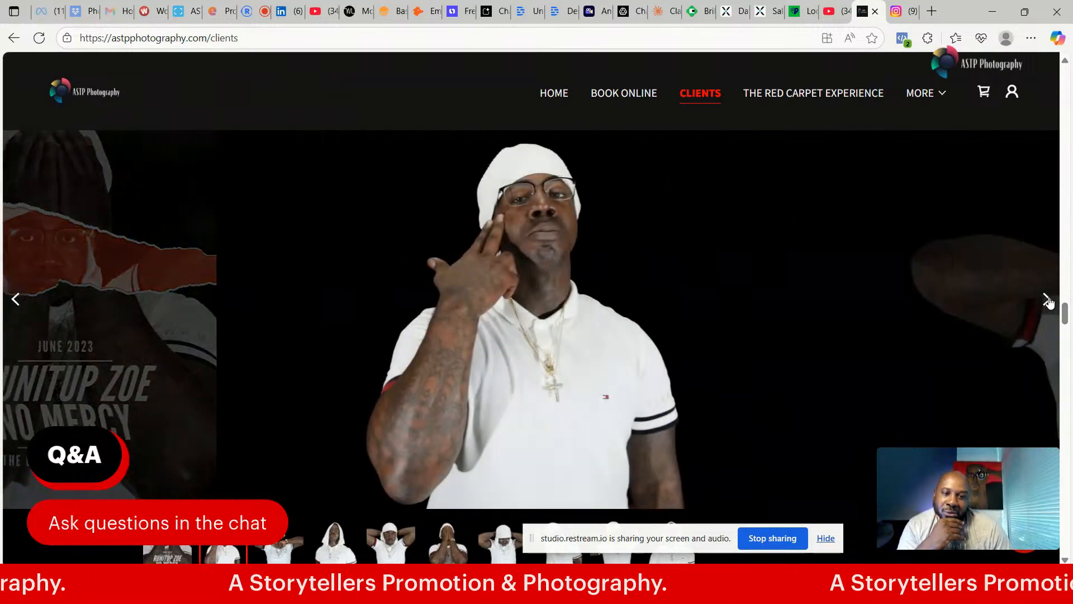
{"action": "left_click", "coordinate": [1046, 300]}
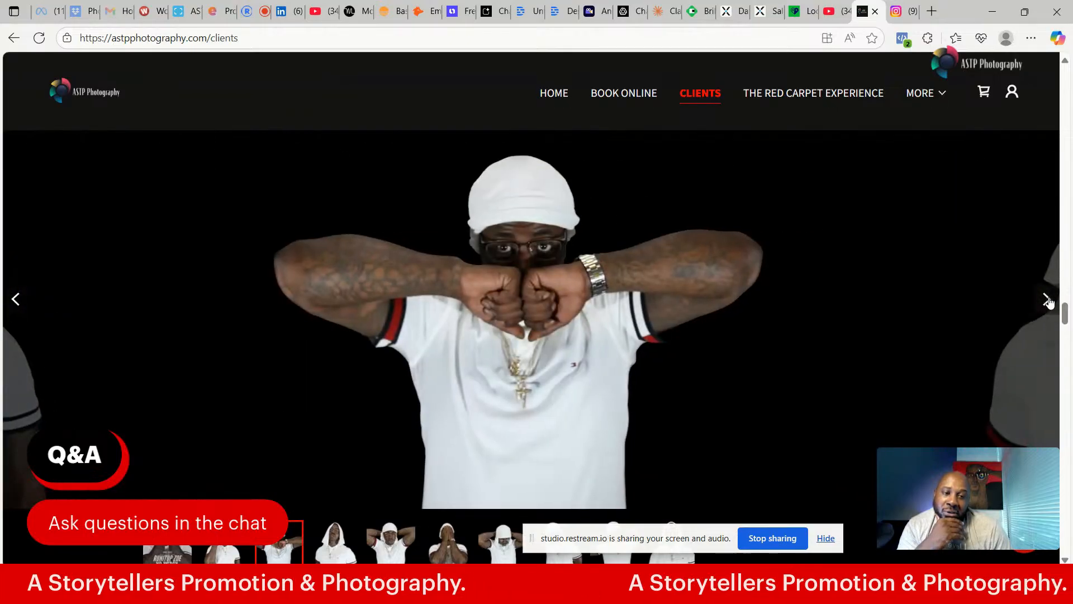
{"action": "left_click", "coordinate": [1046, 299]}
{"action": "left_click", "coordinate": [1047, 299]}
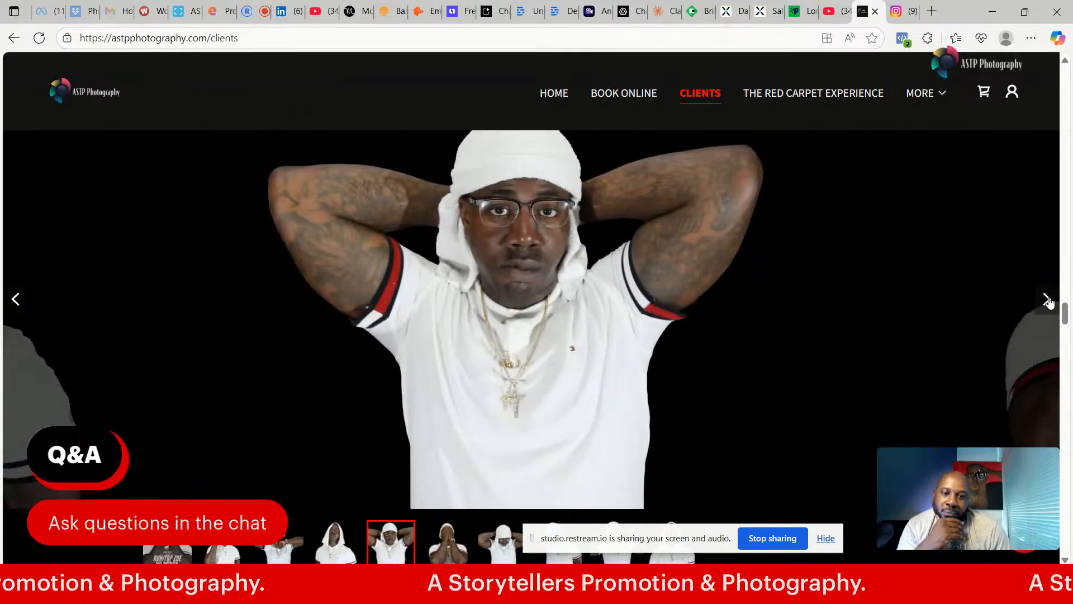
{"action": "left_click", "coordinate": [1047, 300]}
{"action": "left_click", "coordinate": [1046, 300]}
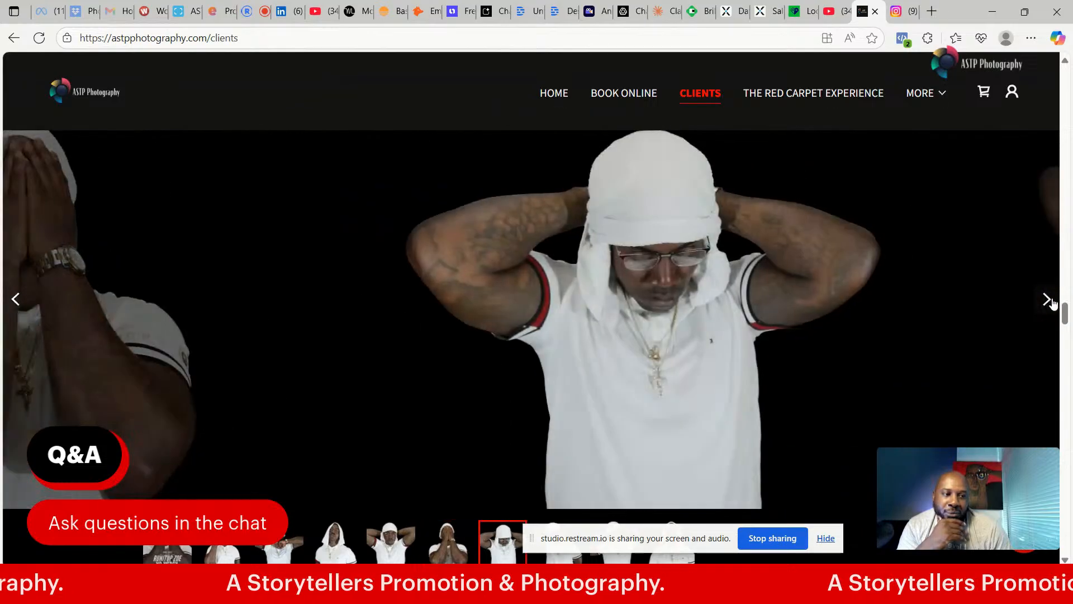
{"action": "left_click_drag", "start_coordinate": [1066, 312], "coordinate": [1070, 336]}
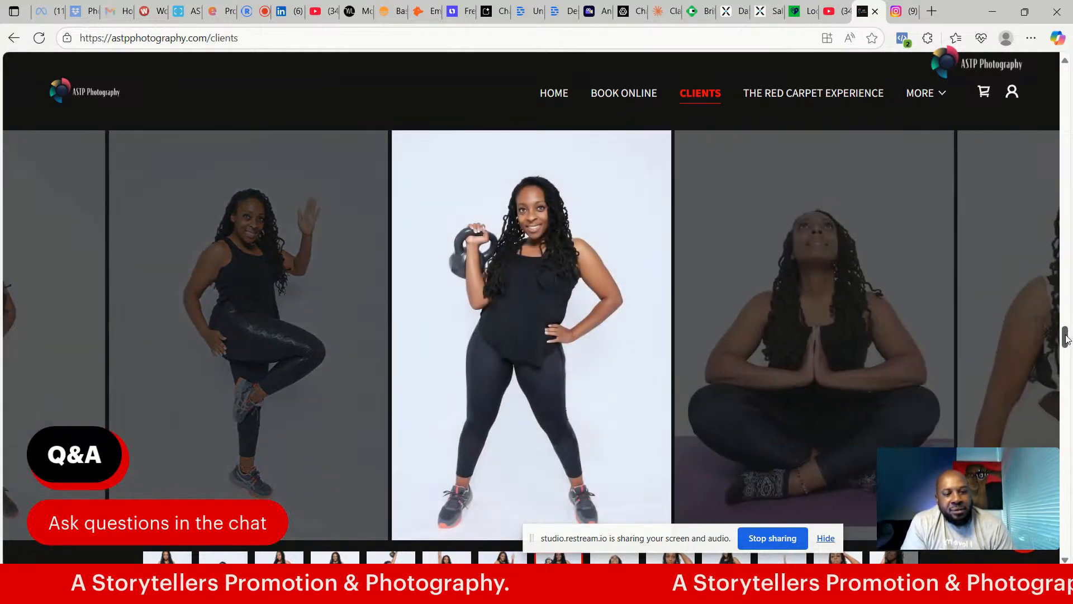
- Browse the Clients page gallery of the bearded man in the beige T-shirt and ripped black jeans
{"action": "left_click_drag", "start_coordinate": [1067, 339], "coordinate": [1071, 365]}
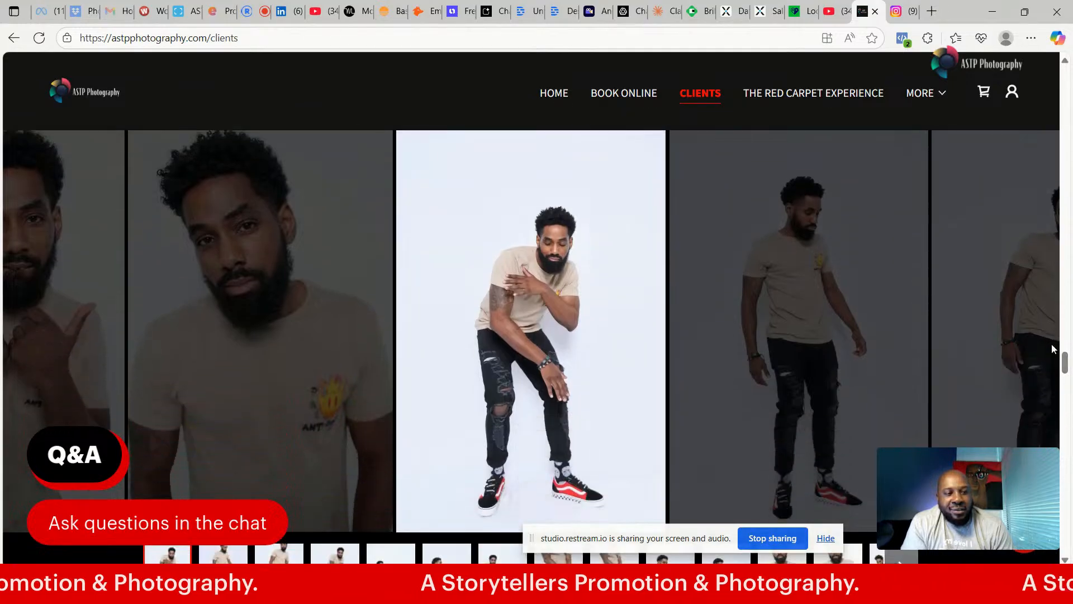
{"action": "left_click", "coordinate": [1050, 328]}
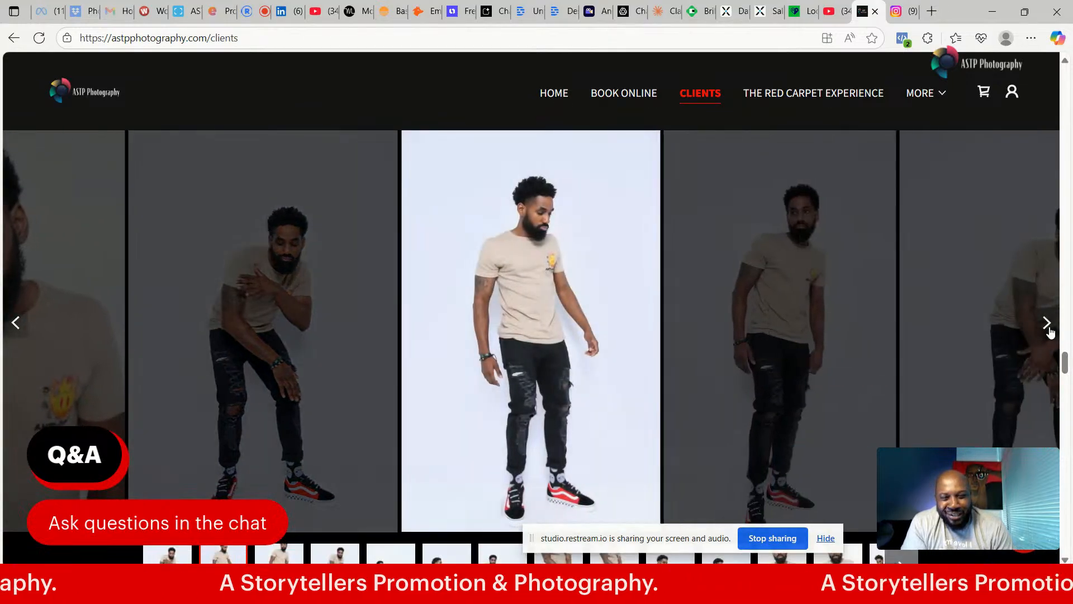
{"action": "left_click", "coordinate": [1050, 328]}
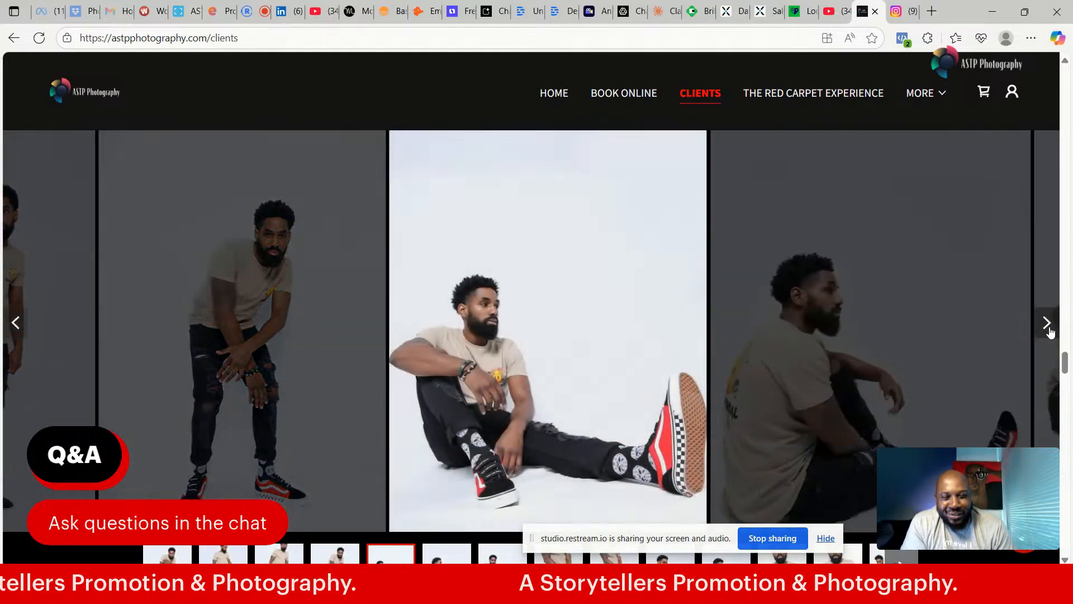
{"action": "left_click", "coordinate": [1048, 323]}
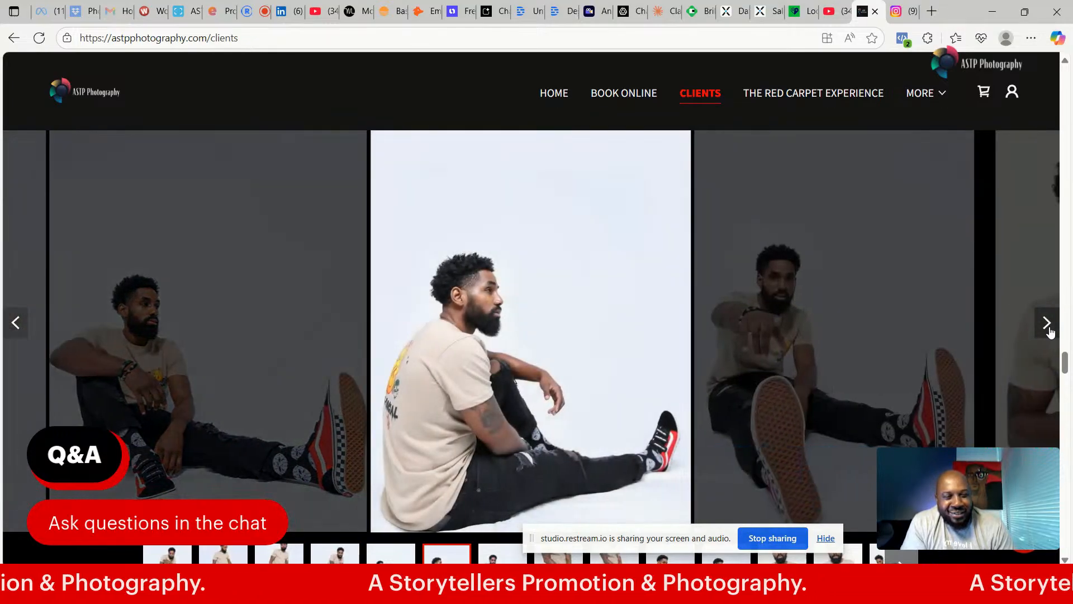
{"action": "left_click", "coordinate": [1047, 323]}
{"action": "left_click", "coordinate": [1047, 323]}
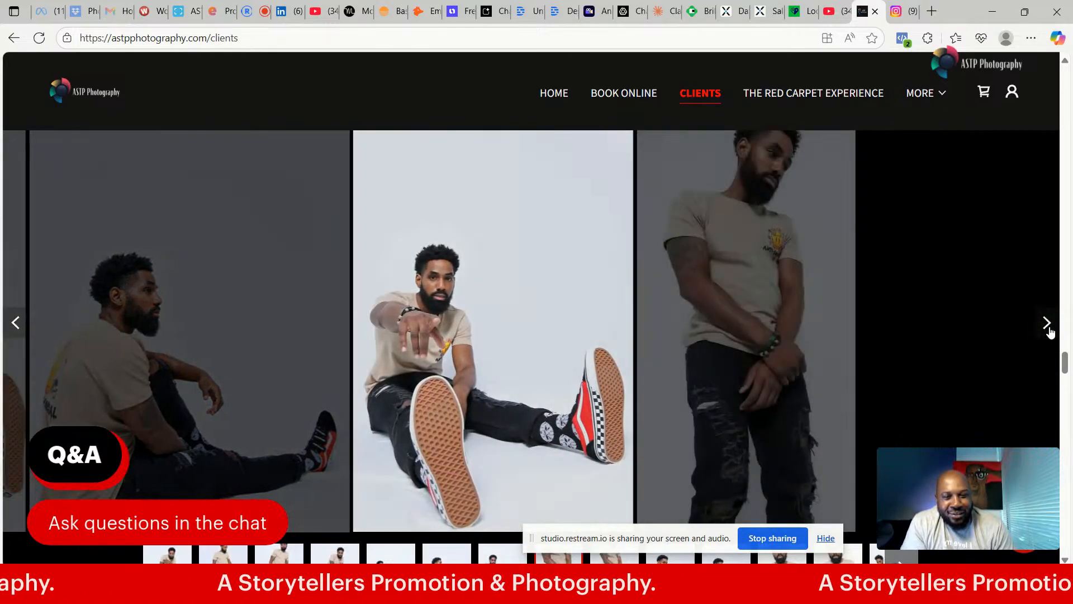
{"action": "left_click", "coordinate": [1048, 323]}
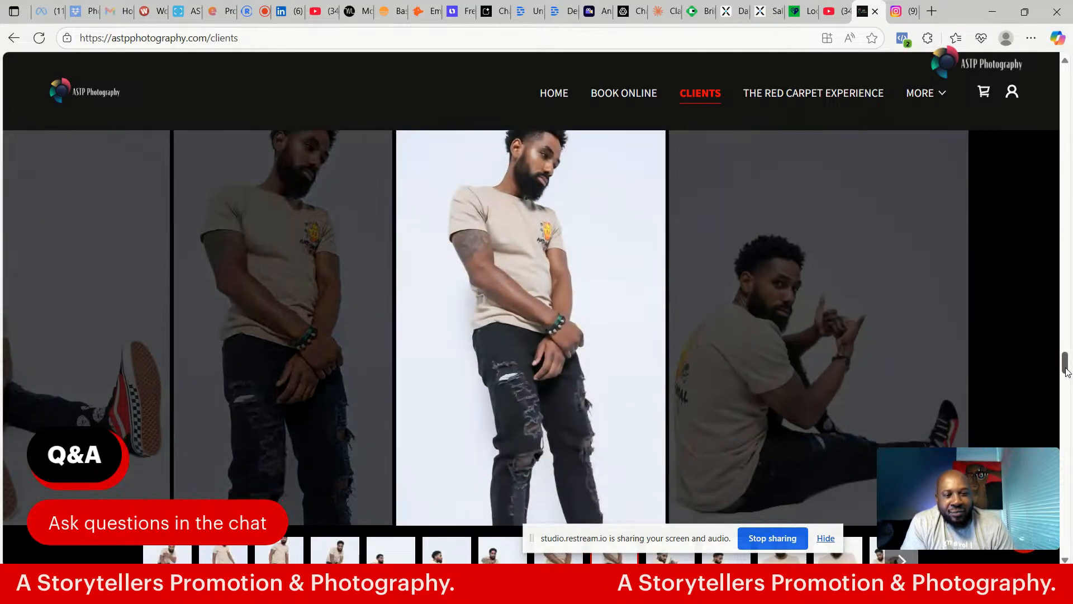
- Browse the gallery of the woman in the patterned headwrap, black lace top and jeans among potted flowers
{"action": "left_click_drag", "start_coordinate": [1066, 372], "coordinate": [1072, 442]}
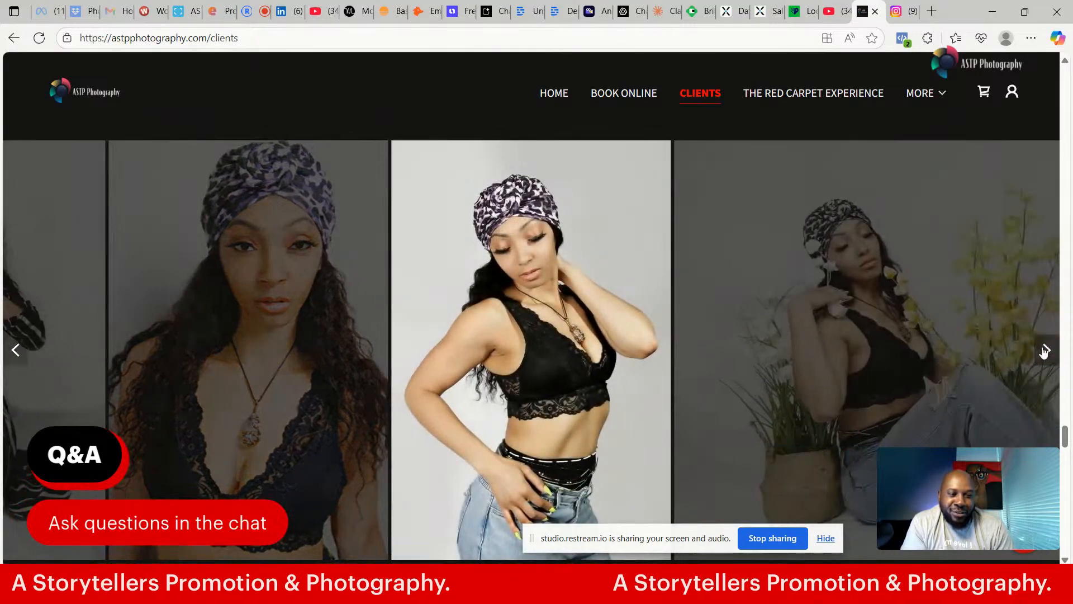
{"action": "left_click", "coordinate": [1046, 352]}
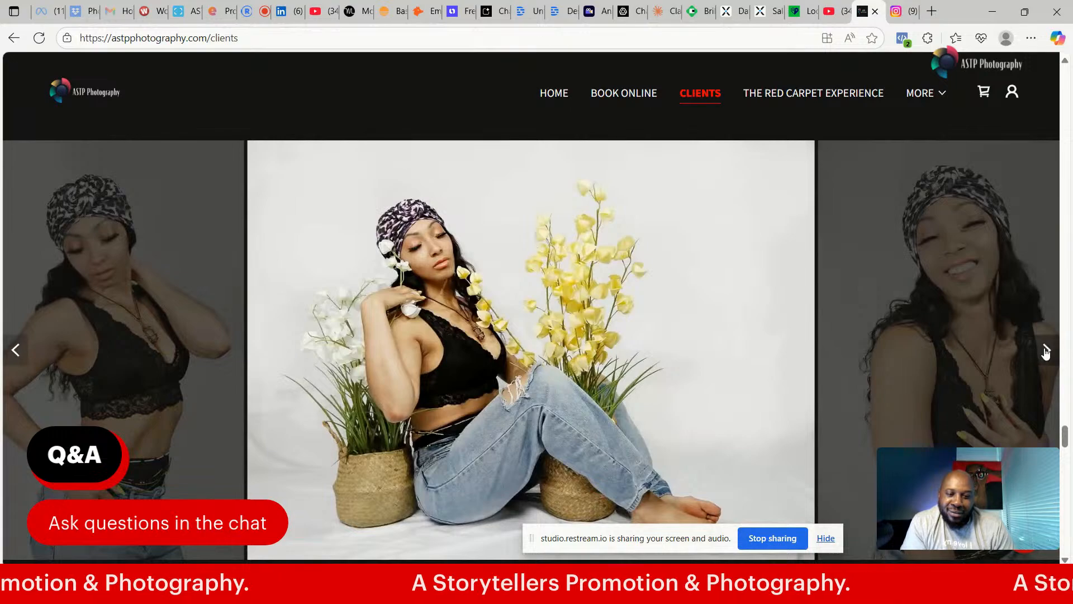
{"action": "left_click", "coordinate": [1046, 351]}
{"action": "left_click", "coordinate": [1046, 351]}
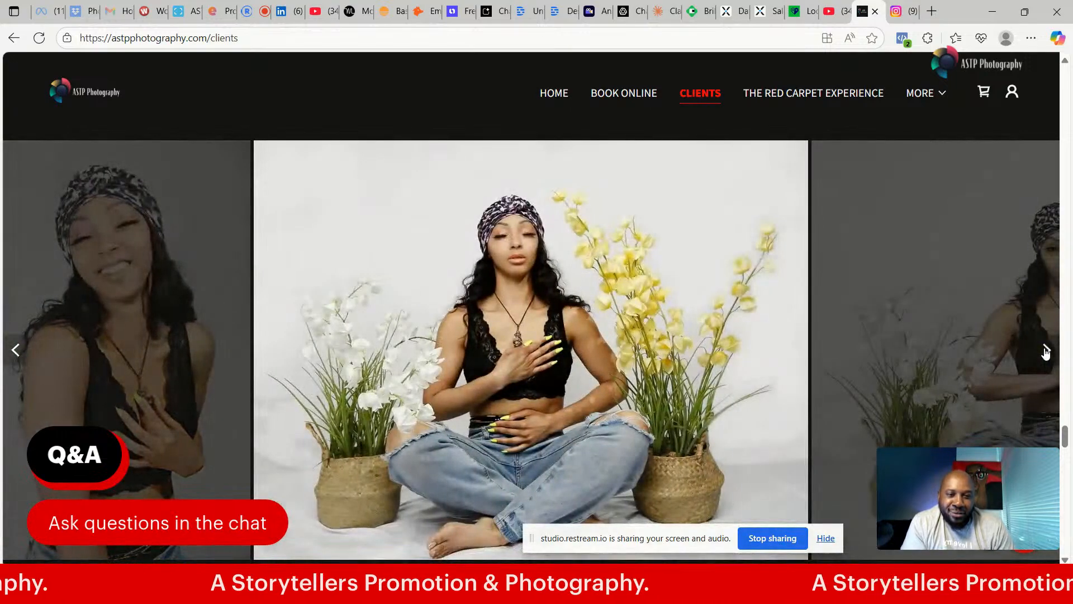
{"action": "left_click", "coordinate": [1046, 352]}
{"action": "left_click", "coordinate": [1046, 352]}
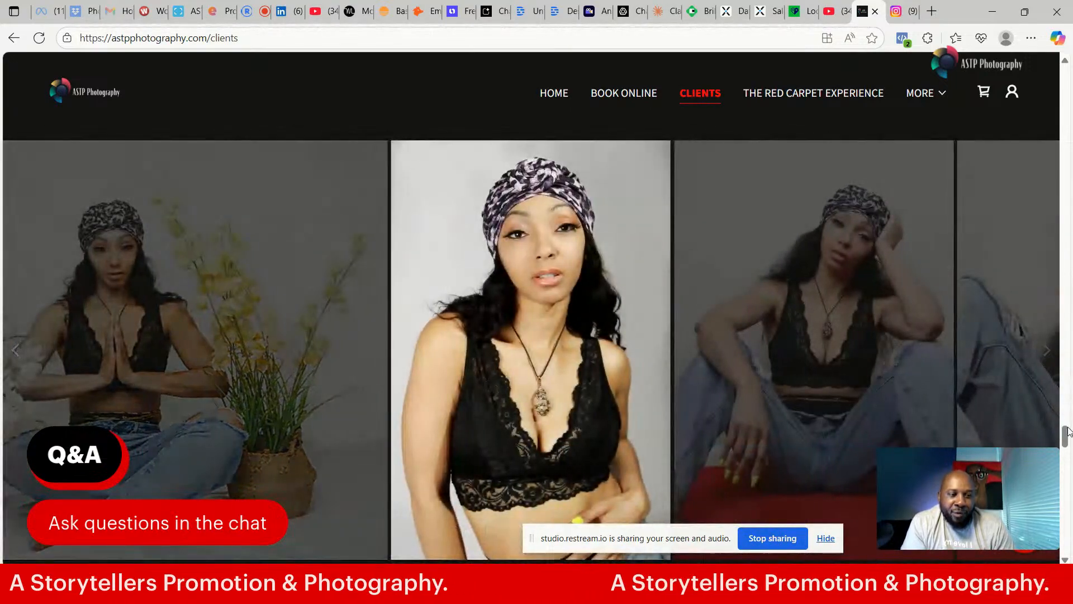
- Browse the gallery of the braided woman in the red-and-black dragon-print dress
{"action": "left_click_drag", "start_coordinate": [1065, 438], "coordinate": [1065, 468]}
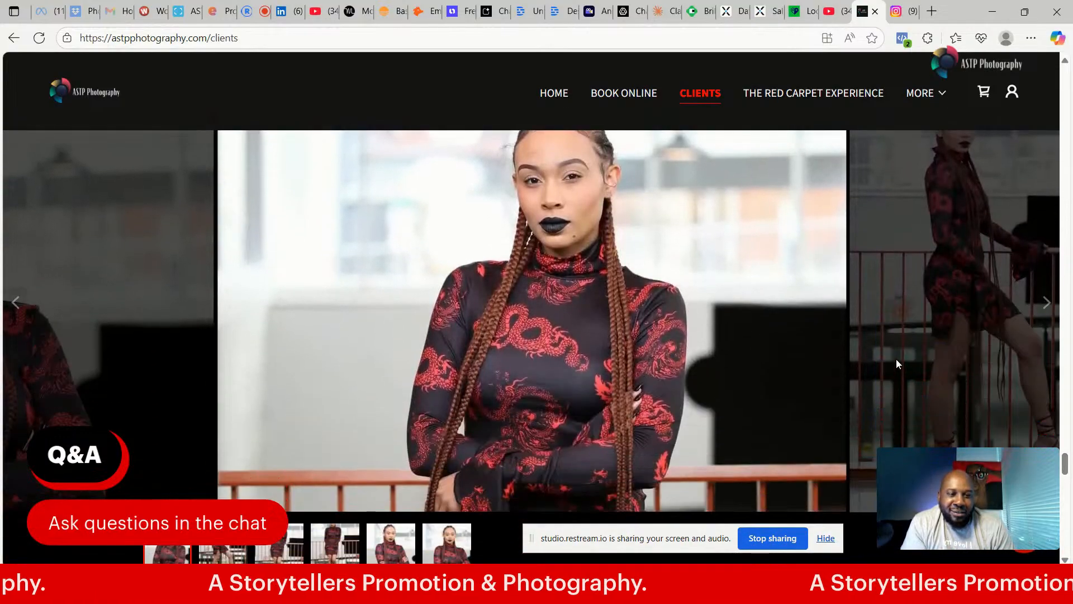
{"action": "left_click", "coordinate": [1047, 303]}
{"action": "left_click", "coordinate": [1045, 305]}
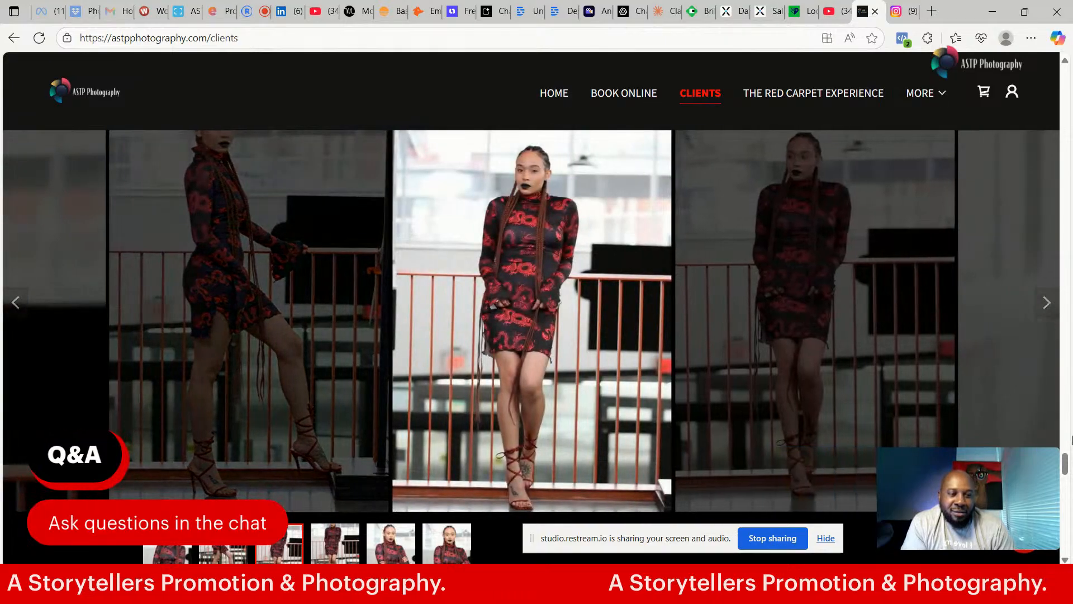
{"action": "mouse_move", "coordinate": [1067, 463]}
{"action": "left_mouse_down"}
{"action": "mouse_move", "coordinate": [1069, 447]}
{"action": "mouse_move", "coordinate": [1068, 465]}
{"action": "left_mouse_up"}
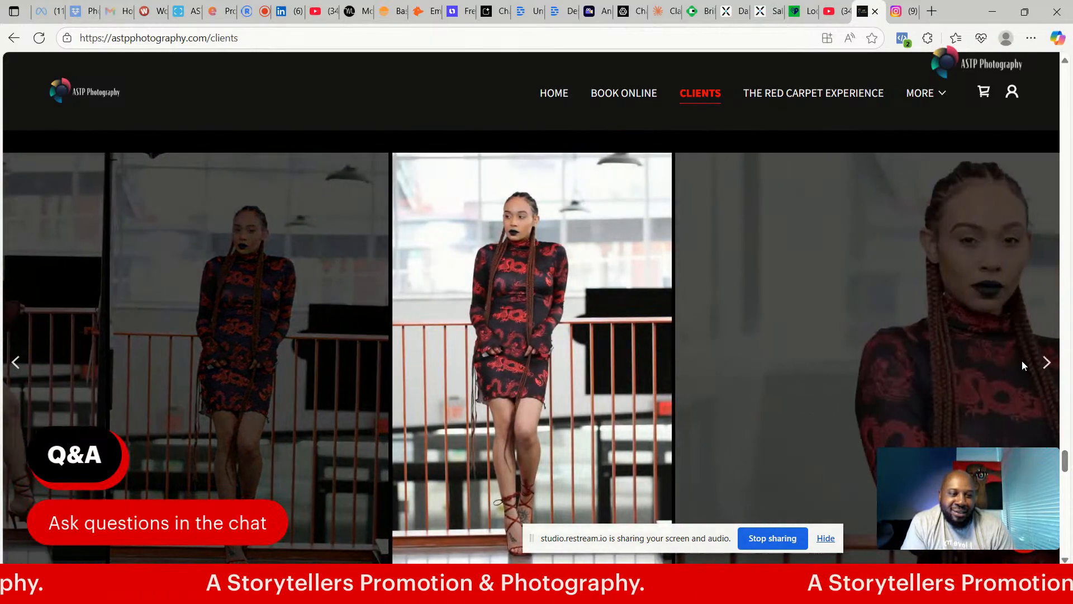
{"action": "left_click", "coordinate": [1047, 363]}
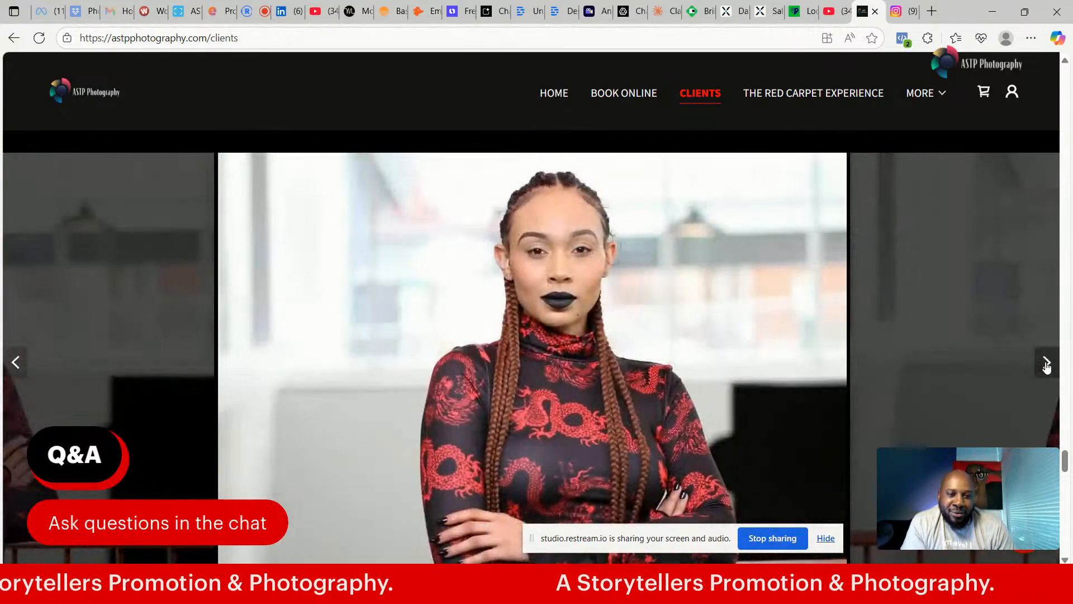
{"action": "left_click", "coordinate": [1046, 363]}
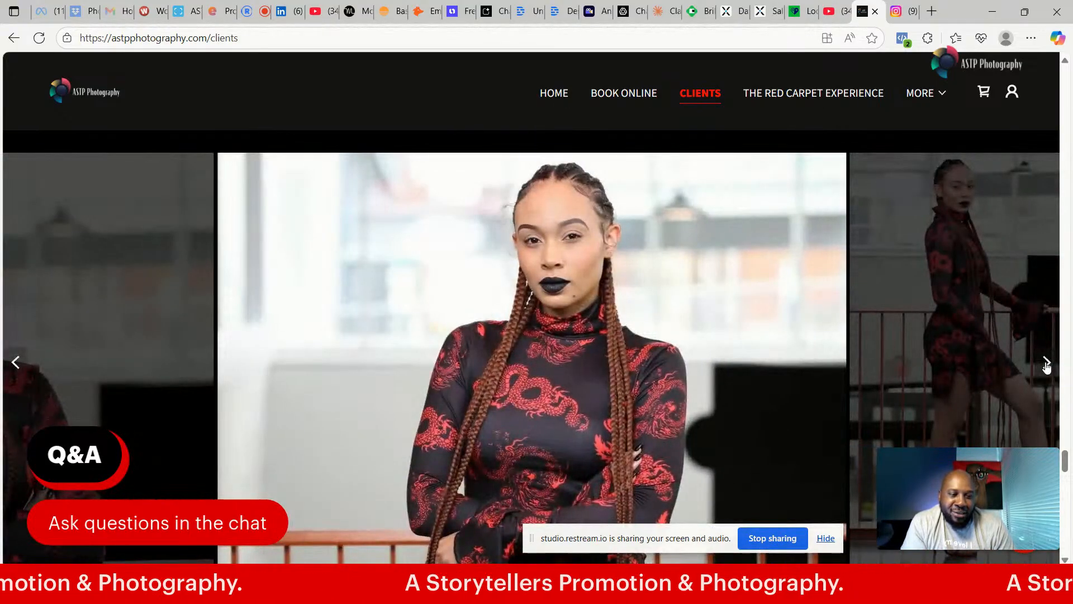
{"action": "left_click", "coordinate": [1046, 363]}
{"action": "left_click", "coordinate": [1046, 363]}
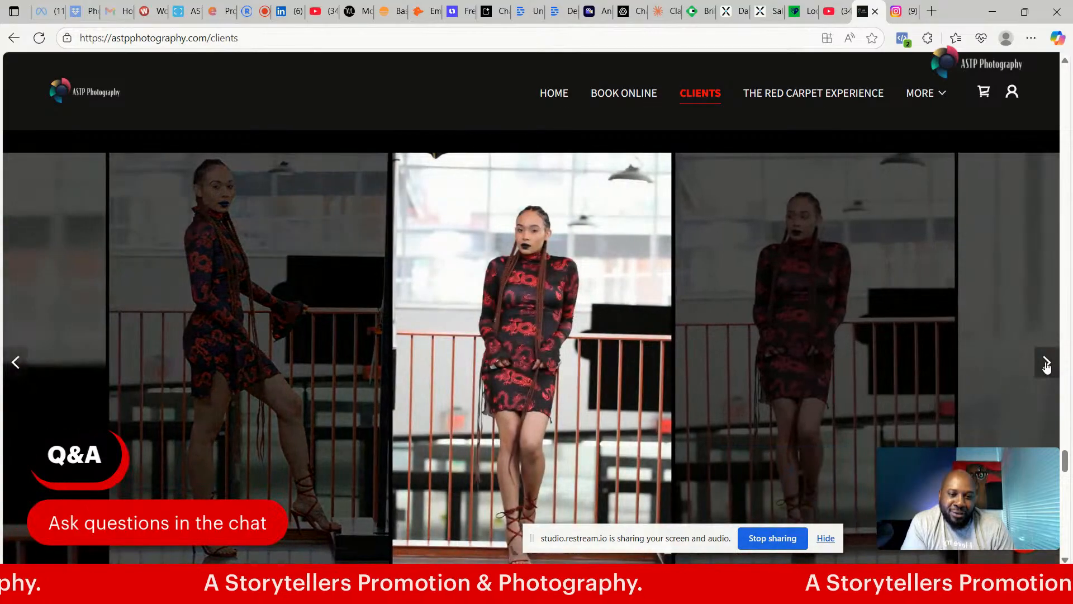
{"action": "left_click", "coordinate": [1047, 363]}
{"action": "left_click", "coordinate": [1047, 364]}
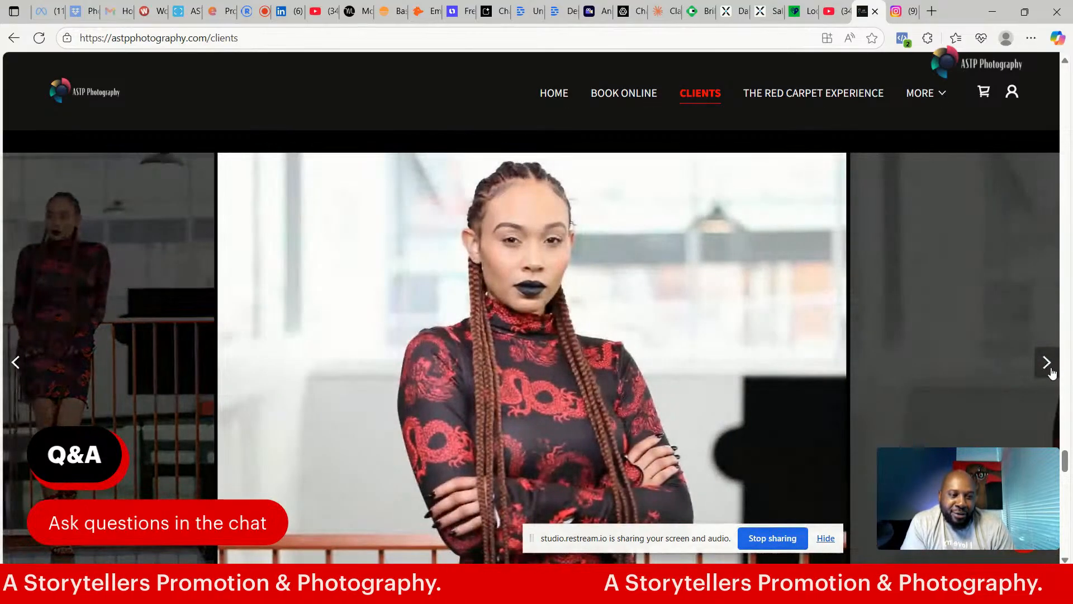
- Browse the gallery of the curly-haired woman in the black hat and the off-shoulder outfit with red and green trim
{"action": "left_click_drag", "start_coordinate": [1068, 463], "coordinate": [1069, 489]}
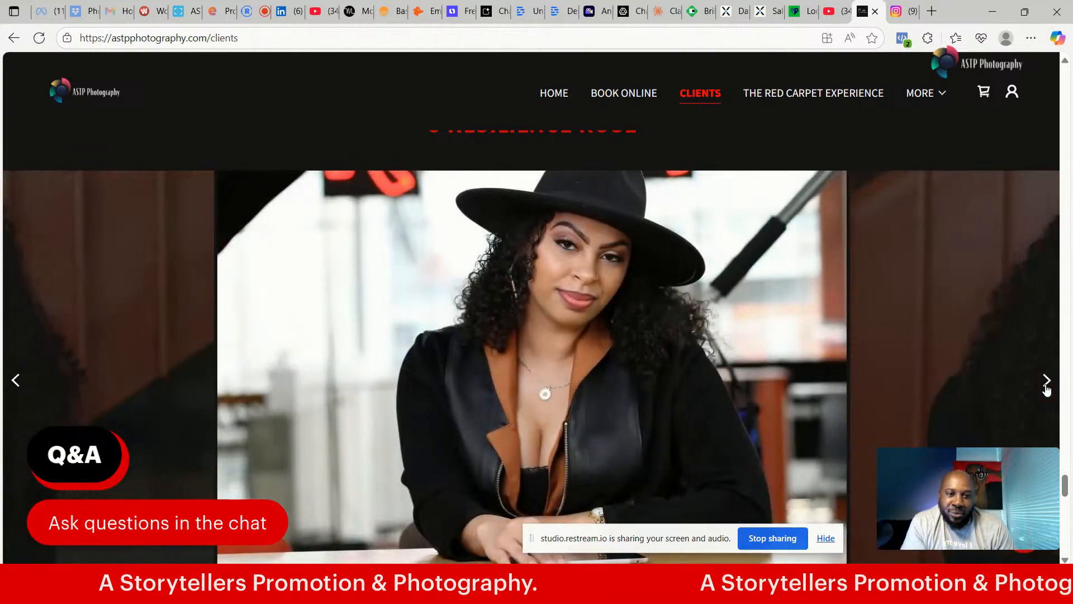
{"action": "left_click", "coordinate": [1047, 390]}
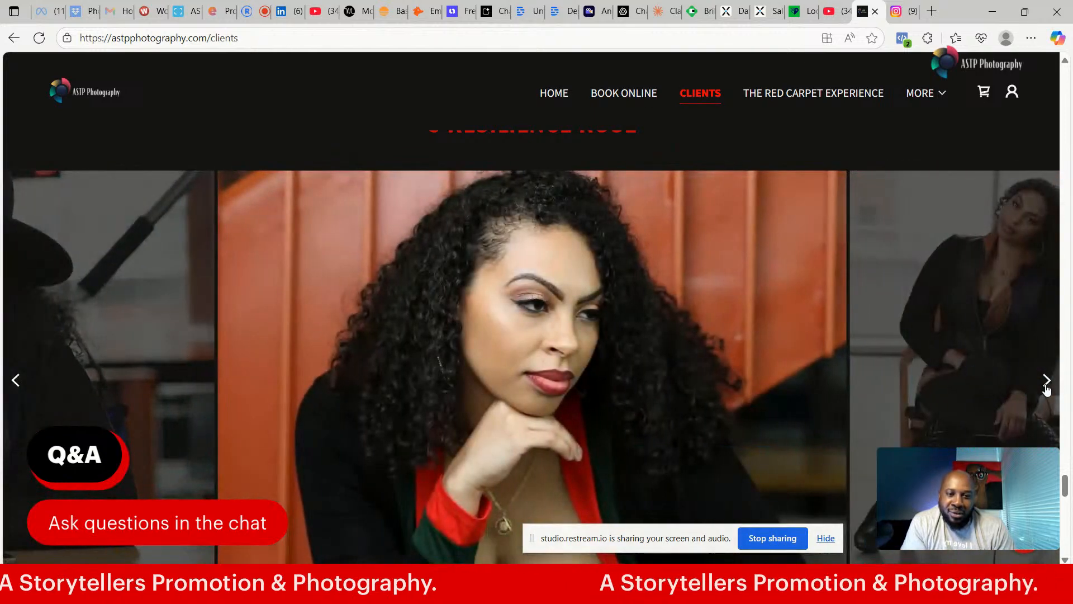
{"action": "left_click", "coordinate": [1047, 390]}
{"action": "left_click", "coordinate": [1047, 390]}
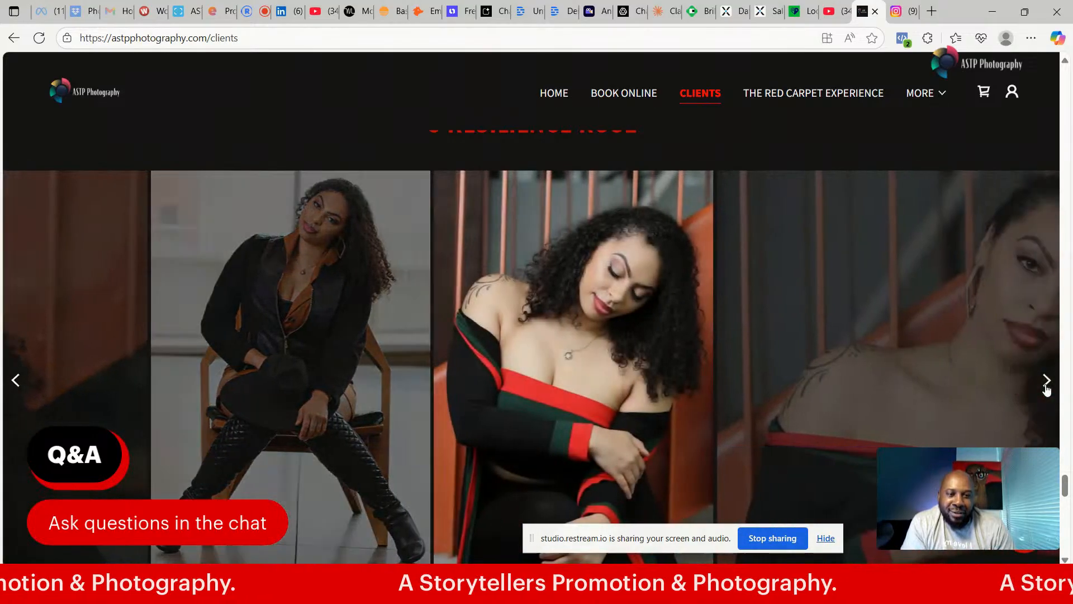
{"action": "left_click", "coordinate": [1047, 389]}
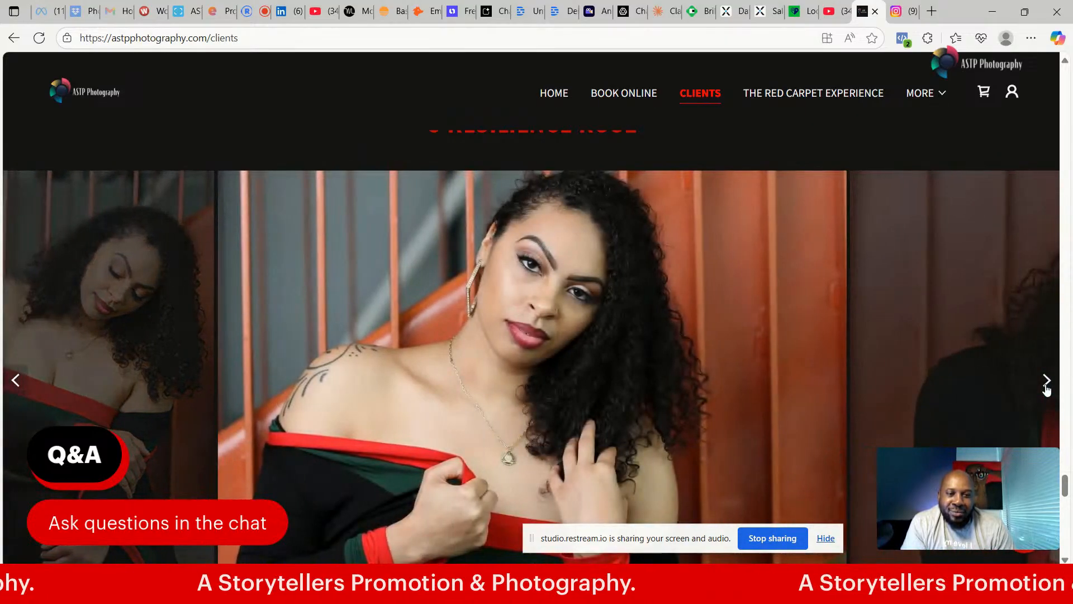
{"action": "left_click", "coordinate": [1047, 390]}
{"action": "left_click", "coordinate": [1047, 390]}
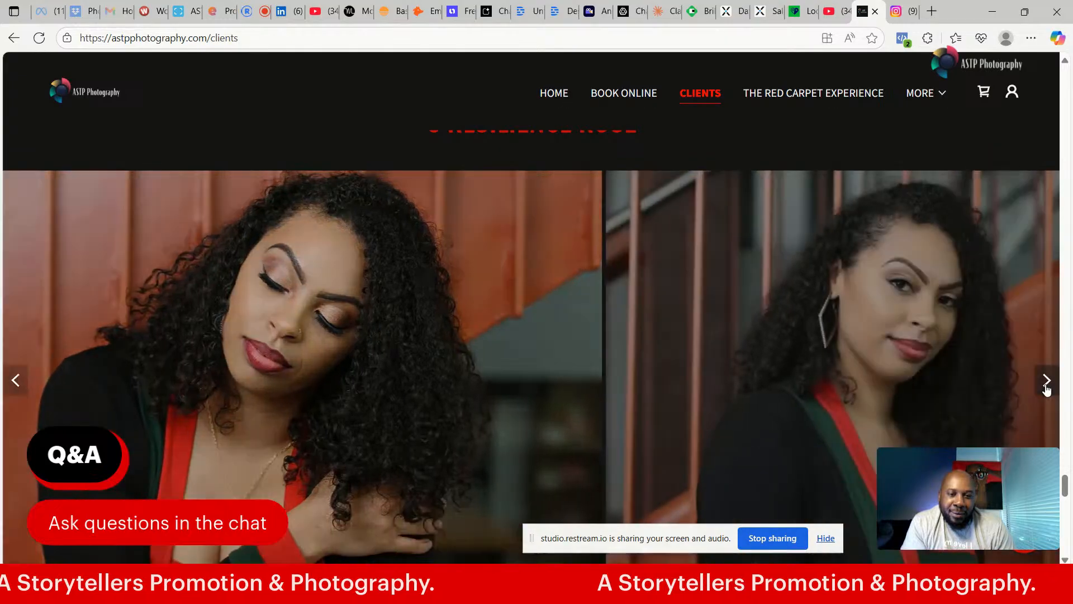
{"action": "left_click", "coordinate": [1047, 390]}
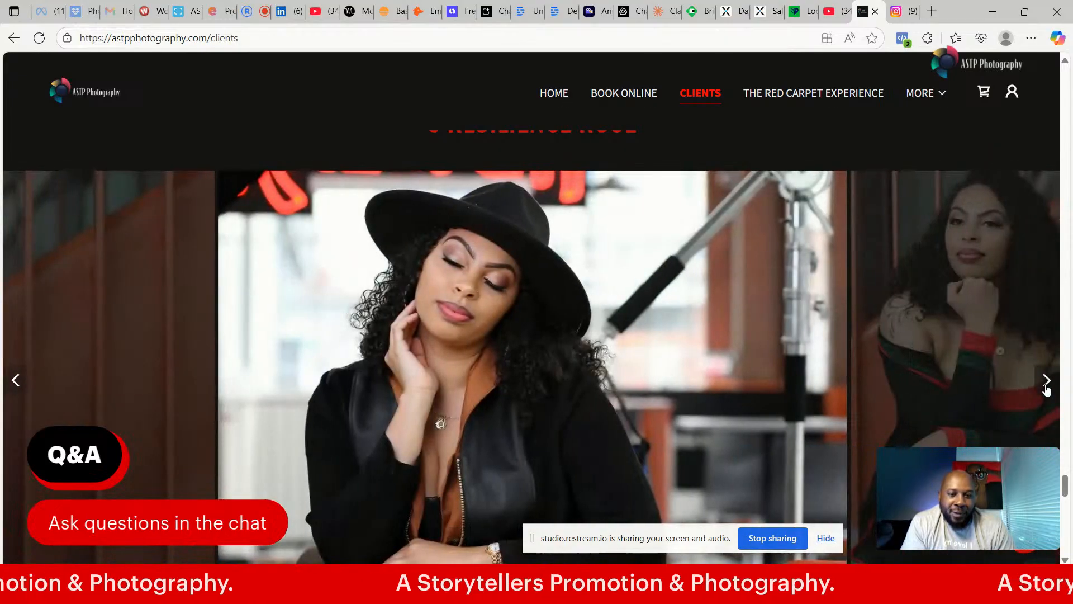
{"action": "left_click", "coordinate": [1047, 389]}
{"action": "left_click", "coordinate": [1047, 389]}
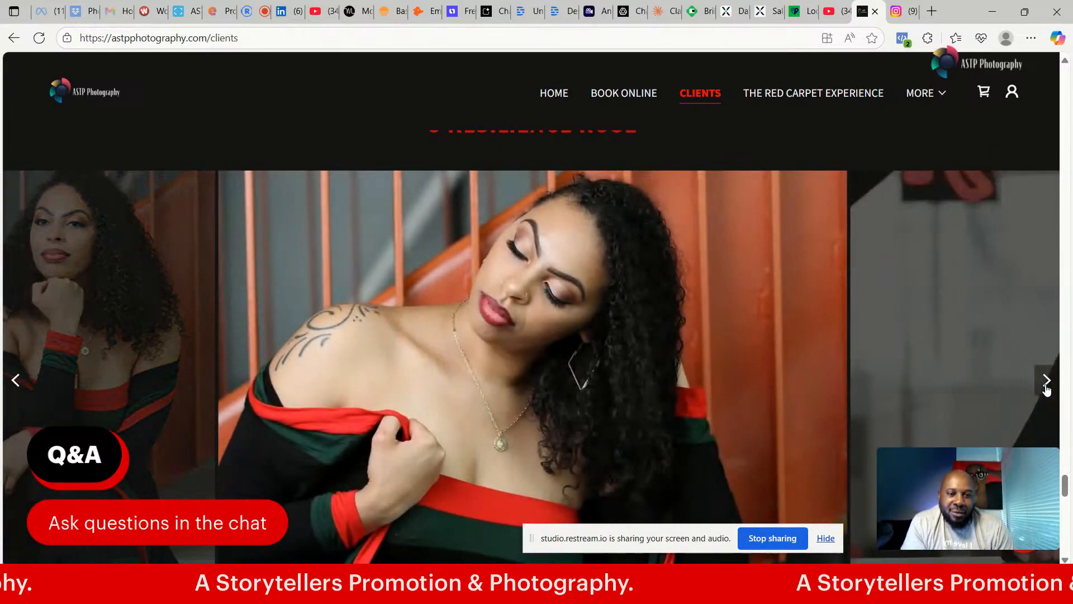
{"action": "left_click", "coordinate": [1047, 389]}
- Browse the gallery of the woman in the black lace dress with pink jewelry
{"action": "left_click_drag", "start_coordinate": [1067, 488], "coordinate": [1068, 517]}
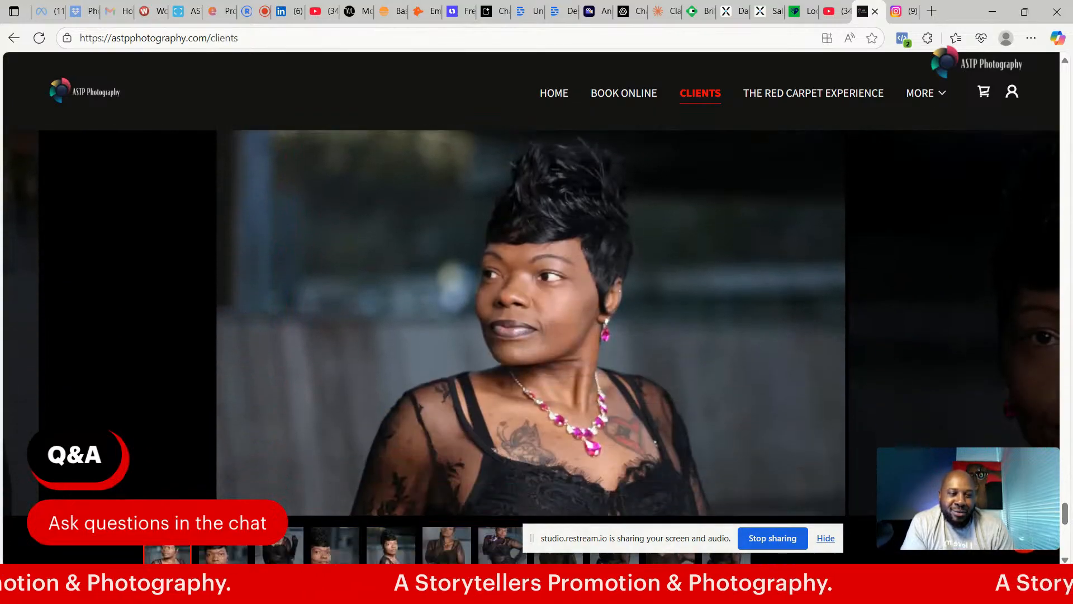
{"action": "left_click", "coordinate": [1045, 307]}
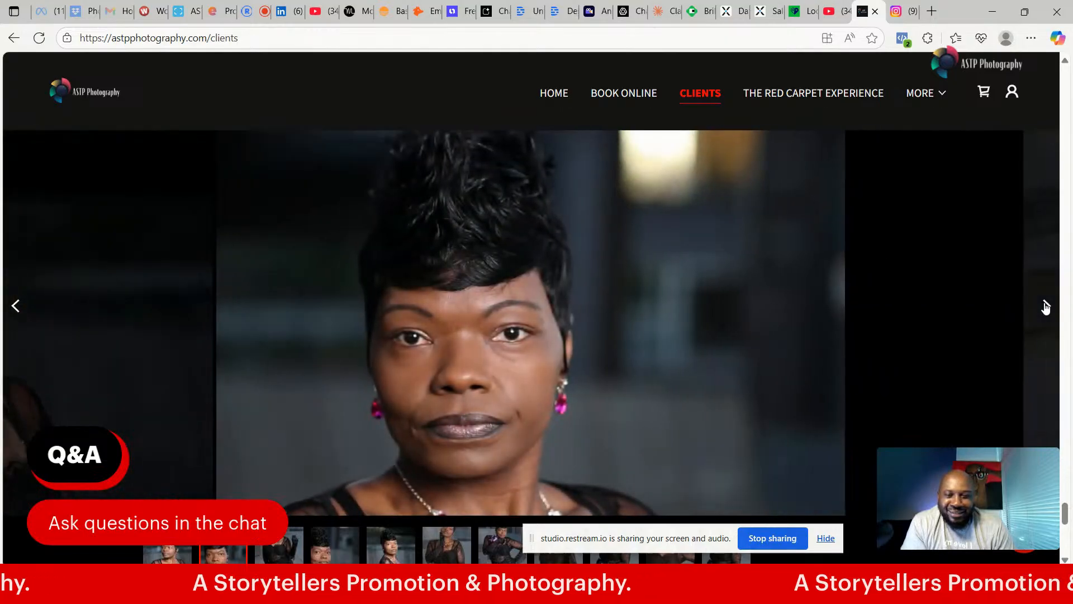
{"action": "left_click", "coordinate": [1046, 308]}
{"action": "left_click", "coordinate": [1045, 307]}
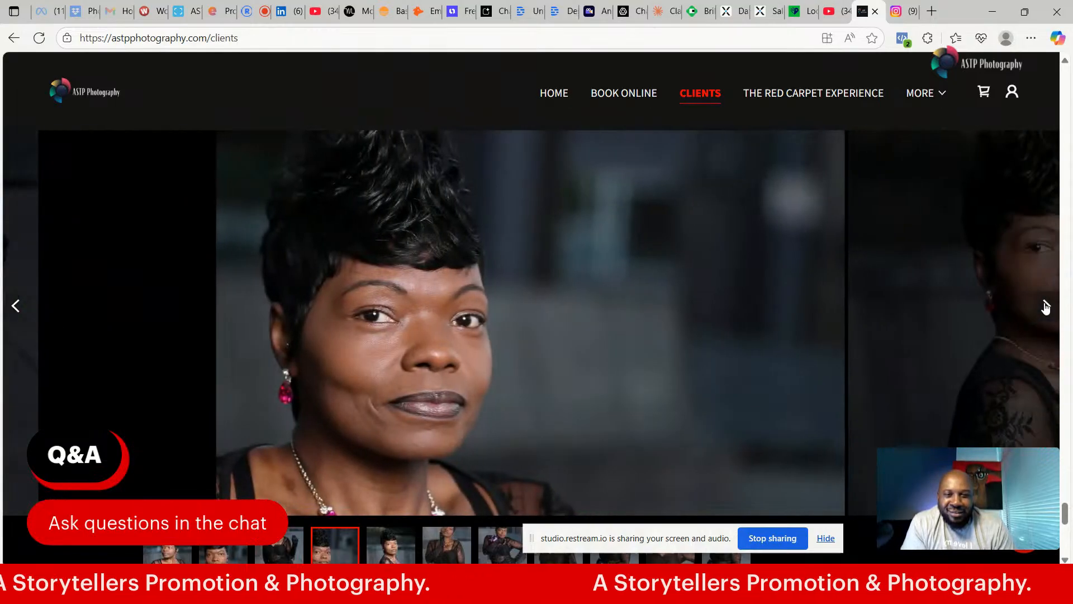
{"action": "left_click", "coordinate": [1045, 308]}
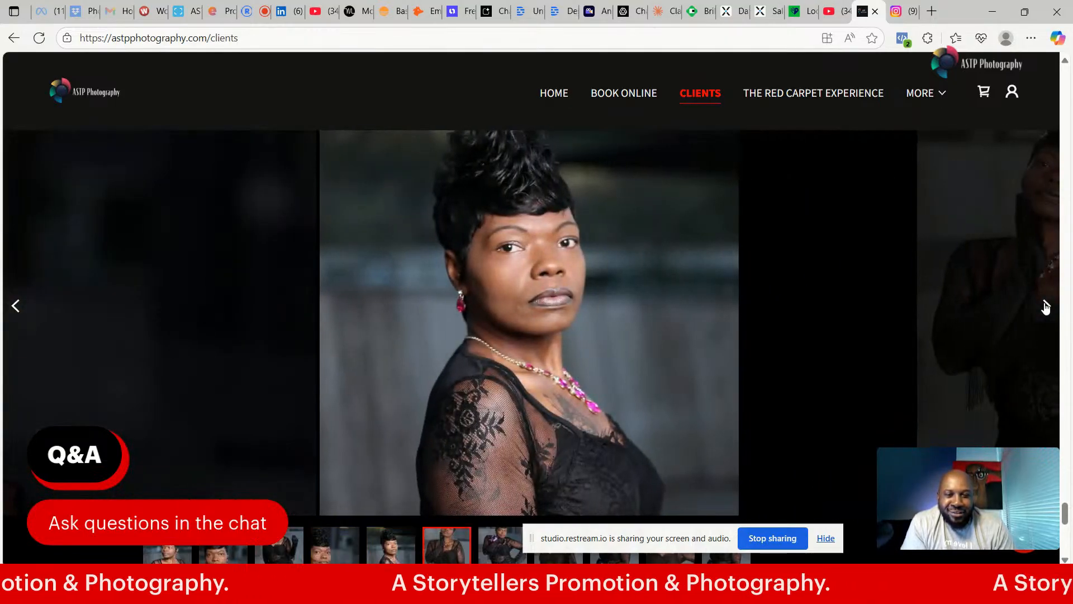
{"action": "left_click", "coordinate": [1045, 307]}
{"action": "left_click", "coordinate": [1045, 307]}
{"action": "left_click", "coordinate": [1045, 304]}
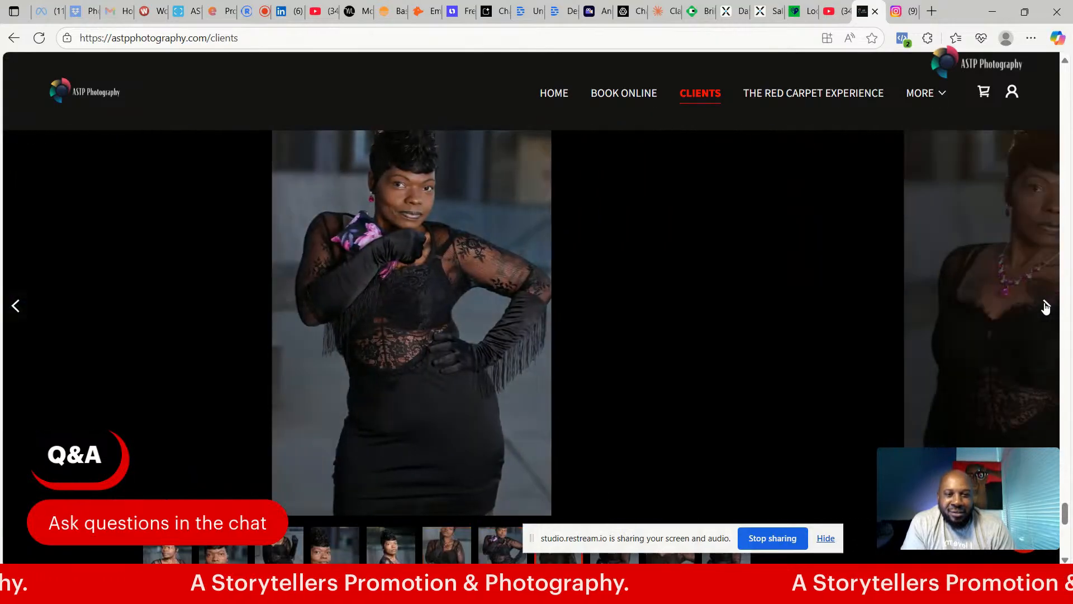
- Open The Red Carpet Experience page and view the De-Program Restoration of Pride 2024 event photos
{"action": "left_click_drag", "start_coordinate": [1063, 515], "coordinate": [1065, 244]}
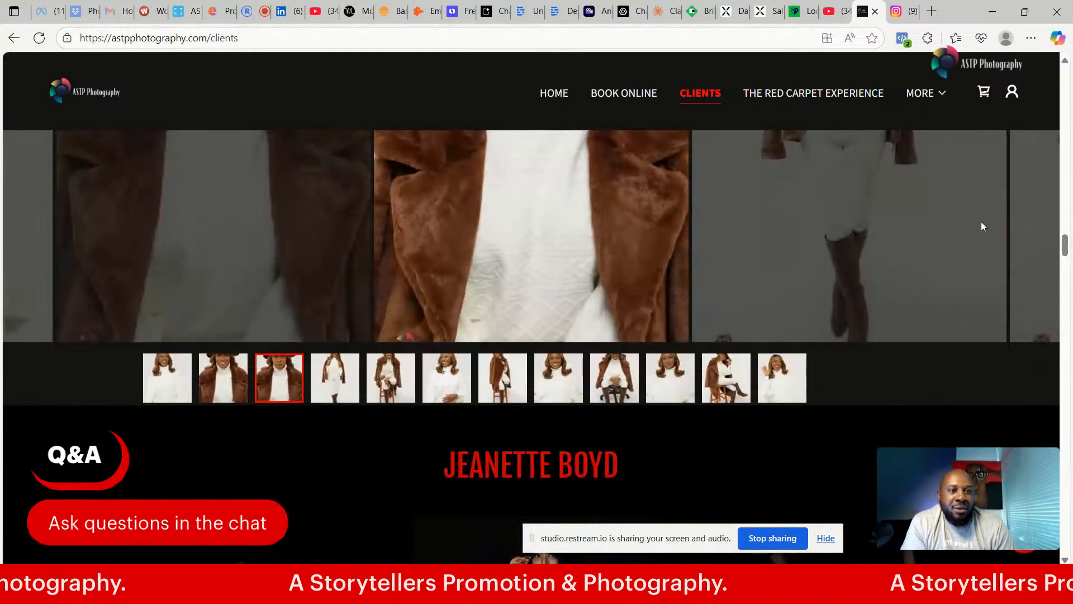
{"action": "left_click", "coordinate": [785, 93]}
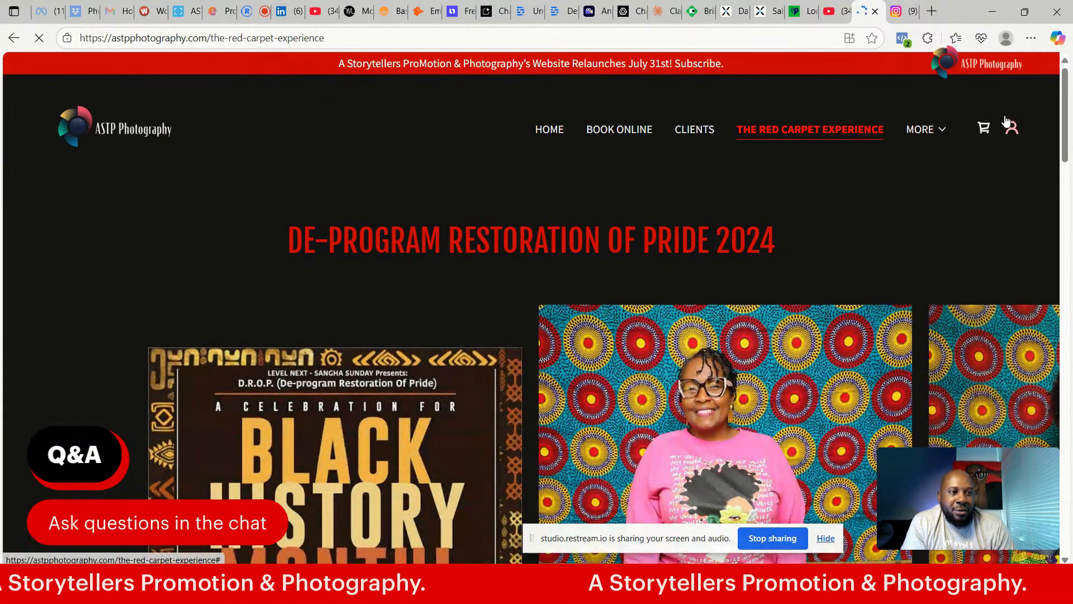
{"action": "left_click_drag", "start_coordinate": [1067, 140], "coordinate": [1071, 178]}
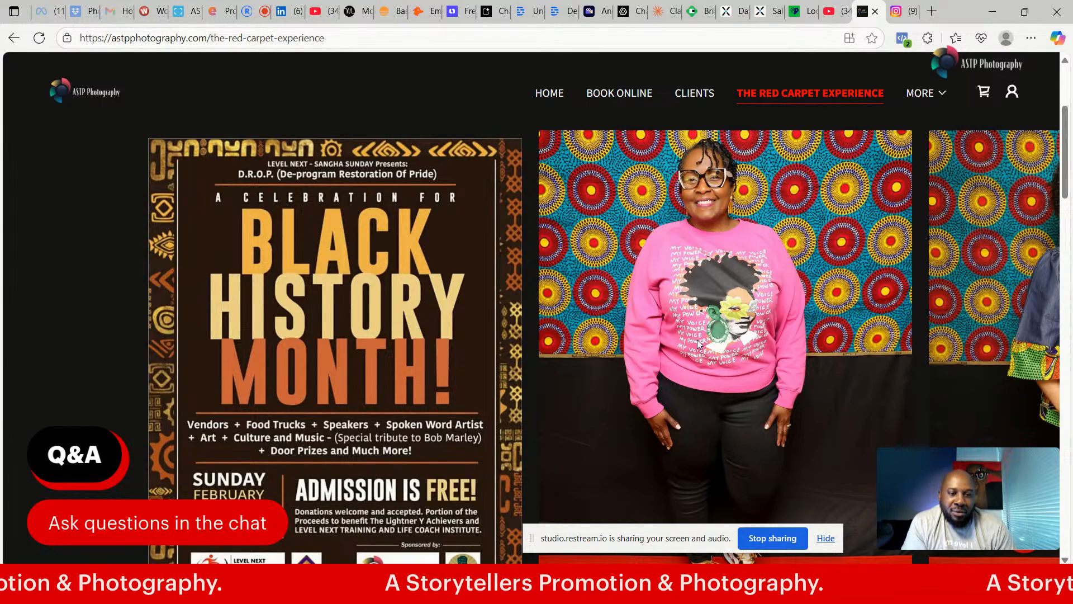
{"action": "mouse_move", "coordinate": [1066, 176]}
{"action": "left_mouse_down"}
{"action": "mouse_move", "coordinate": [1067, 199]}
{"action": "mouse_move", "coordinate": [1065, 183]}
{"action": "left_mouse_up"}
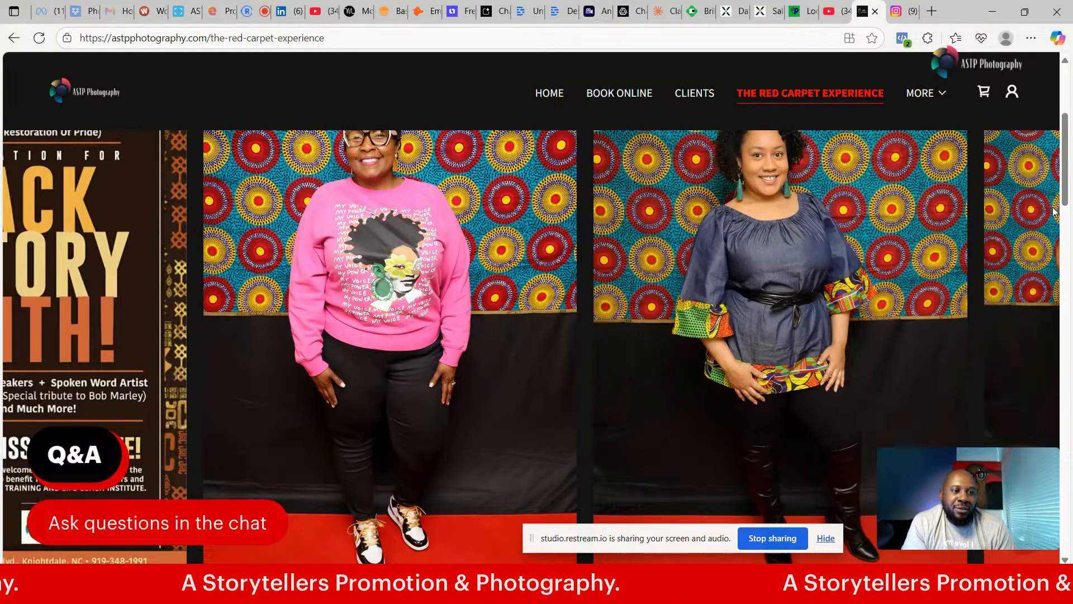
{"action": "mouse_move", "coordinate": [1066, 193]}
{"action": "left_mouse_down"}
{"action": "mouse_move", "coordinate": [1071, 210]}
{"action": "mouse_move", "coordinate": [1068, 183]}
{"action": "left_mouse_up"}
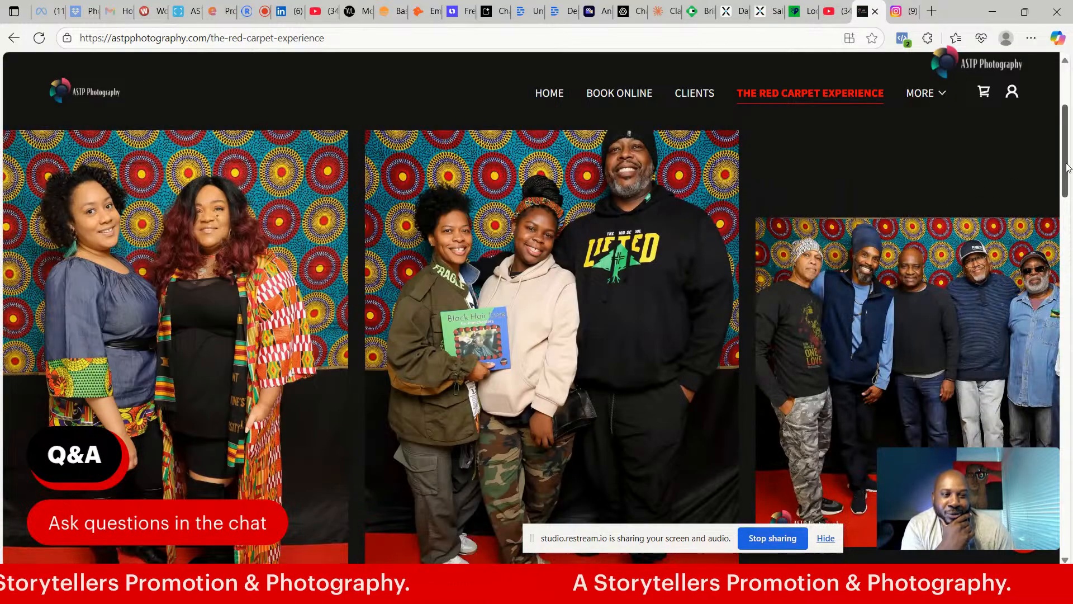
{"action": "mouse_move", "coordinate": [1069, 169]}
{"action": "left_mouse_down"}
{"action": "mouse_move", "coordinate": [1070, 194]}
{"action": "mouse_move", "coordinate": [1071, 166]}
{"action": "left_mouse_up"}
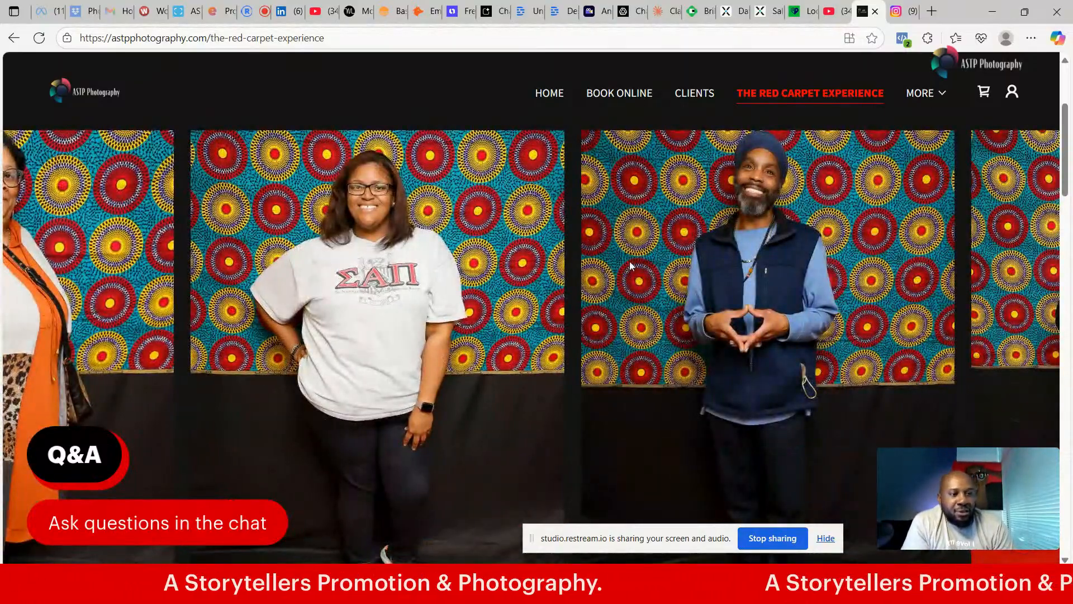
- View the 3rd Annual Pajamas & Sock Drive 2023 and InHer Piece Gala 2023 photos on The Red Carpet Experience page
{"action": "left_click_drag", "start_coordinate": [1068, 173], "coordinate": [1066, 312]}
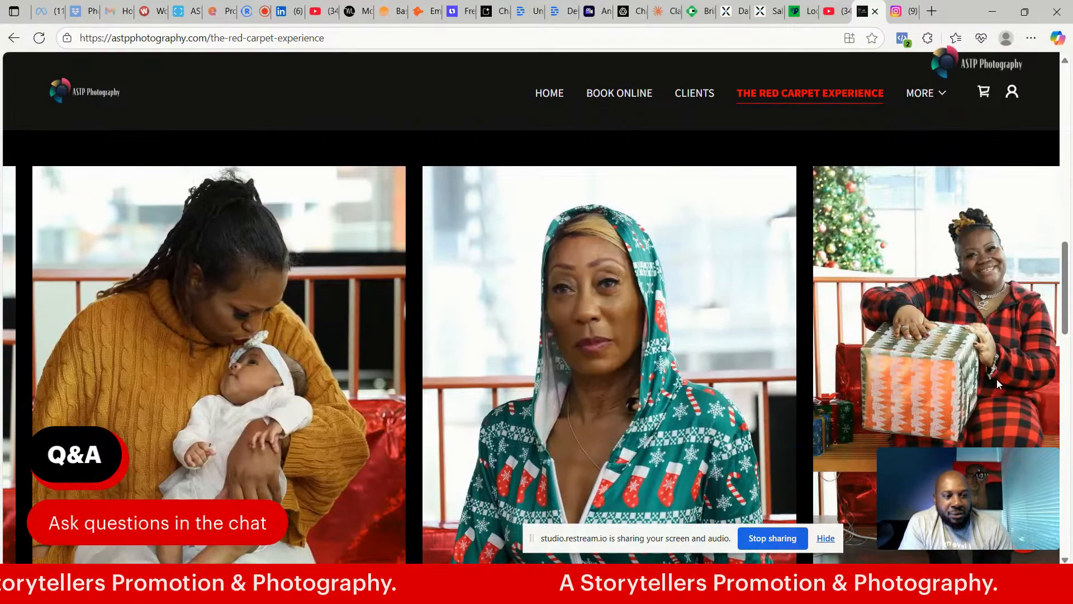
{"action": "left_click_drag", "start_coordinate": [1067, 307], "coordinate": [1070, 313]}
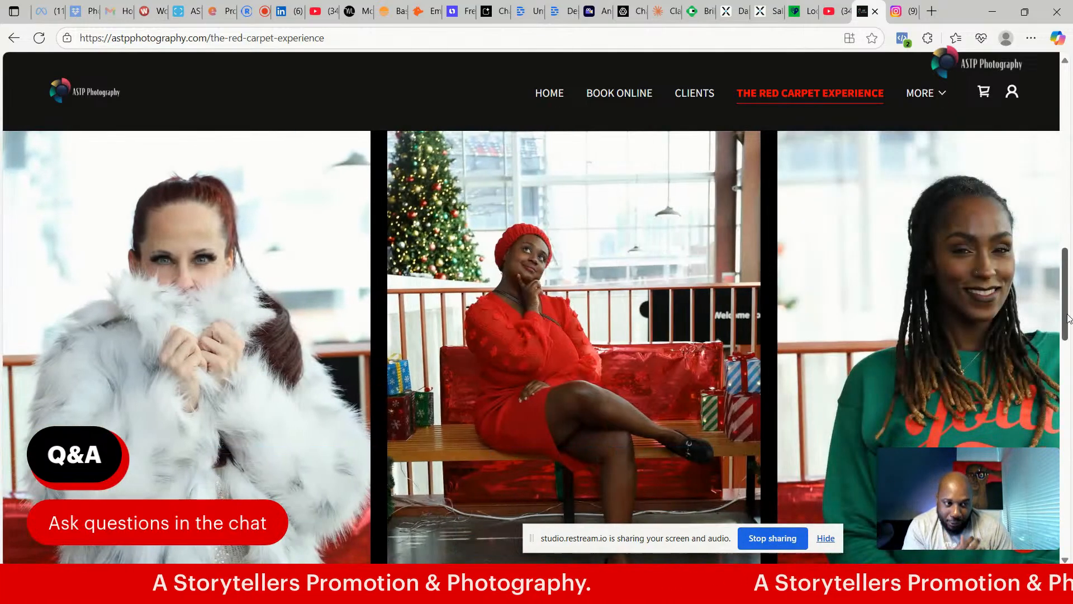
{"action": "left_click_drag", "start_coordinate": [1068, 318], "coordinate": [1066, 442]}
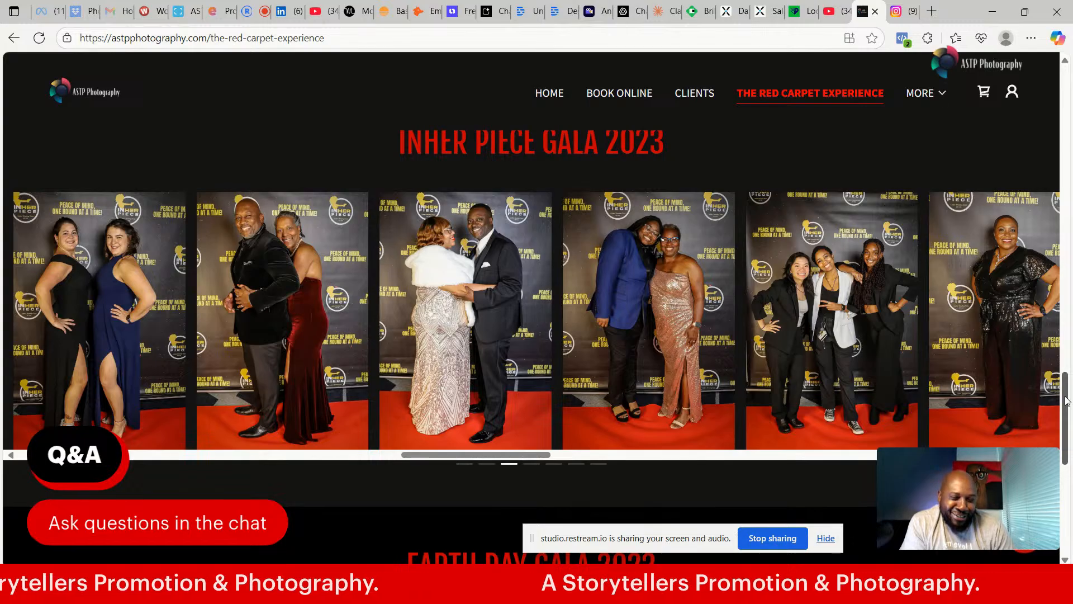
{"action": "left_click_drag", "start_coordinate": [1067, 400], "coordinate": [1067, 211]}
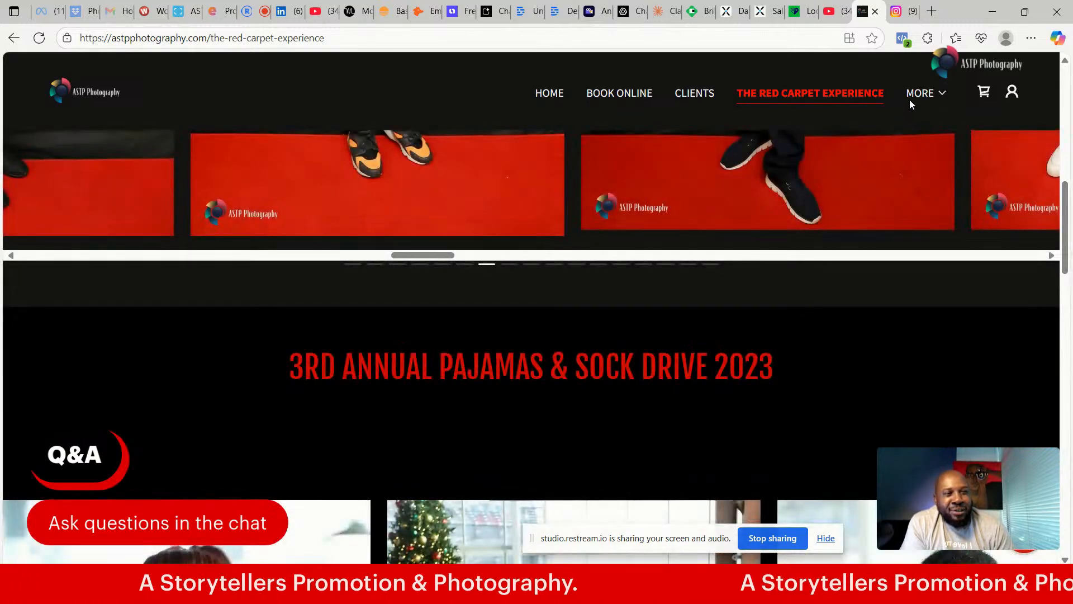
- Open the Monochrome Photography page and view its Black & White Gallery
{"action": "mouse_move", "coordinate": [937, 96]}
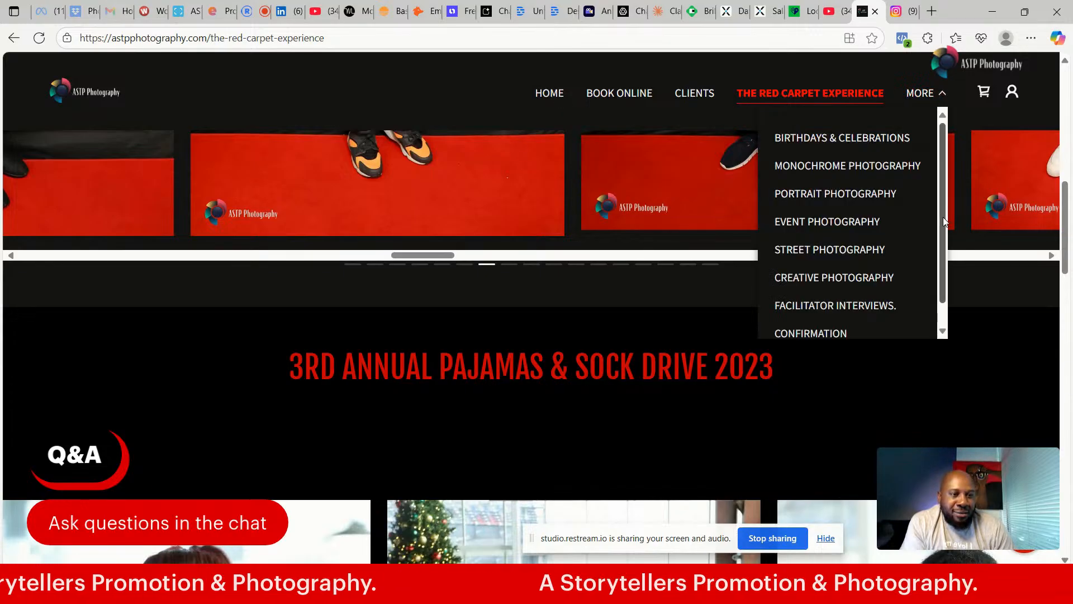
{"action": "left_click", "coordinate": [821, 168]}
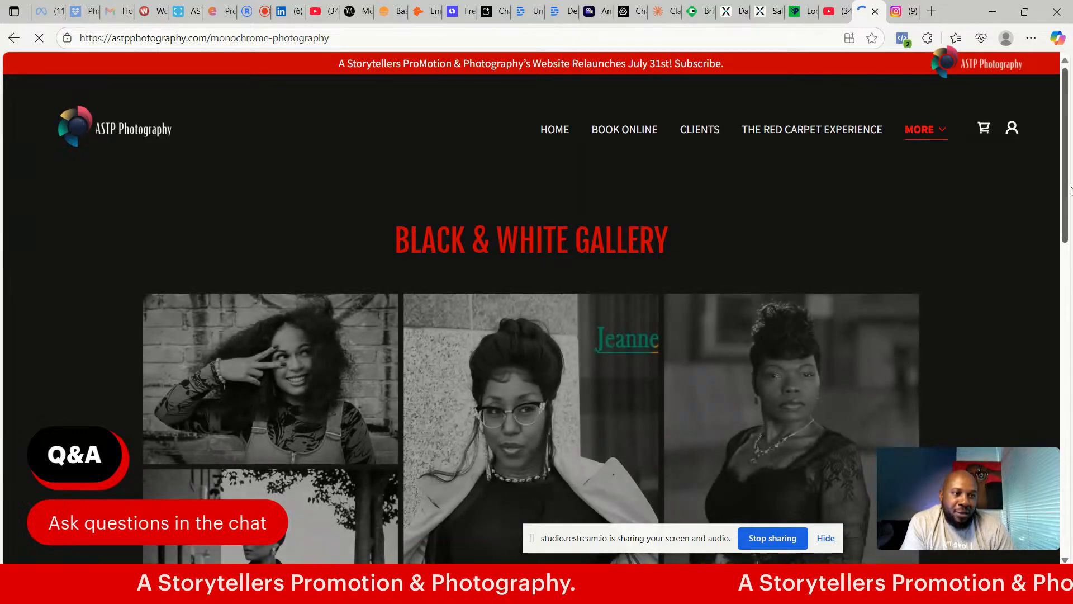
{"action": "left_click_drag", "start_coordinate": [1068, 183], "coordinate": [1038, 205]}
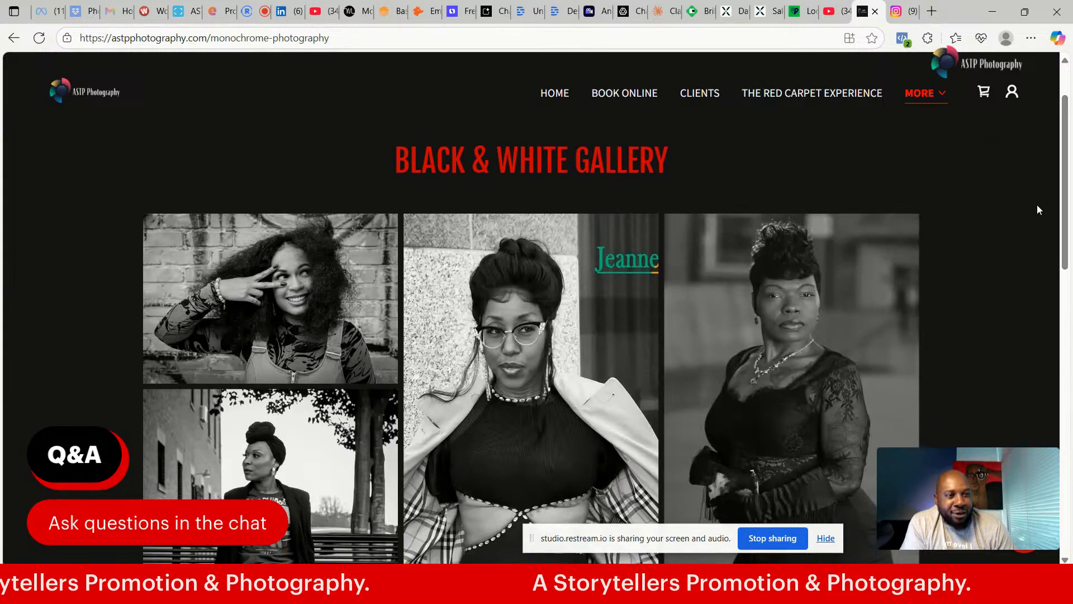
- Open the Portrait Photography page and look through the Portrait Gallery
{"action": "mouse_move", "coordinate": [937, 95]}
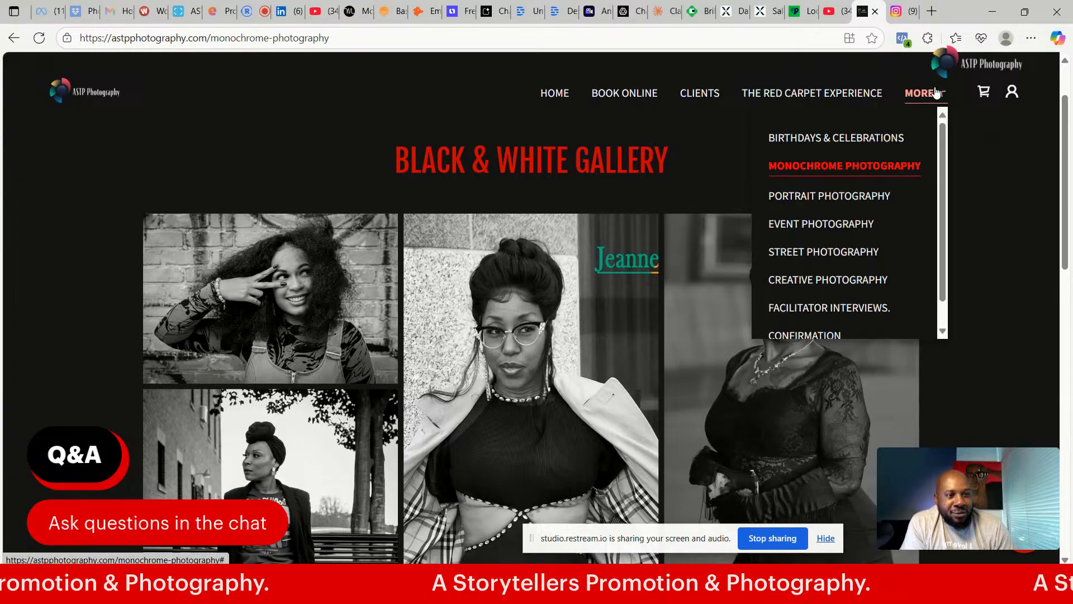
{"action": "left_click", "coordinate": [870, 208]}
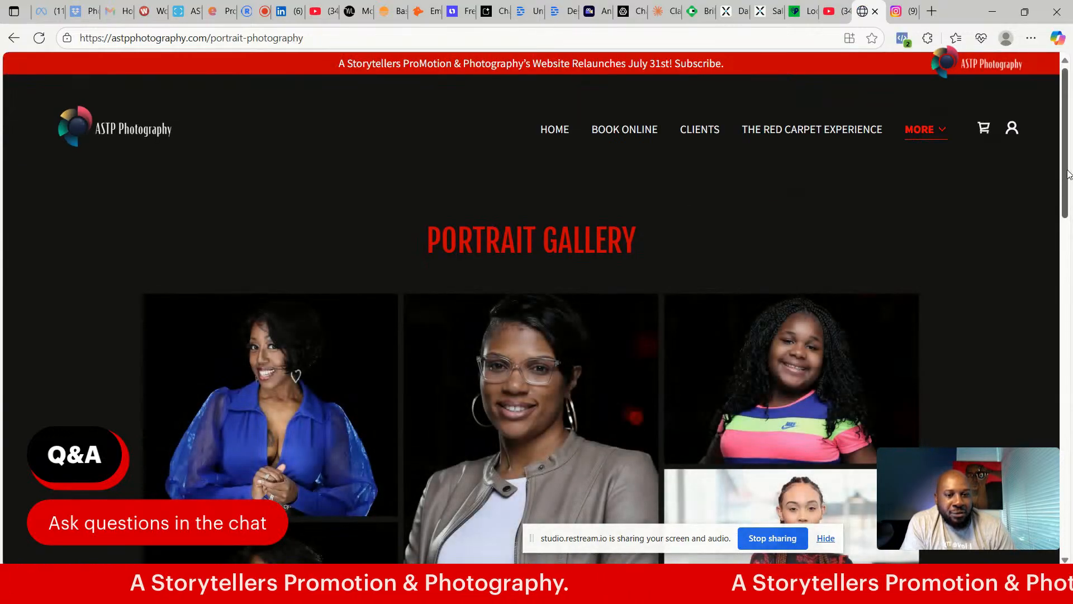
{"action": "left_click_drag", "start_coordinate": [1069, 175], "coordinate": [1060, 373]}
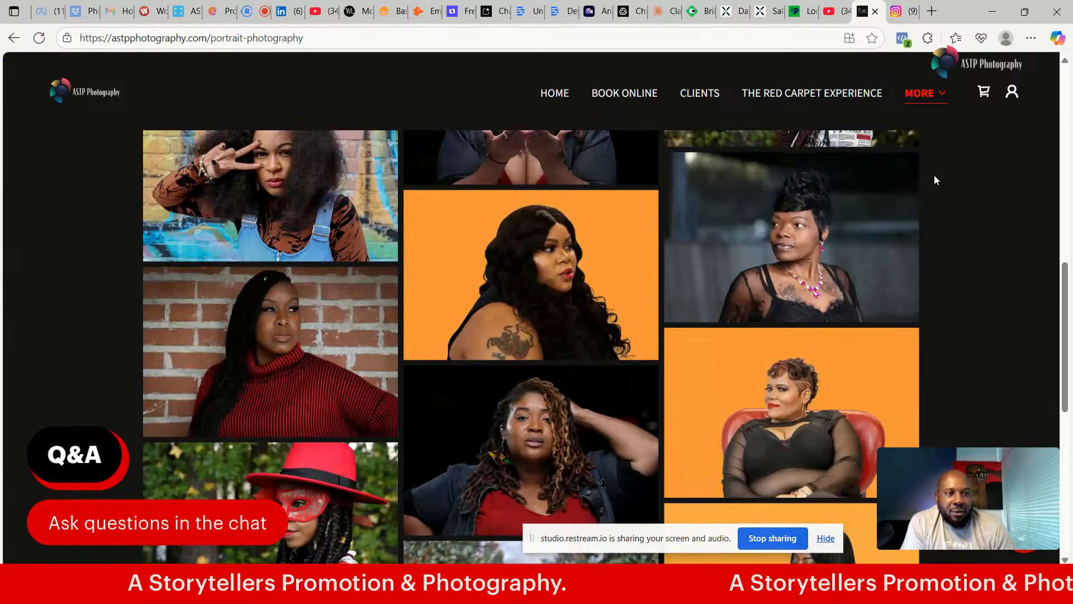
- Open the Event Photography page and browse the church event photos in the row above the 3rd Annual Sock Drive section
{"action": "mouse_move", "coordinate": [934, 97]}
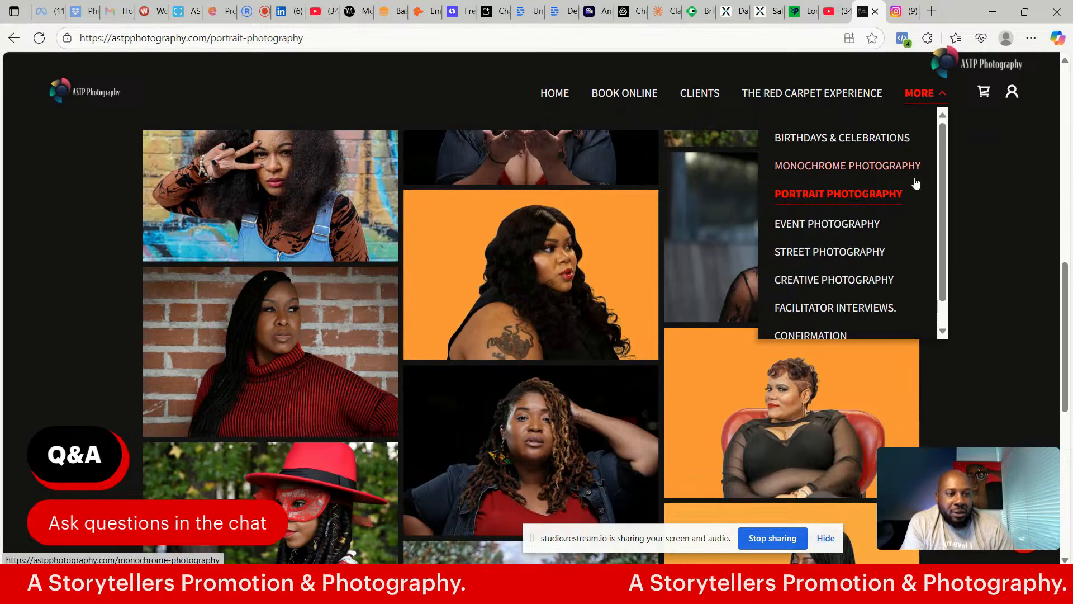
{"action": "left_click", "coordinate": [867, 225]}
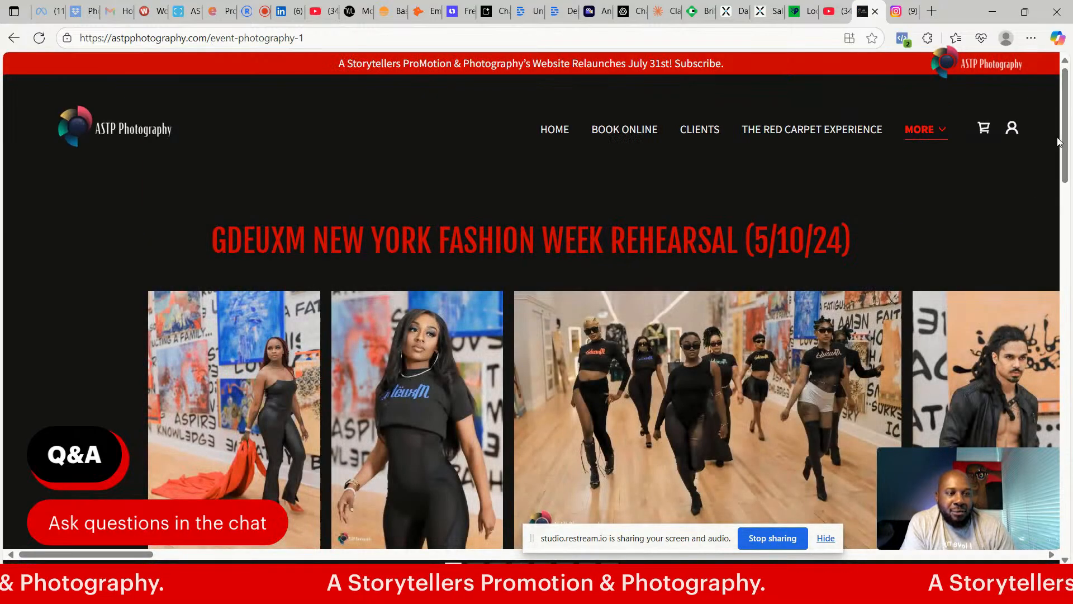
{"action": "left_click_drag", "start_coordinate": [1066, 144], "coordinate": [1066, 263]}
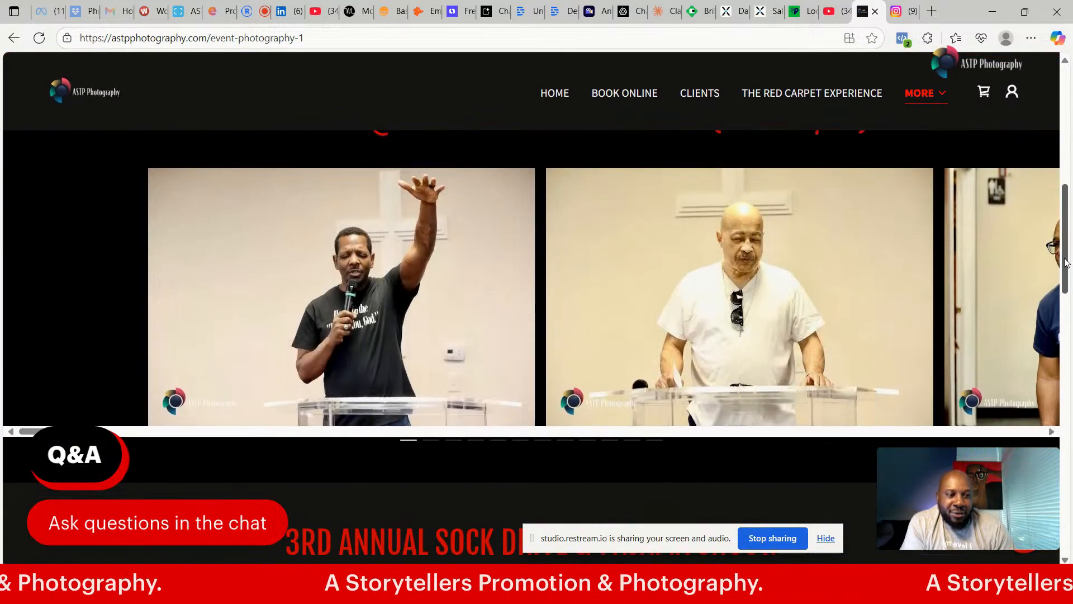
{"action": "scroll", "coordinate": [981, 322], "scroll_direction": "right", "scroll_amount": 1}
{"action": "scroll", "coordinate": [981, 322], "scroll_direction": "right", "scroll_amount": 7}
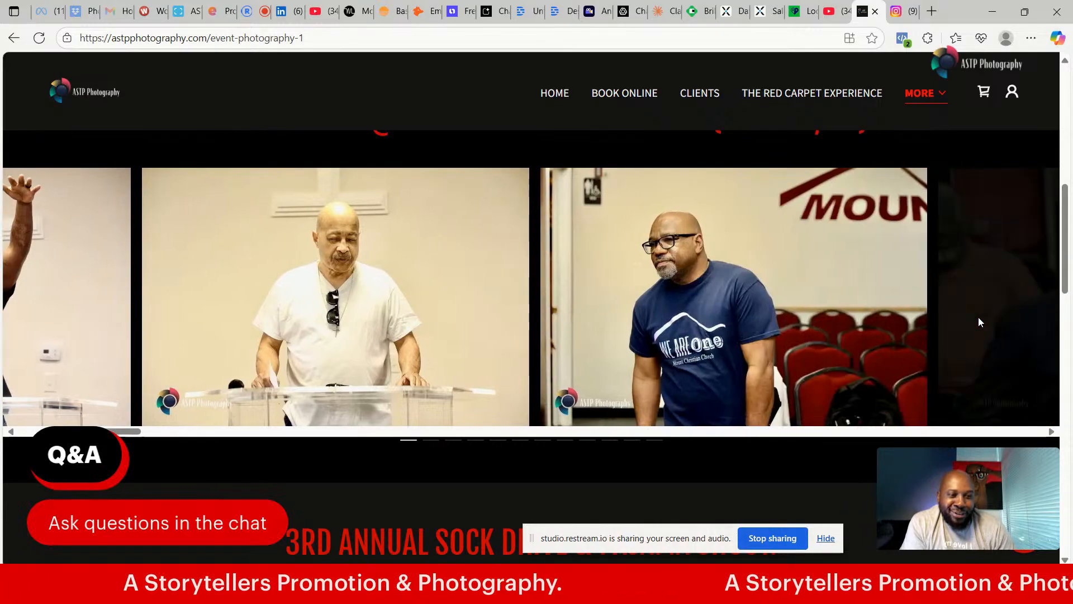
{"action": "scroll", "coordinate": [978, 317], "scroll_direction": "right", "scroll_amount": 13}
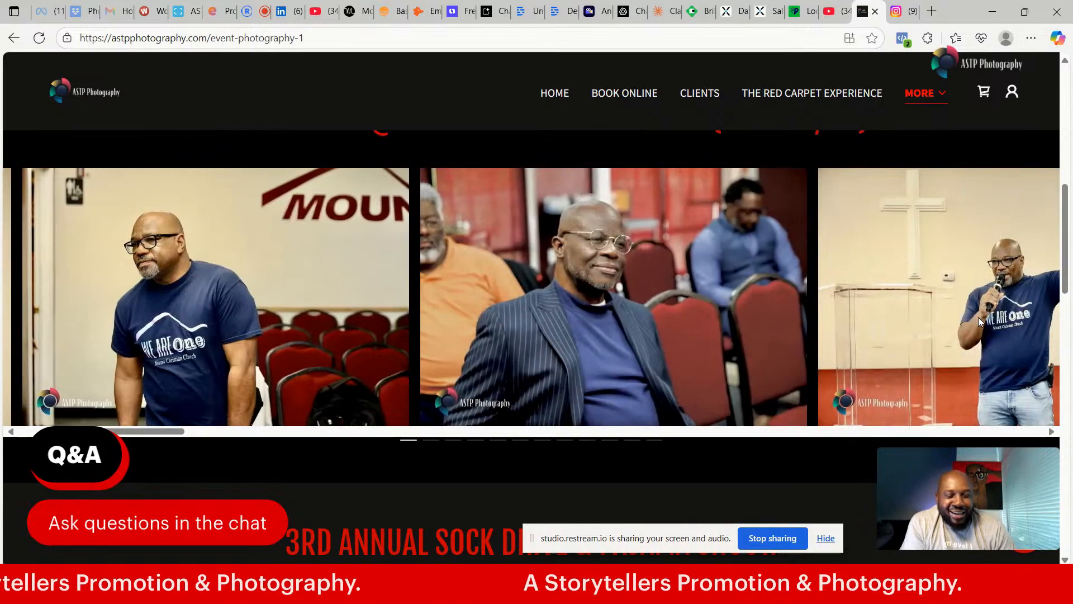
{"action": "scroll", "coordinate": [978, 317], "scroll_direction": "right", "scroll_amount": 7}
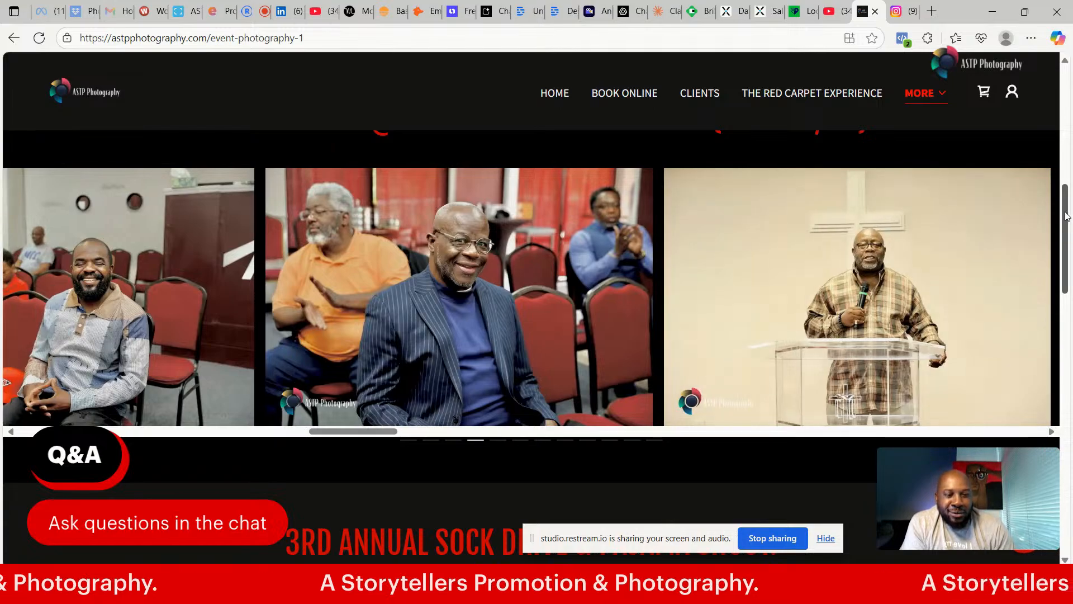
- Page forward through the street carnival slideshow of feathered-costume photos near the end of the Event Photography page
{"action": "left_click_drag", "start_coordinate": [1066, 217], "coordinate": [1069, 443]}
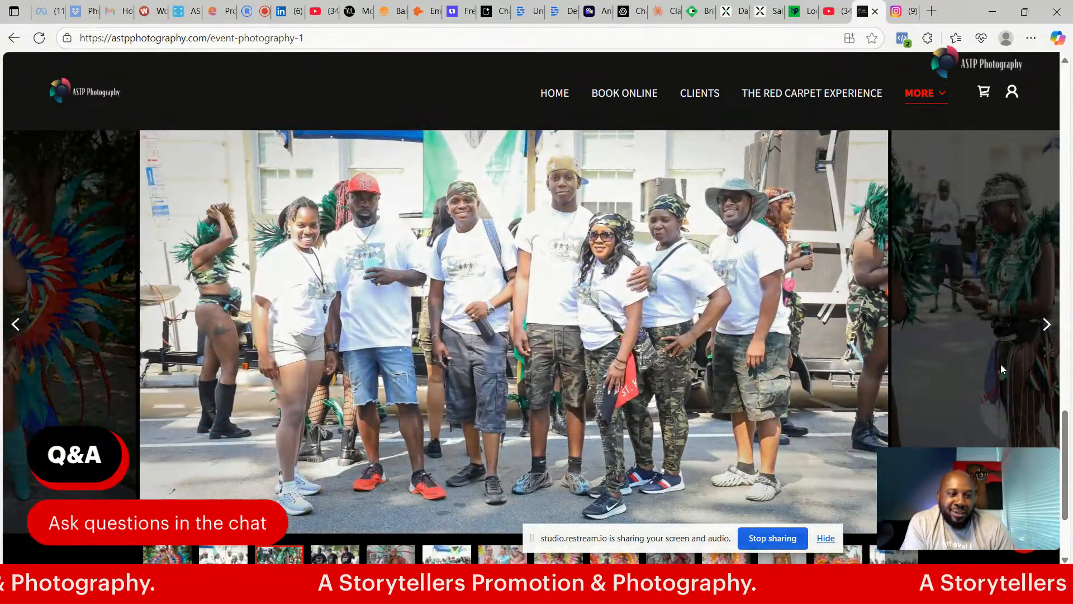
{"action": "left_click", "coordinate": [1046, 329]}
{"action": "left_click", "coordinate": [1046, 330]}
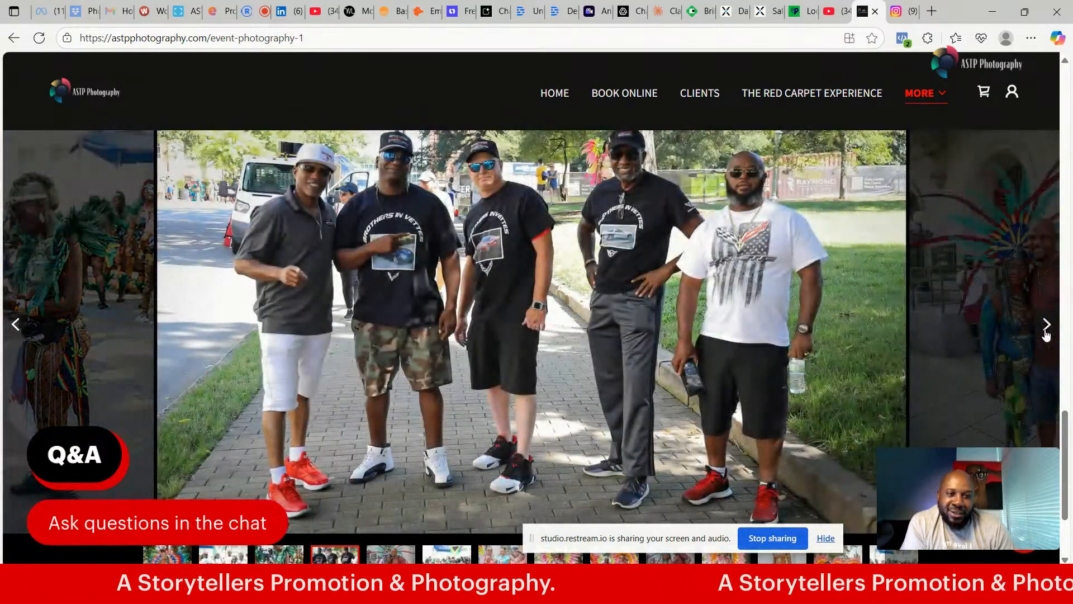
{"action": "left_click", "coordinate": [1046, 330]}
{"action": "left_click", "coordinate": [1046, 330]}
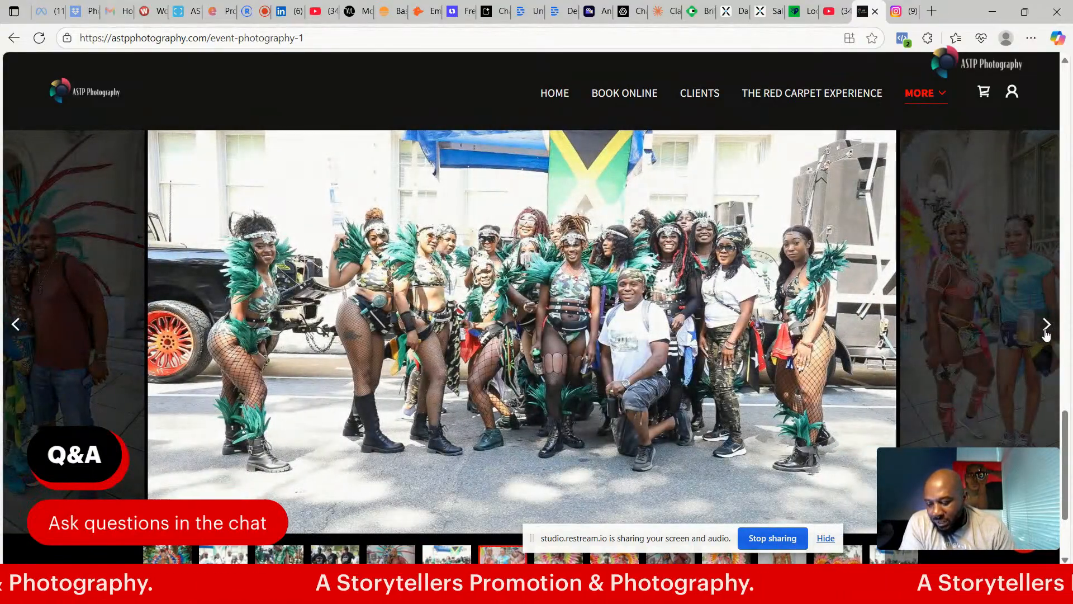
{"action": "left_click", "coordinate": [1046, 329]}
{"action": "left_click", "coordinate": [1045, 332]}
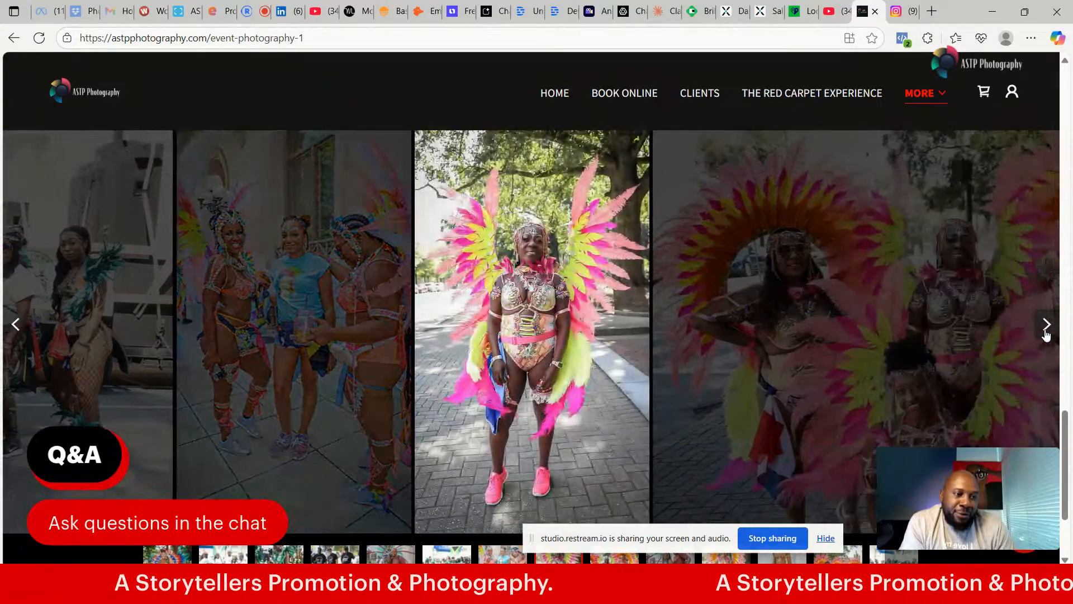
{"action": "left_click", "coordinate": [1046, 331]}
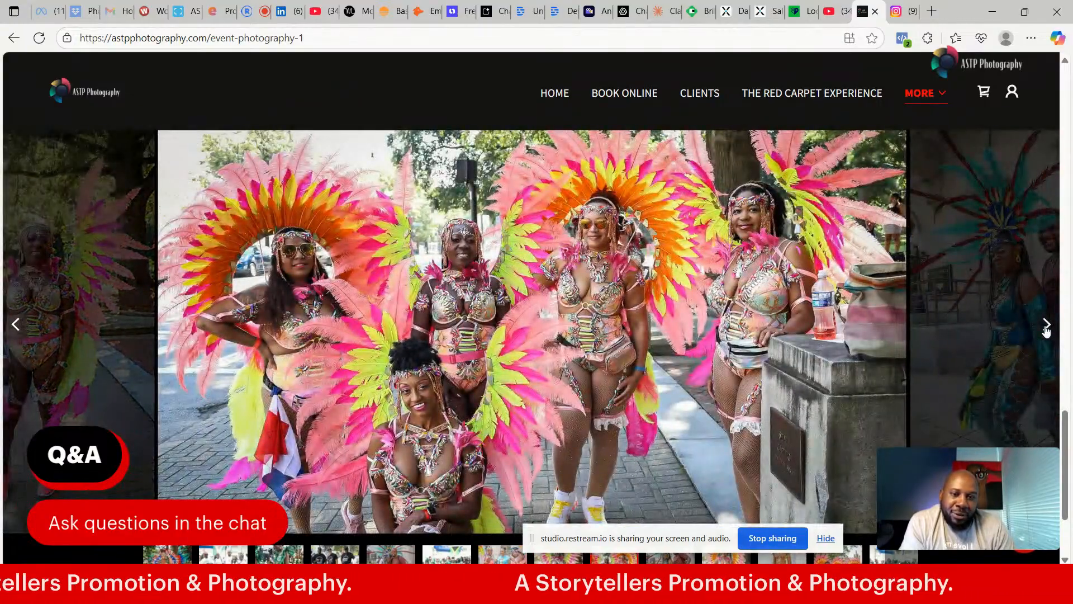
{"action": "left_click", "coordinate": [1045, 327]}
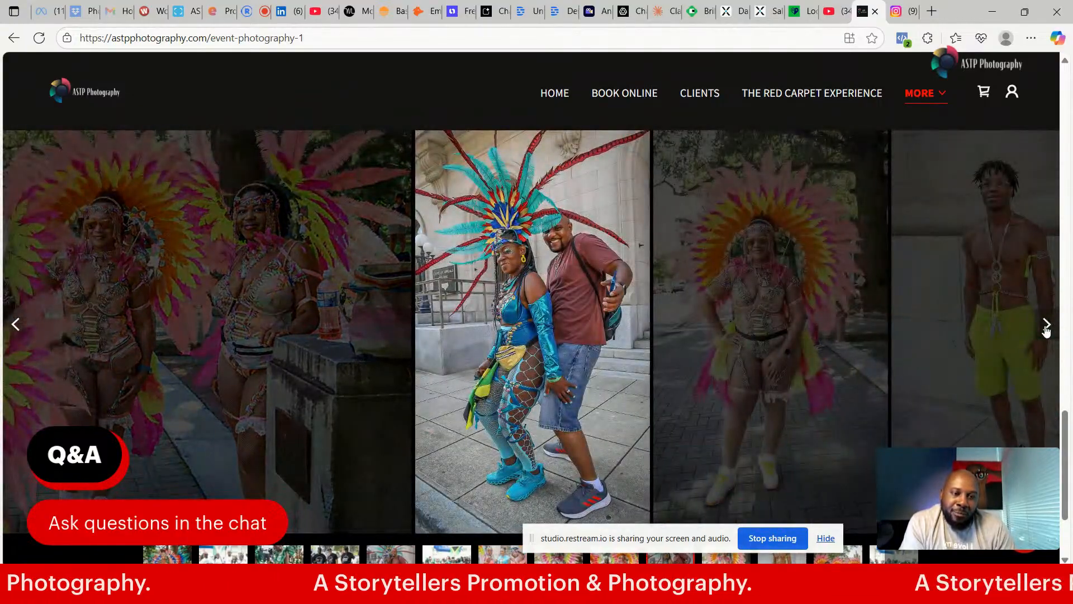
{"action": "left_click", "coordinate": [1046, 331]}
{"action": "left_click", "coordinate": [1046, 331]}
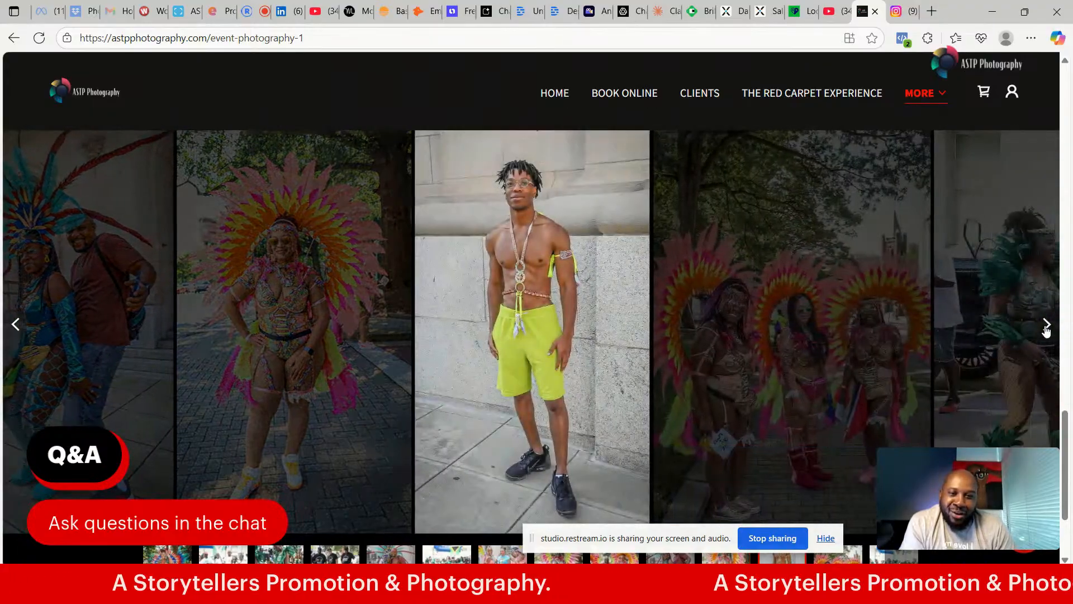
{"action": "left_click", "coordinate": [1046, 331]}
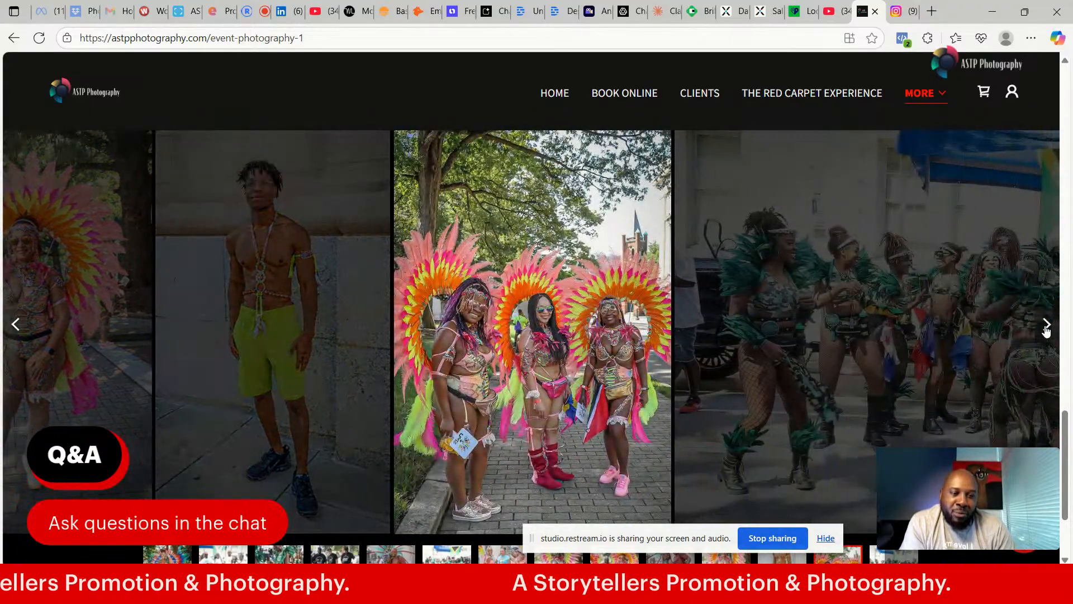
{"action": "left_click", "coordinate": [1046, 331]}
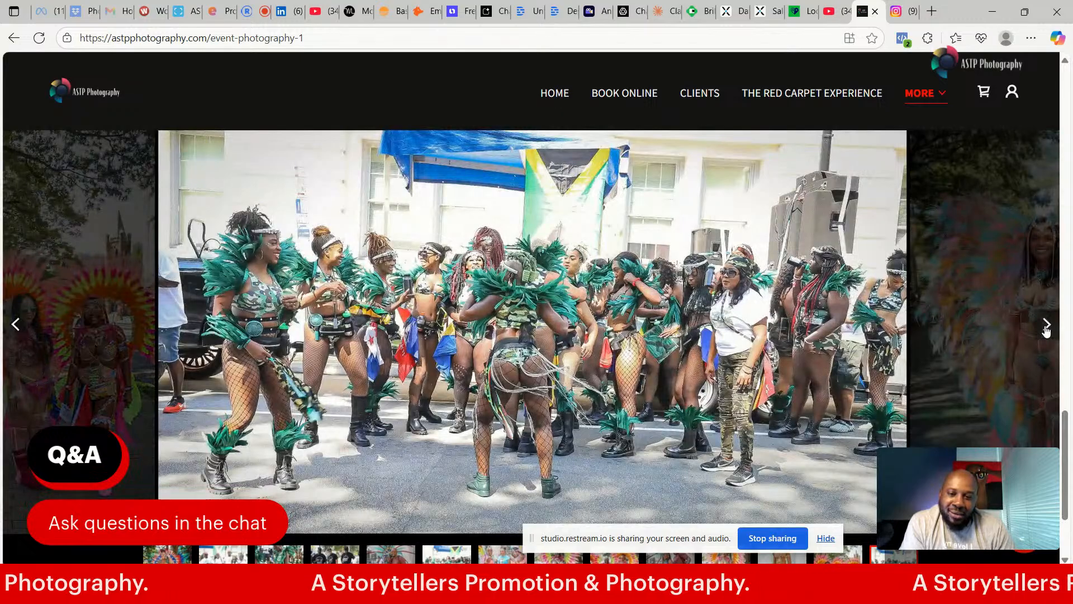
{"action": "left_click", "coordinate": [1046, 331]}
{"action": "left_click", "coordinate": [1046, 331]}
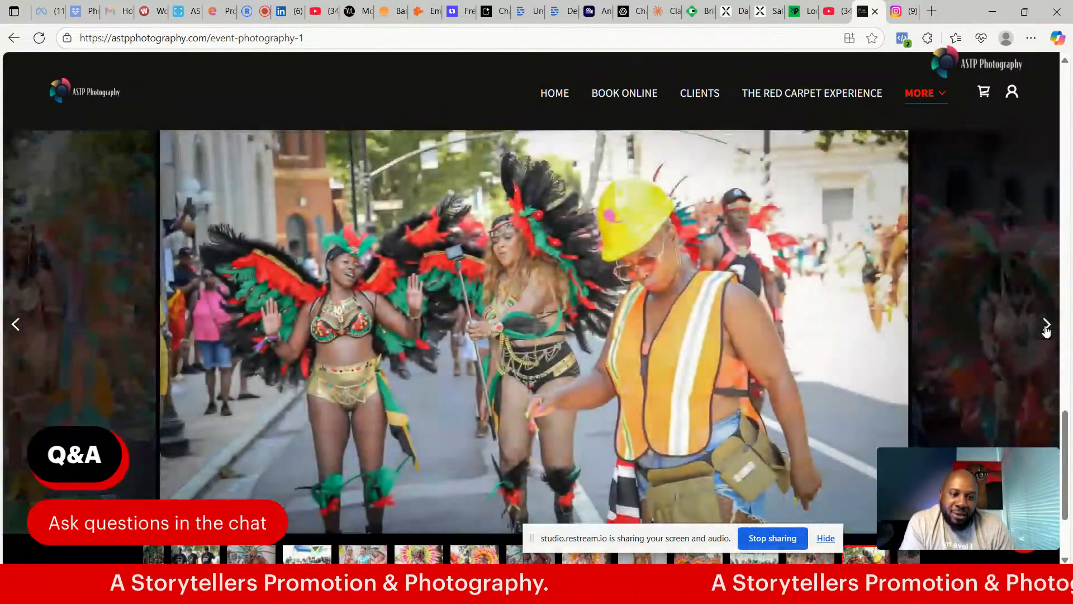
{"action": "left_click", "coordinate": [1046, 331]}
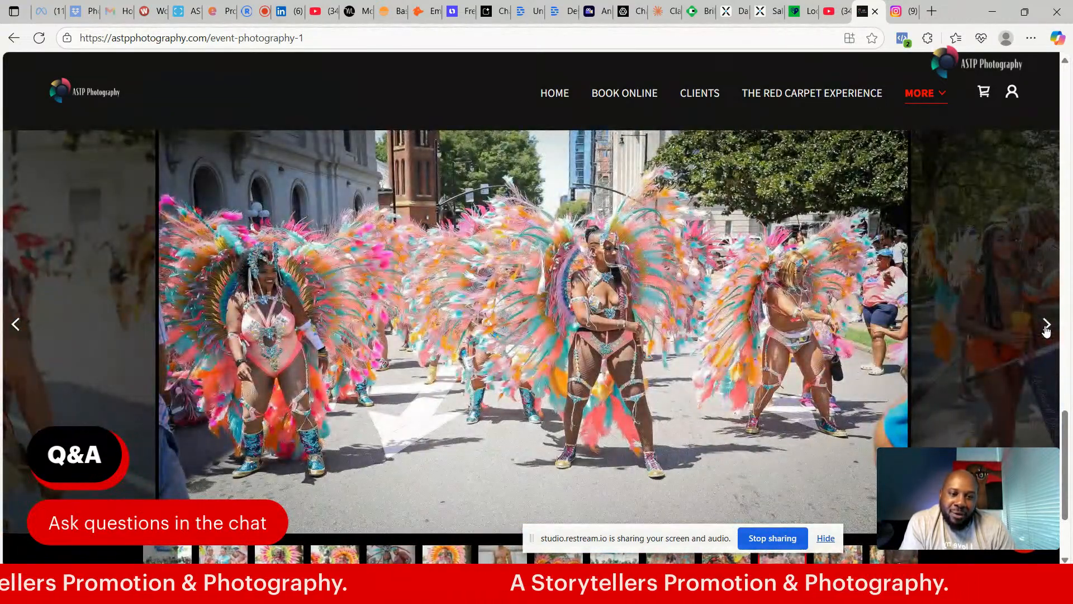
{"action": "left_click", "coordinate": [1046, 331]}
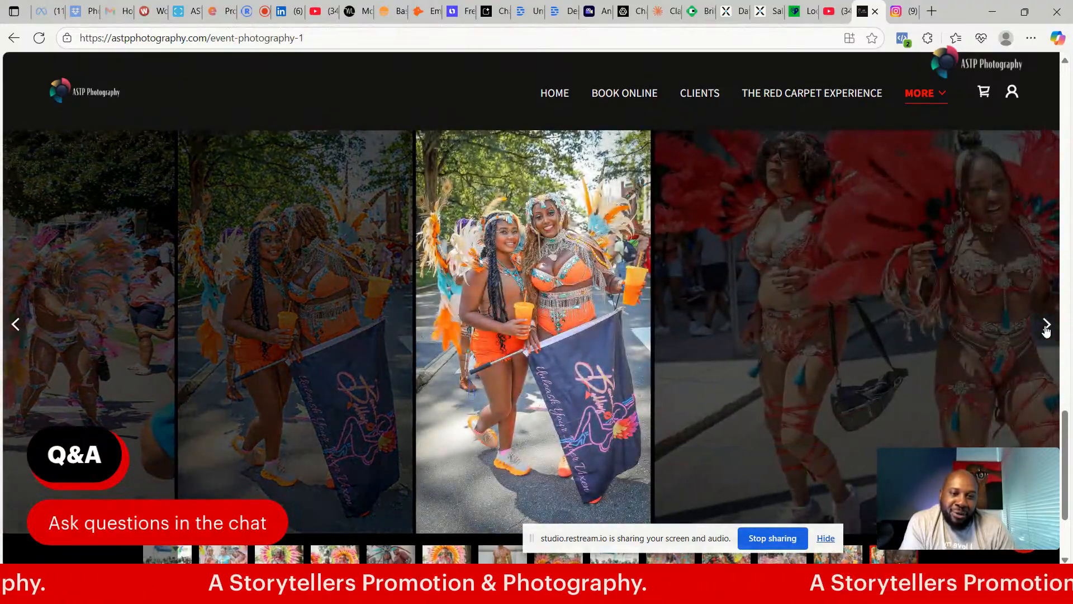
{"action": "left_click", "coordinate": [1046, 331]}
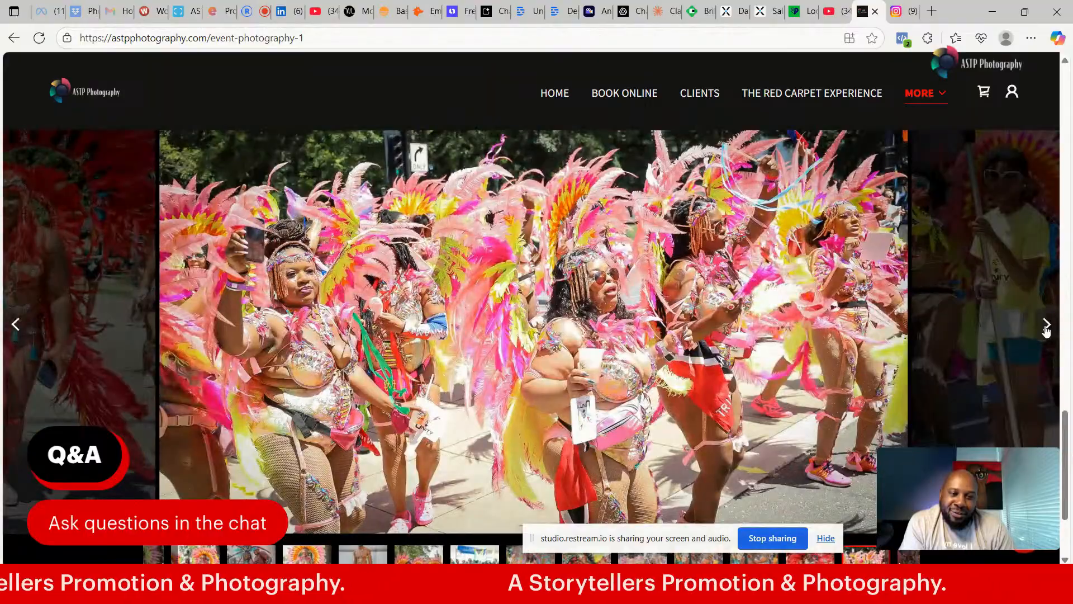
{"action": "left_click", "coordinate": [1046, 331]}
{"action": "left_click", "coordinate": [1046, 331]}
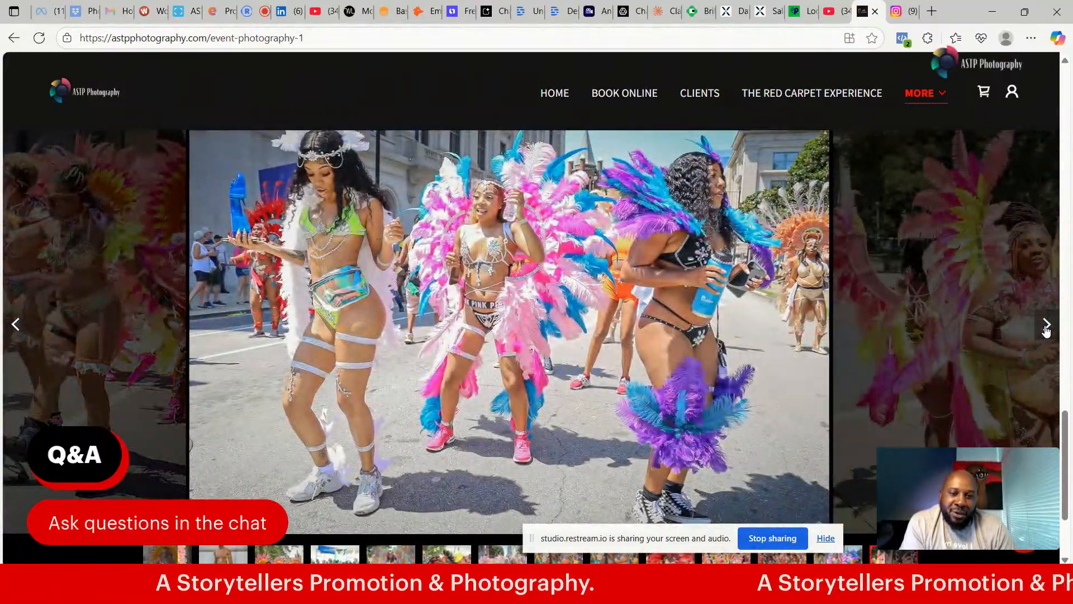
{"action": "left_click", "coordinate": [1046, 331]}
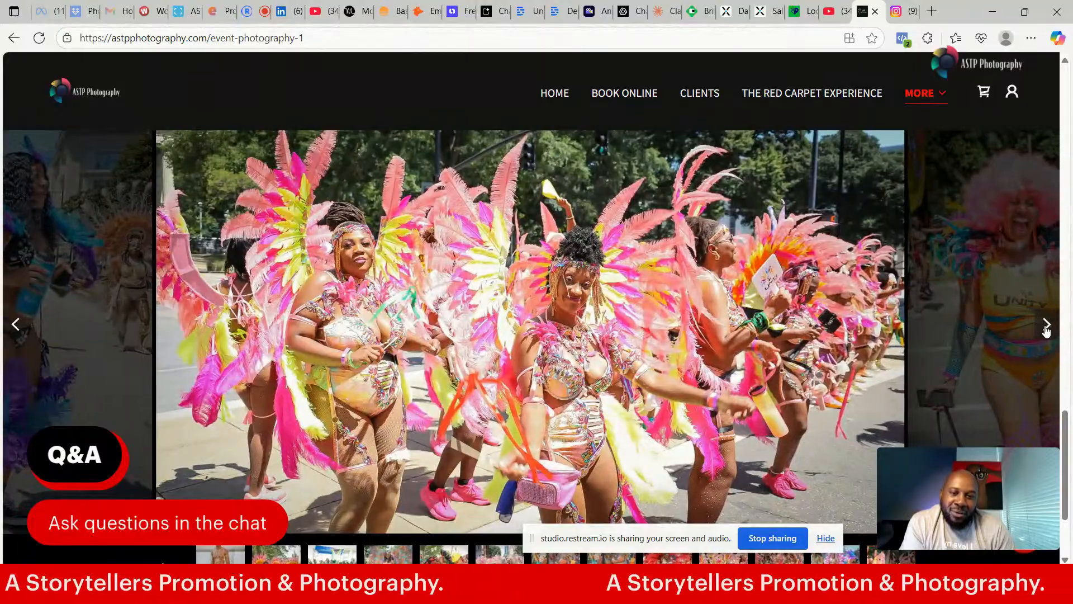
{"action": "left_click", "coordinate": [1046, 331]}
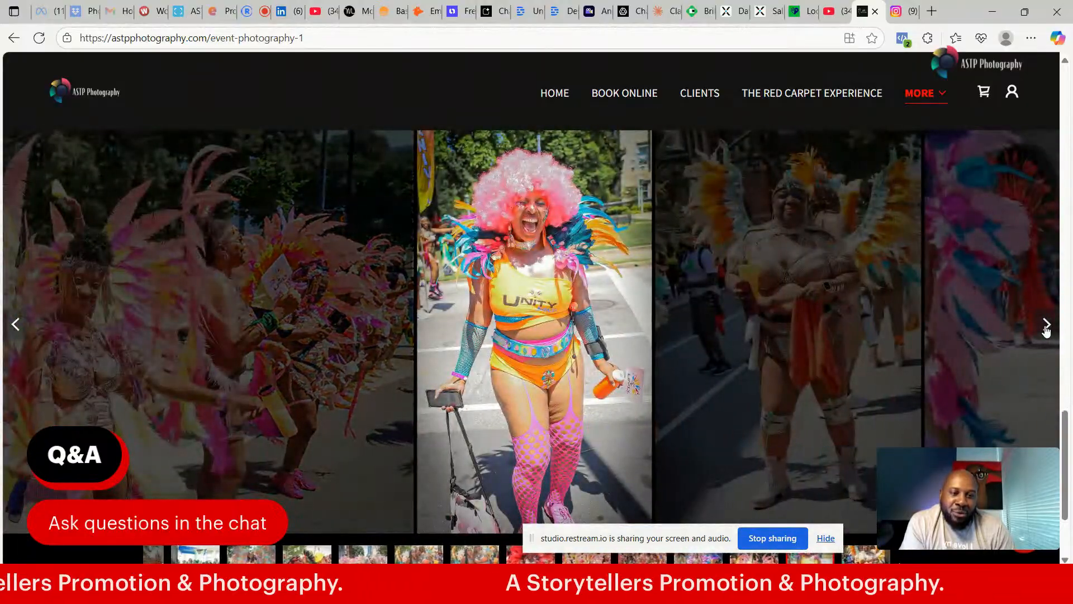
{"action": "left_click", "coordinate": [1046, 331]}
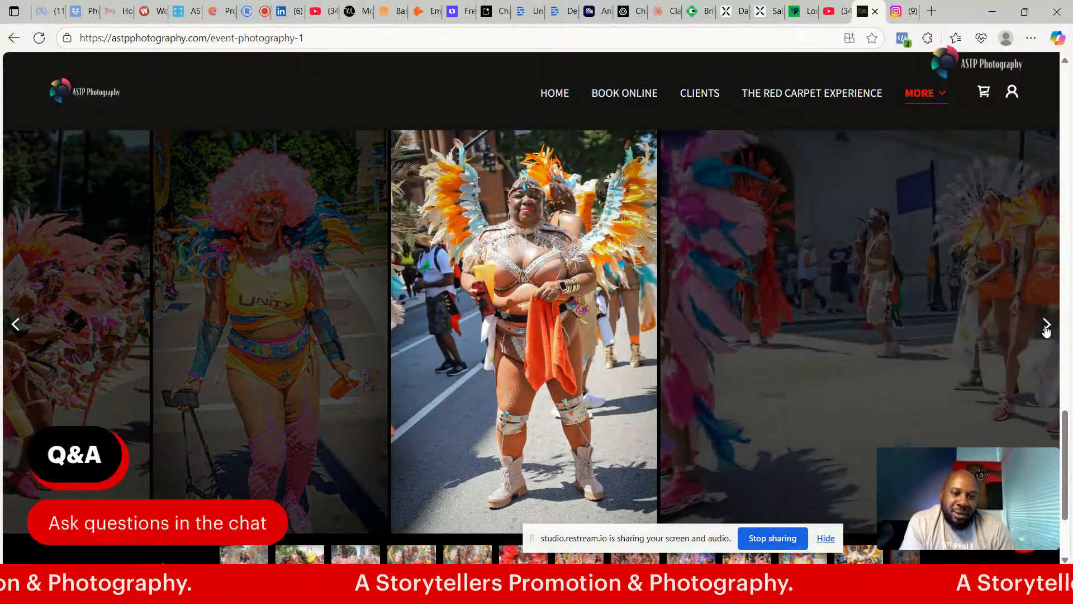
{"action": "left_click", "coordinate": [1046, 331]}
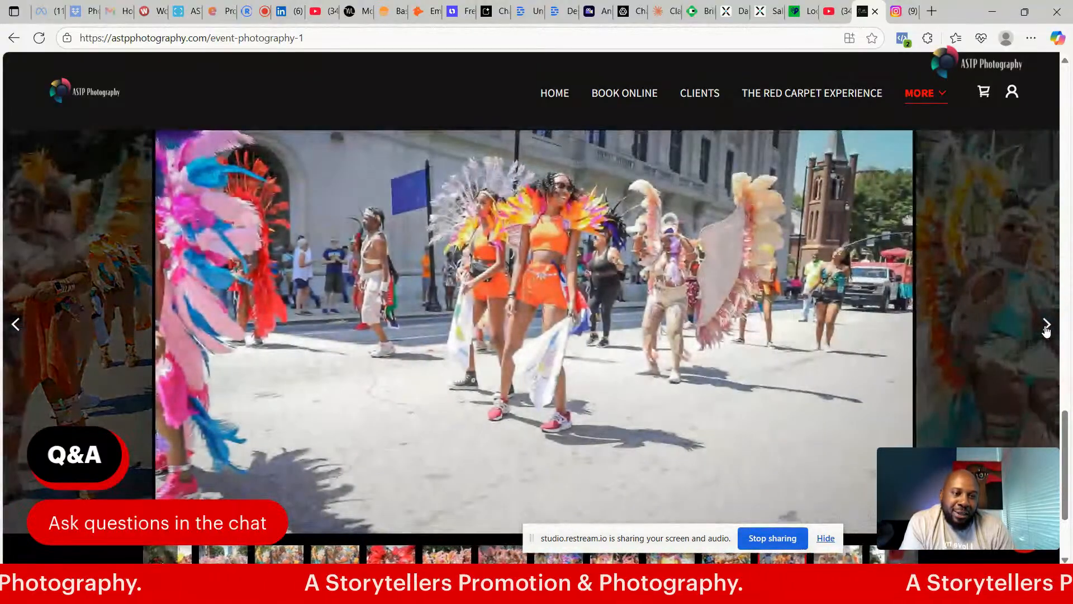
{"action": "left_click", "coordinate": [1046, 331]}
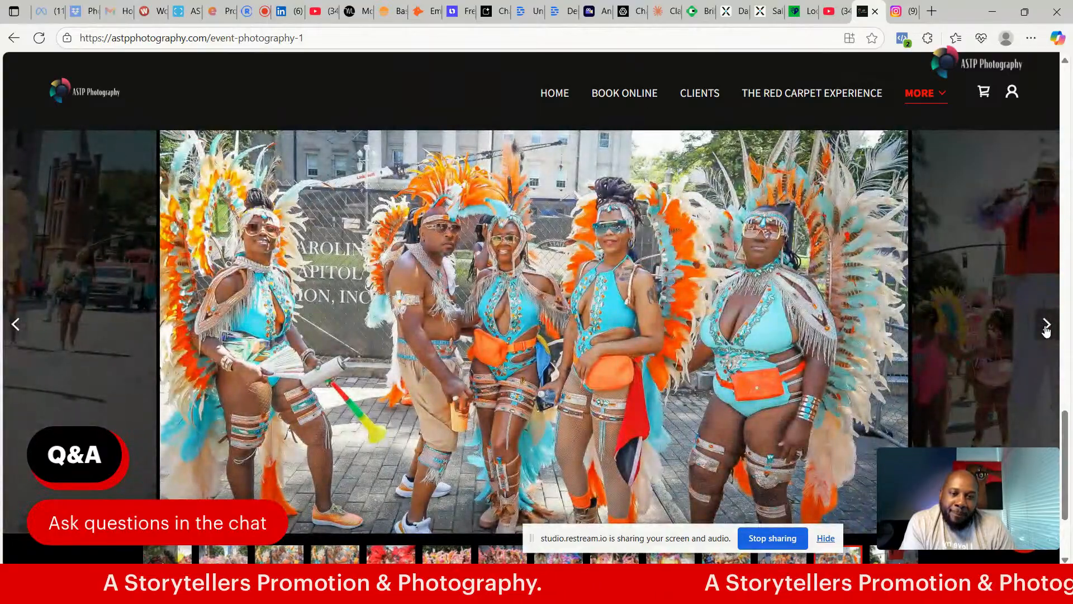
- Advance to further carnival photos in the slideshow and go back up the Event Photography page to the men's church section
{"action": "left_click", "coordinate": [1046, 331]}
{"action": "left_click", "coordinate": [1046, 331]}
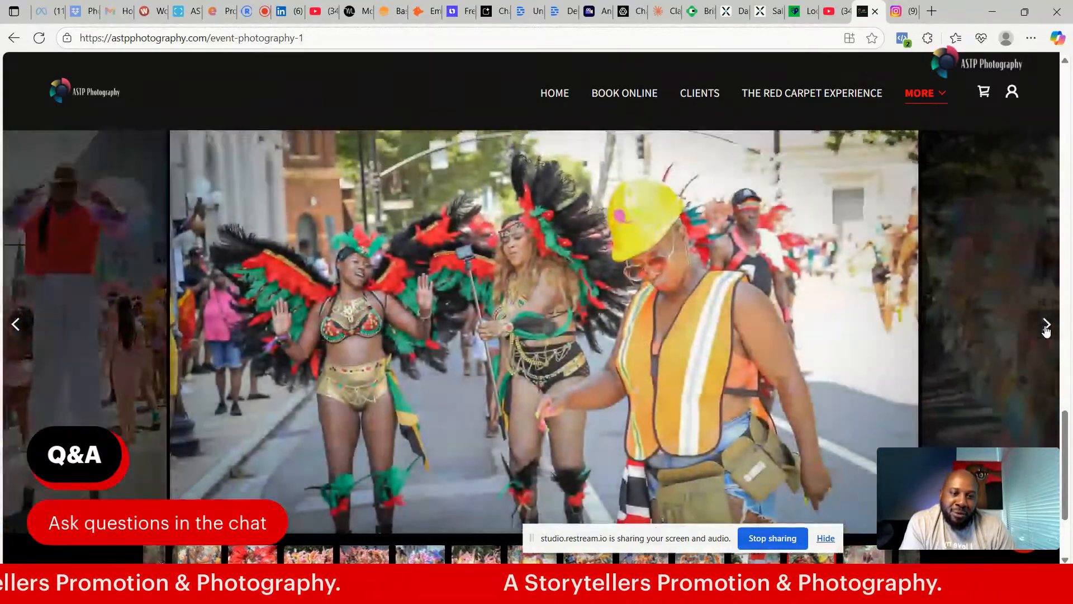
{"action": "left_click_drag", "start_coordinate": [1068, 432], "coordinate": [1071, 178]}
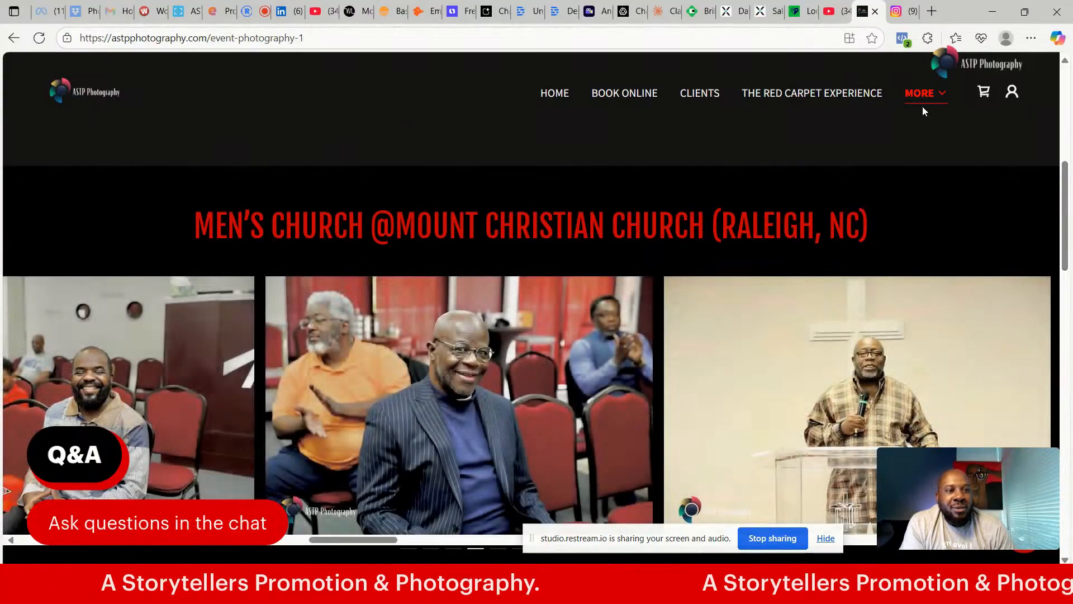
- Open the Street Photography page and look through the Street Gallery
{"action": "mouse_move", "coordinate": [922, 104]}
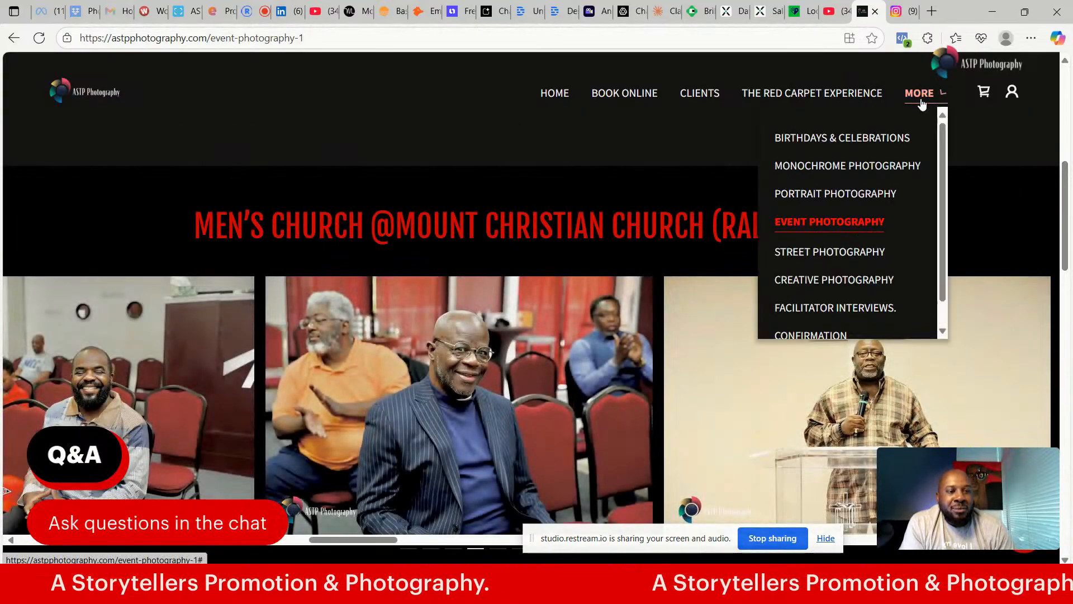
{"action": "left_click", "coordinate": [887, 253]}
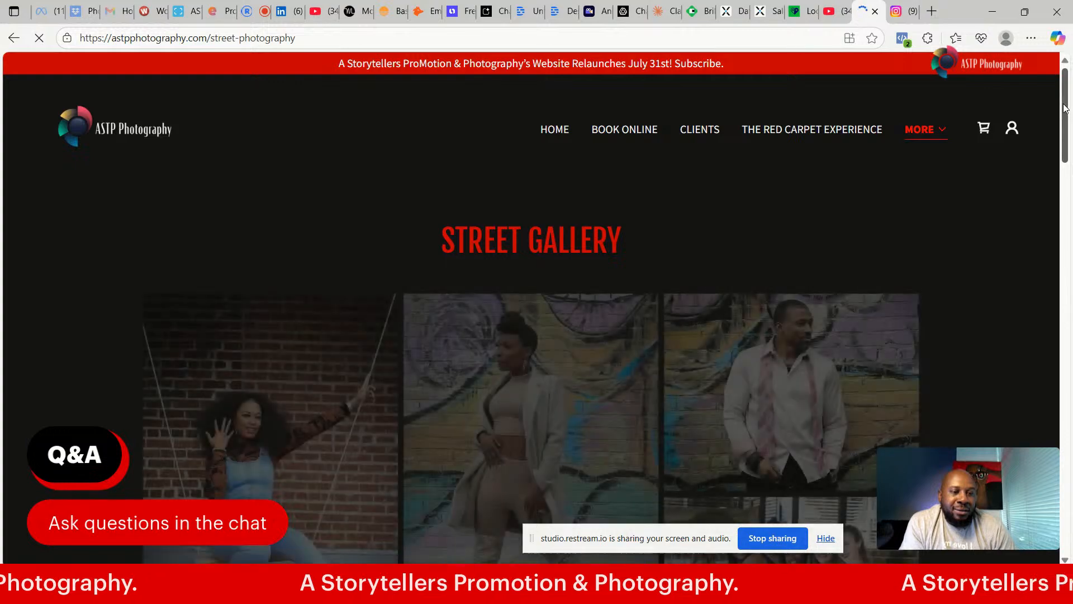
{"action": "left_click_drag", "start_coordinate": [1066, 110], "coordinate": [1048, 285]}
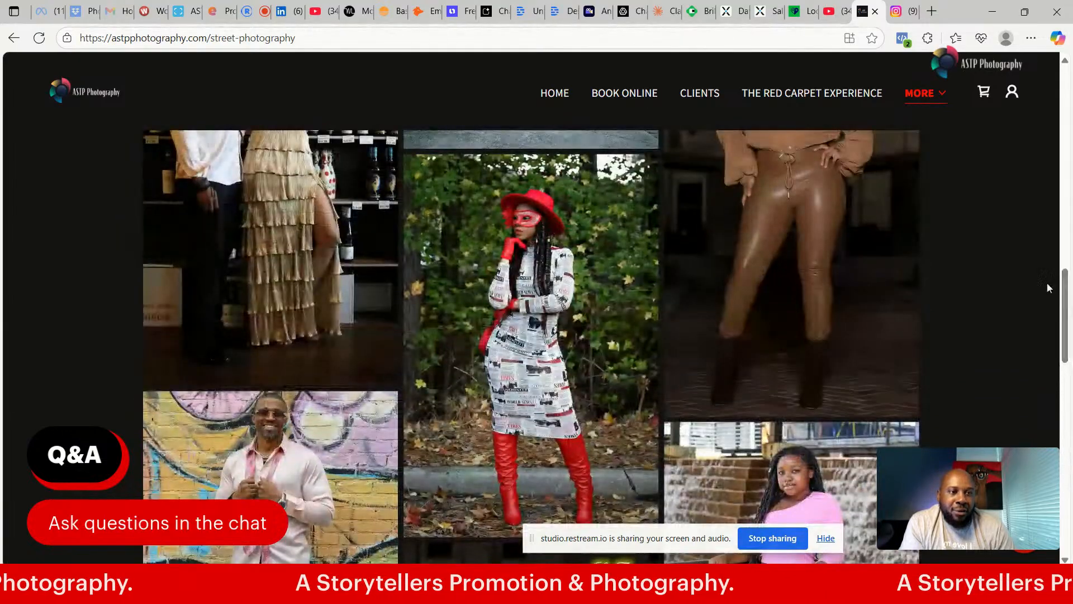
- Open the Creative Photography page and look through the upper part of the Creative Gallery
{"action": "mouse_move", "coordinate": [926, 101]}
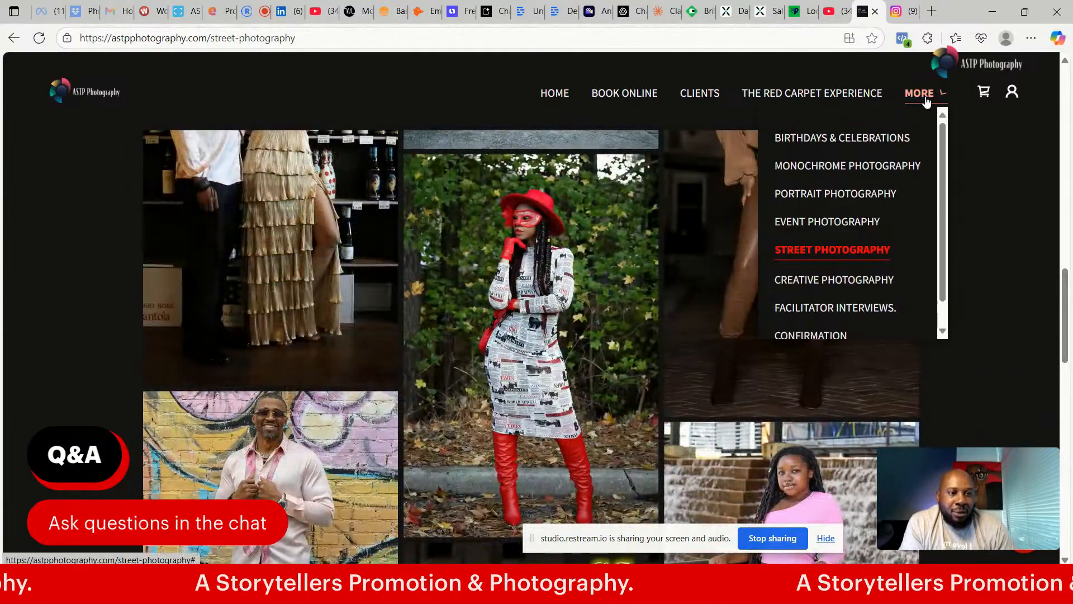
{"action": "left_click", "coordinate": [877, 287]}
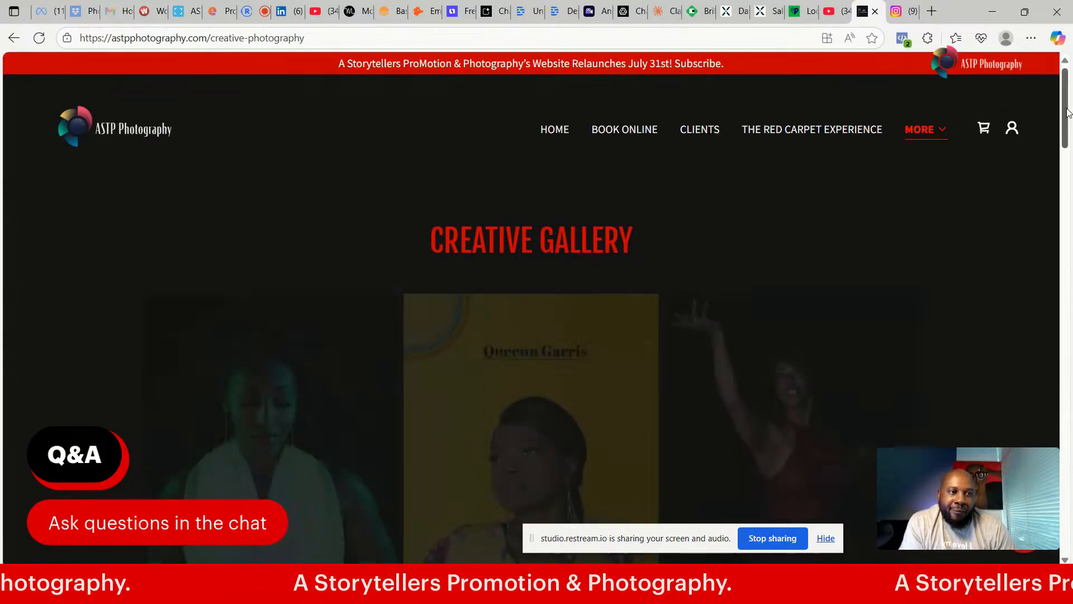
{"action": "left_click_drag", "start_coordinate": [1067, 112], "coordinate": [1069, 140]}
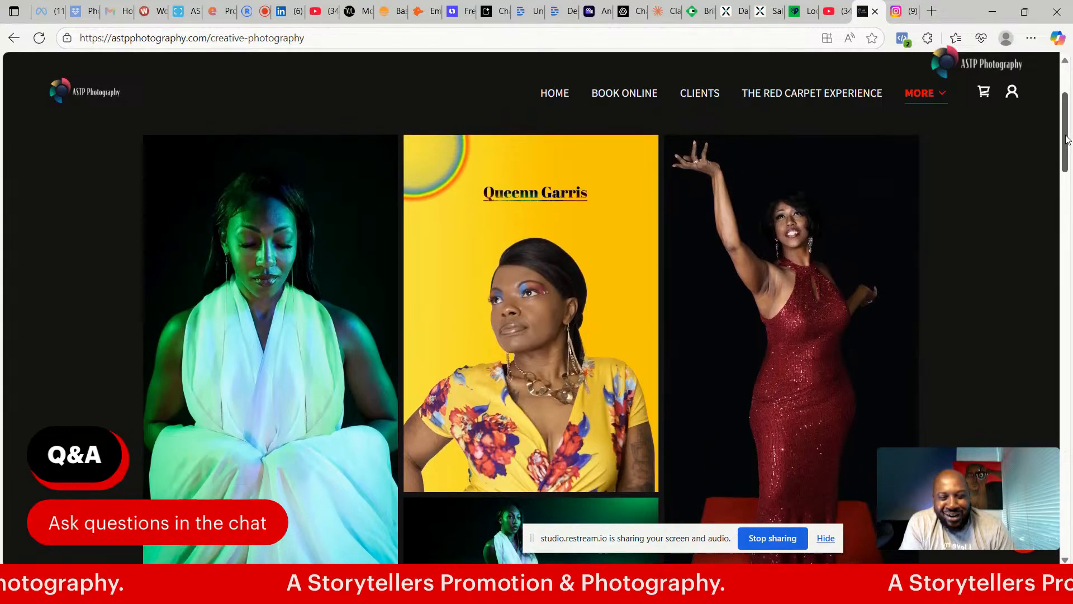
{"action": "left_click_drag", "start_coordinate": [1066, 140], "coordinate": [1062, 216]}
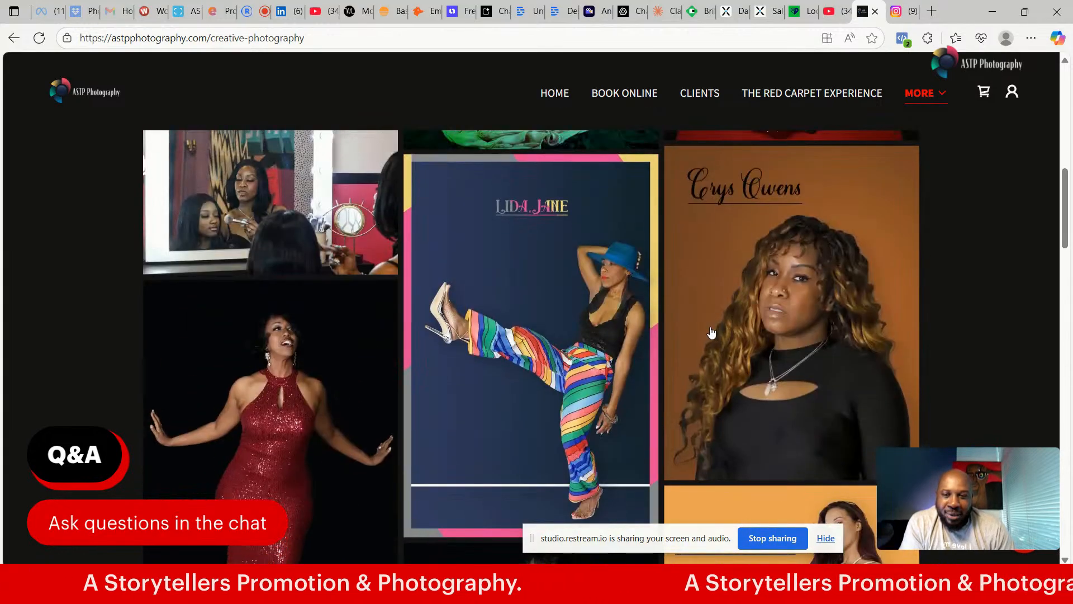
- Enlarge the high-kick photo with striped trousers, page forward through the Creative Gallery past its last photo, and close the enlarged view
{"action": "left_click", "coordinate": [563, 381]}
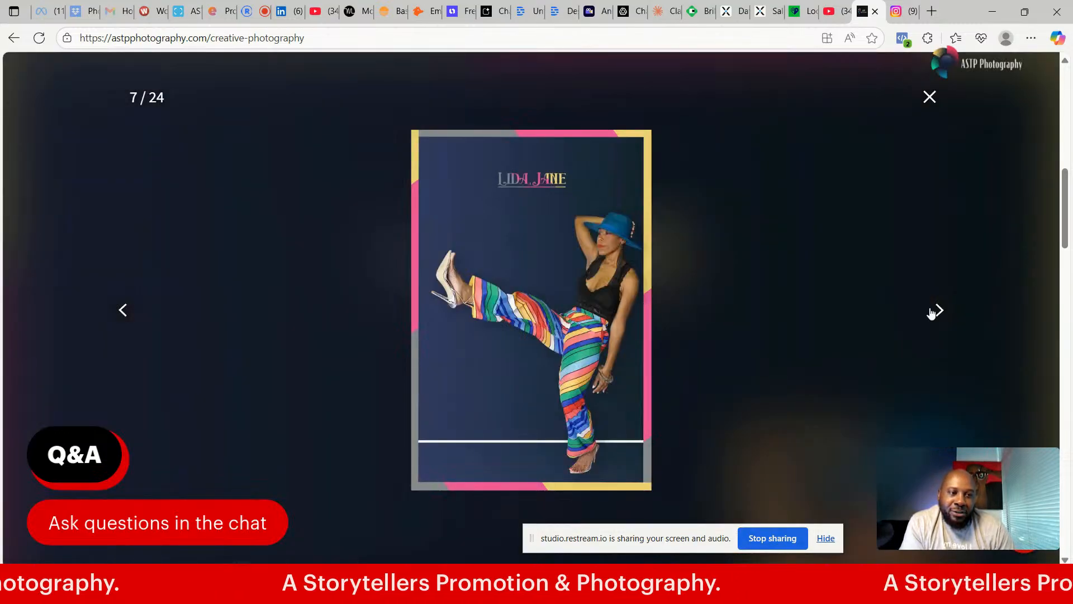
{"action": "left_click", "coordinate": [938, 311]}
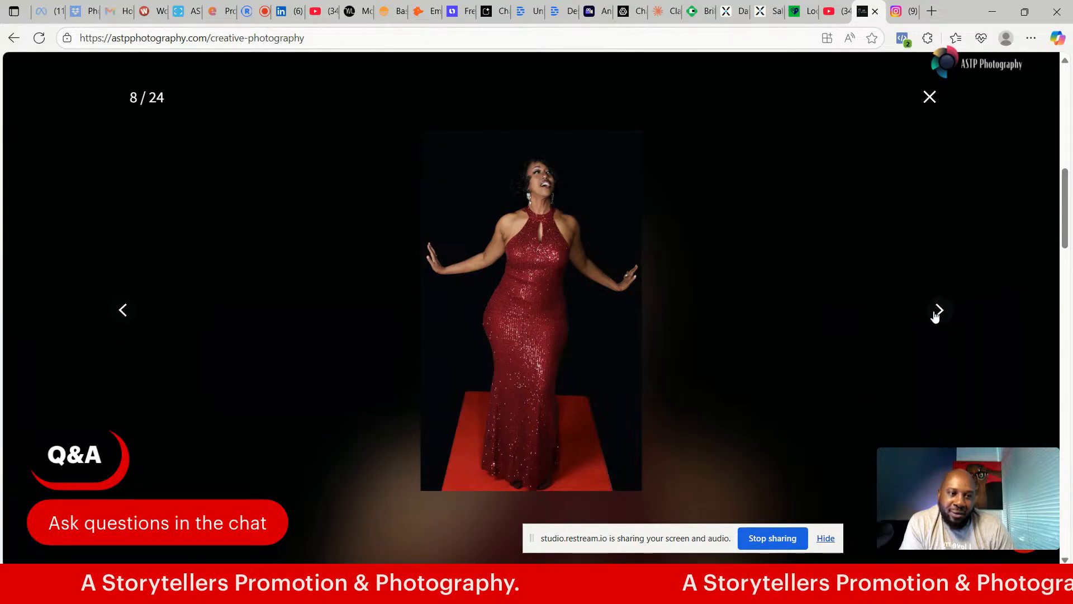
{"action": "left_click", "coordinate": [937, 313]}
{"action": "left_click", "coordinate": [935, 316]}
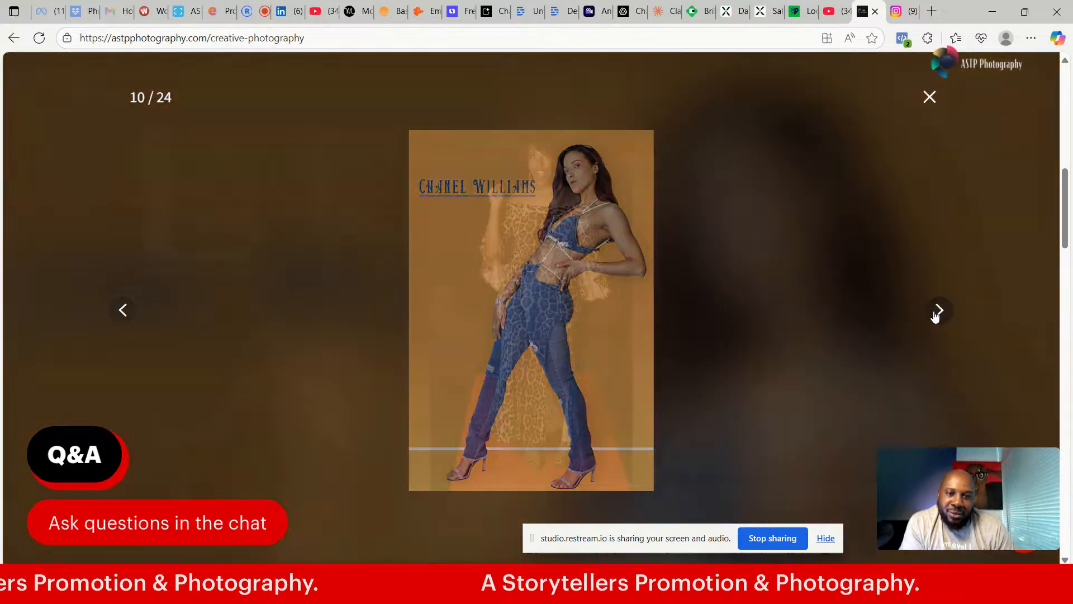
{"action": "left_click", "coordinate": [935, 316]}
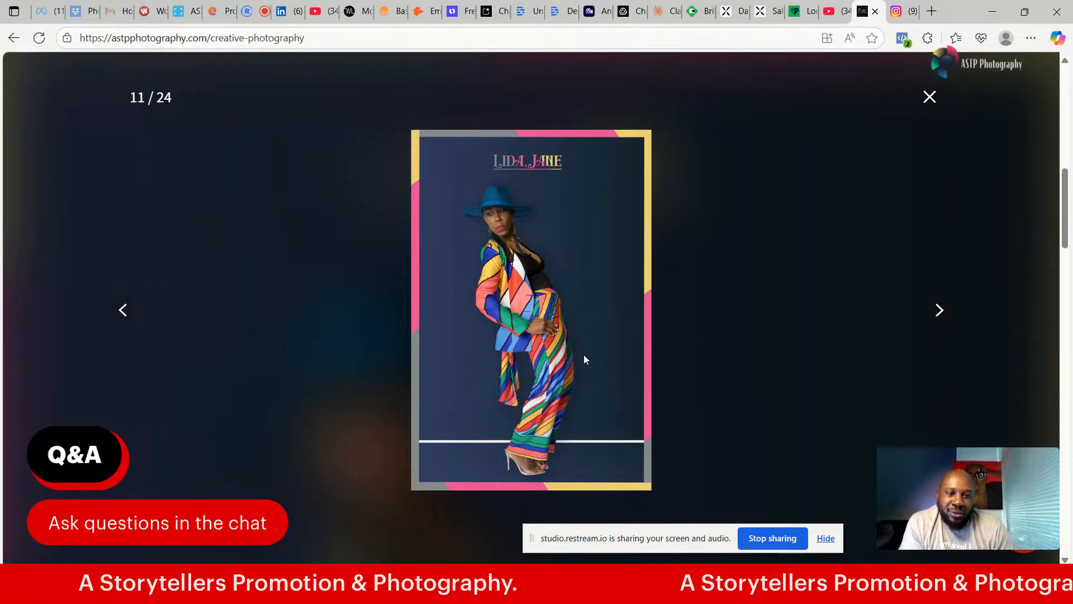
{"action": "left_click", "coordinate": [939, 313]}
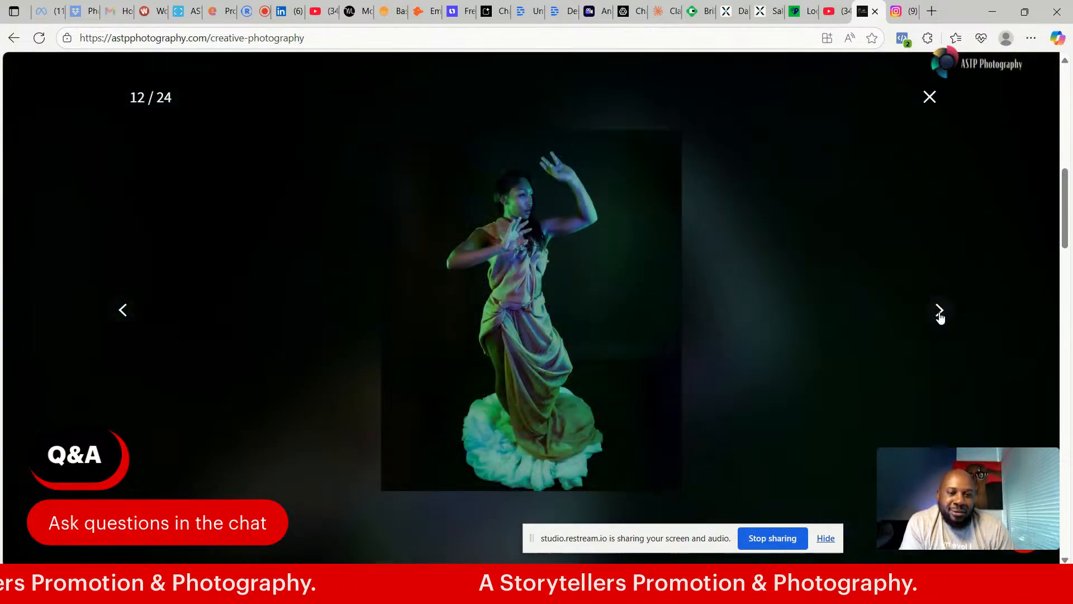
{"action": "left_click", "coordinate": [940, 313]}
{"action": "left_click", "coordinate": [939, 313]}
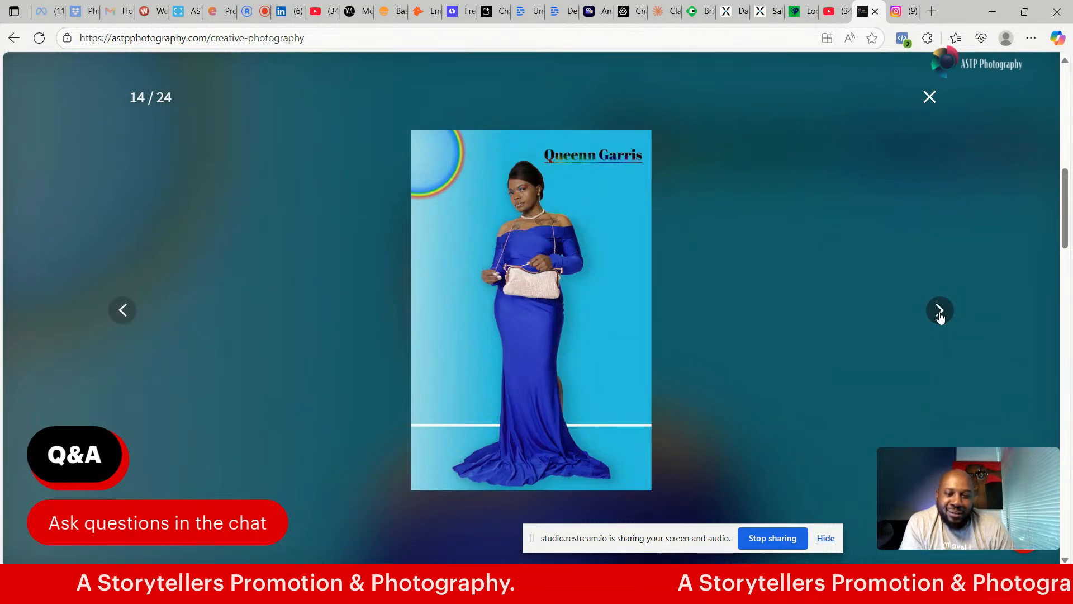
{"action": "left_click", "coordinate": [940, 313]}
{"action": "left_click", "coordinate": [939, 314]}
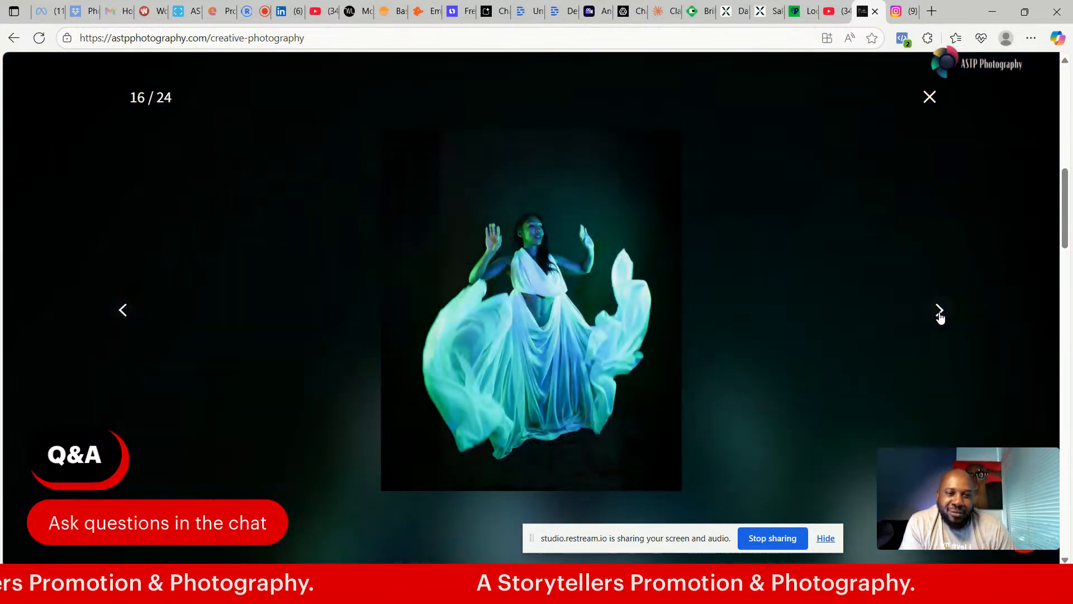
{"action": "left_click", "coordinate": [939, 313]}
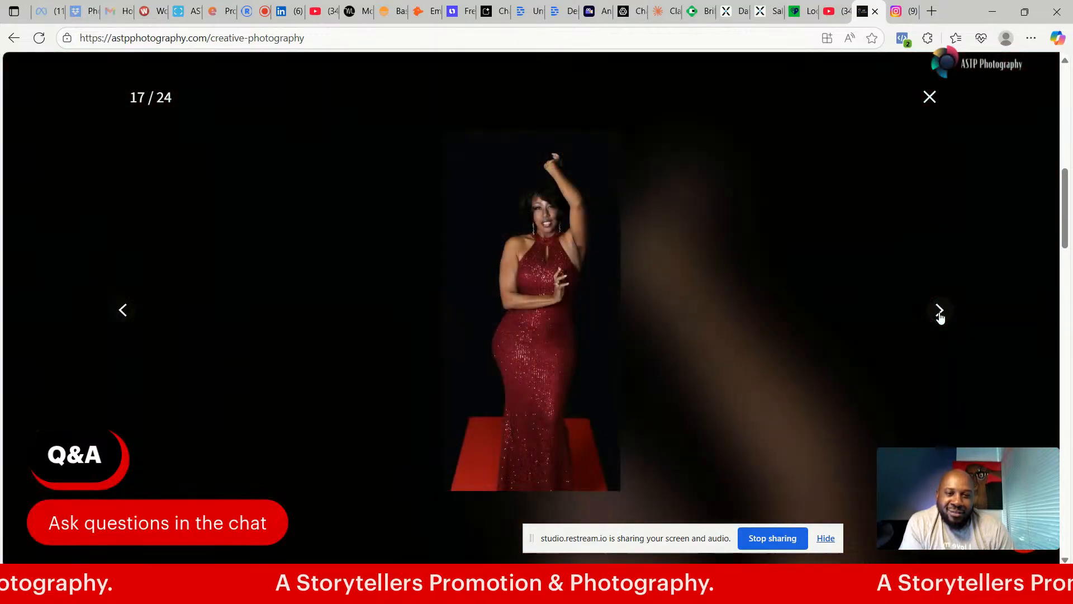
{"action": "left_click", "coordinate": [940, 313]}
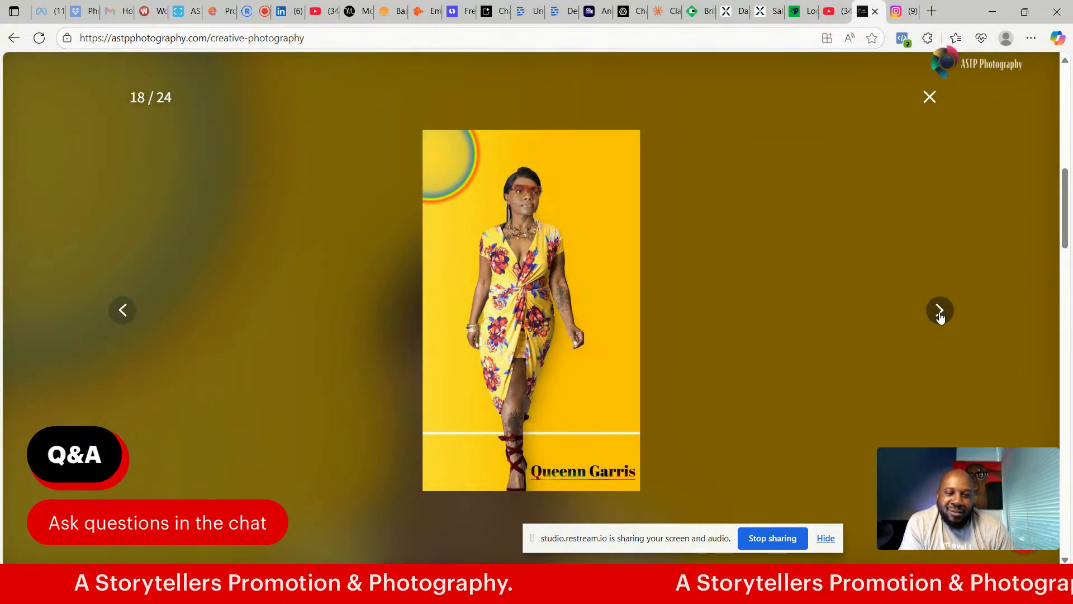
{"action": "left_click", "coordinate": [940, 313]}
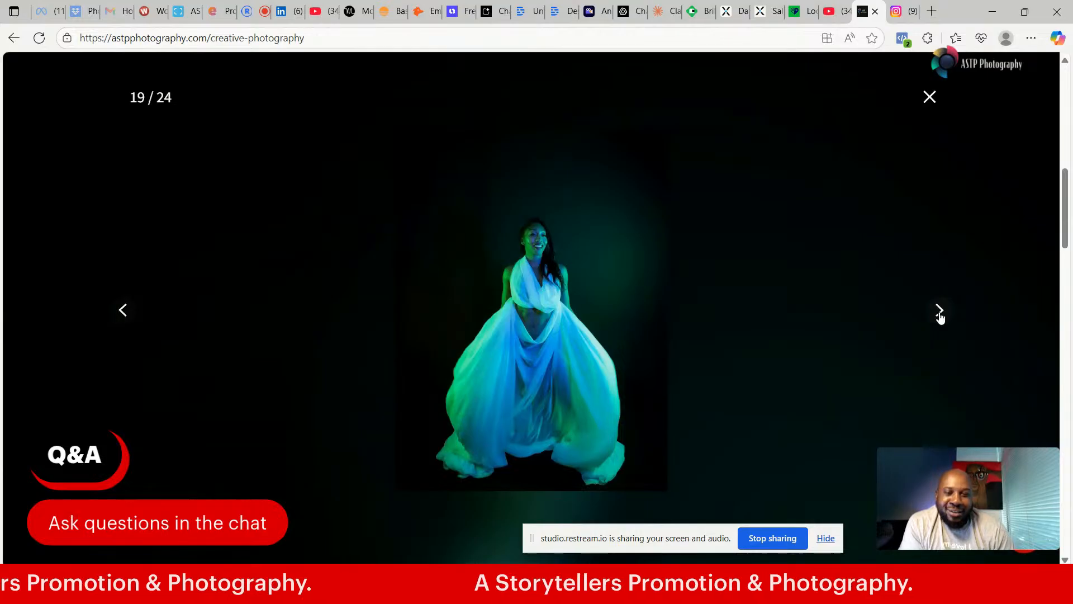
{"action": "left_click", "coordinate": [940, 313]}
{"action": "left_click", "coordinate": [940, 313]}
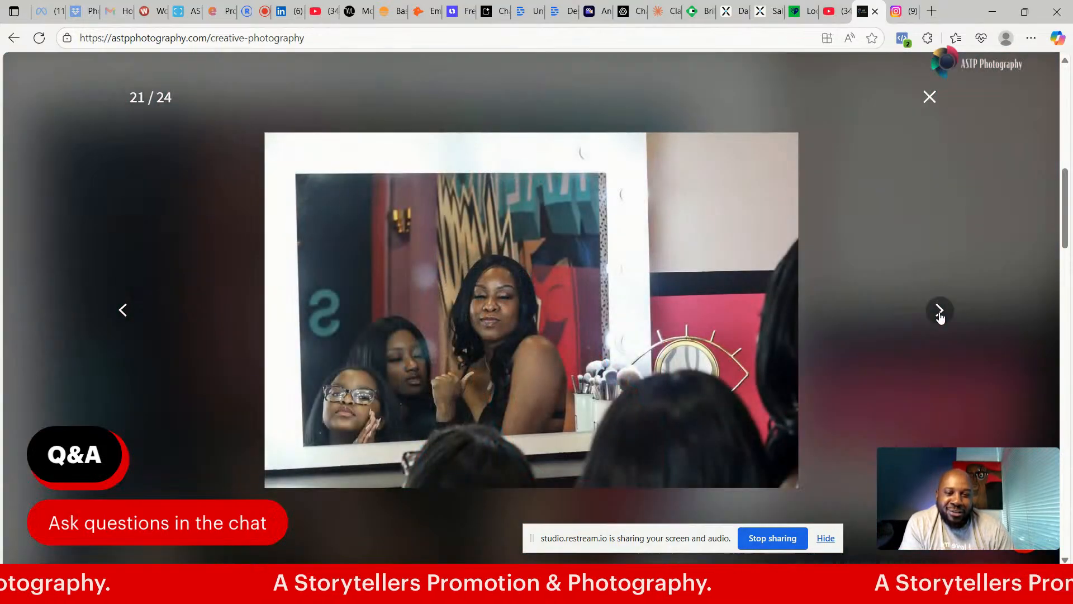
{"action": "left_click", "coordinate": [940, 313]}
{"action": "left_click", "coordinate": [940, 313]}
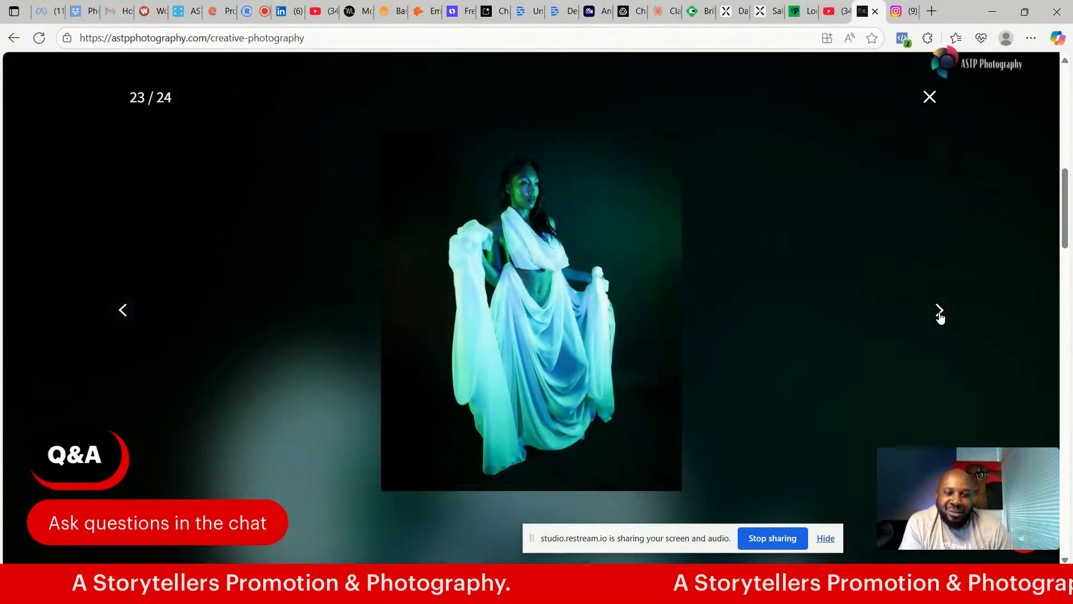
{"action": "left_click", "coordinate": [940, 313]}
{"action": "left_click", "coordinate": [940, 313]}
{"action": "left_click", "coordinate": [940, 313]}
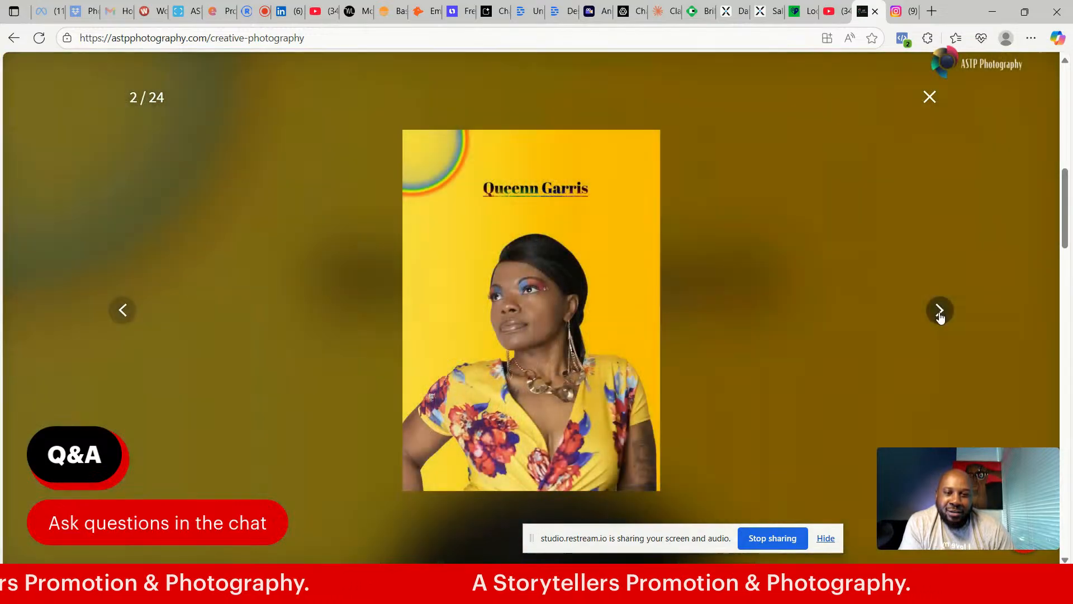
{"action": "left_click", "coordinate": [939, 313]}
{"action": "left_click", "coordinate": [929, 97]}
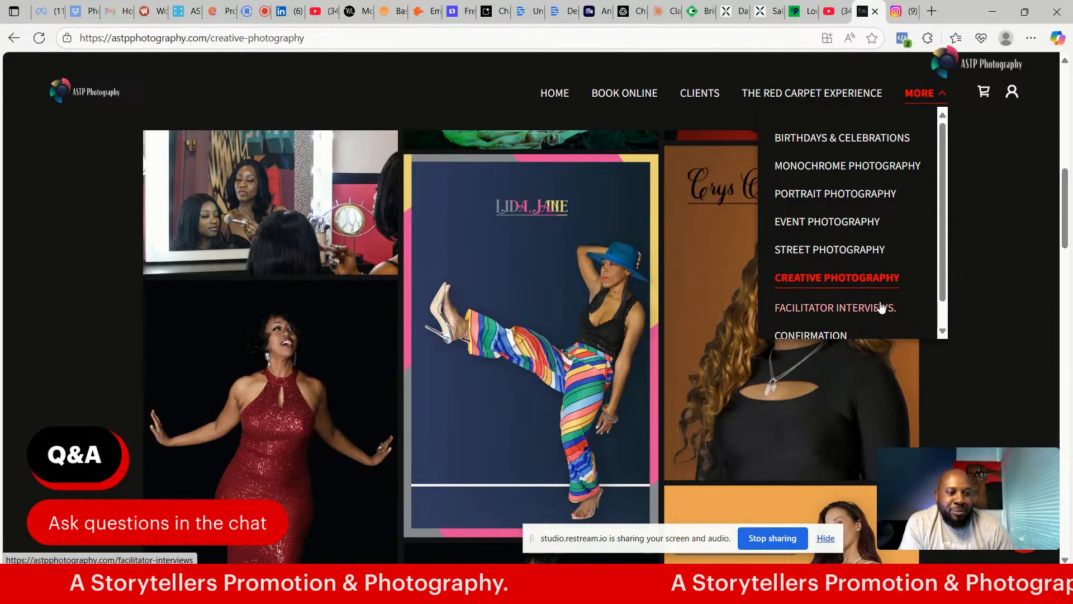
- Check the remaining page links below Creative Photography in the site navigation and return to the home page
{"action": "scroll", "coordinate": [941, 283], "scroll_direction": "down", "scroll_amount": 1}
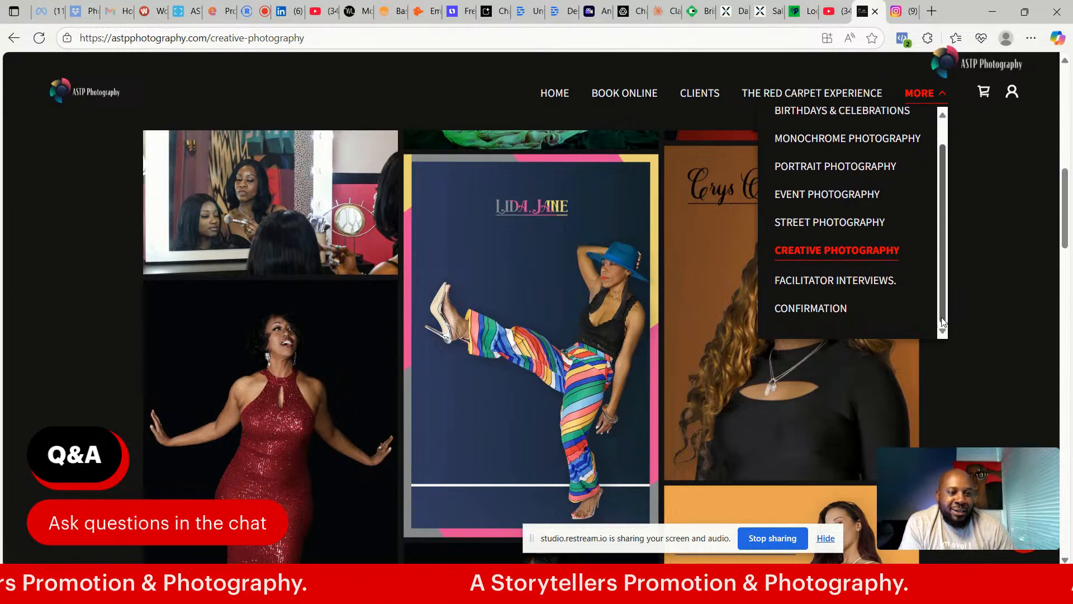
{"action": "scroll", "coordinate": [941, 284], "scroll_direction": "up", "scroll_amount": 1}
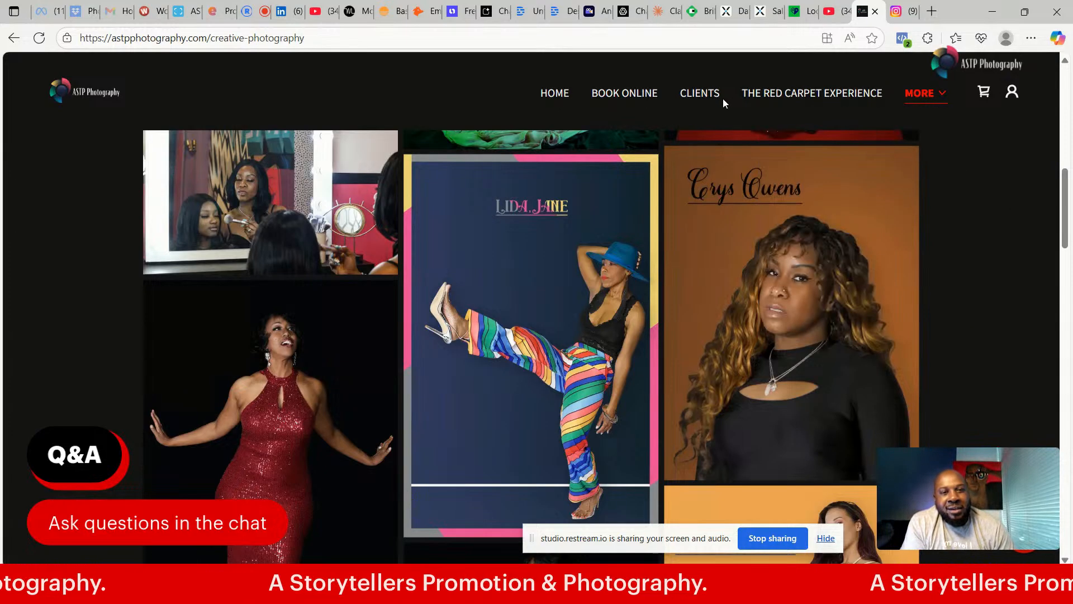
{"action": "left_click", "coordinate": [562, 95]}
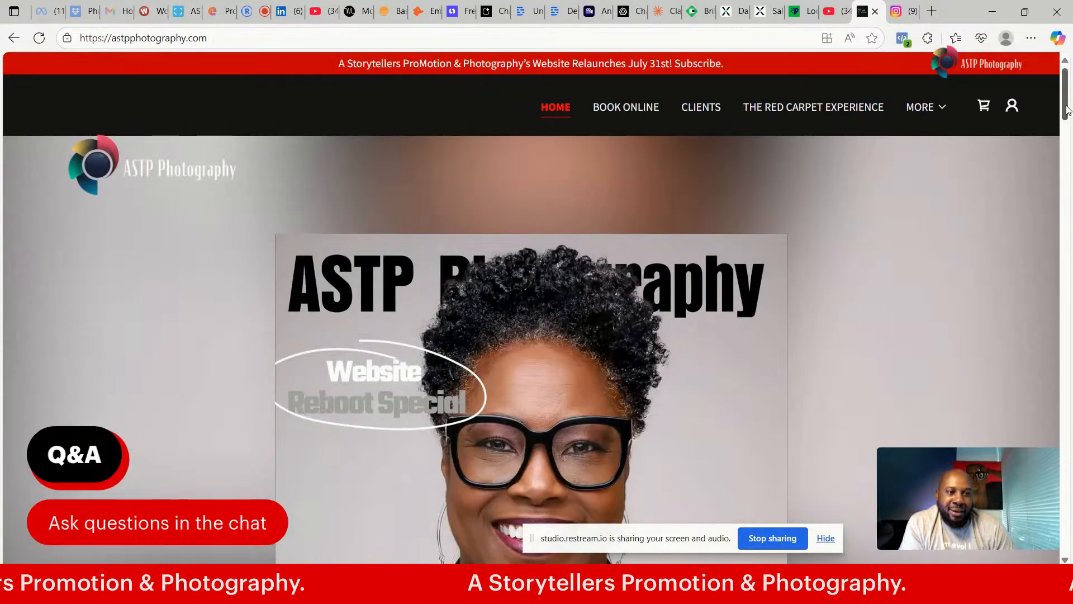
- Open the Clients page, return to the home page, and look over its Website Relaunches and Website Reboot Special sections
{"action": "mouse_move", "coordinate": [921, 110]}
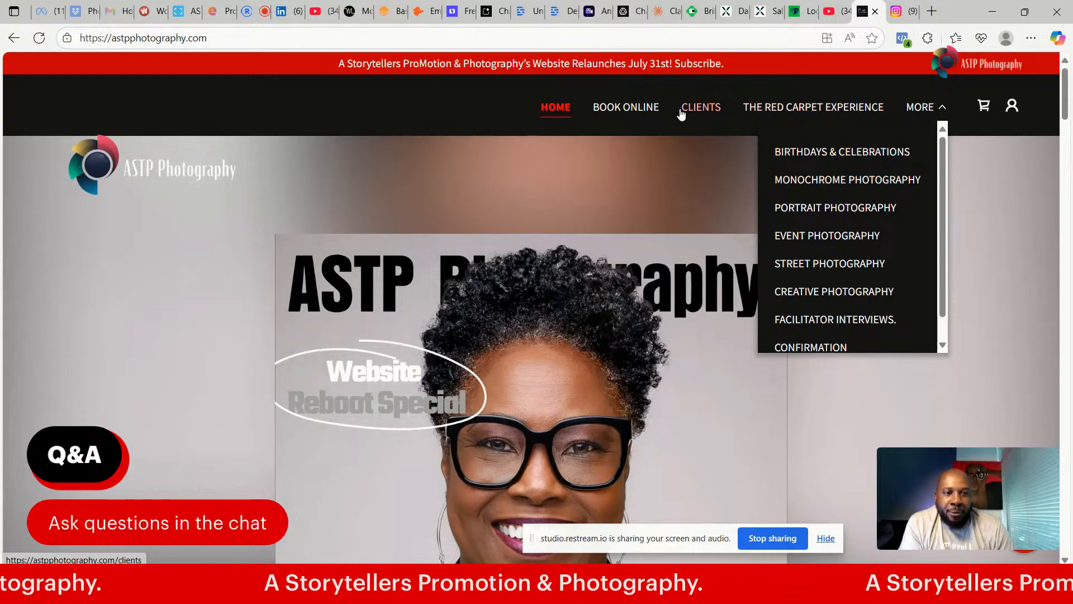
{"action": "left_click", "coordinate": [698, 106]}
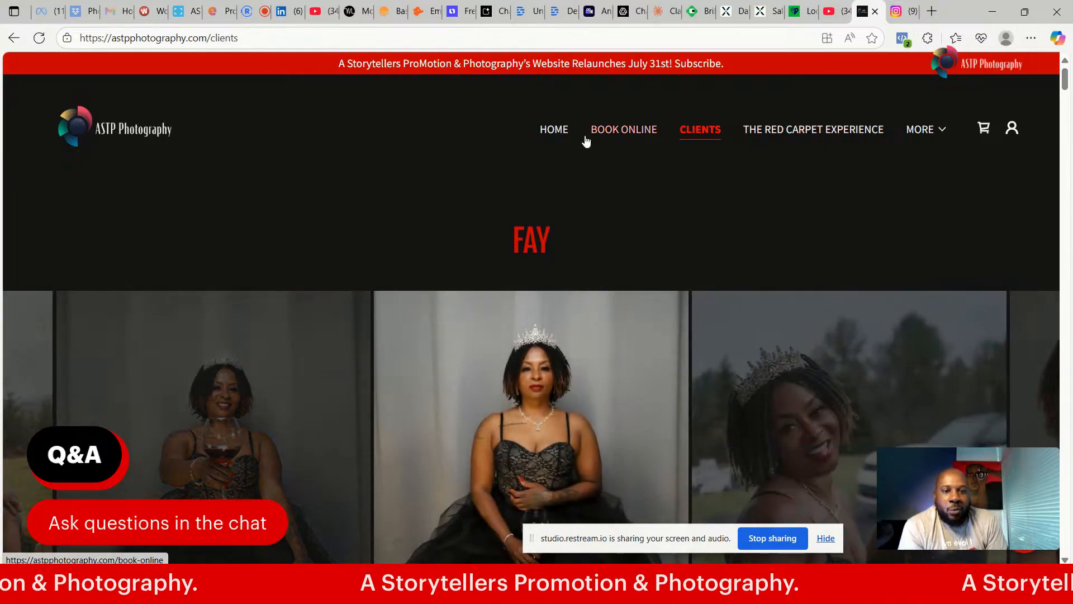
{"action": "left_click", "coordinate": [564, 133]}
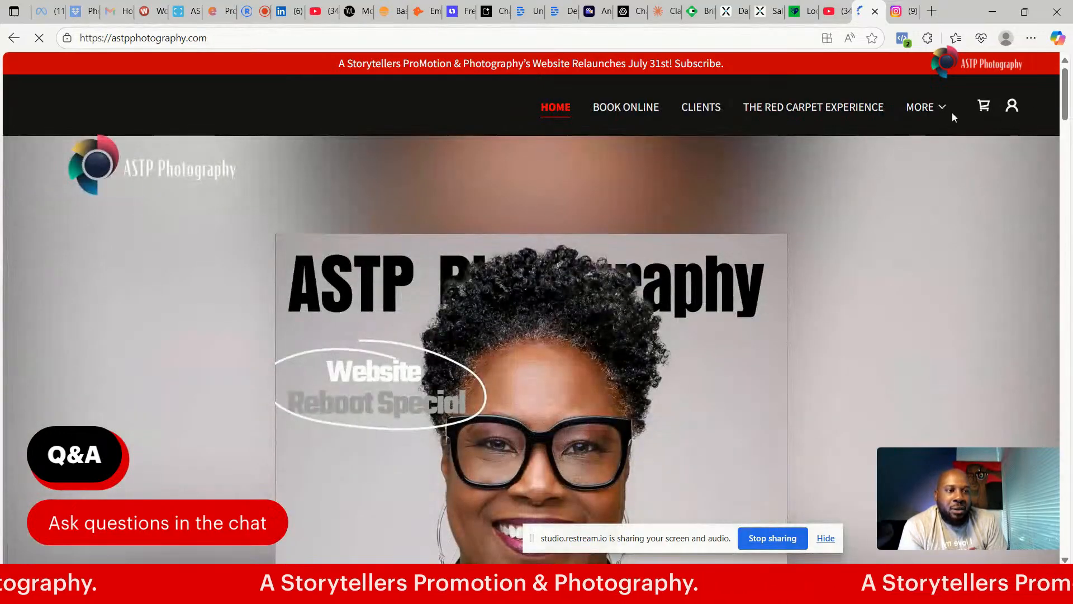
{"action": "left_click_drag", "start_coordinate": [1066, 105], "coordinate": [1065, 256]}
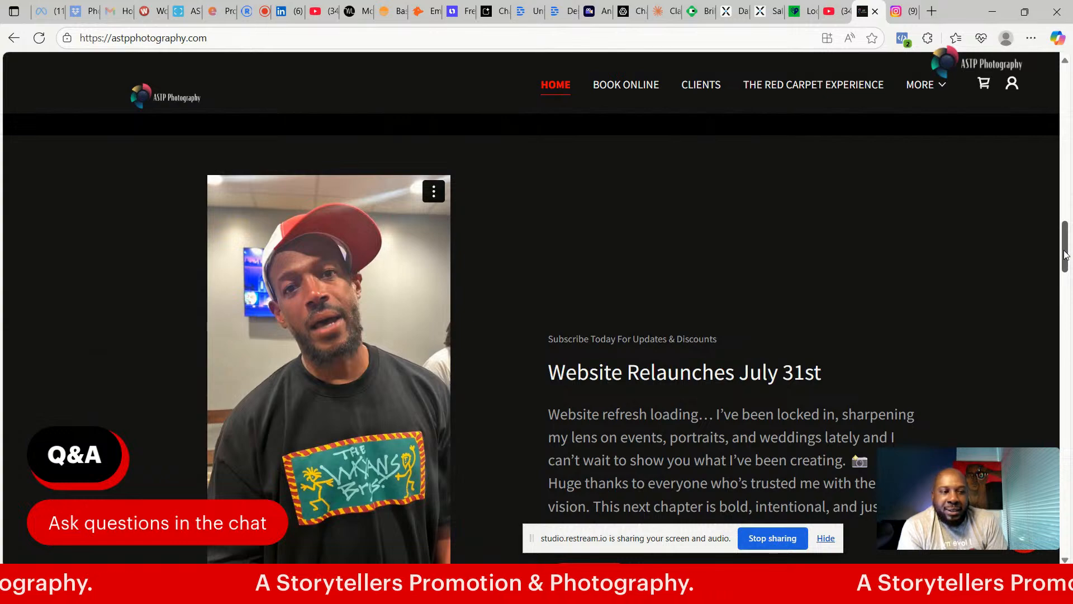
{"action": "left_click_drag", "start_coordinate": [1065, 255], "coordinate": [1065, 171]}
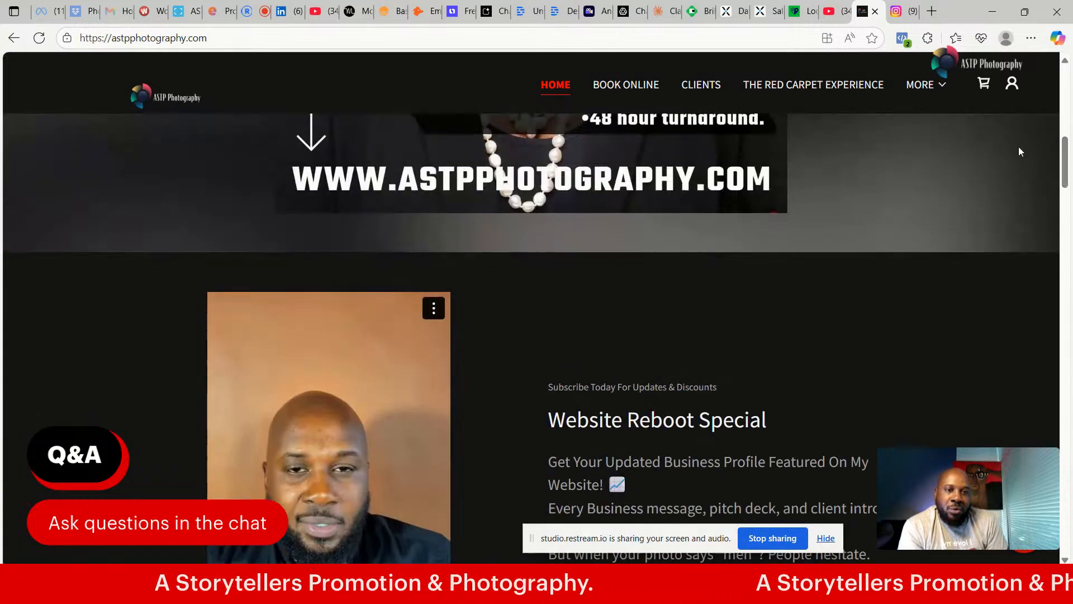
- Open the Clients page and show the first photo in the slideshow of the man in the blue suit
{"action": "left_click", "coordinate": [701, 85]}
{"action": "left_click_drag", "start_coordinate": [1066, 91], "coordinate": [1072, 125]}
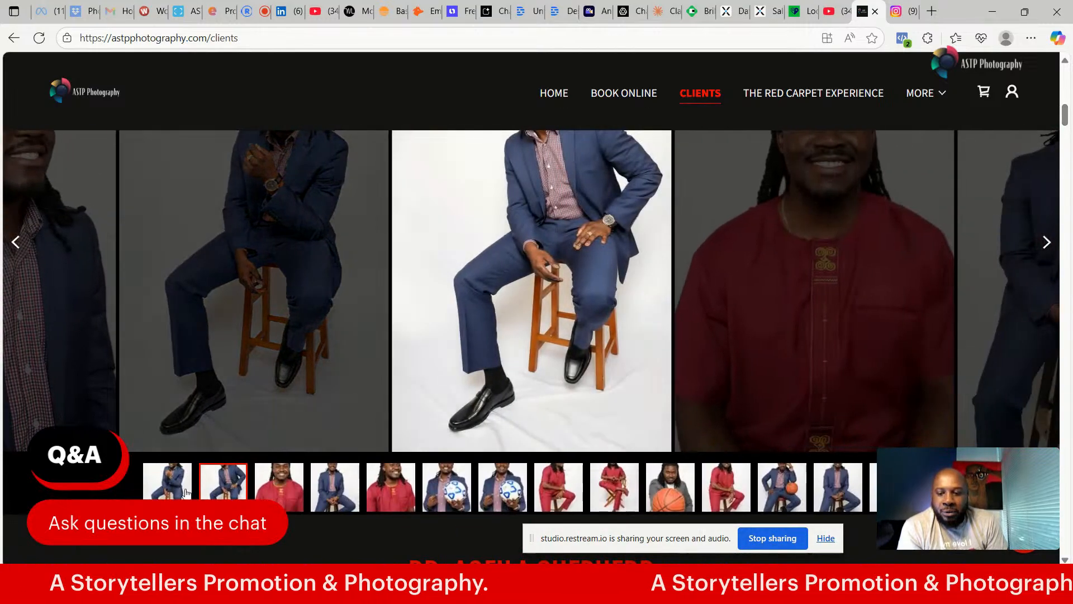
{"action": "left_click", "coordinate": [186, 492]}
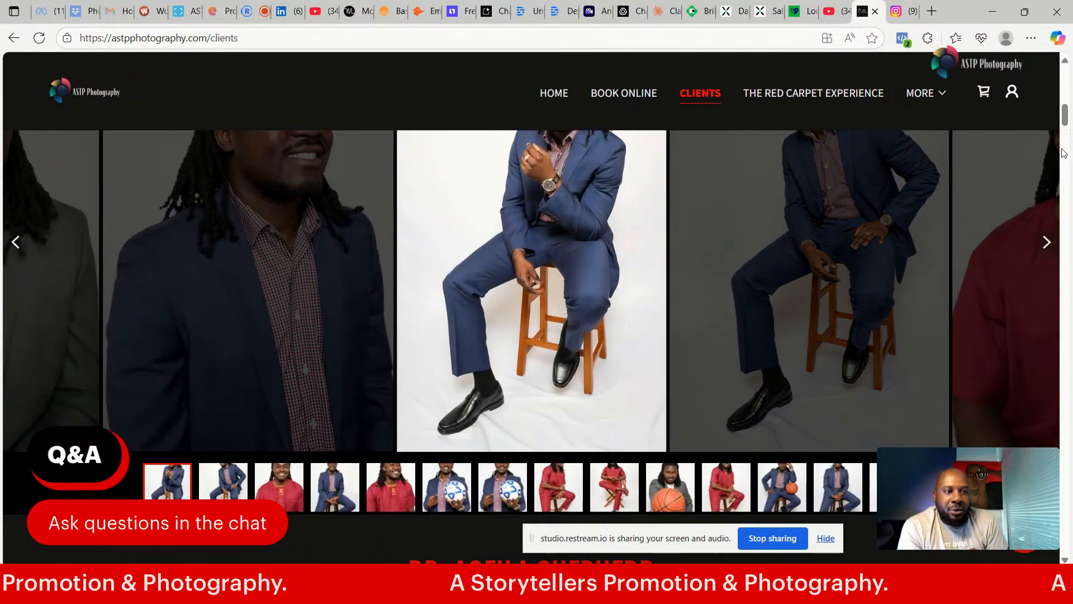
- Page forward through the Clients page slideshow of the curly-haired woman in the red top and denim jacket, looking at her hair edges
{"action": "left_click_drag", "start_coordinate": [1066, 124], "coordinate": [1069, 175]}
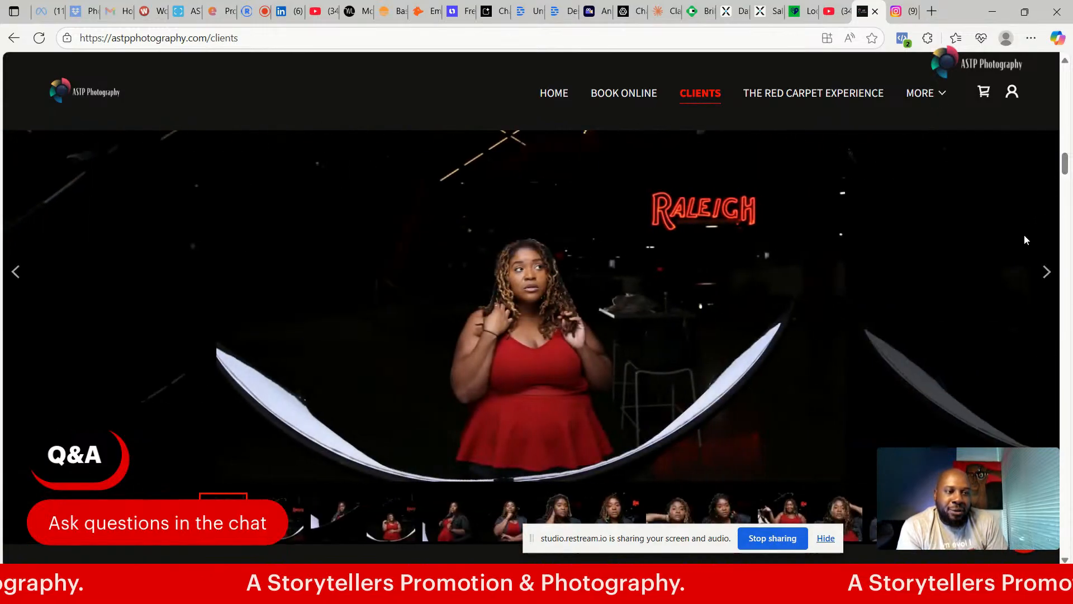
{"action": "left_click", "coordinate": [1047, 271]}
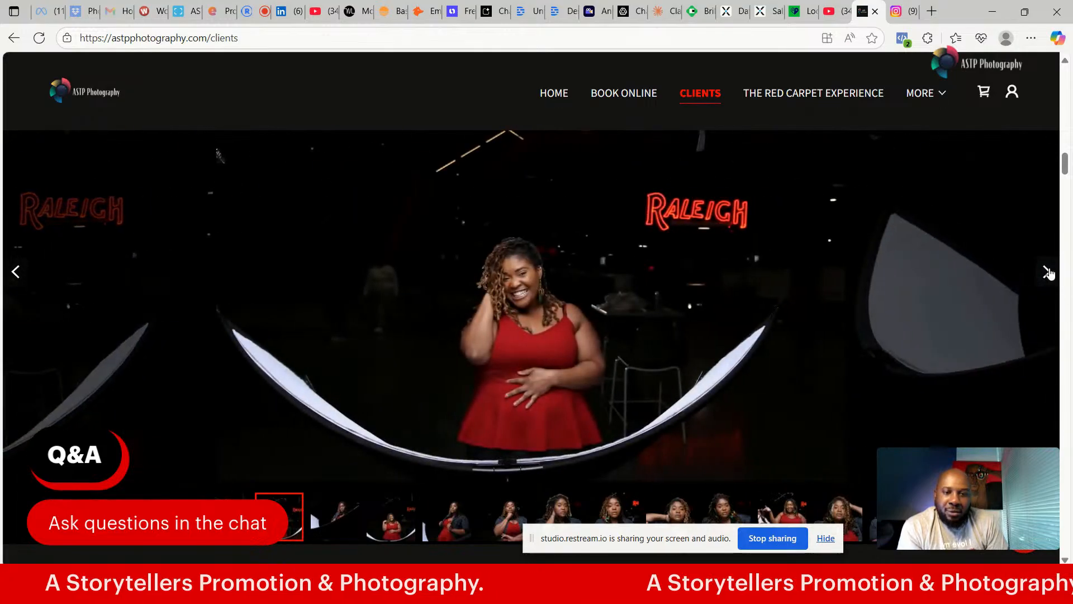
{"action": "left_click", "coordinate": [1047, 271]}
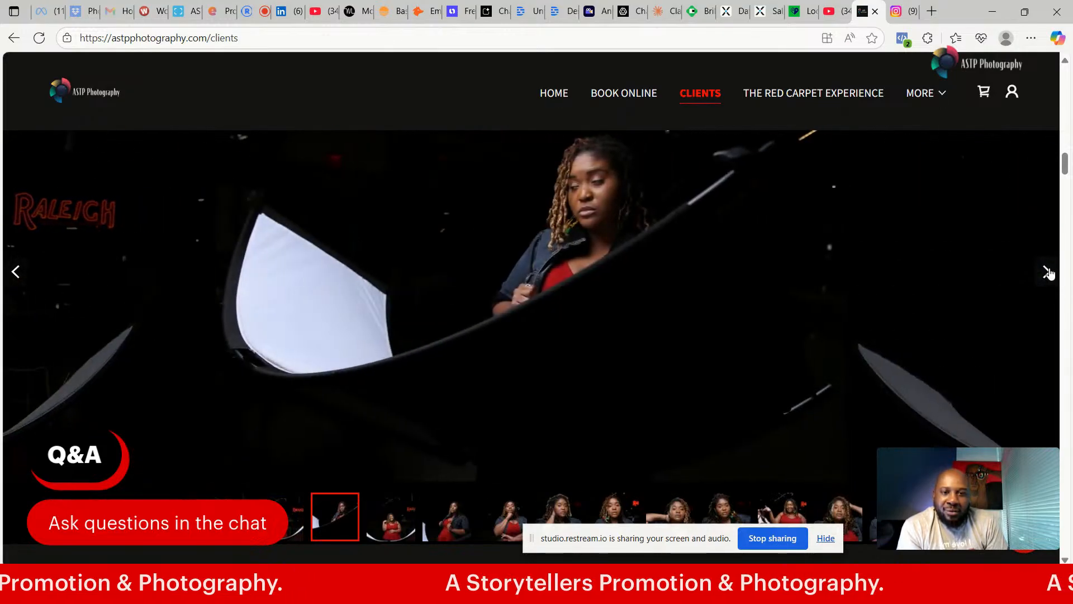
{"action": "left_click", "coordinate": [1047, 272]}
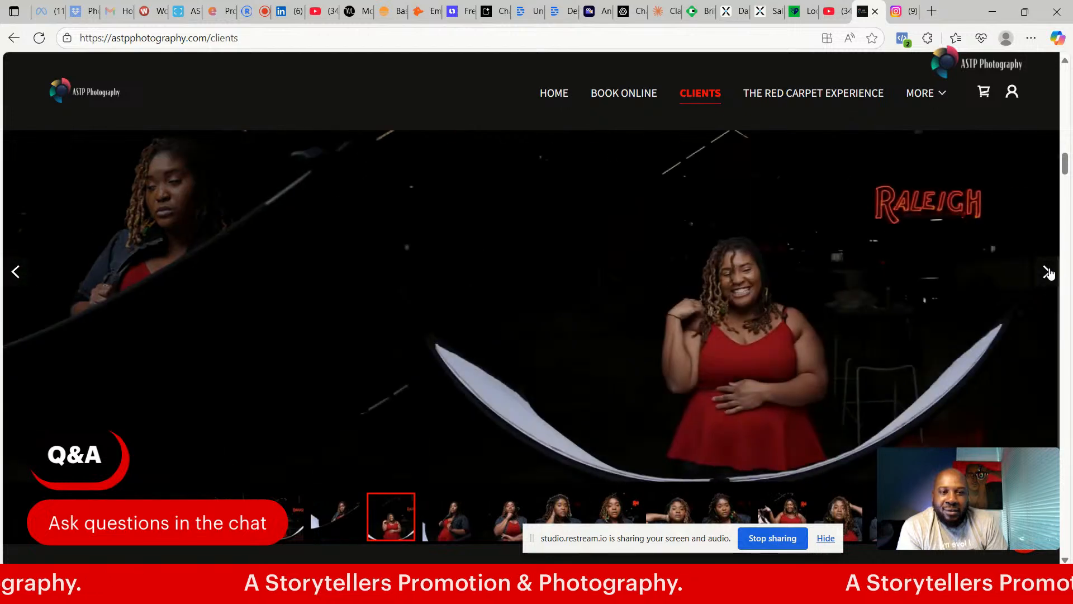
{"action": "left_click", "coordinate": [1048, 272]}
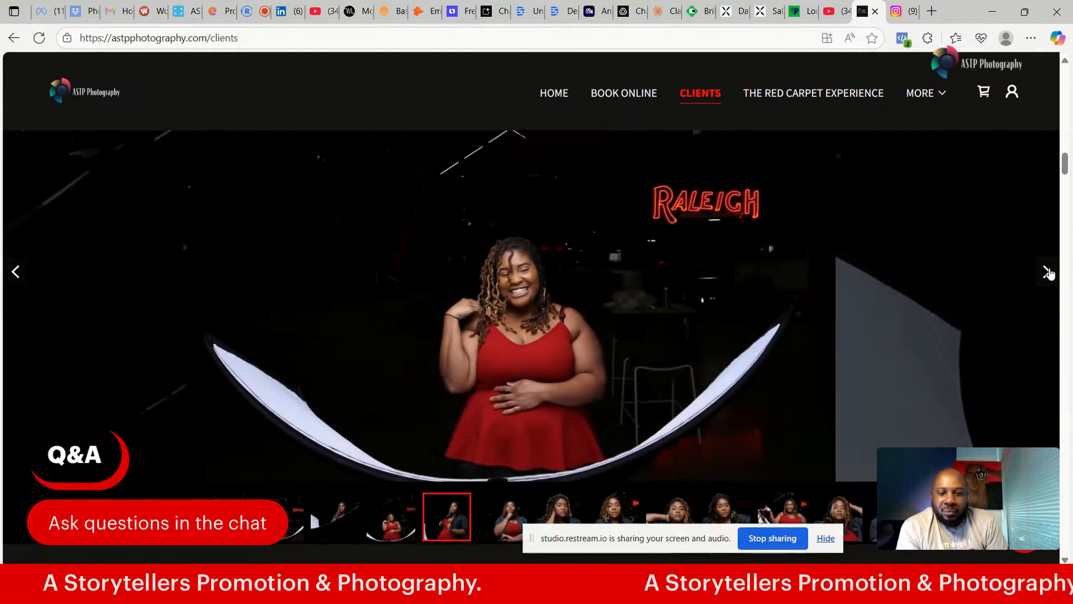
{"action": "left_click", "coordinate": [1048, 271]}
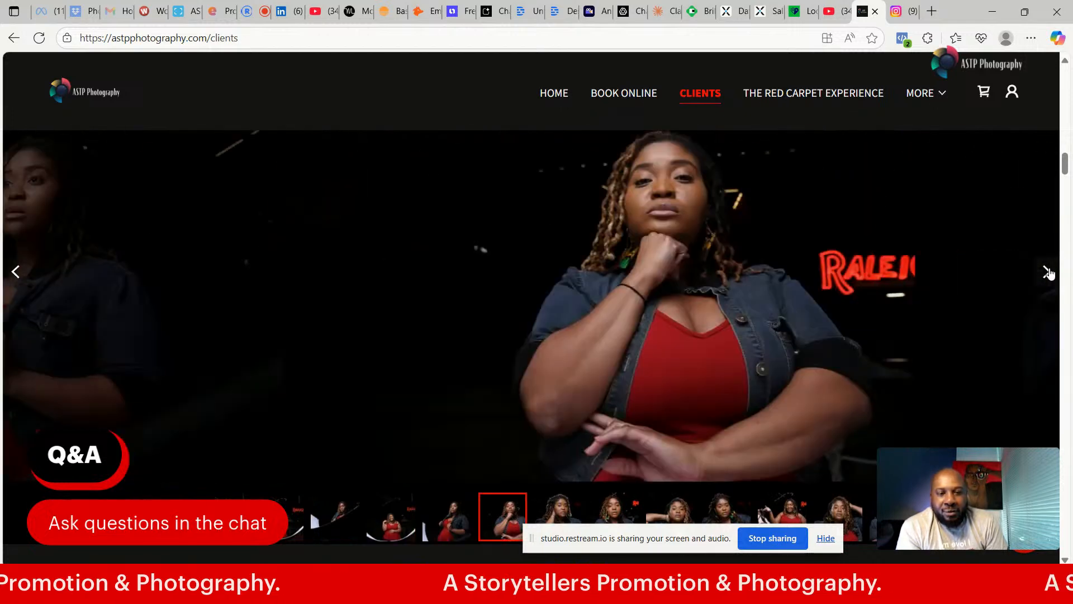
{"action": "left_click", "coordinate": [1048, 271]}
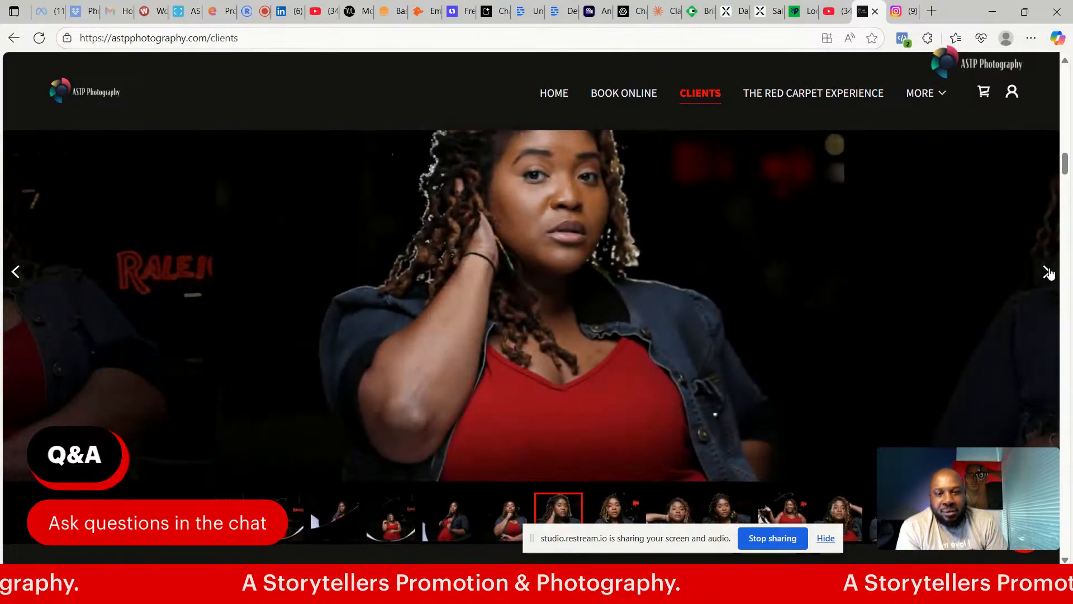
{"action": "left_click", "coordinate": [1048, 271]}
{"action": "left_click", "coordinate": [1048, 272]}
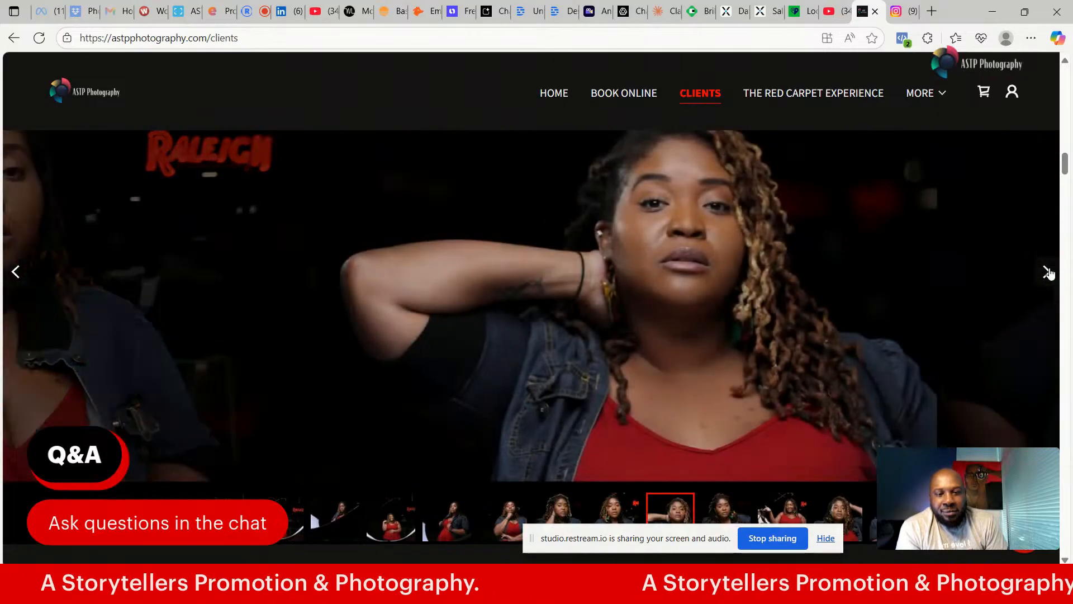
{"action": "left_click", "coordinate": [1048, 272]}
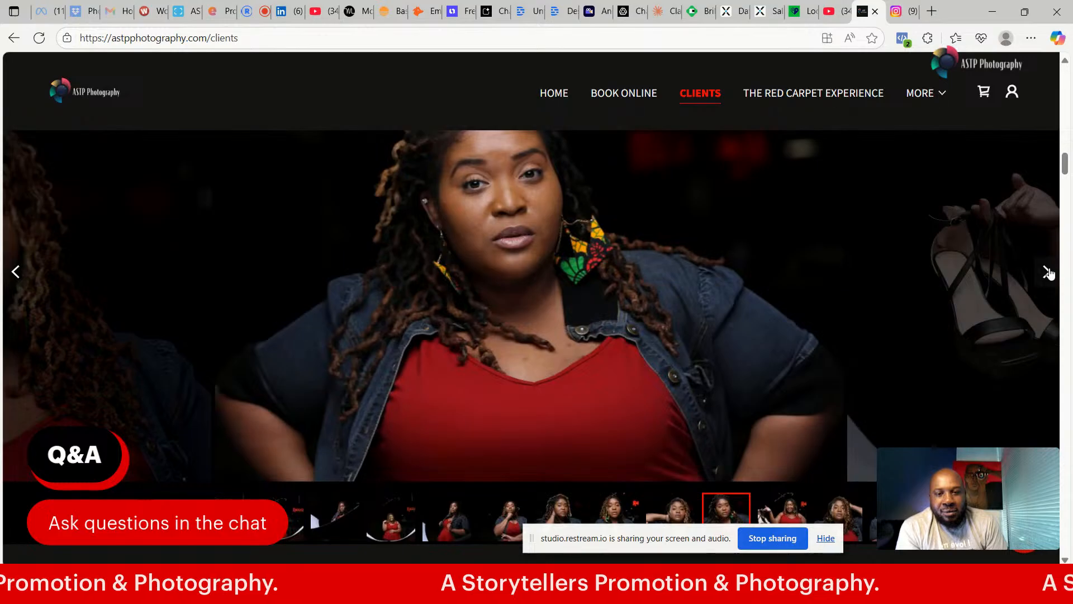
{"action": "left_click", "coordinate": [1048, 272]}
{"action": "left_click_drag", "start_coordinate": [1069, 169], "coordinate": [1067, 164]}
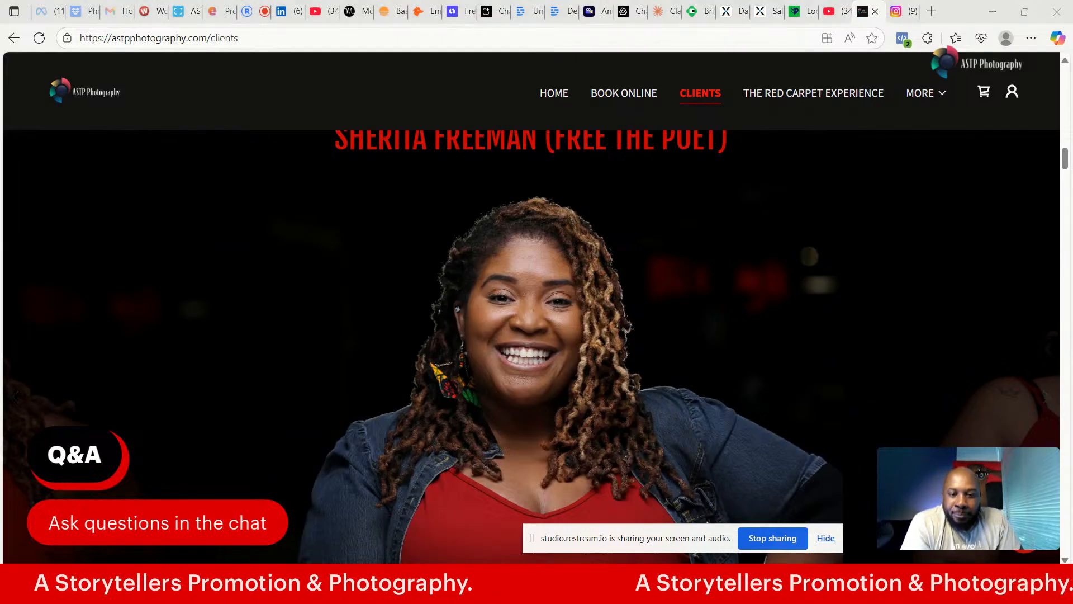
- Switch to Photoshop and mask the stray fringe off the outer curls along the right side of the portrait's hair
{"action": "key", "text": "alt+Tab"}
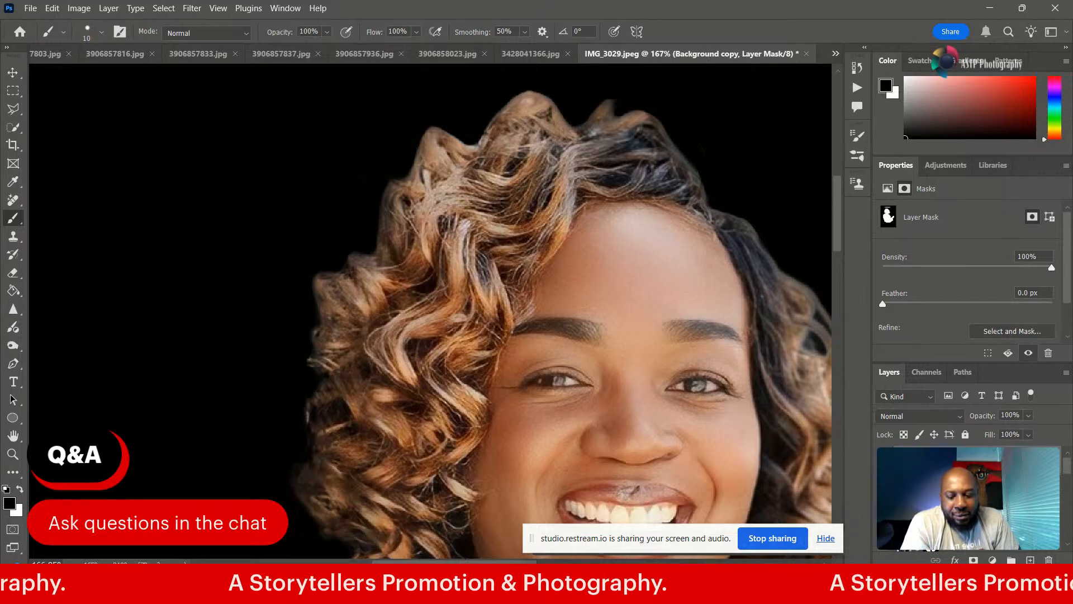
{"action": "left_click_drag", "start_coordinate": [455, 562], "coordinate": [495, 562]}
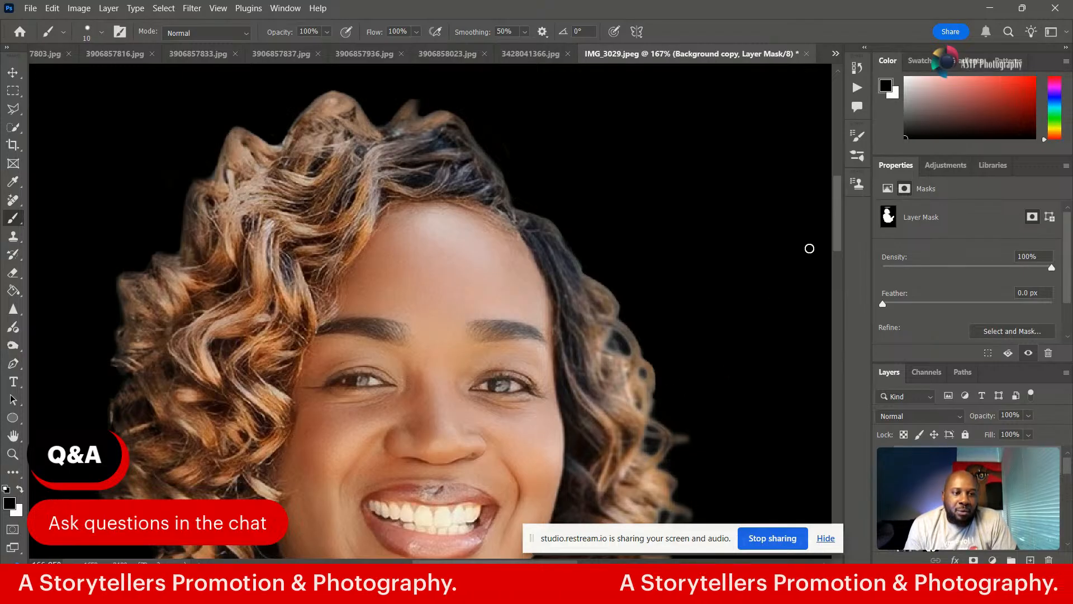
{"action": "left_click_drag", "start_coordinate": [838, 241], "coordinate": [839, 257]}
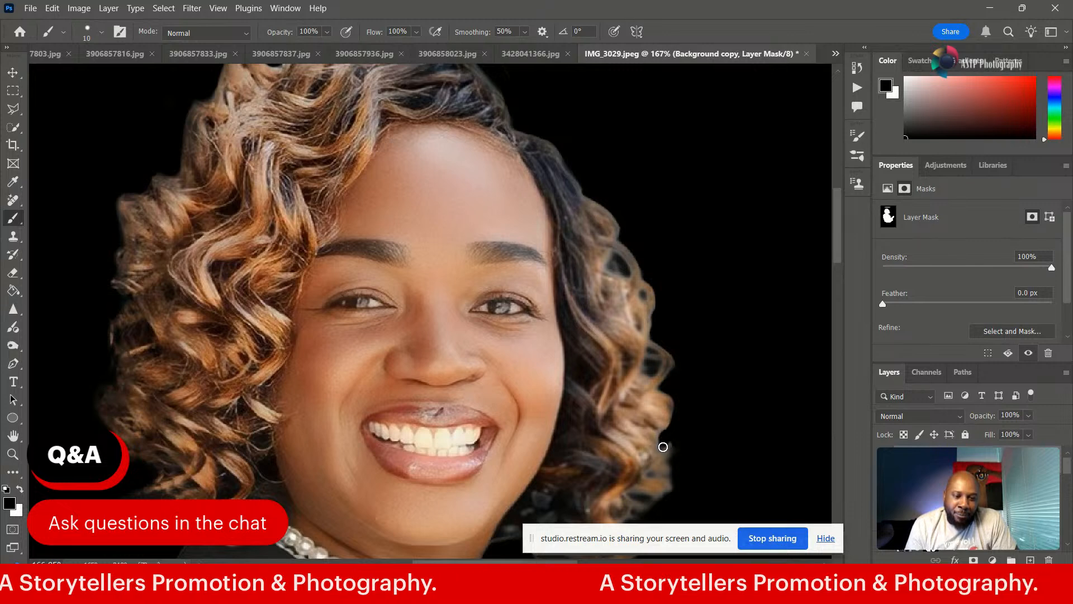
{"action": "scroll", "coordinate": [837, 253], "scroll_direction": "down", "scroll_amount": 3}
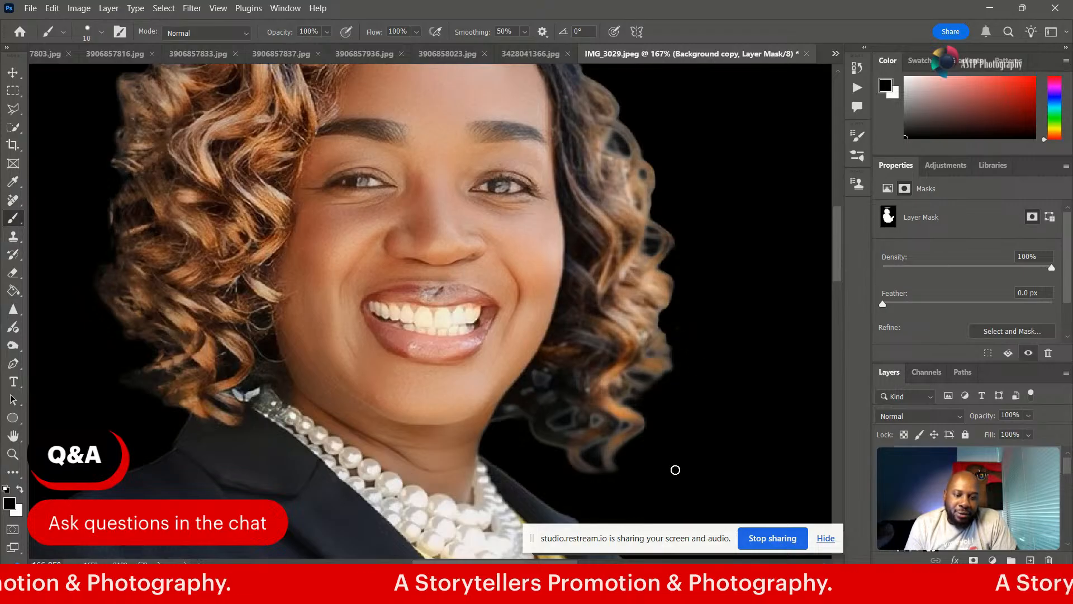
- Switch to the browser, check the comments on the Instagram live video, and return to Photoshop
{"action": "mouse_move", "coordinate": [541, 563]}
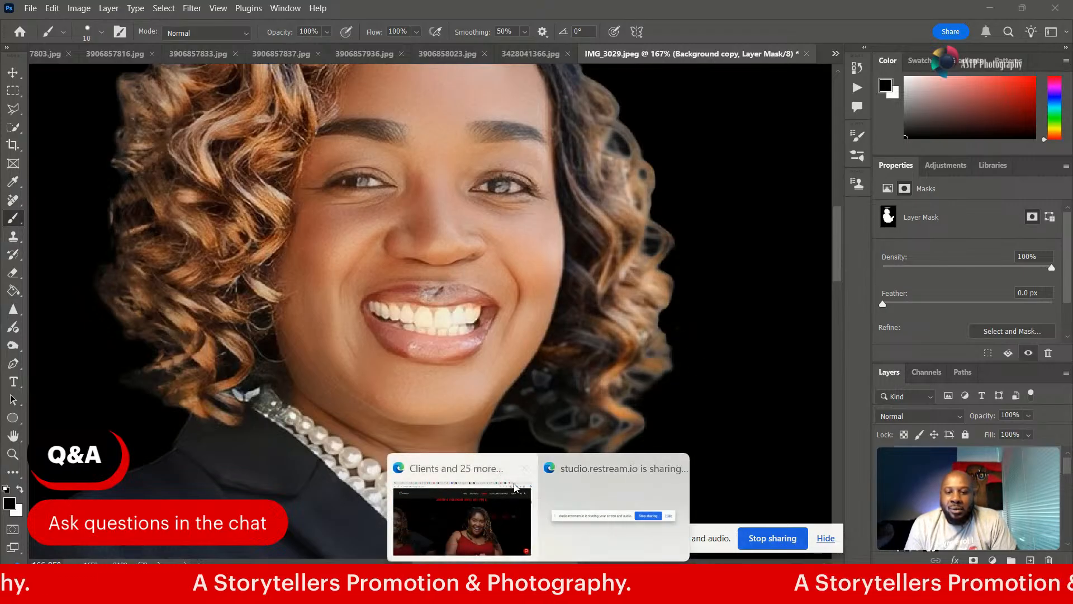
{"action": "left_click", "coordinate": [497, 517]}
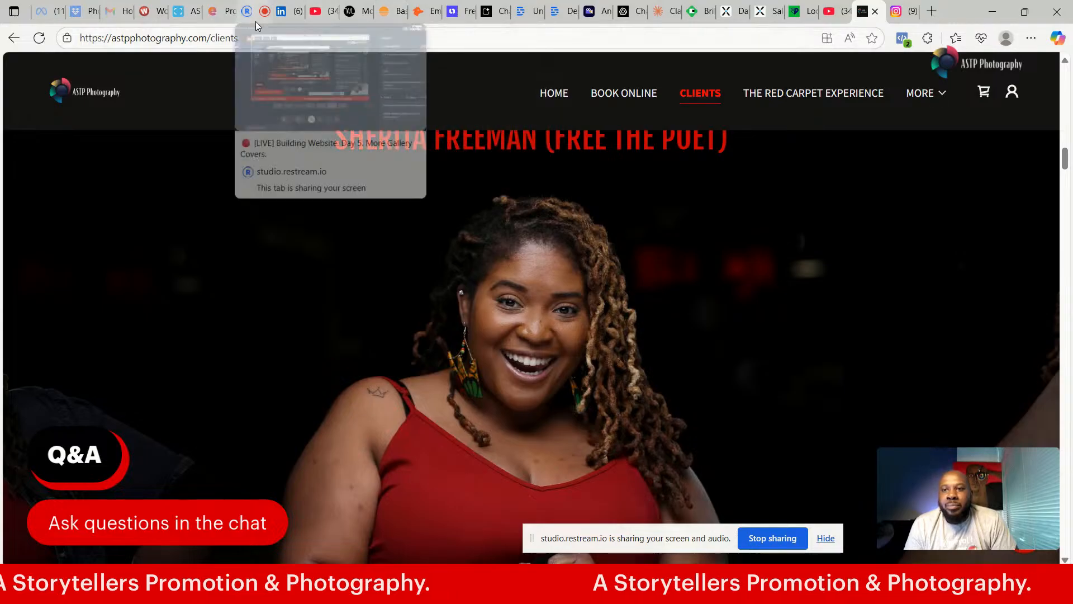
{"action": "left_click", "coordinate": [898, 8]}
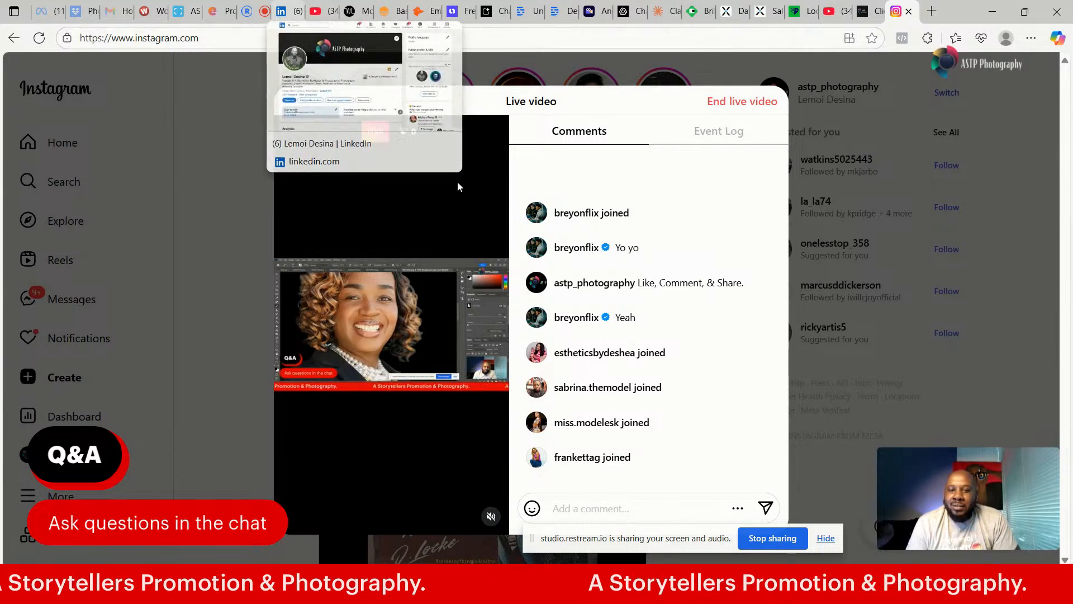
{"action": "left_click", "coordinate": [559, 585]}
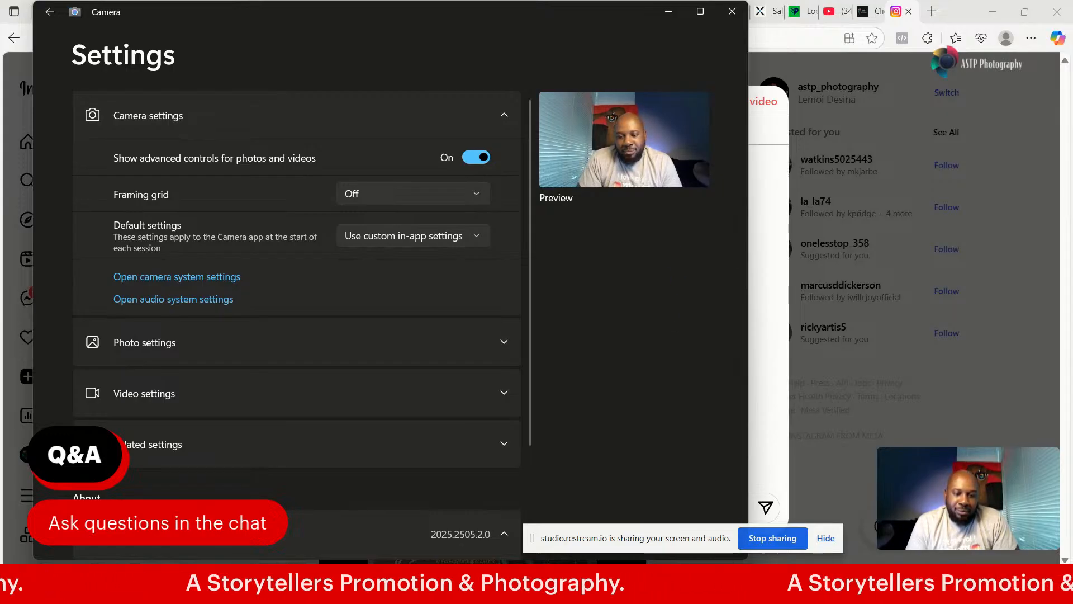
{"action": "left_click", "coordinate": [719, 587]}
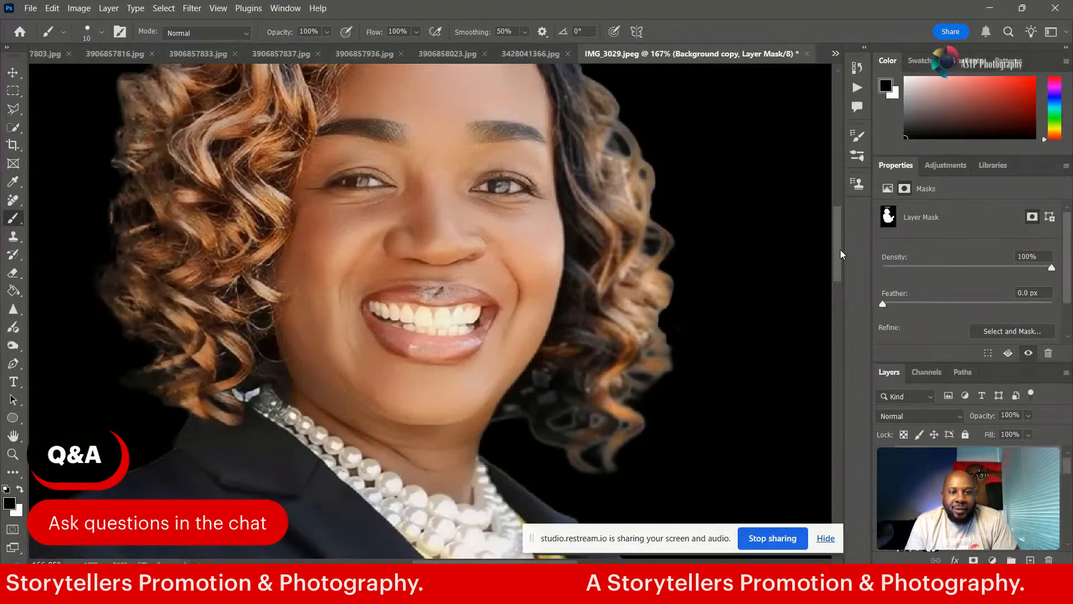
- Mask out the background remnants beneath the lower right curls on the layer mask with a black brush of 3 to 5 px
{"action": "left_click_drag", "start_coordinate": [840, 252], "coordinate": [840, 252]}
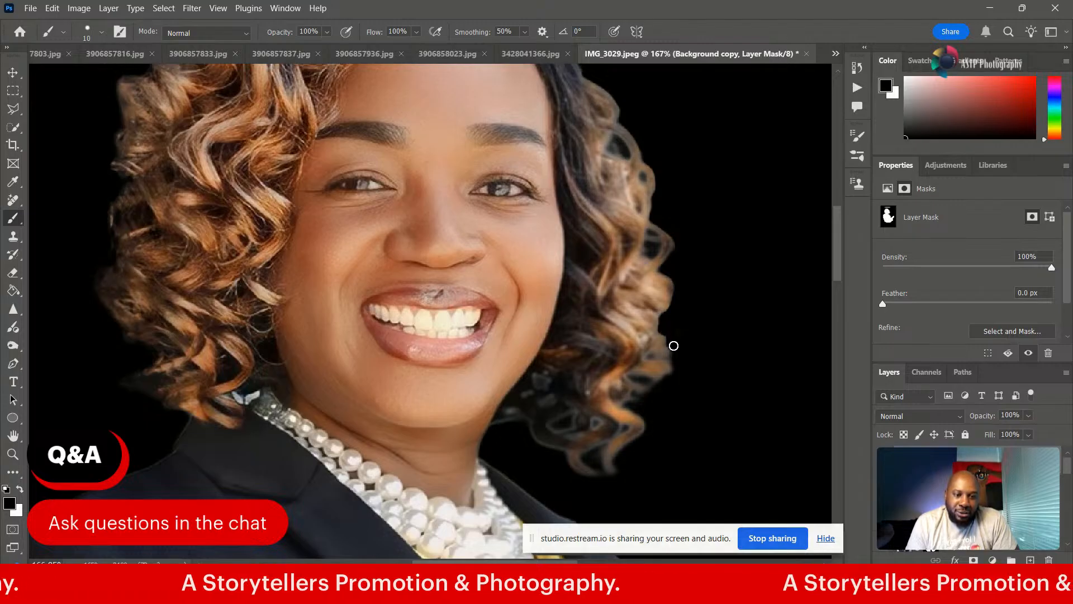
{"action": "key", "text": "bracketleft"}
{"action": "key", "text": "bracketleft"}
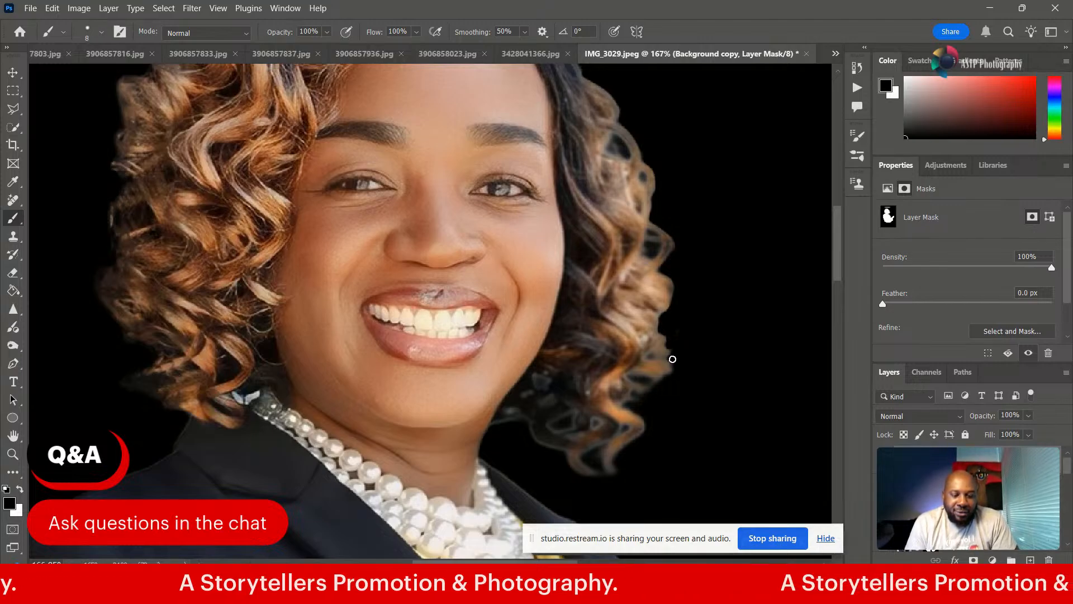
{"action": "key", "text": "bracketleft"}
{"action": "key", "text": "bracketleft"}
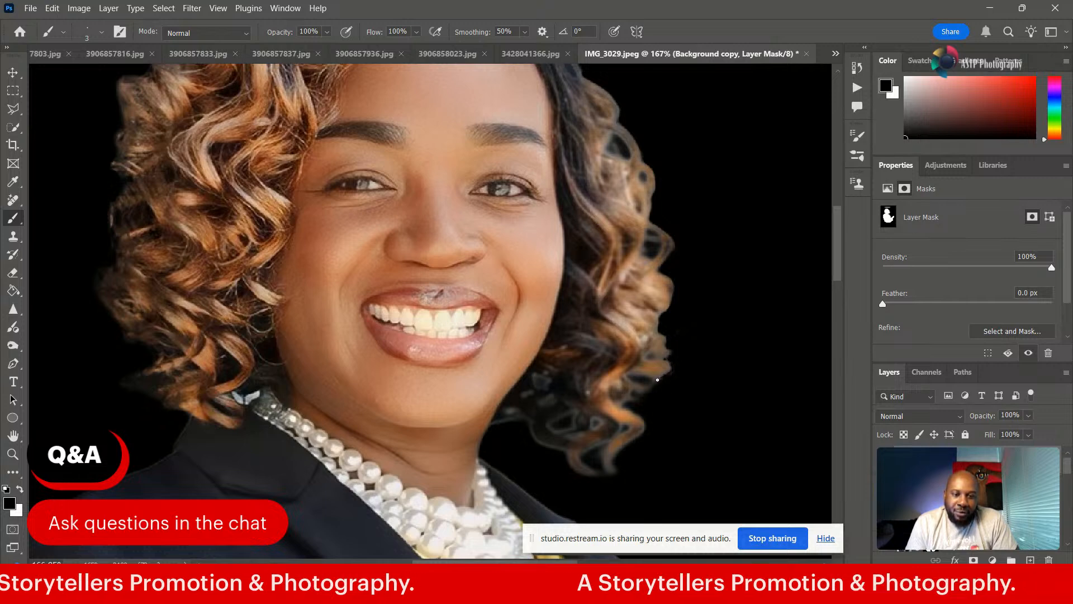
{"action": "key", "text": "bracketright"}
{"action": "key", "text": "bracketright"}
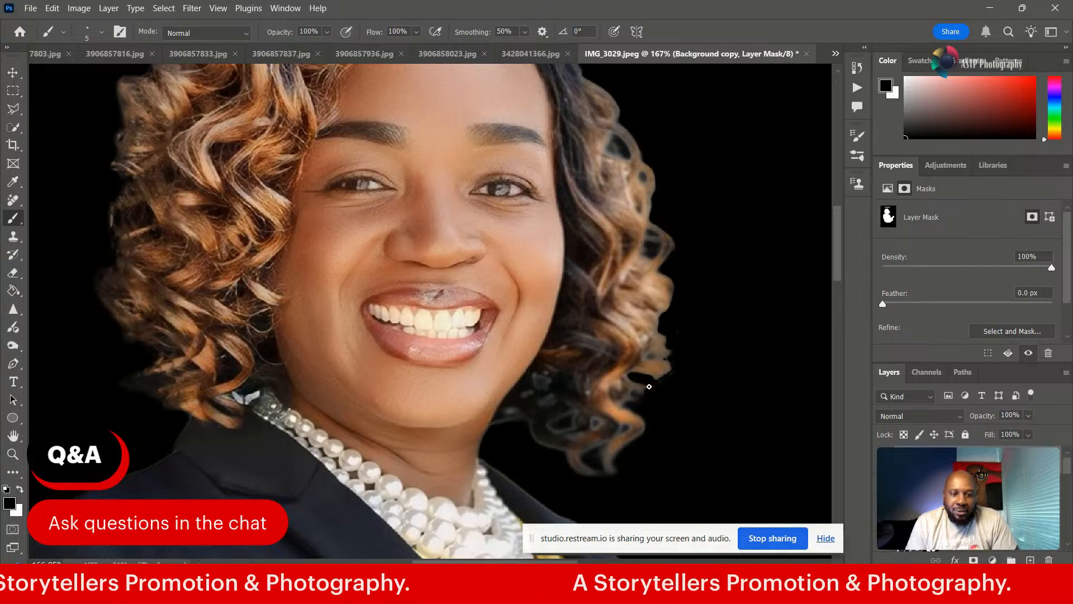
- Trim the fringe around the lowest curl tips above the right shoulder with a black mask brush of 7 and 5 px
{"action": "key", "text": "bracketright"}
{"action": "key", "text": "bracketright"}
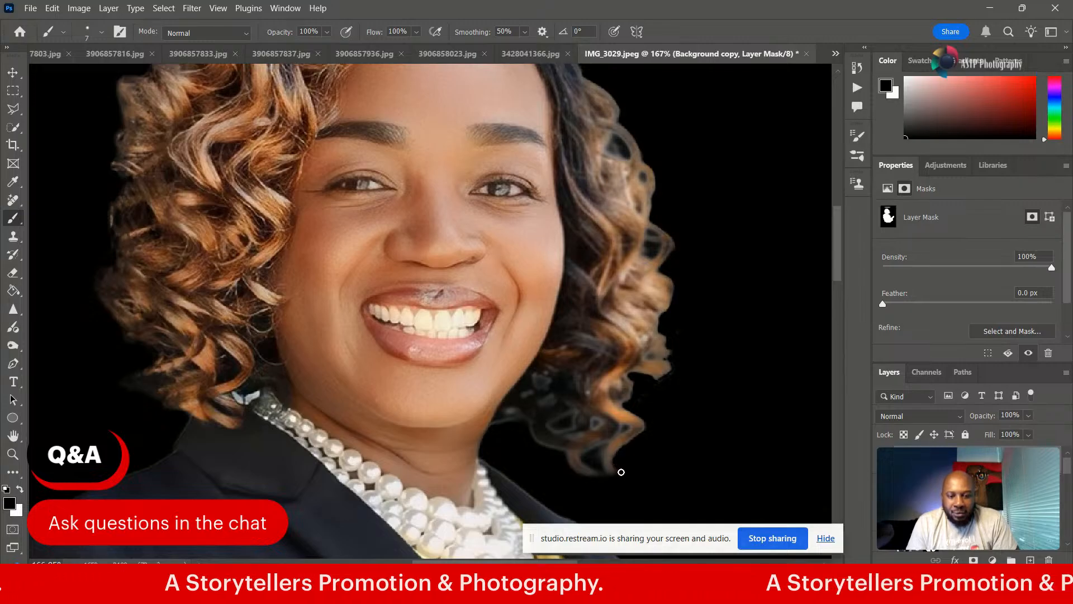
{"action": "key", "text": "bracketleft"}
{"action": "key", "text": "bracketleft"}
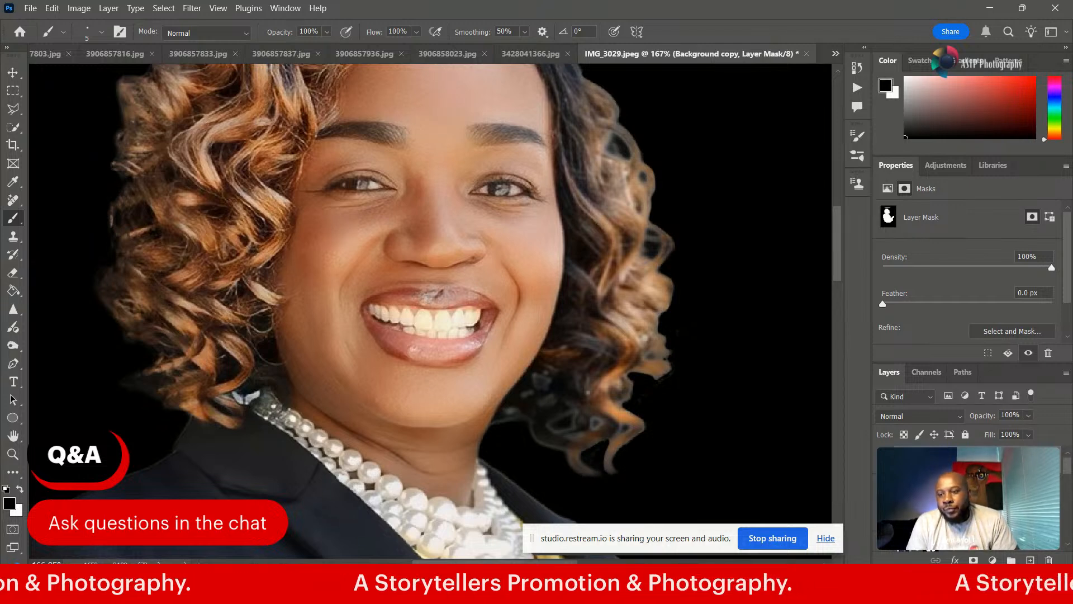
- Check the cutout at full-image and 66.7% view, and hide the full-canvas black backdrop layer behind the portrait
{"action": "left_click", "coordinate": [12, 453]}
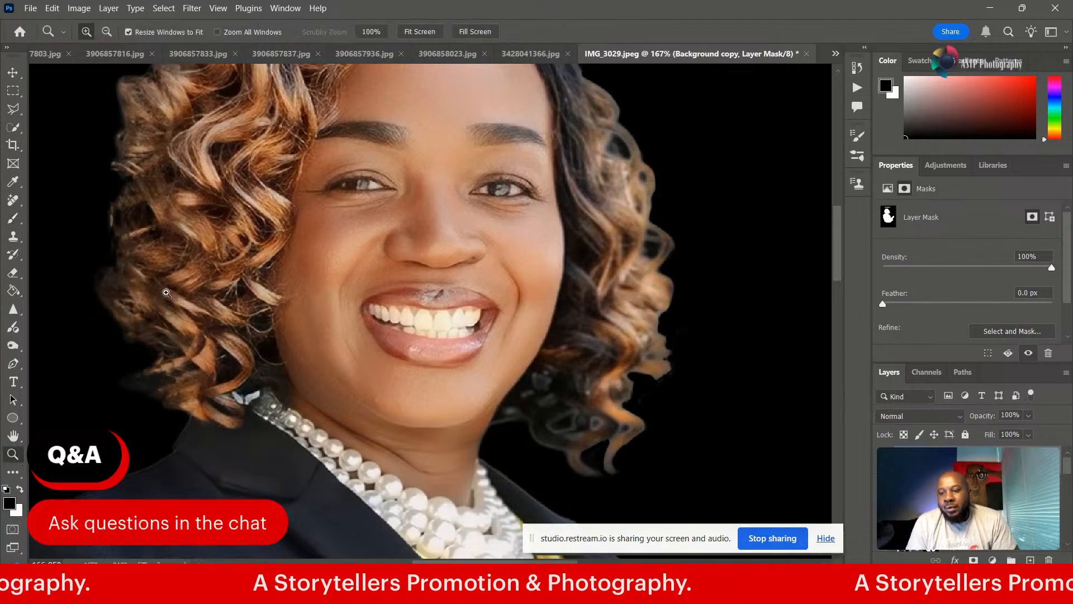
{"action": "left_click", "coordinate": [419, 32]}
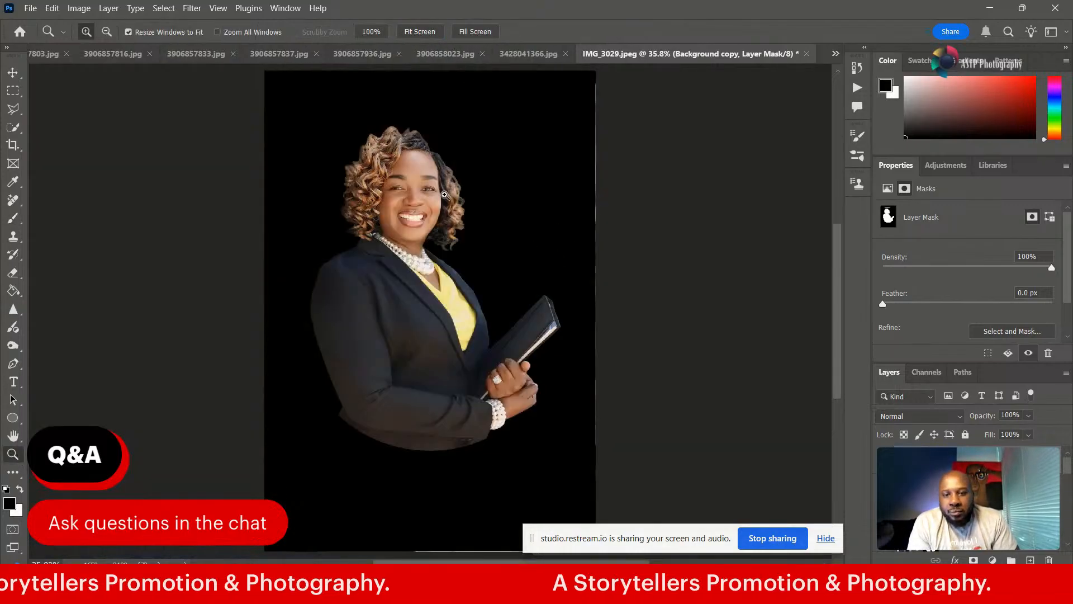
{"action": "left_click", "coordinate": [444, 195]}
{"action": "left_click", "coordinate": [442, 191]}
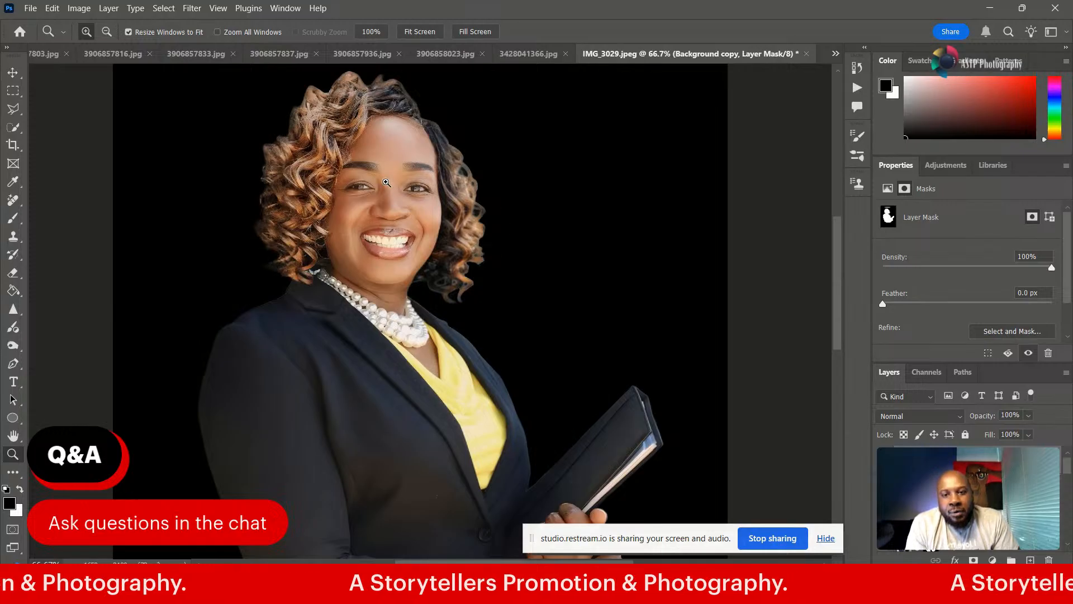
{"action": "left_click", "coordinate": [418, 31]}
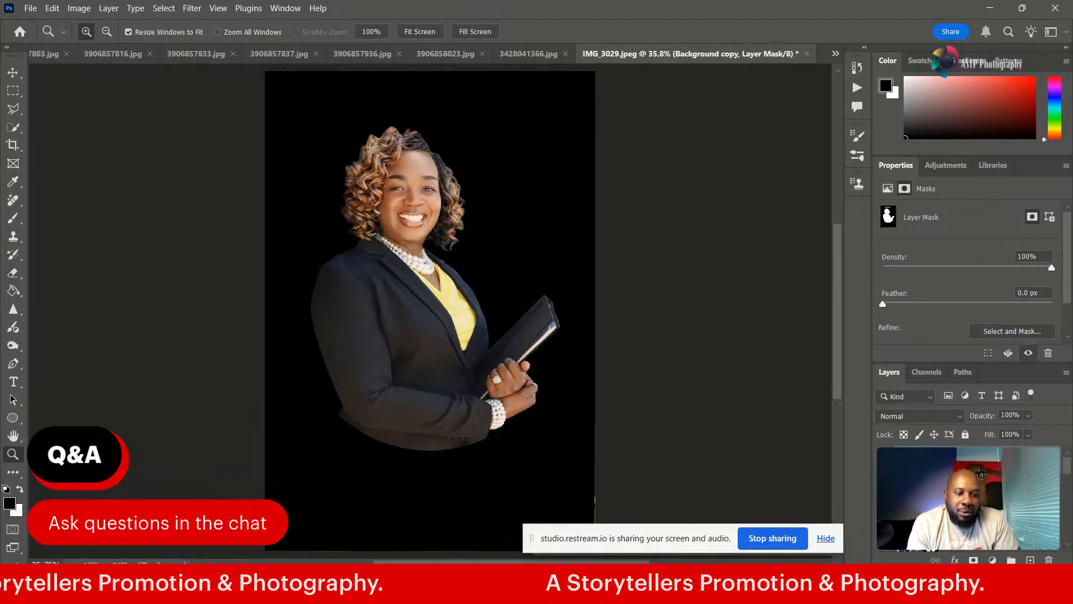
{"action": "left_click", "coordinate": [885, 509]}
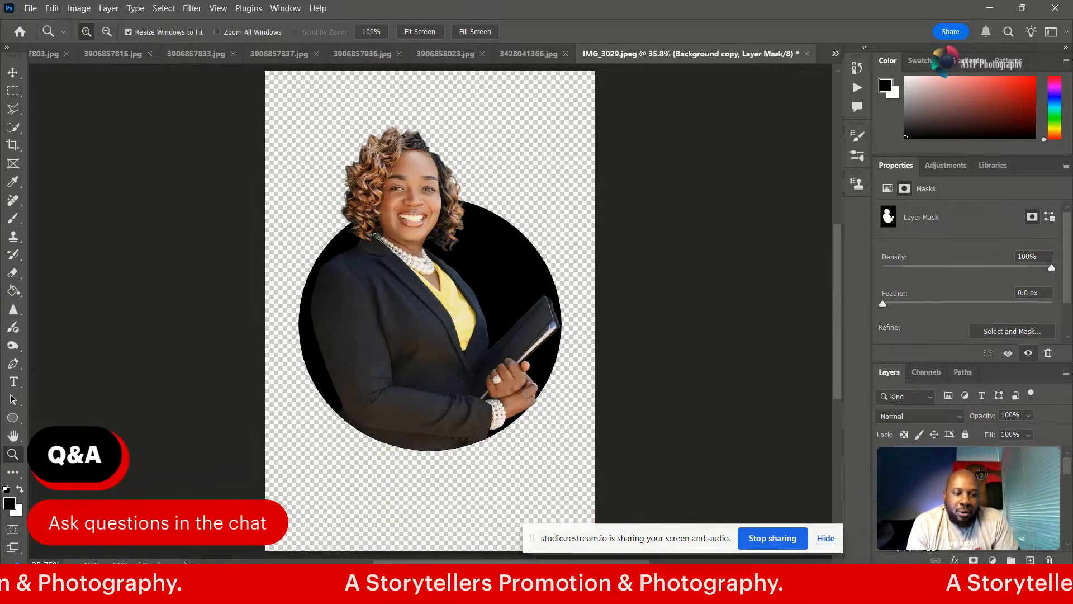
- Change the fill of the circle shape behind the portrait from its layer to the very dark brown #1f1a1a
{"action": "left_click_drag", "start_coordinate": [1067, 474], "coordinate": [1066, 545]}
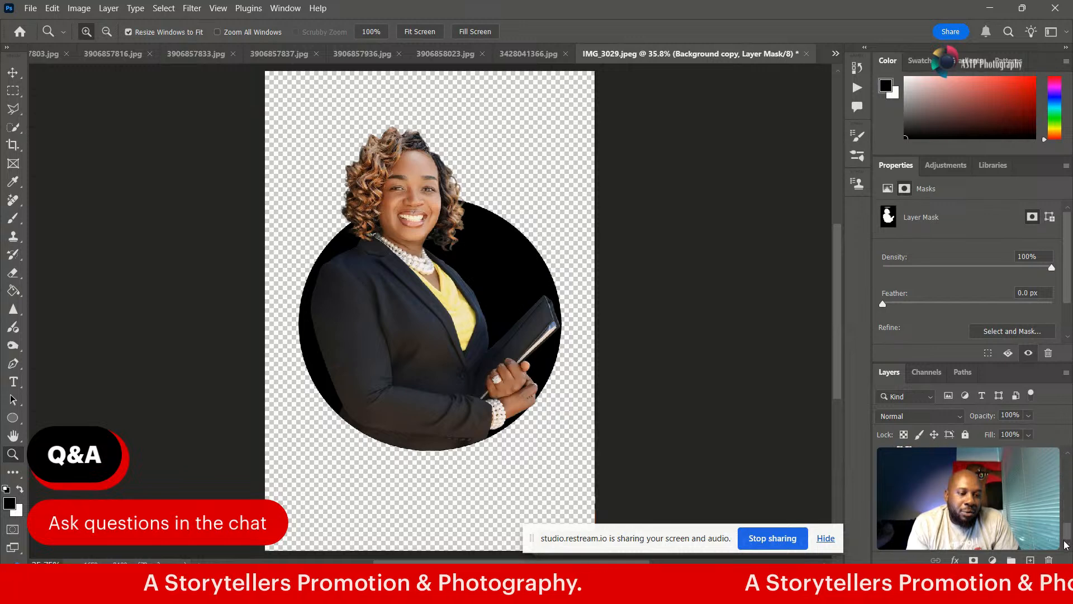
{"action": "left_click", "coordinate": [905, 539]}
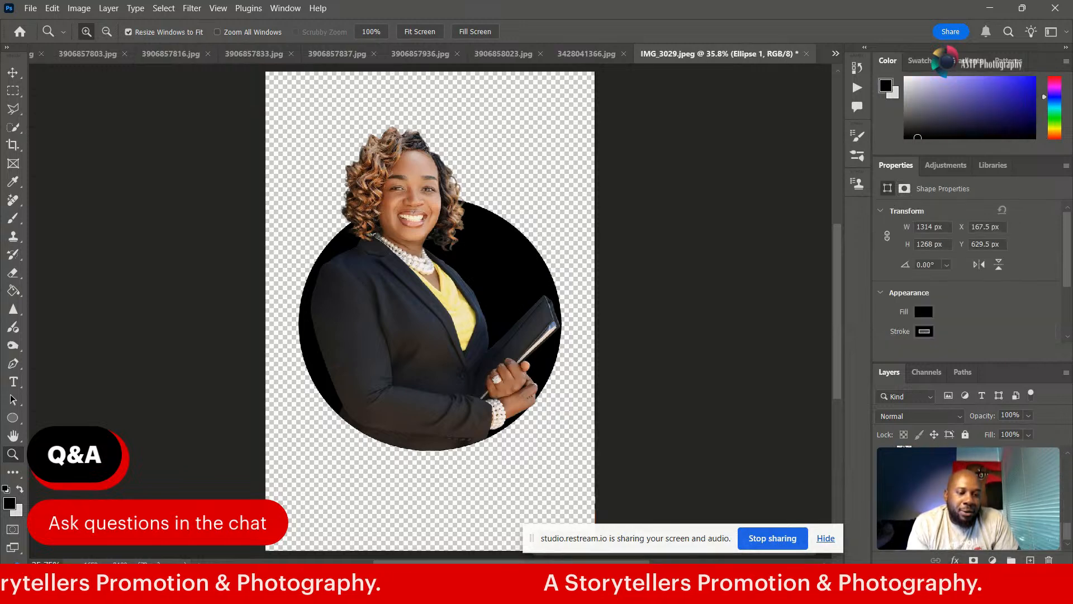
{"action": "right_click", "coordinate": [905, 538]}
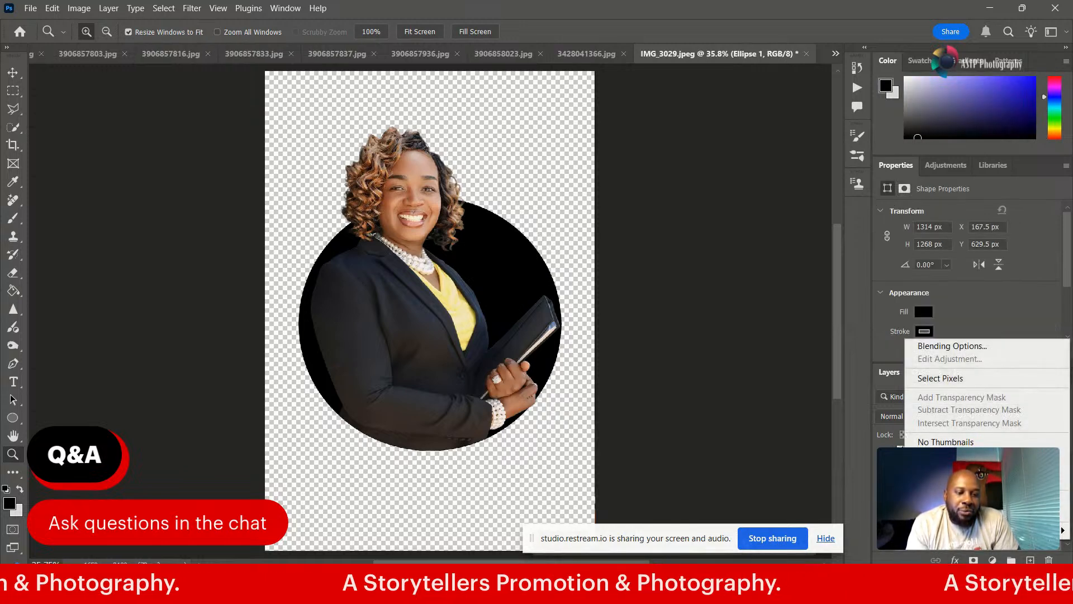
{"action": "key", "text": "Escape"}
{"action": "double_click", "coordinate": [905, 539]}
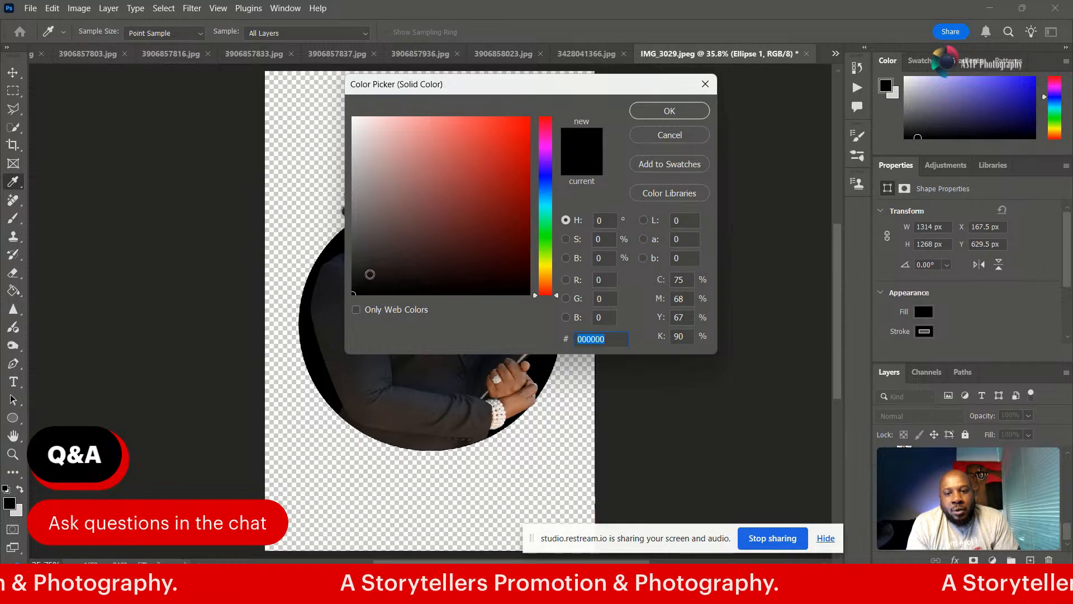
{"action": "left_click", "coordinate": [369, 275]}
{"action": "left_click", "coordinate": [379, 280]}
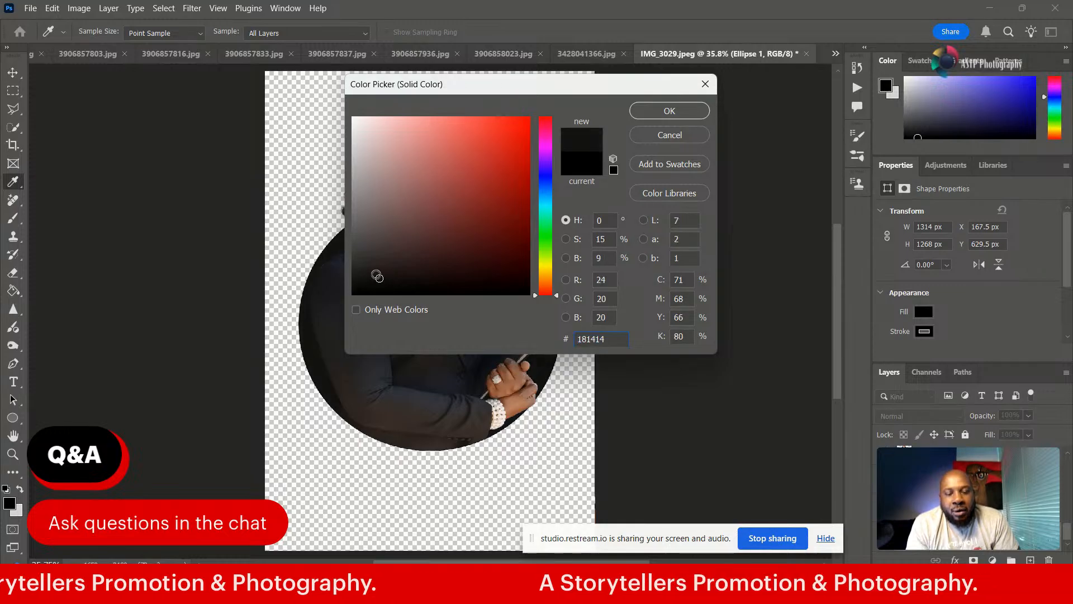
{"action": "left_click", "coordinate": [376, 274]}
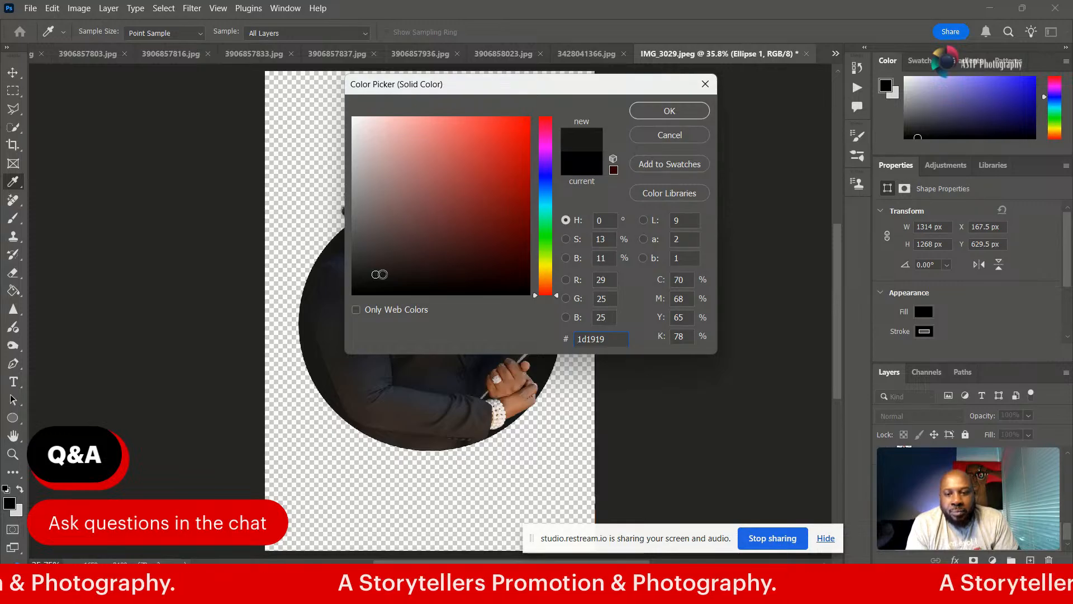
{"action": "left_click", "coordinate": [379, 274]}
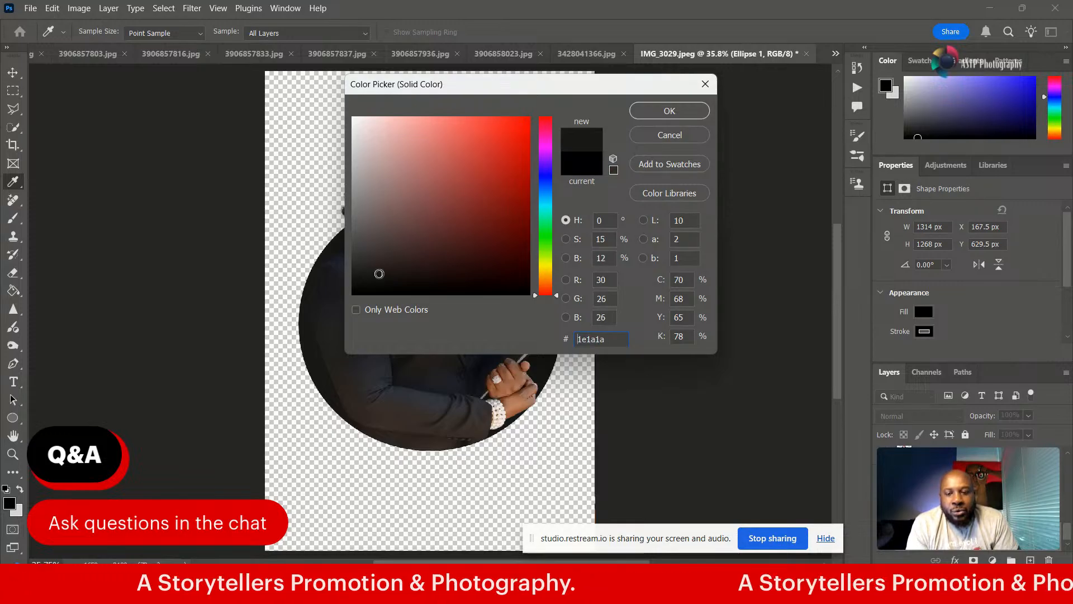
{"action": "left_click", "coordinate": [379, 274]}
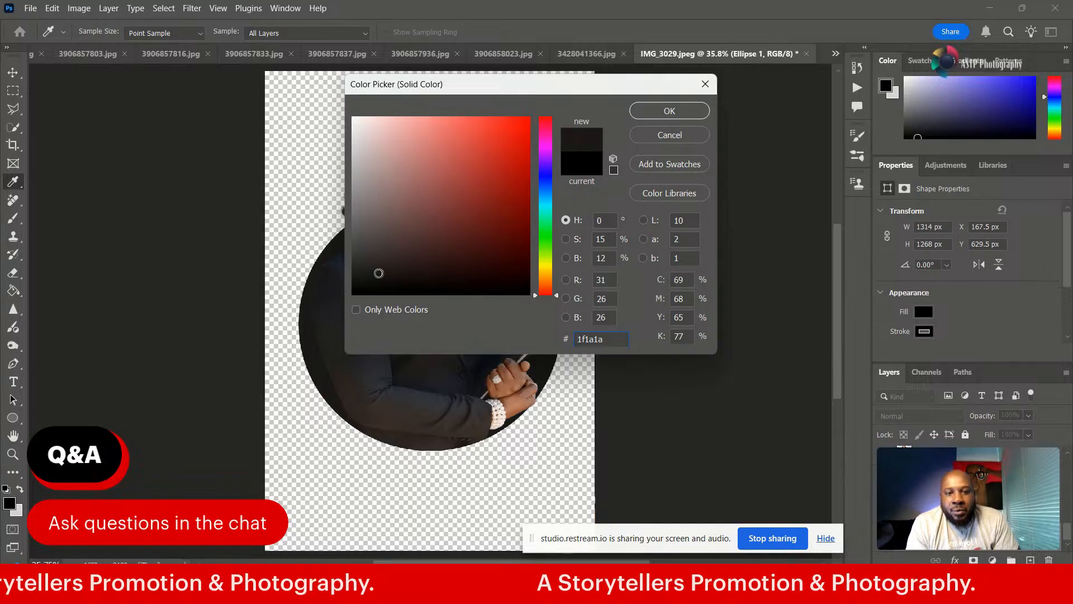
{"action": "left_click", "coordinate": [379, 273]}
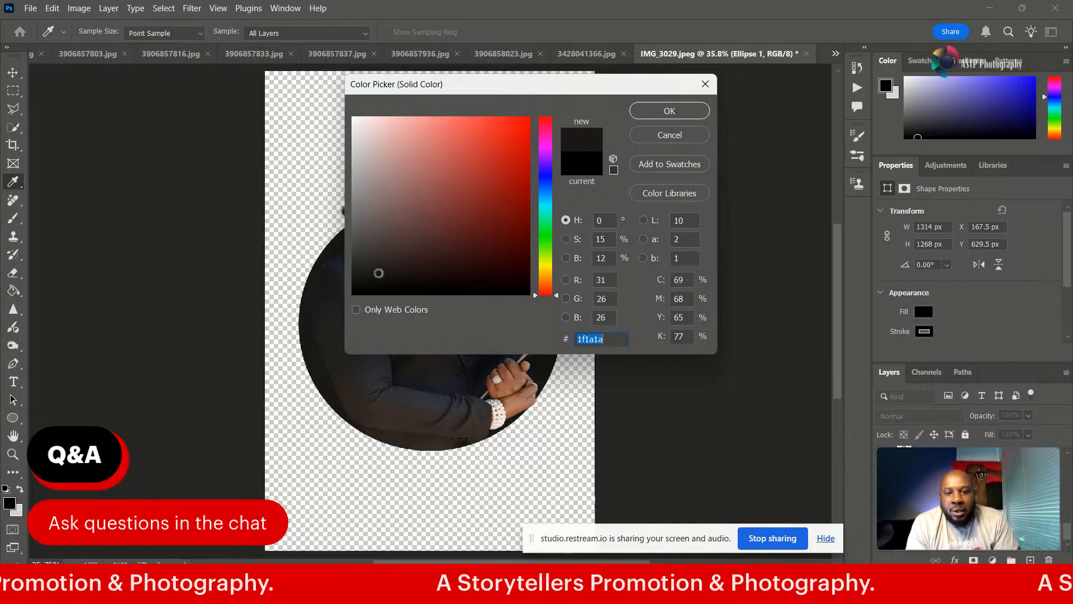
{"action": "left_click", "coordinate": [660, 118]}
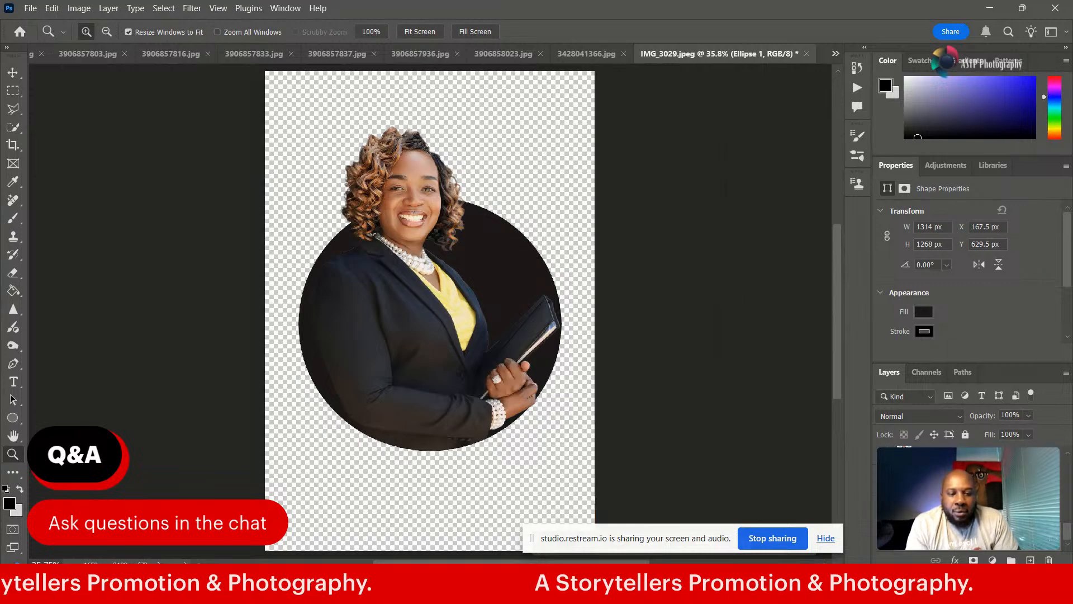
- Lighten the circle shape's fill slightly to #241f1f
{"action": "double_click", "coordinate": [904, 485]}
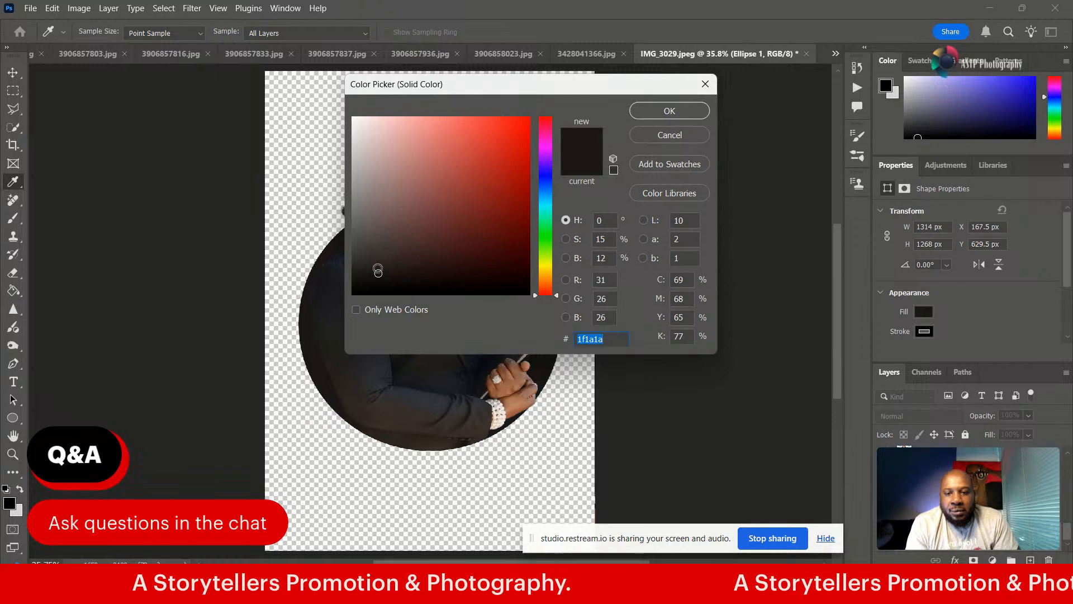
{"action": "left_click", "coordinate": [379, 270]}
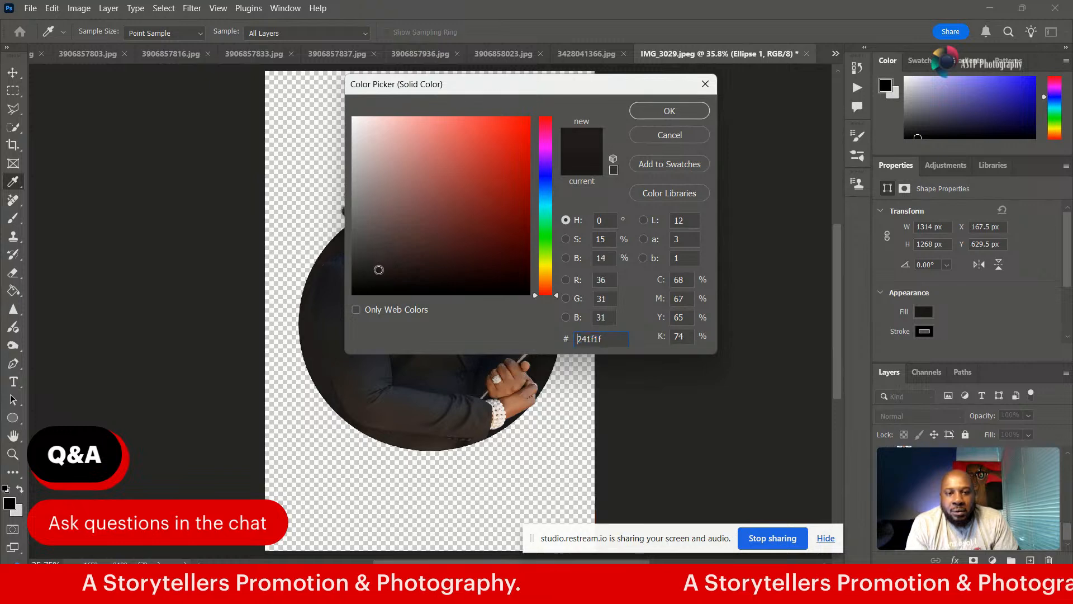
{"action": "left_click", "coordinate": [652, 111]}
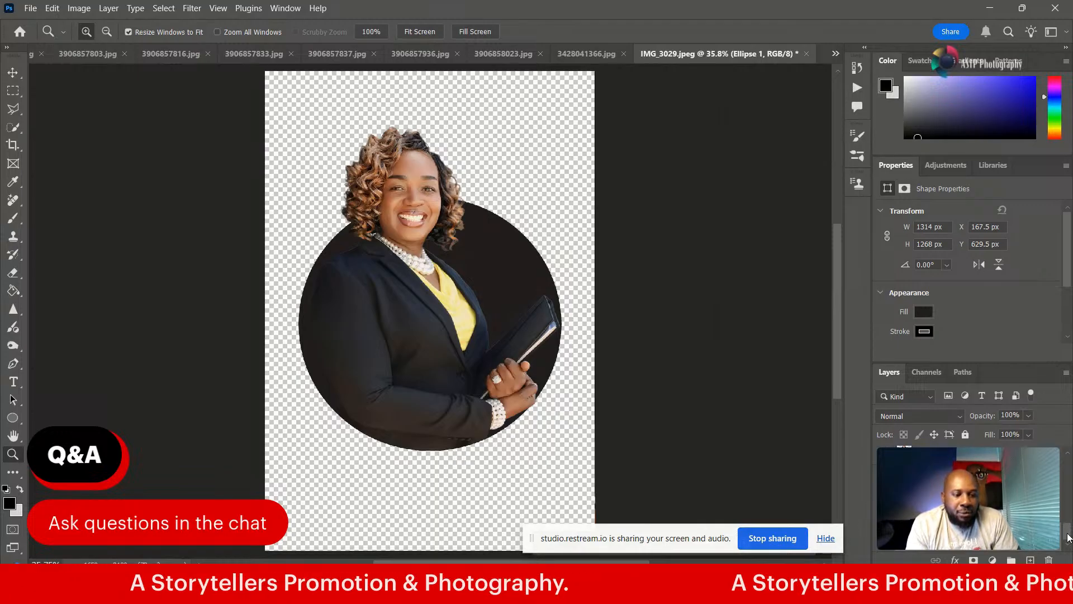
- Show the full-canvas black backdrop layer behind the circle and the portrait again
{"action": "left_click_drag", "start_coordinate": [1067, 534], "coordinate": [1069, 528]}
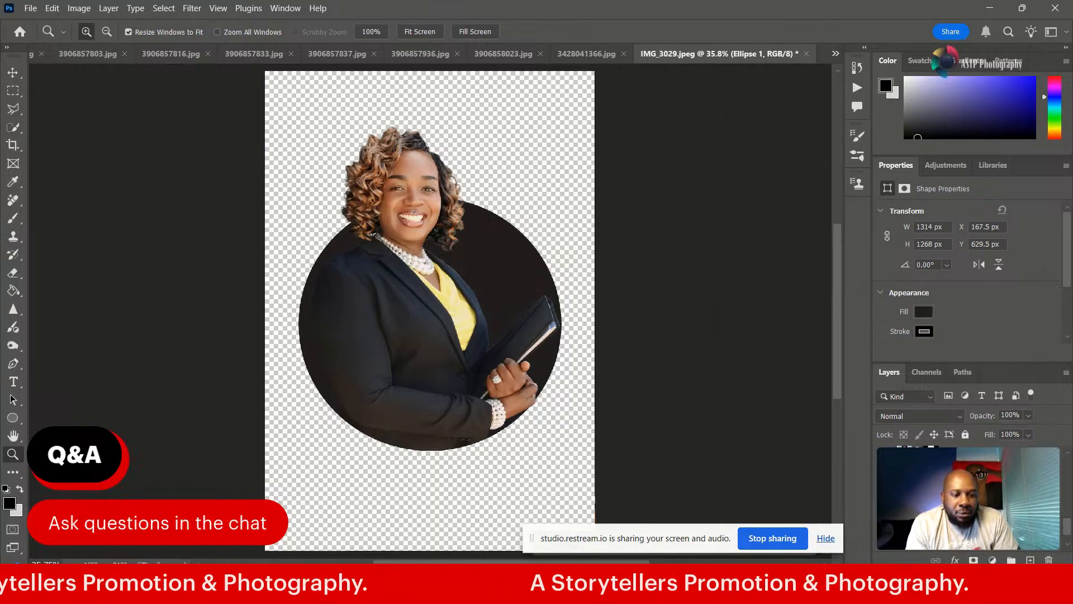
{"action": "left_click_drag", "start_coordinate": [1069, 534], "coordinate": [1067, 561]}
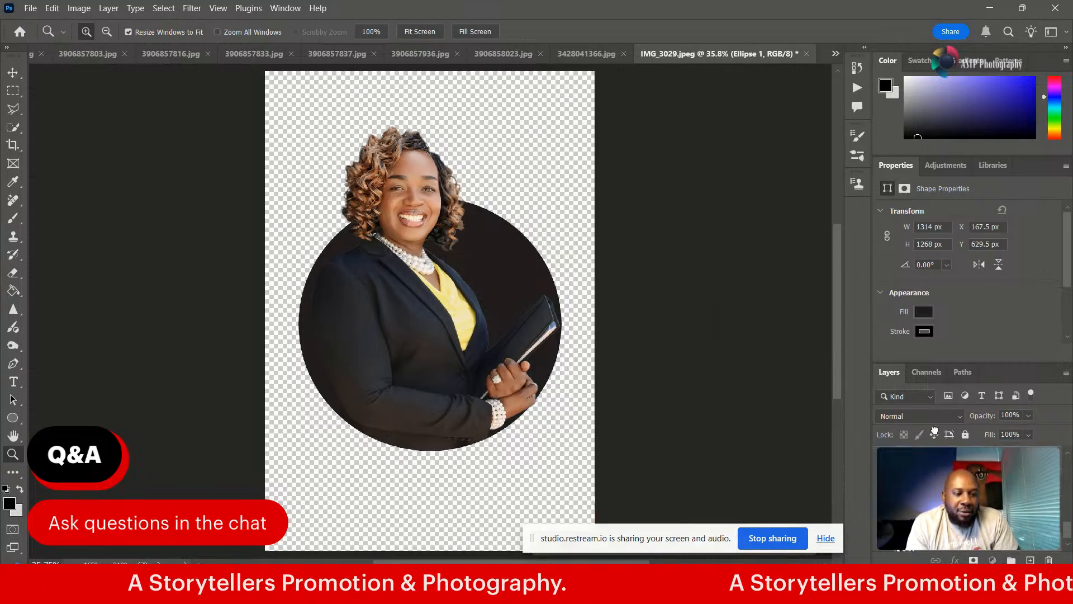
{"action": "scroll", "coordinate": [933, 441], "scroll_direction": "up", "scroll_amount": 5}
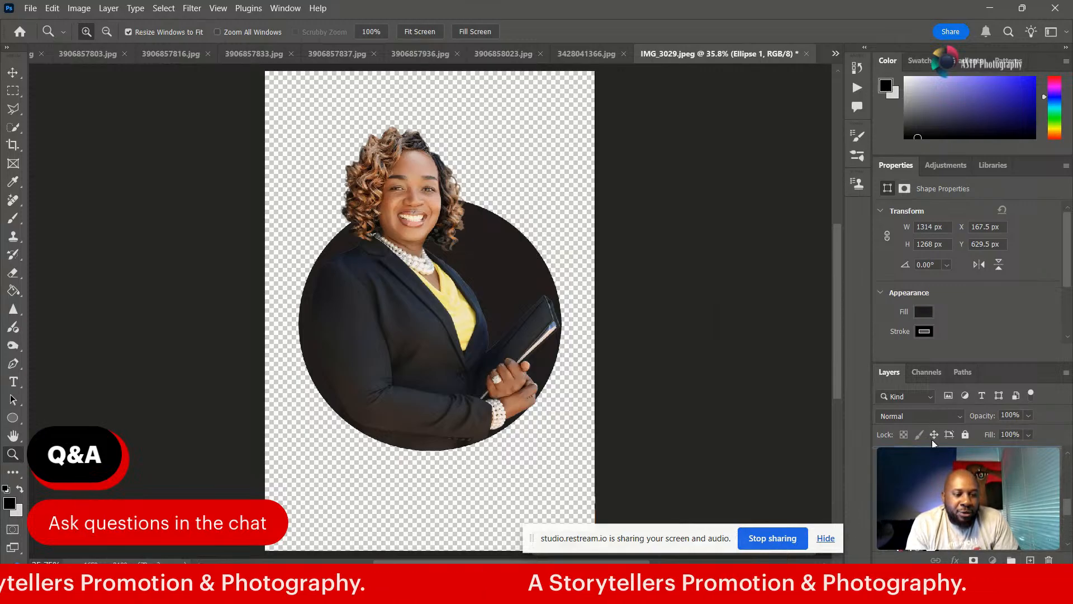
{"action": "left_click_drag", "start_coordinate": [932, 441], "coordinate": [932, 476]}
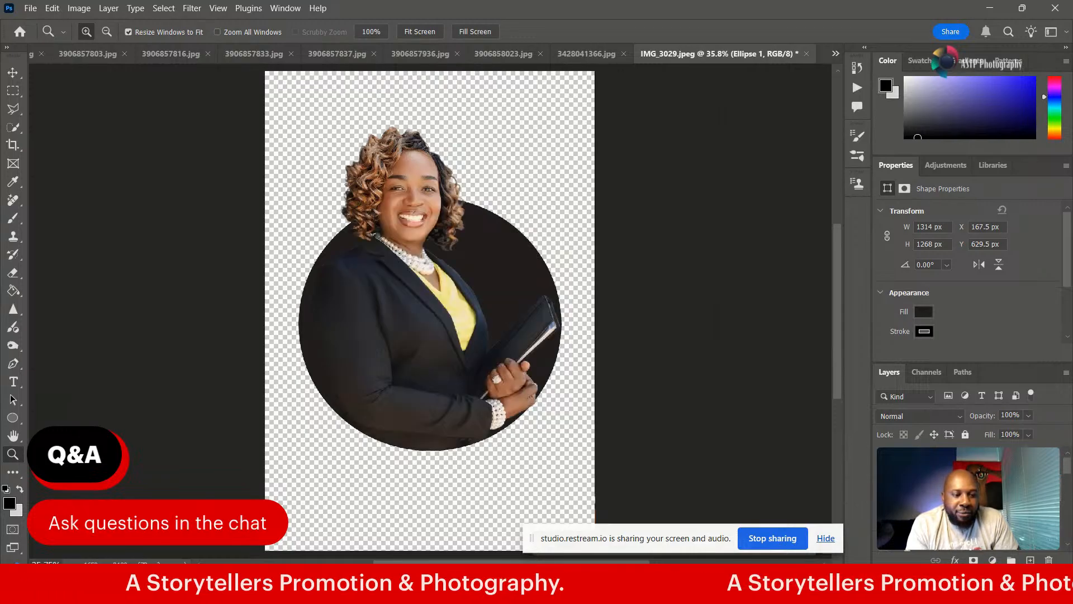
{"action": "left_click", "coordinate": [885, 521]}
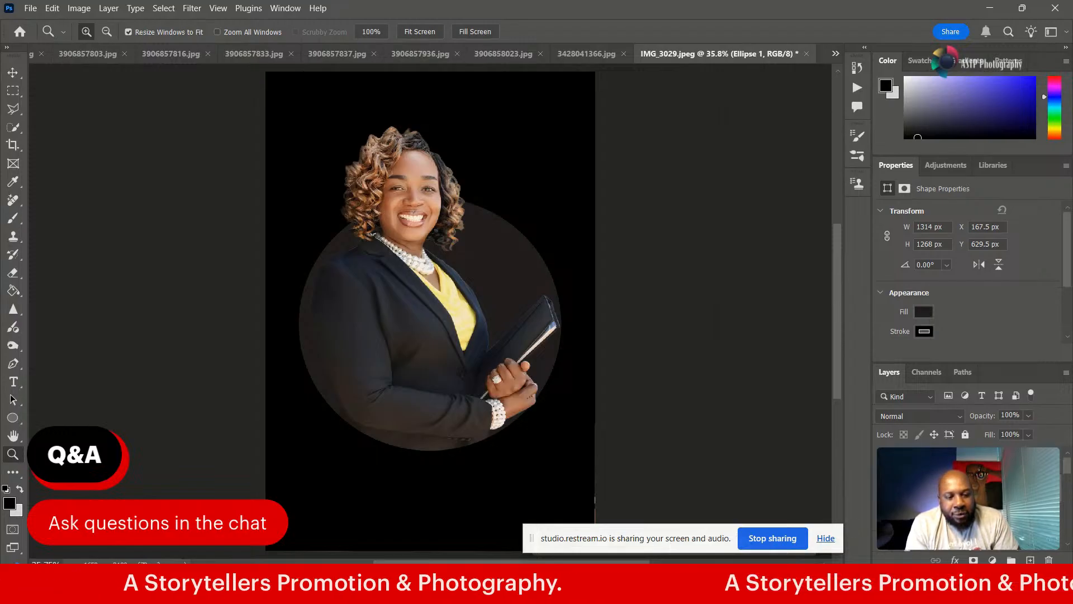
- Set the circle shape's fill to the near-neutral dark grey #1d1c1c against the black backdrop
{"action": "double_click", "coordinate": [908, 491]}
{"action": "left_click", "coordinate": [366, 290]}
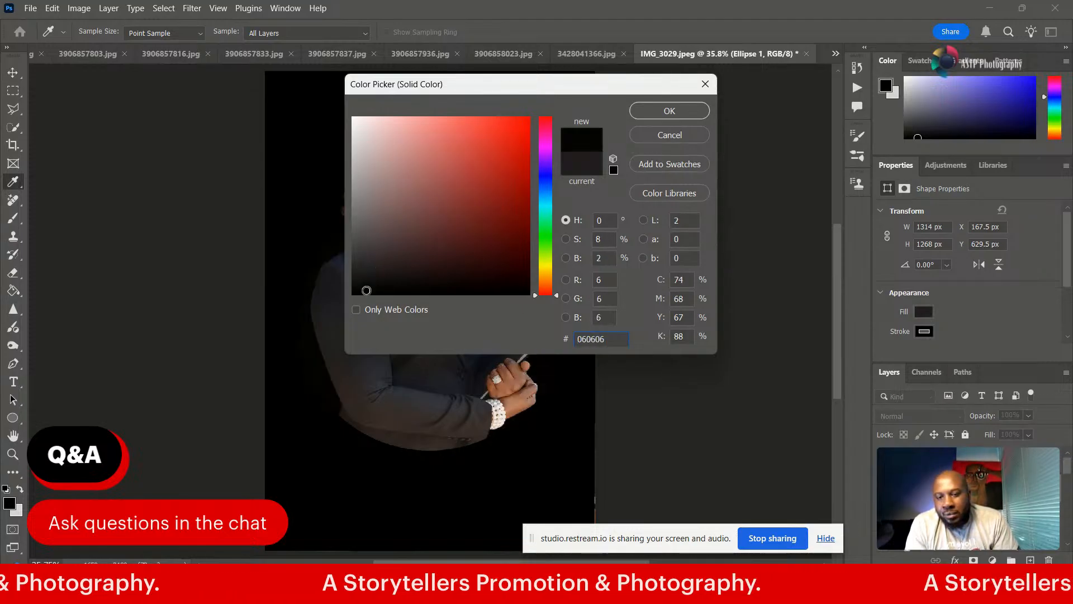
{"action": "left_click_drag", "start_coordinate": [366, 290], "coordinate": [359, 274]}
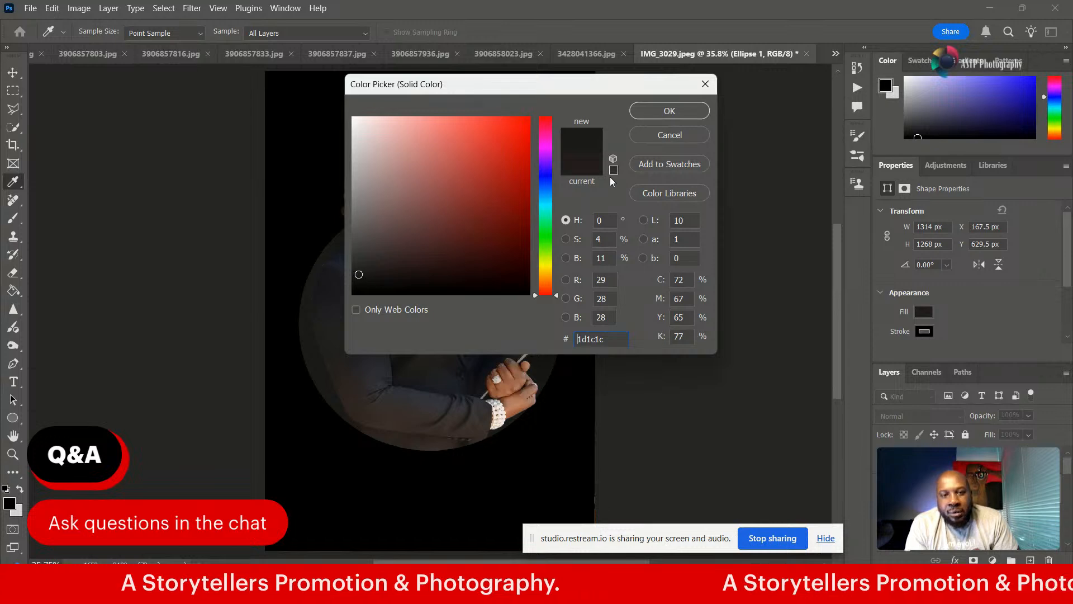
{"action": "left_click", "coordinate": [658, 110]}
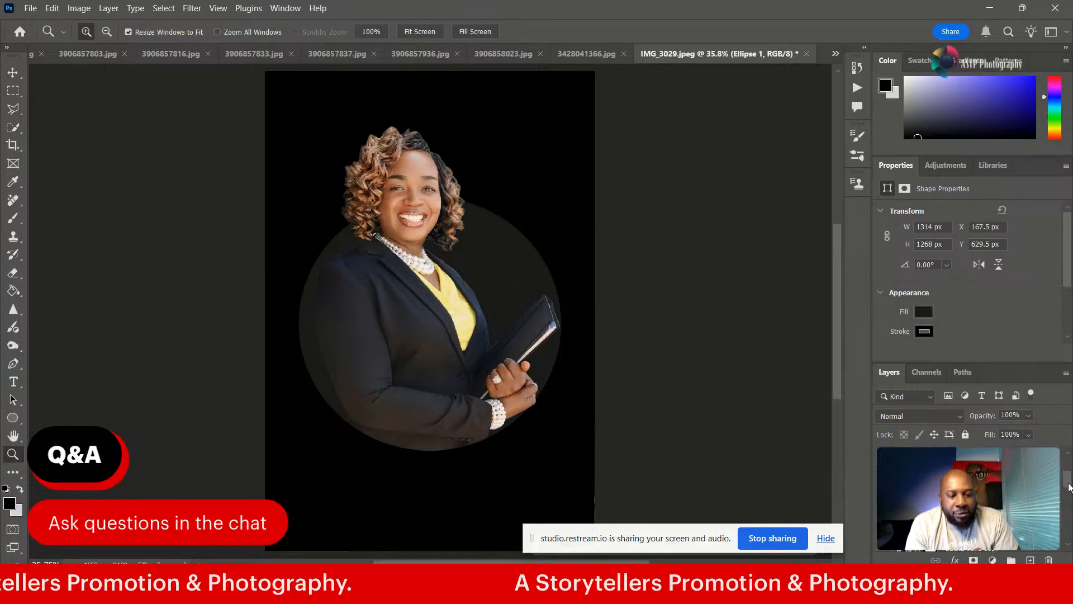
- Hide the portrait cutout and select the full-canvas pixel layer Layer 7
{"action": "left_click_drag", "start_coordinate": [1069, 468], "coordinate": [1069, 471]}
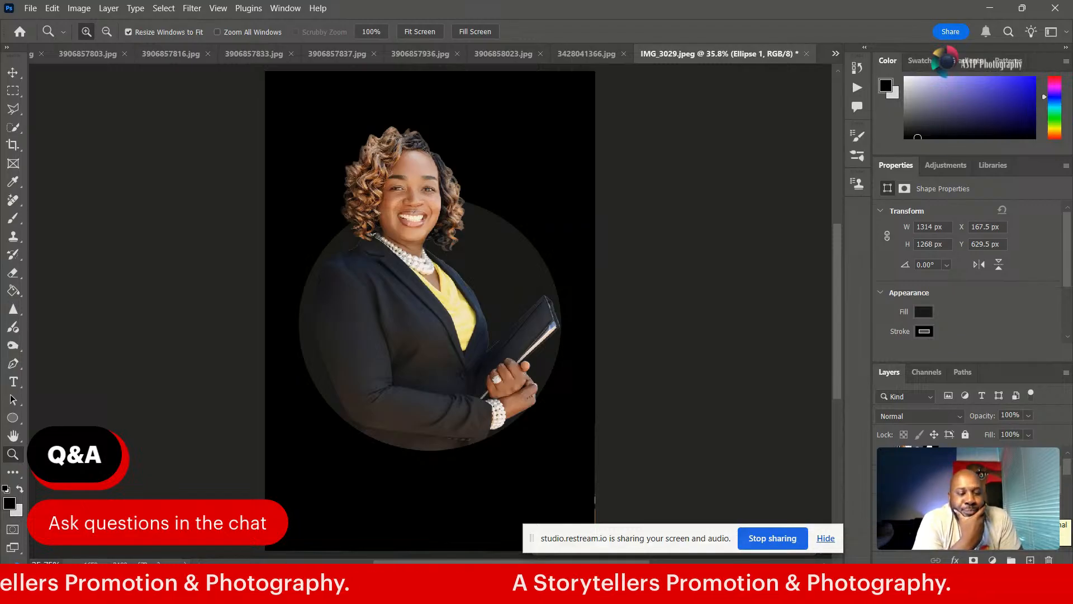
{"action": "left_click_drag", "start_coordinate": [1065, 472], "coordinate": [1066, 469]}
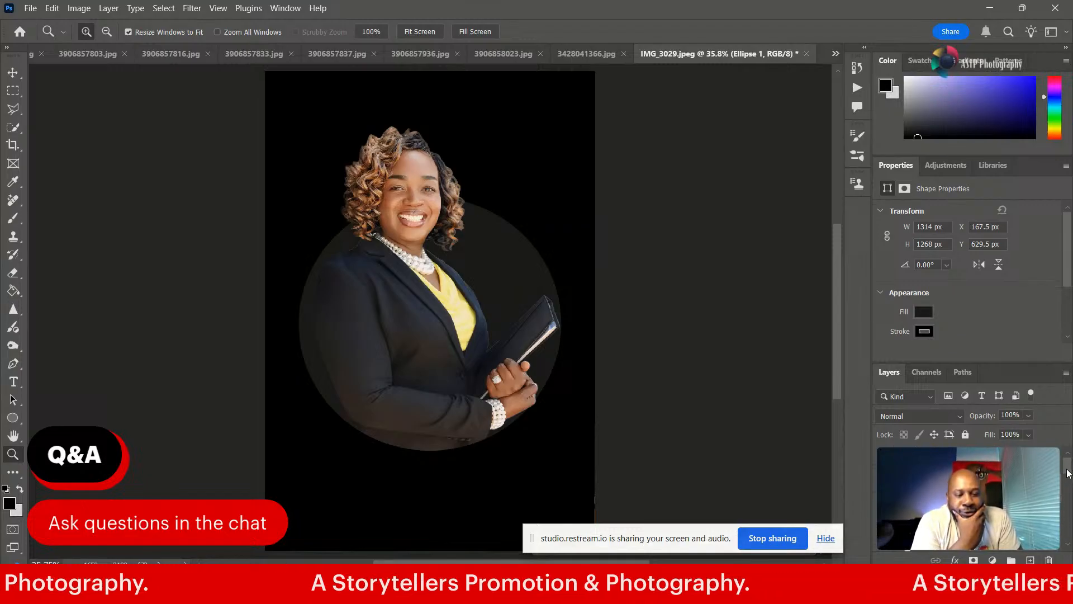
{"action": "left_click", "coordinate": [884, 475]}
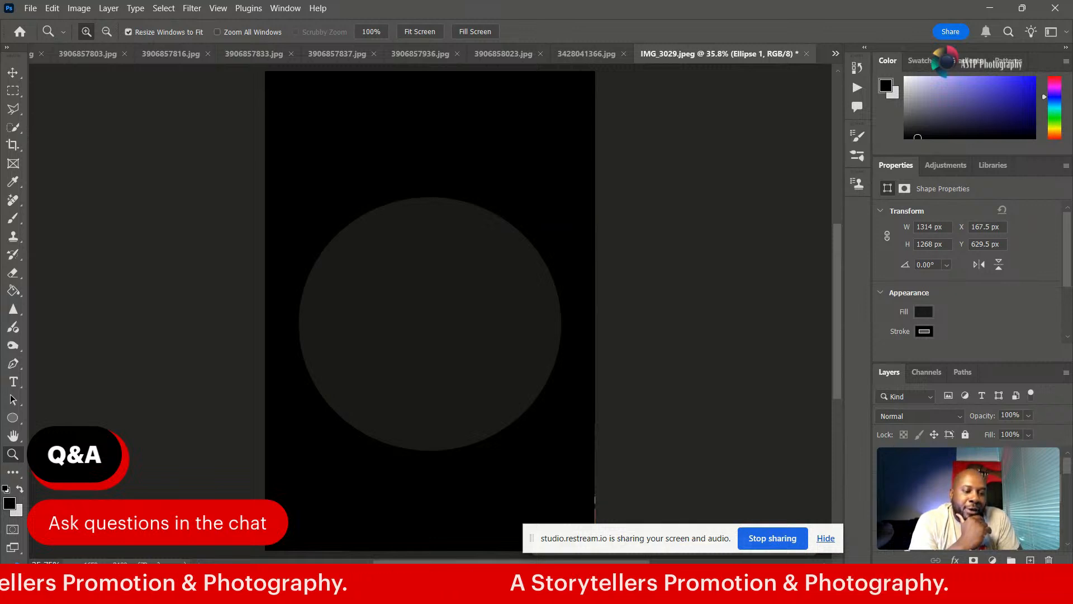
{"action": "left_click", "coordinate": [950, 497]}
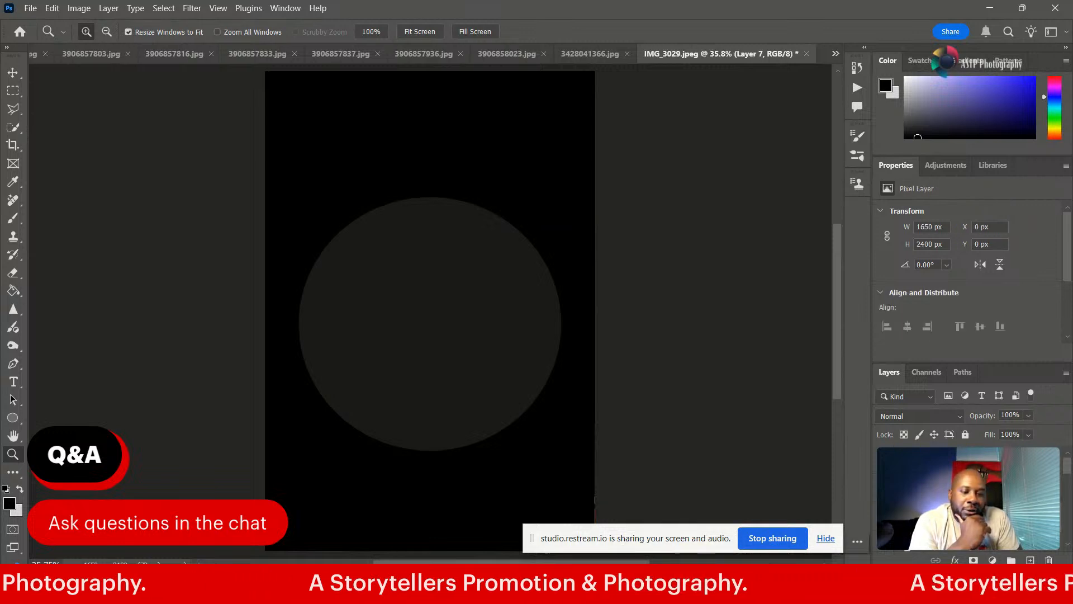